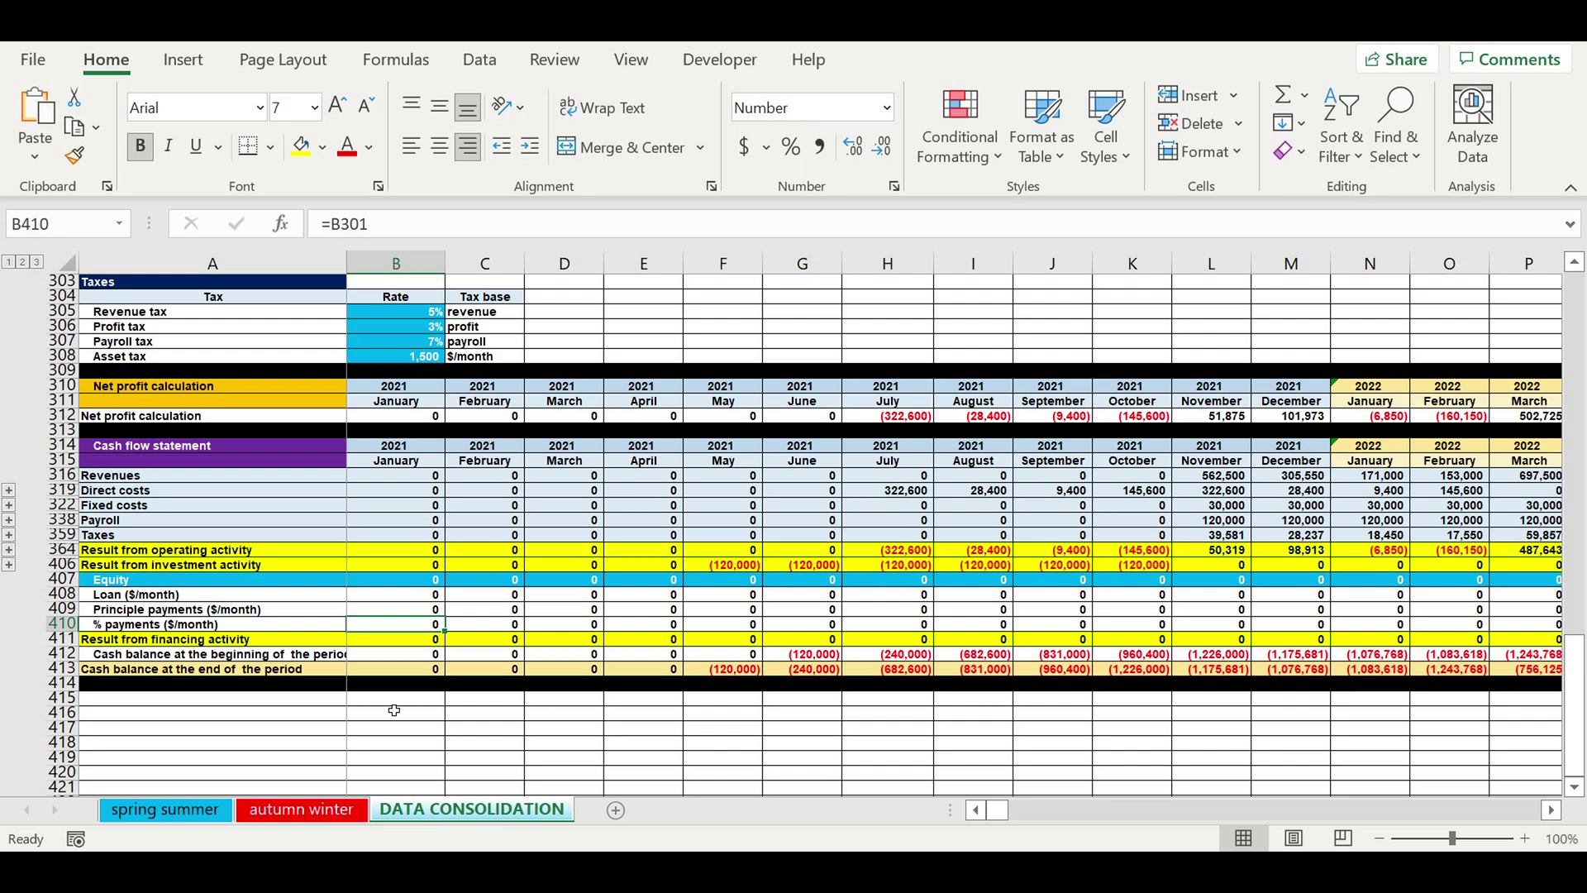
Examine the cash flow statement block in rows 314 to 414, especially the row for cash balance at the end of the period.
{"action": "left_click", "coordinate": [286, 614]}
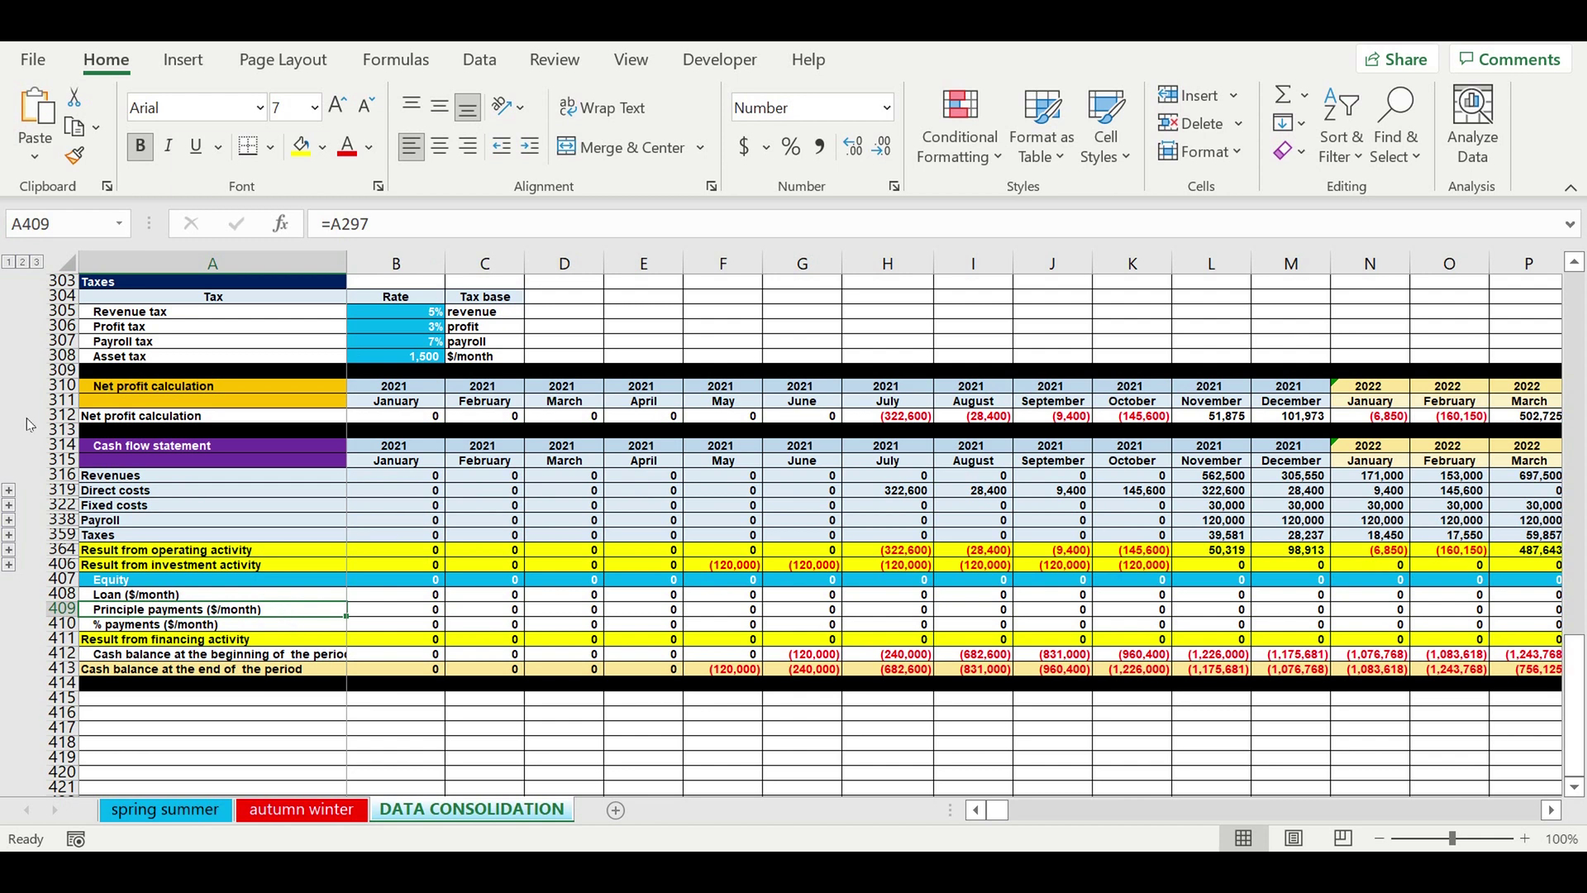
{"action": "left_click", "coordinate": [59, 448]}
{"action": "left_click_drag", "start_coordinate": [58, 448], "coordinate": [46, 679]}
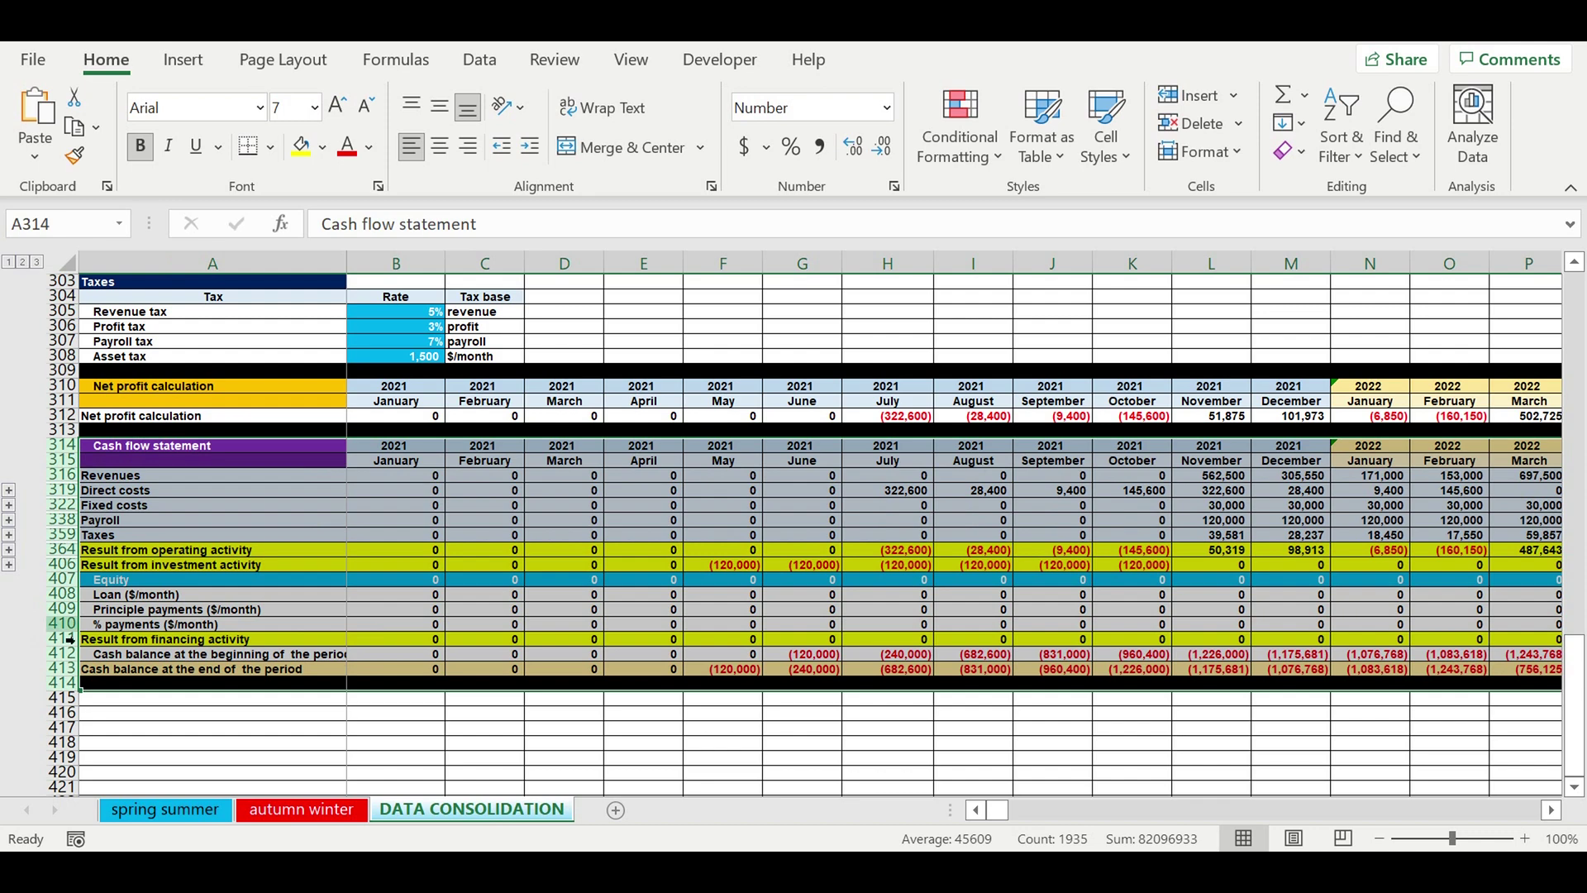
{"action": "left_click", "coordinate": [382, 737]}
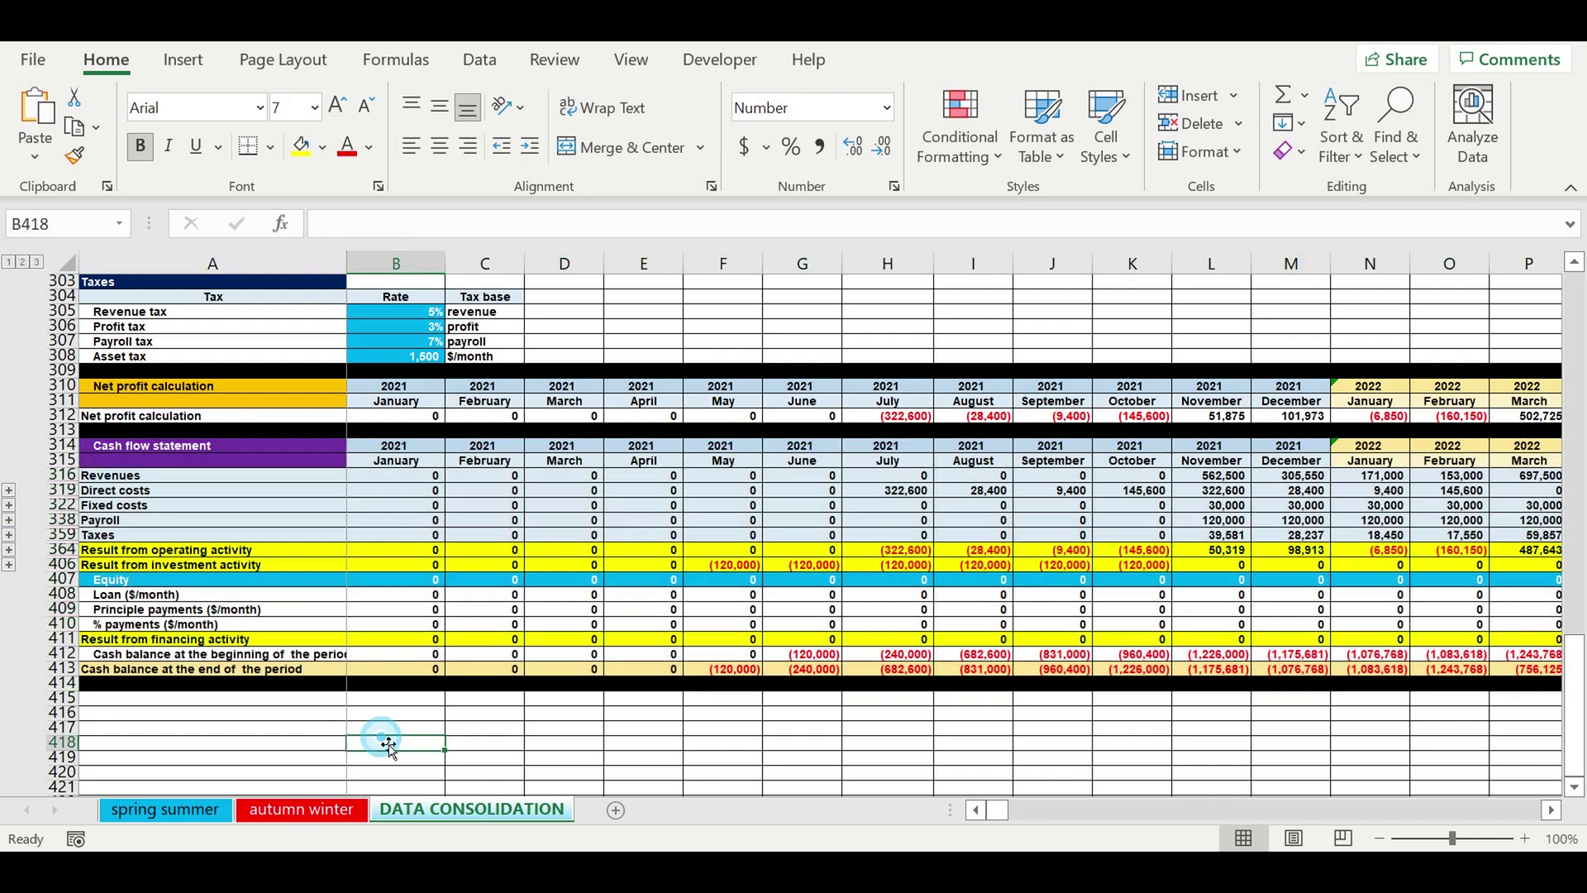
{"action": "left_click", "coordinate": [333, 716]}
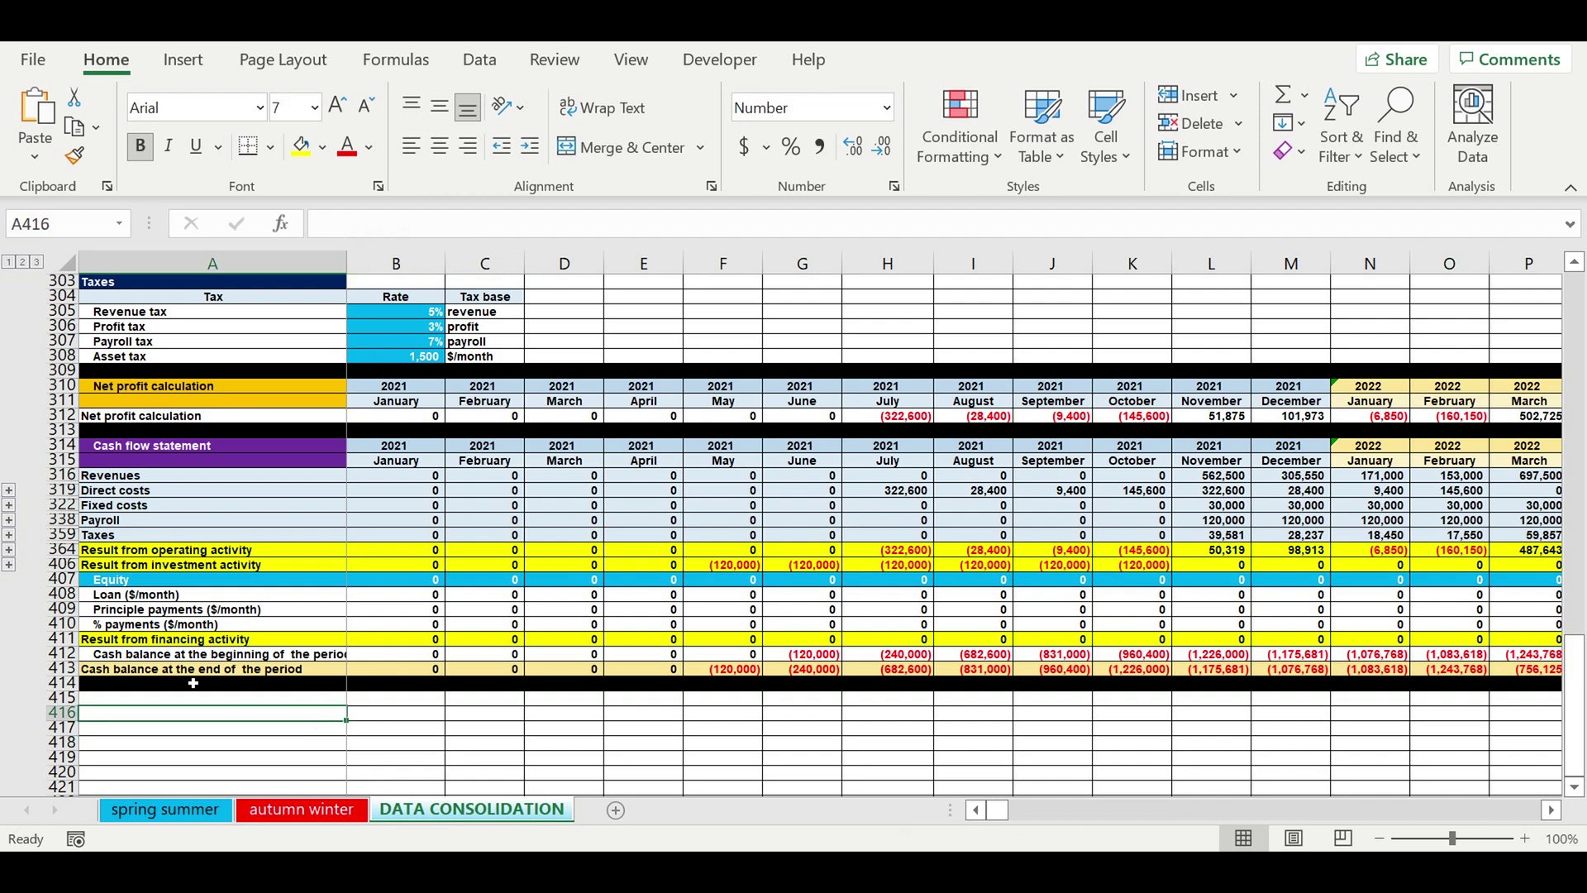
{"action": "left_click", "coordinate": [62, 669]}
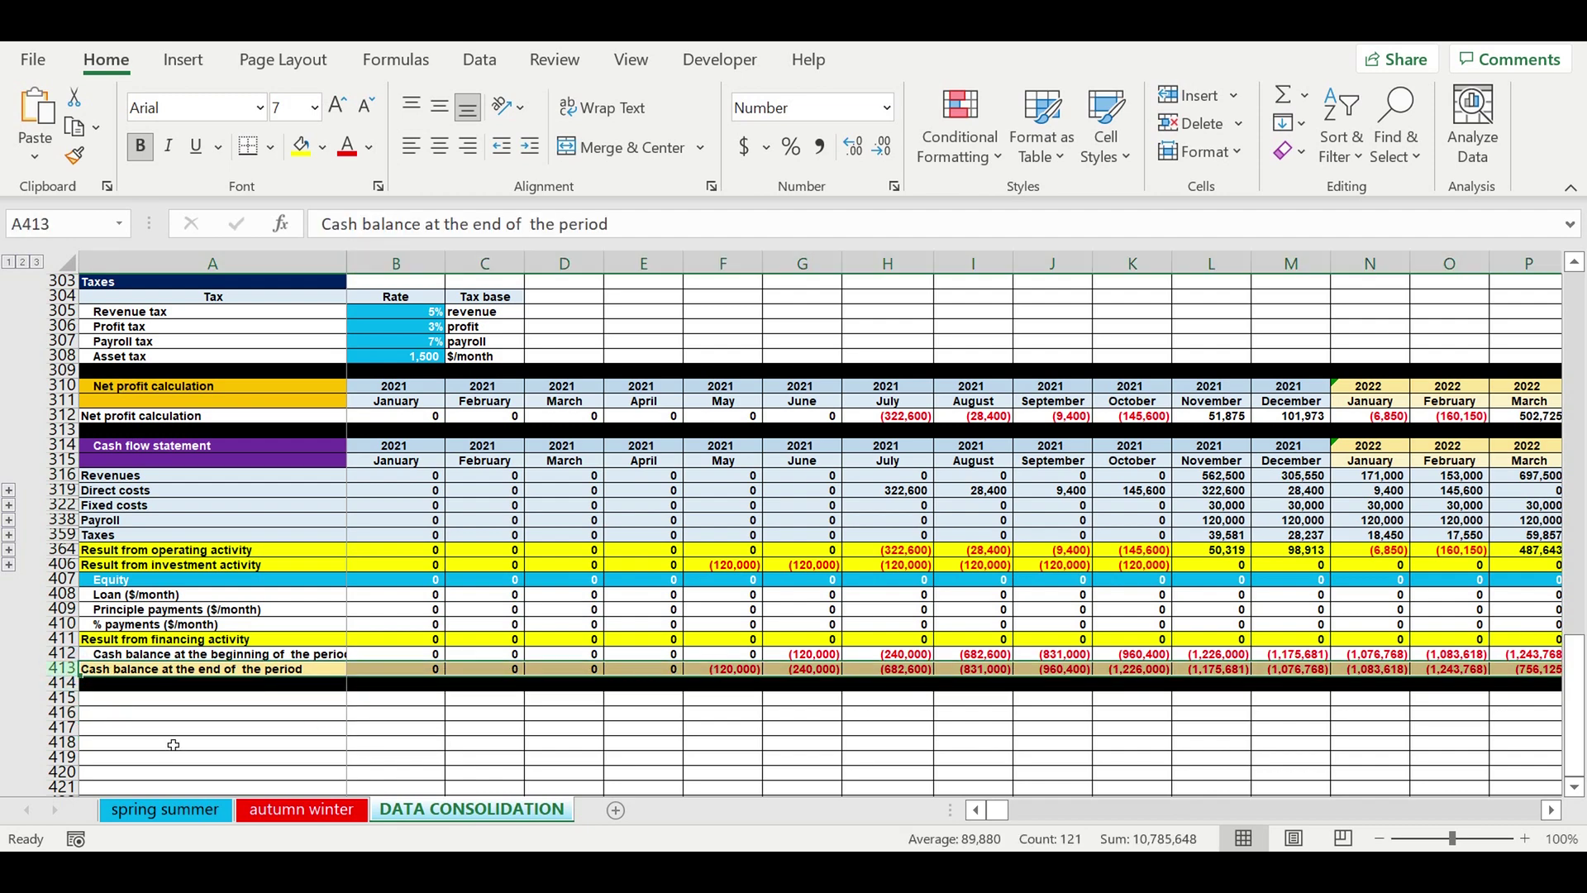
{"action": "left_click", "coordinate": [105, 731]}
{"action": "left_click", "coordinate": [136, 669]}
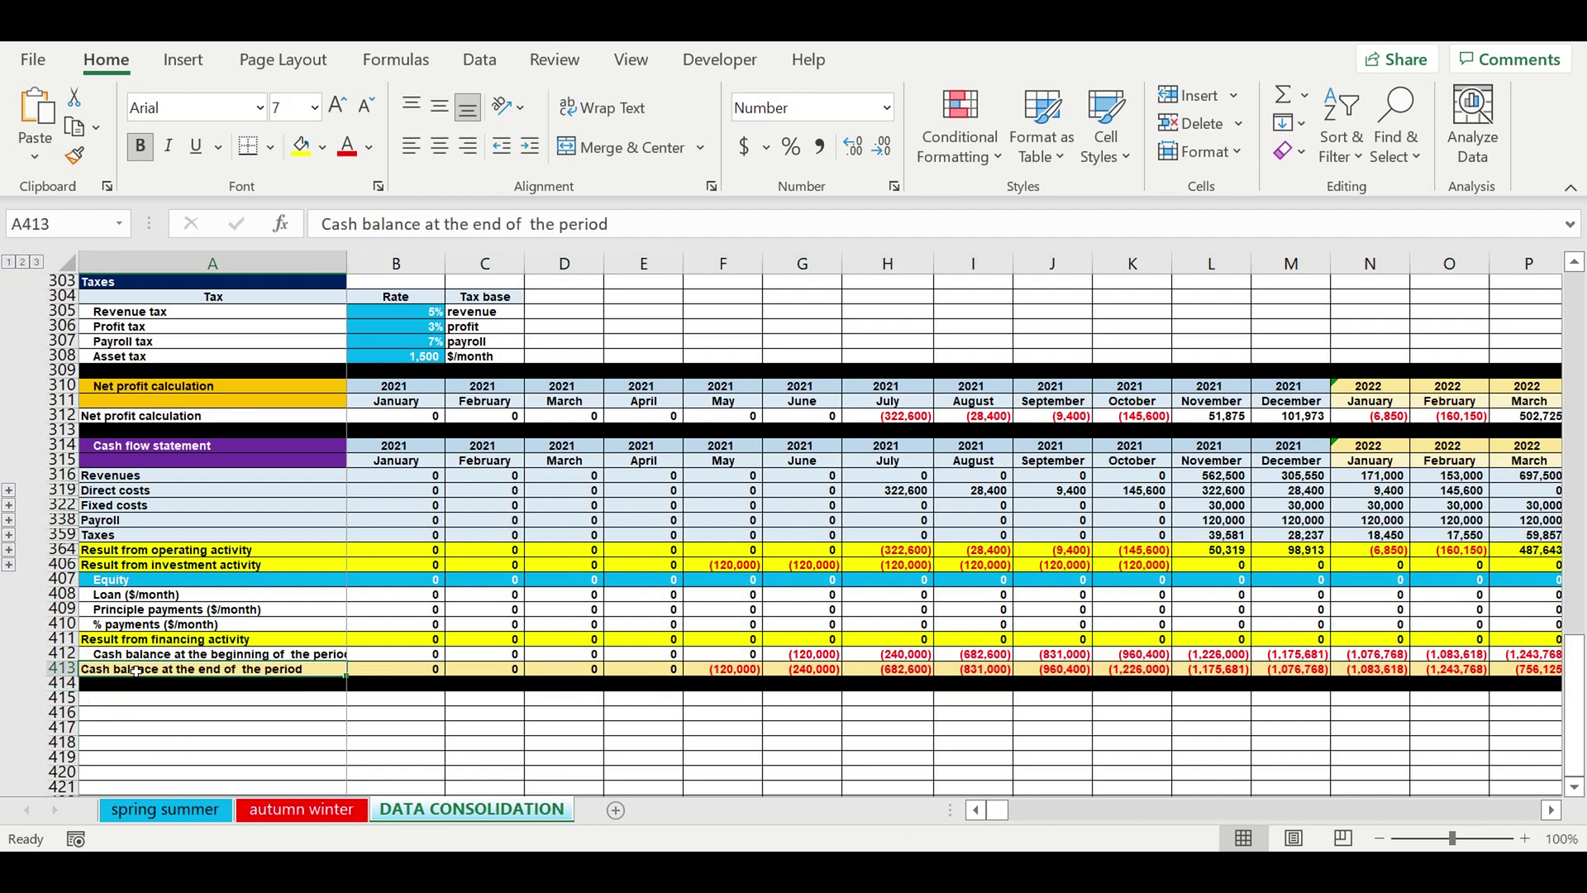
{"action": "left_click", "coordinate": [71, 675]}
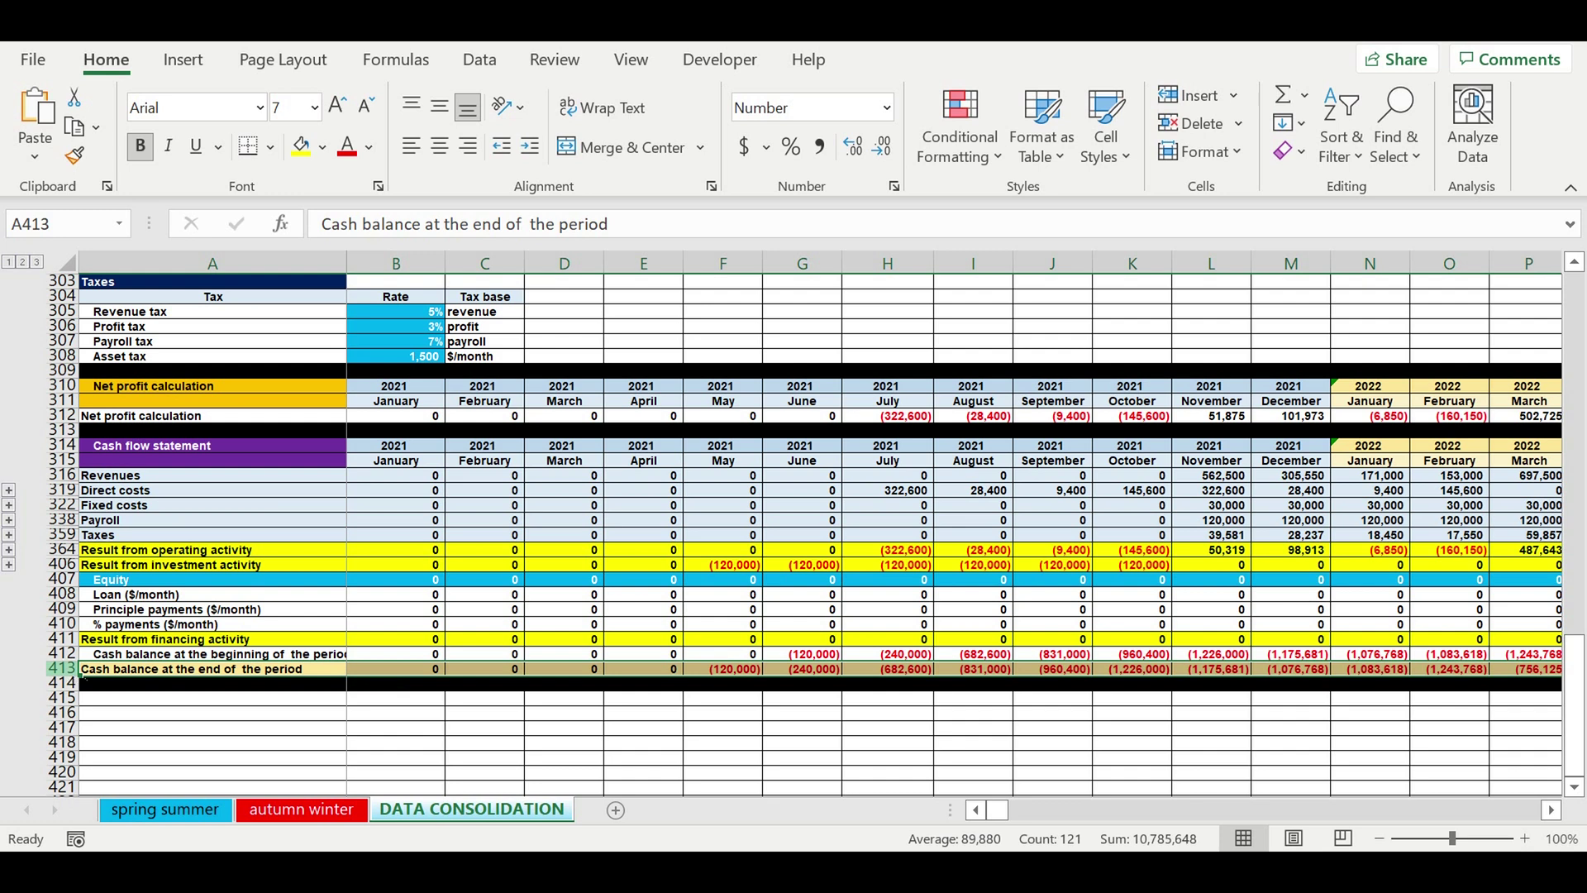
Review the end-of-period cash balances from May 2021 to January 2022 alongside the Equity and Loan financing rows.
{"action": "left_click_drag", "start_coordinate": [830, 731], "coordinate": [829, 739]}
{"action": "left_click_drag", "start_coordinate": [717, 671], "coordinate": [1345, 672]}
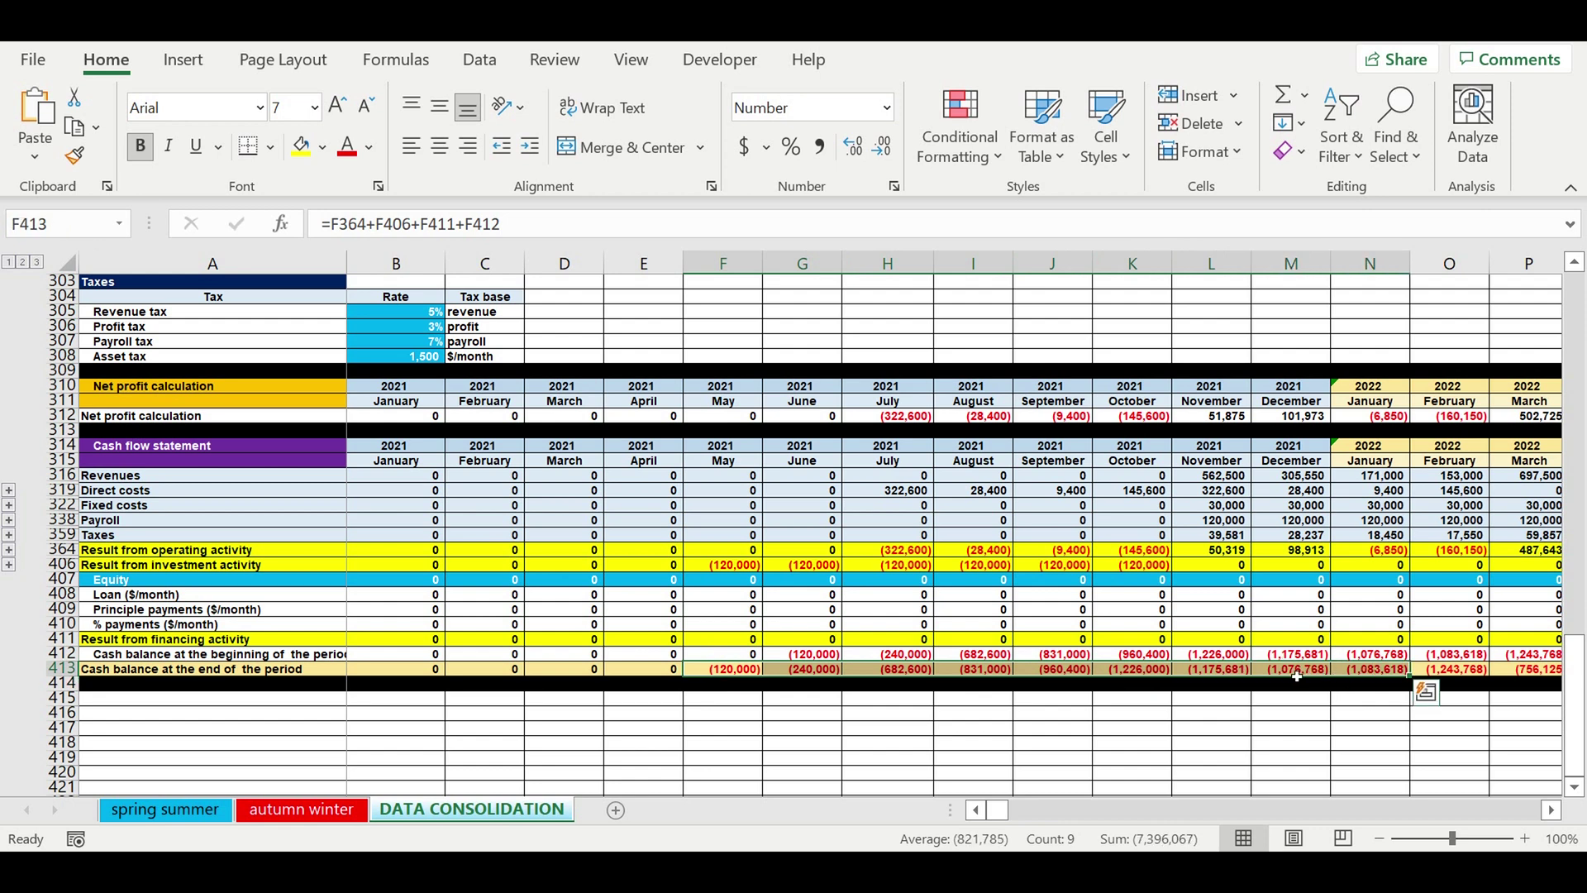
{"action": "left_click", "coordinate": [1048, 712]}
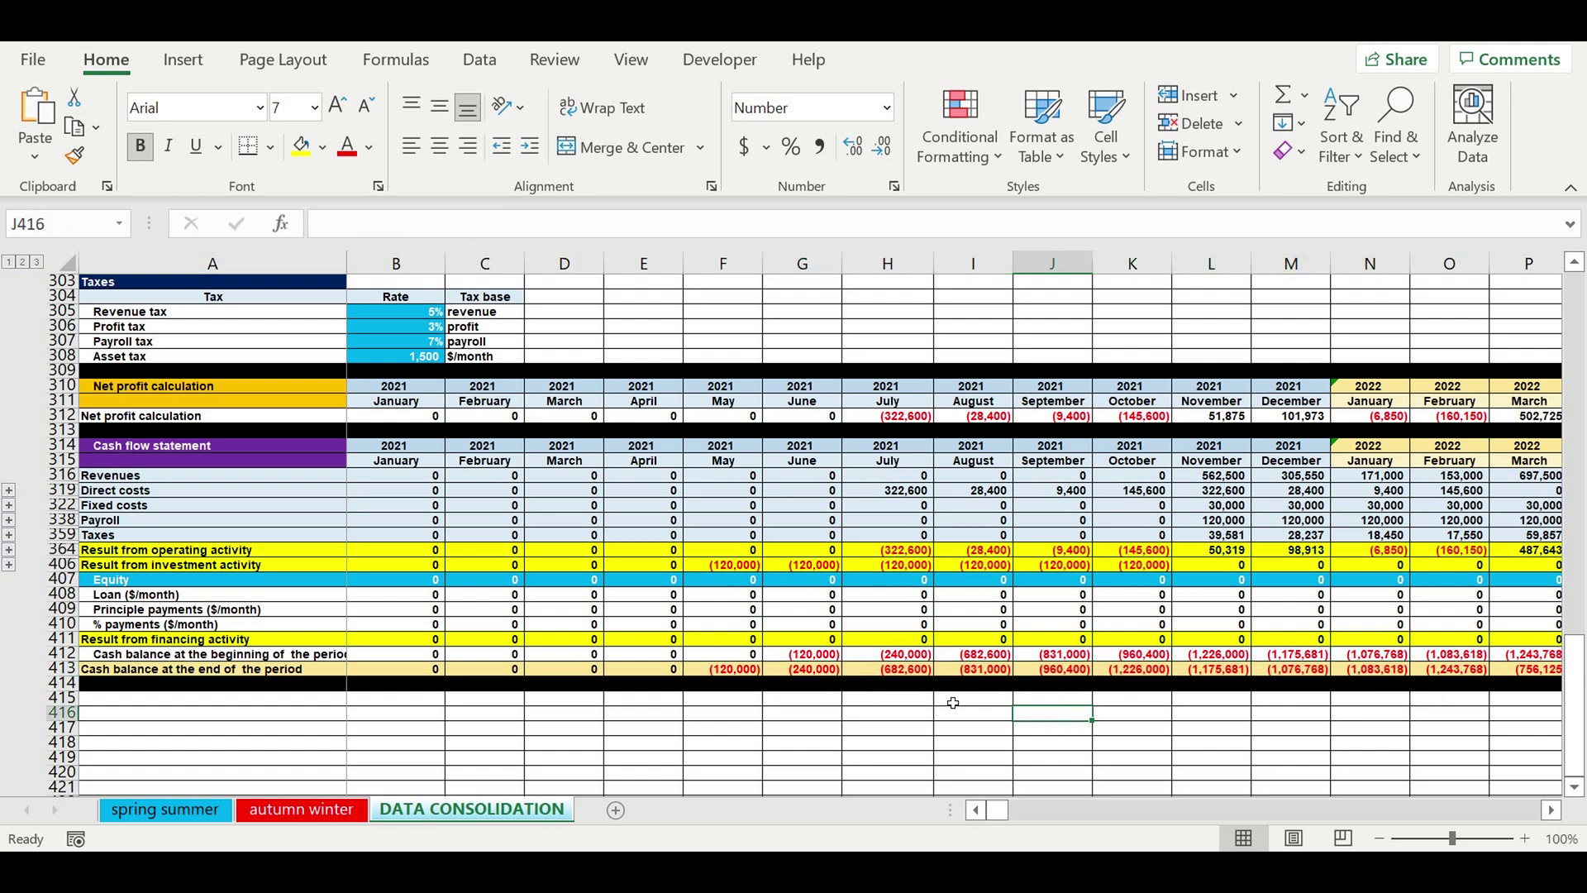
{"action": "left_click", "coordinate": [106, 583]}
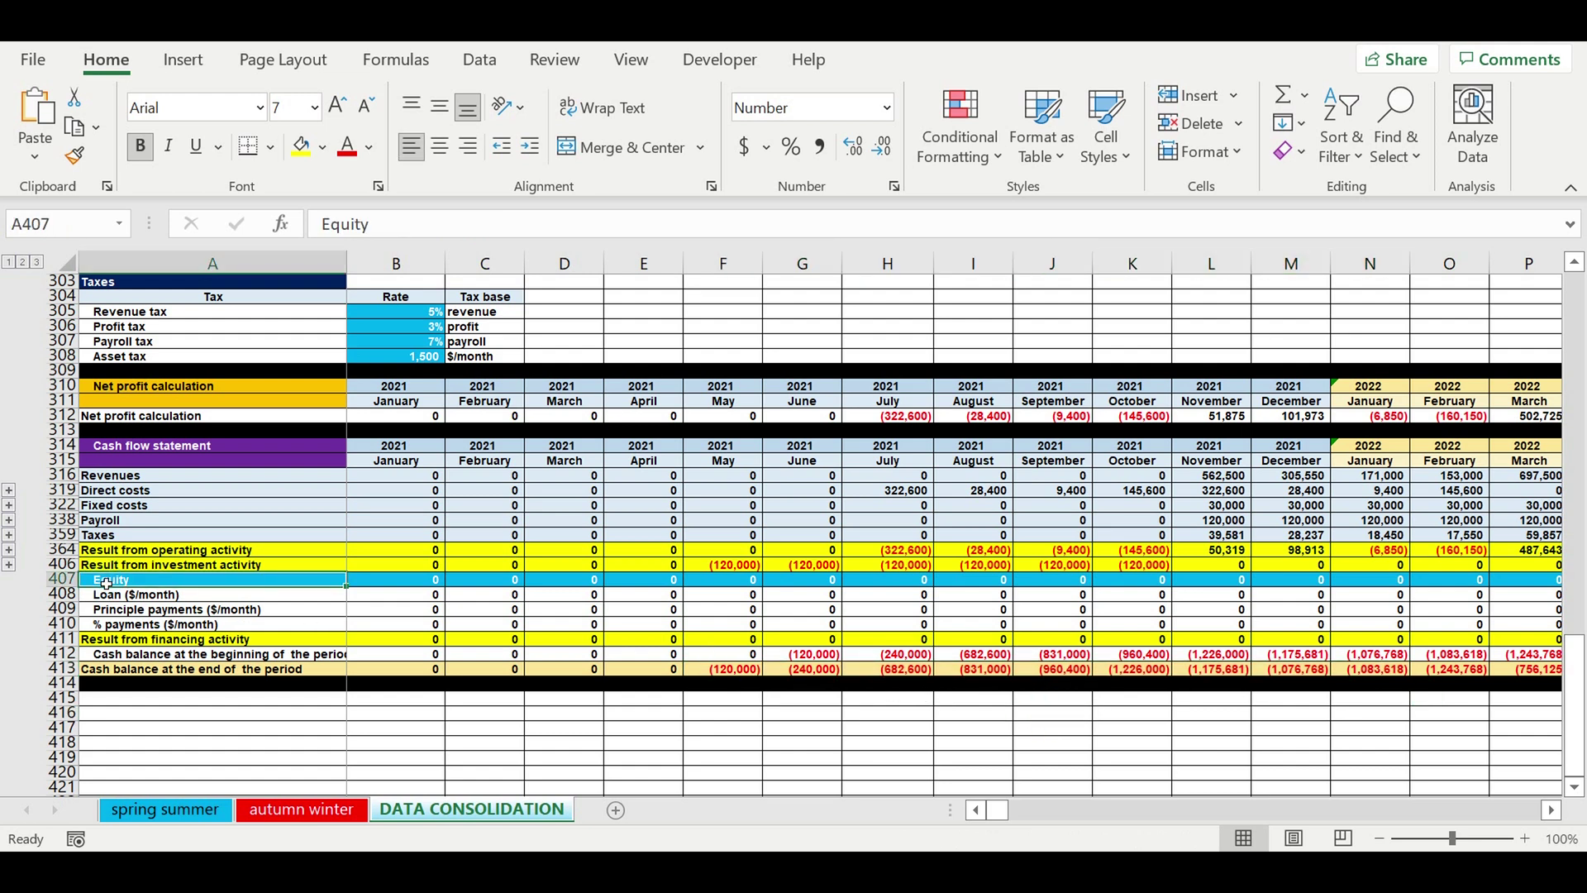
{"action": "left_click", "coordinate": [121, 597]}
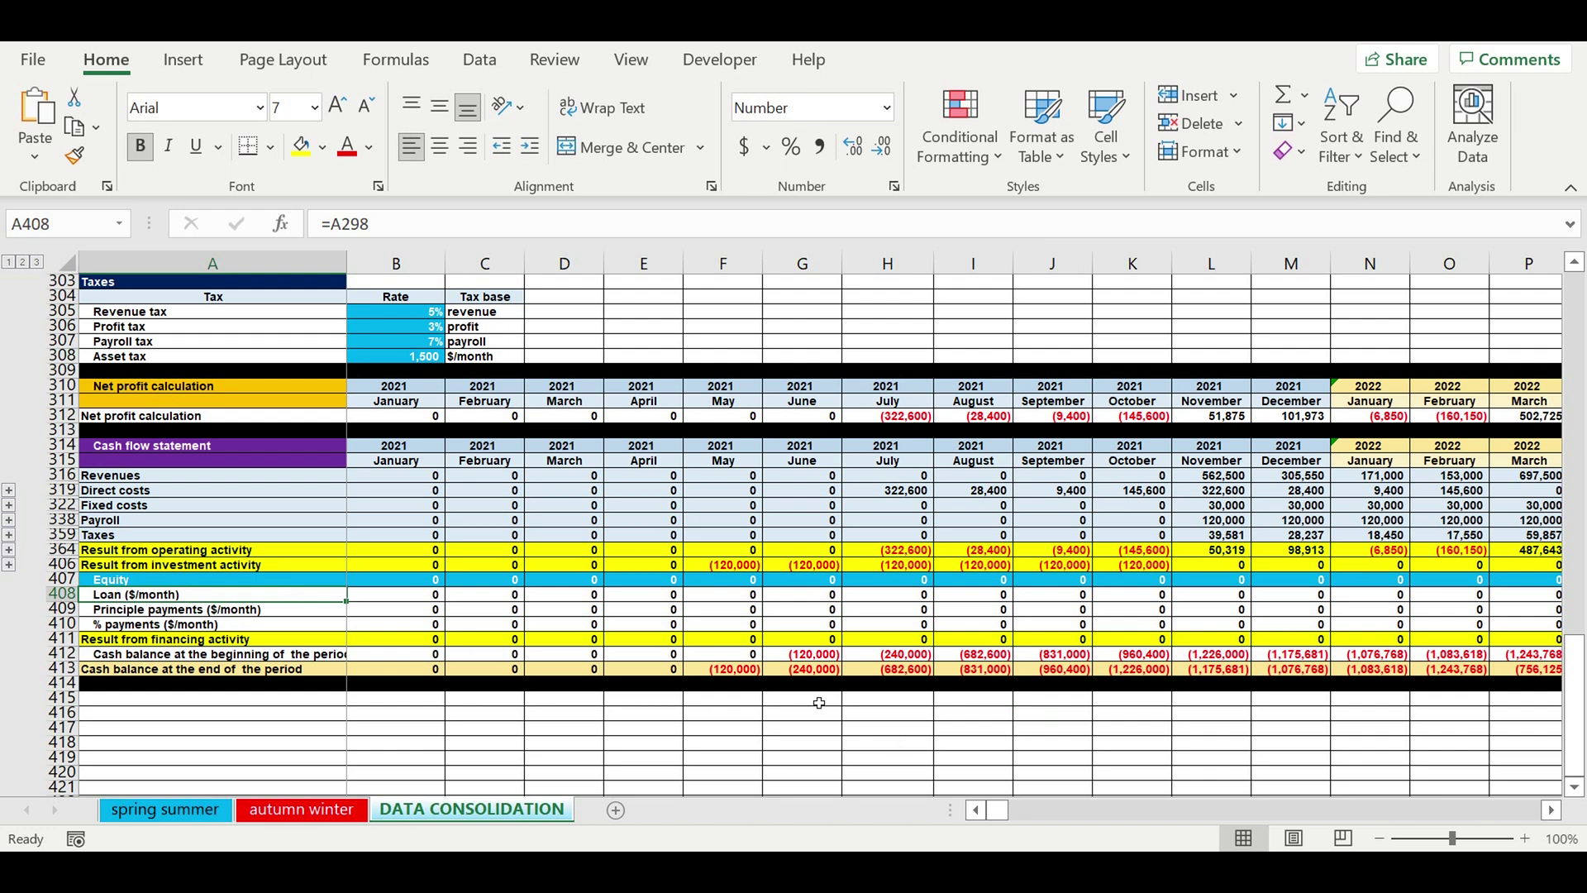
{"action": "left_click_drag", "start_coordinate": [724, 675], "coordinate": [1389, 674]}
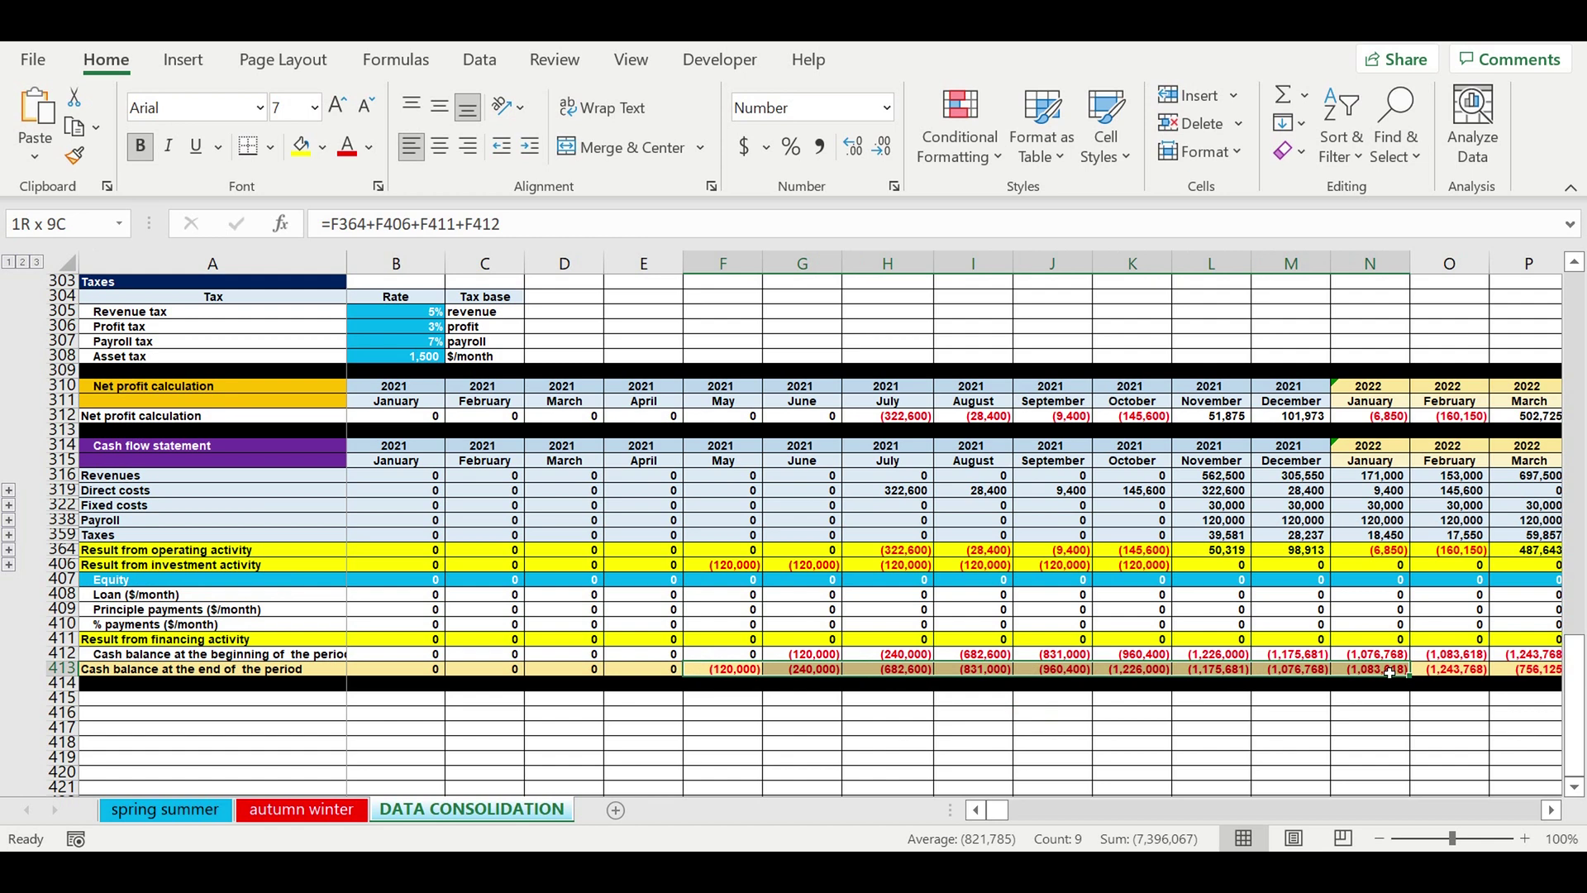
{"action": "left_click", "coordinate": [917, 757]}
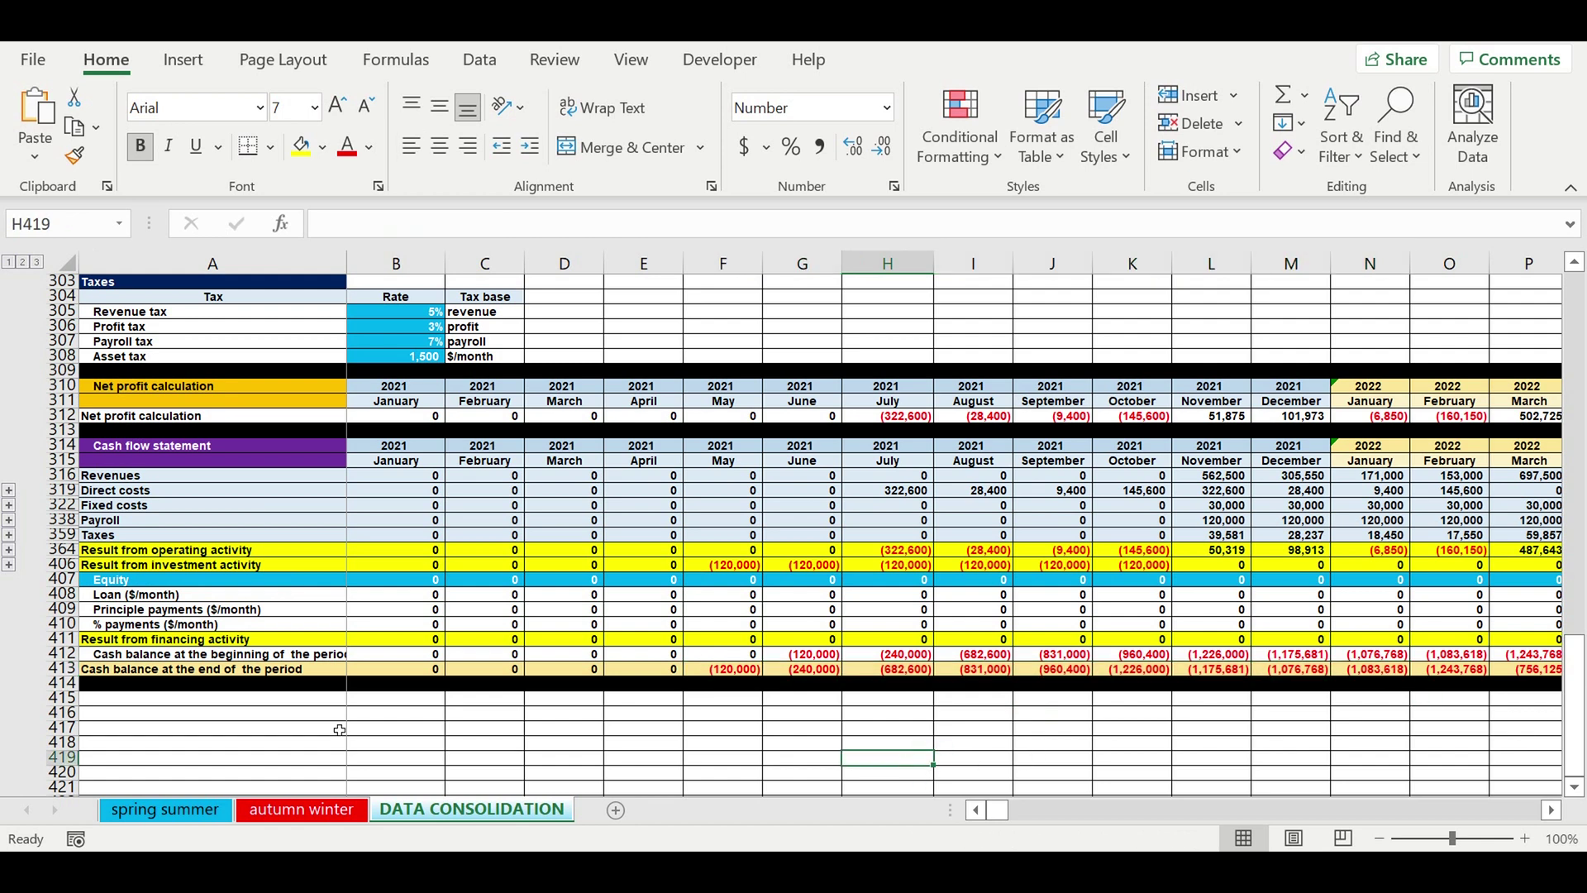
{"action": "left_click", "coordinate": [225, 700]}
Enter 120000 as the May 2021 equity in F407 to cover that month's negative end-of-period cash balance.
{"action": "left_click", "coordinate": [722, 586]}
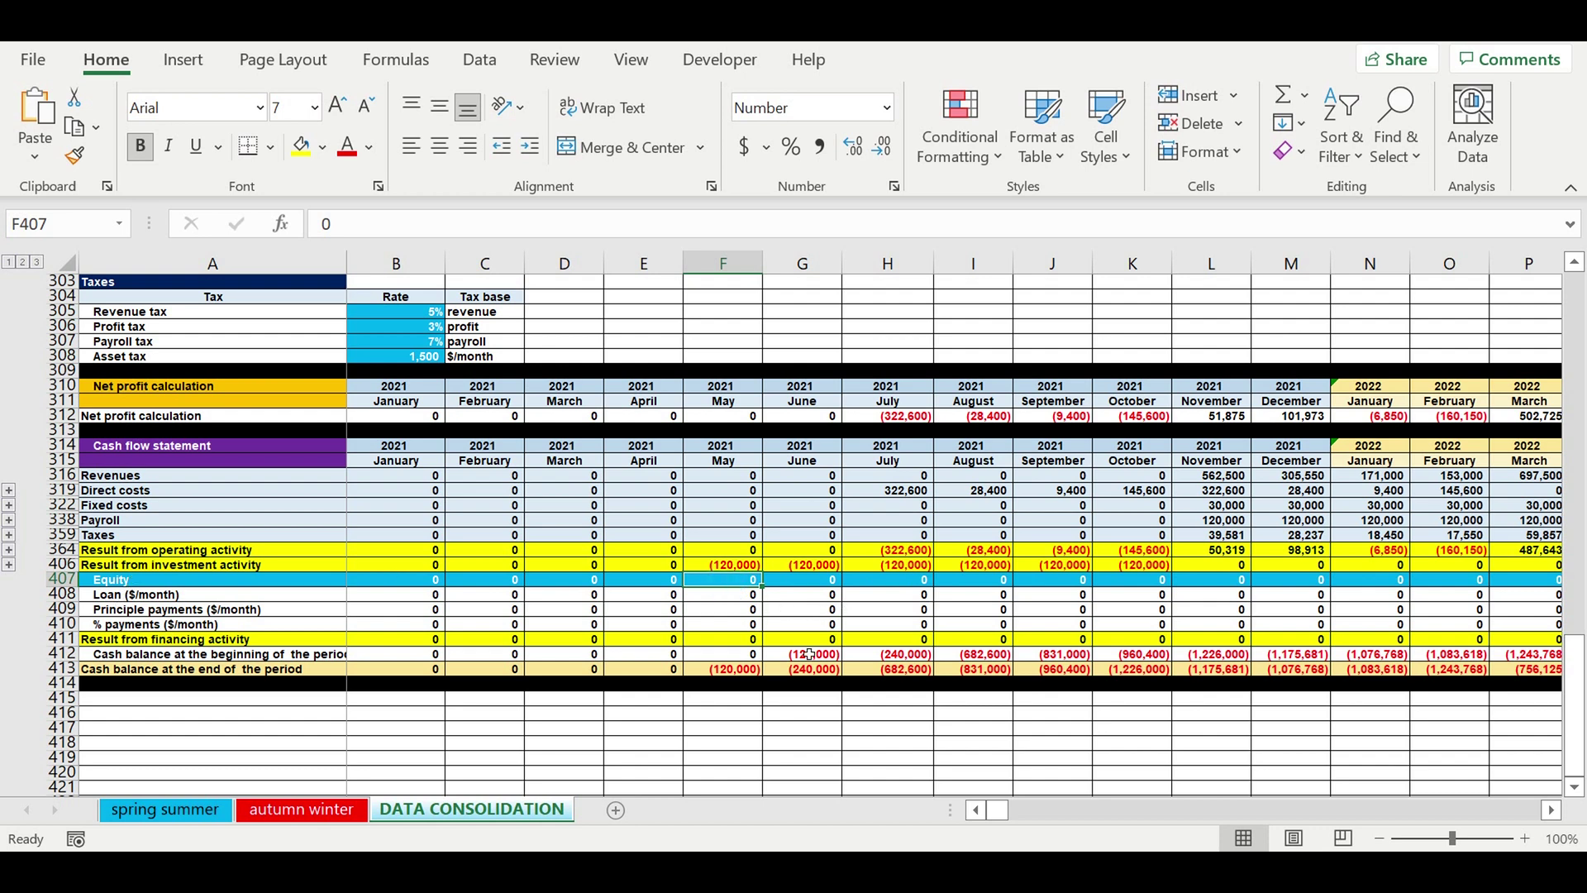
{"action": "left_click", "coordinate": [726, 673]}
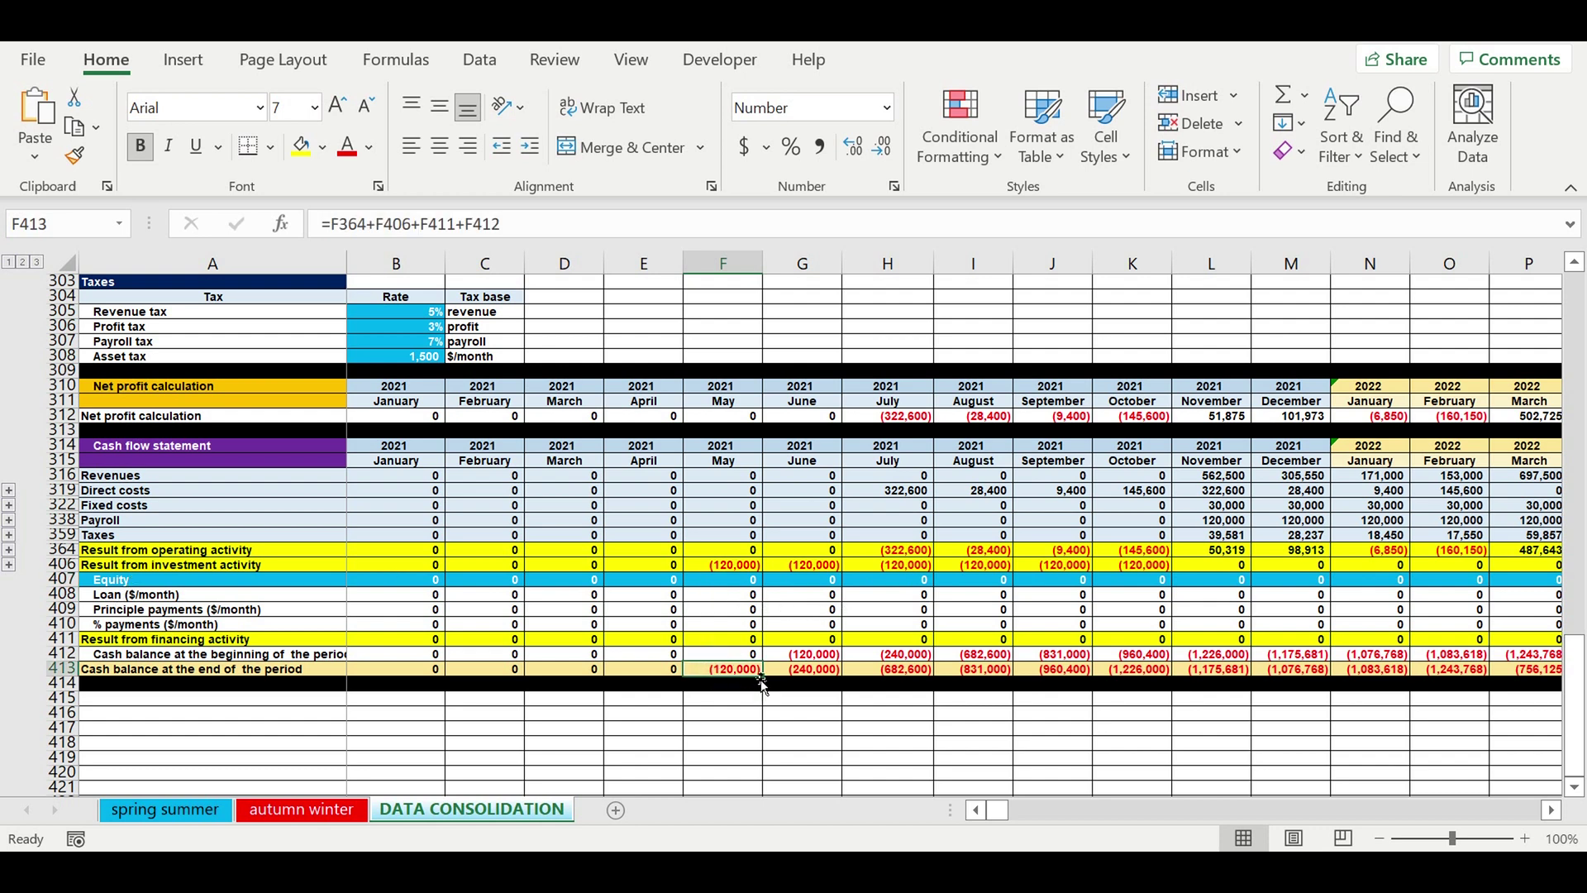
{"action": "left_click", "coordinate": [734, 587]}
{"action": "type", "text": "12"}
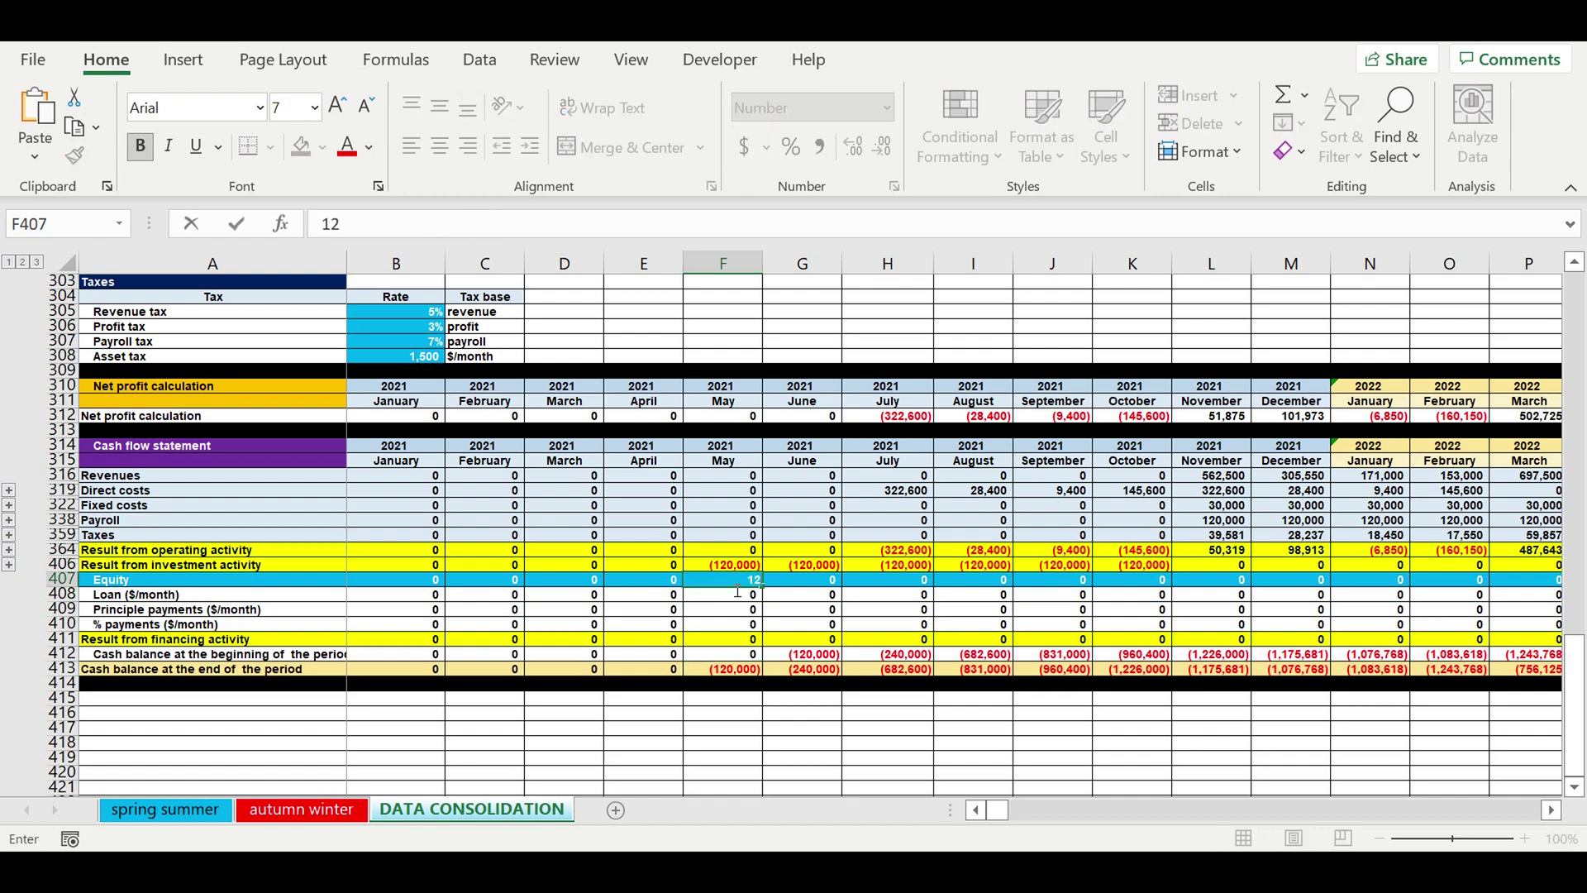
{"action": "type", "text": "0,0000"}
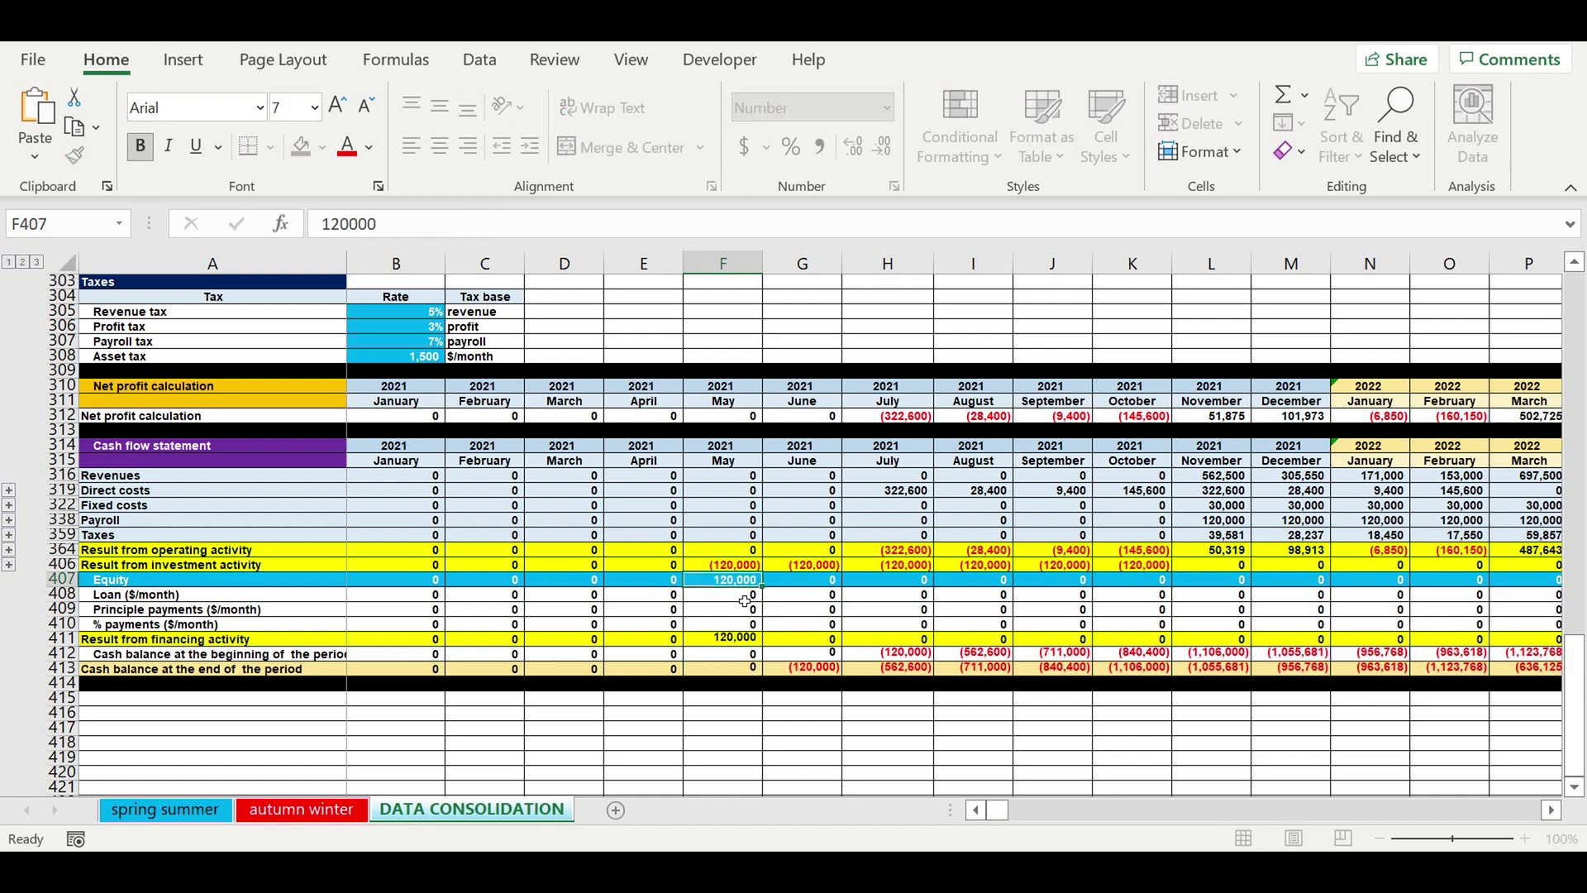
{"action": "key", "text": "Return"}
Fill the May 2021 equity amount across to June and July 2021 in row 407.
{"action": "left_click", "coordinate": [732, 579]}
{"action": "left_click_drag", "start_coordinate": [762, 586], "coordinate": [950, 603]}
{"action": "left_click", "coordinate": [868, 626]}
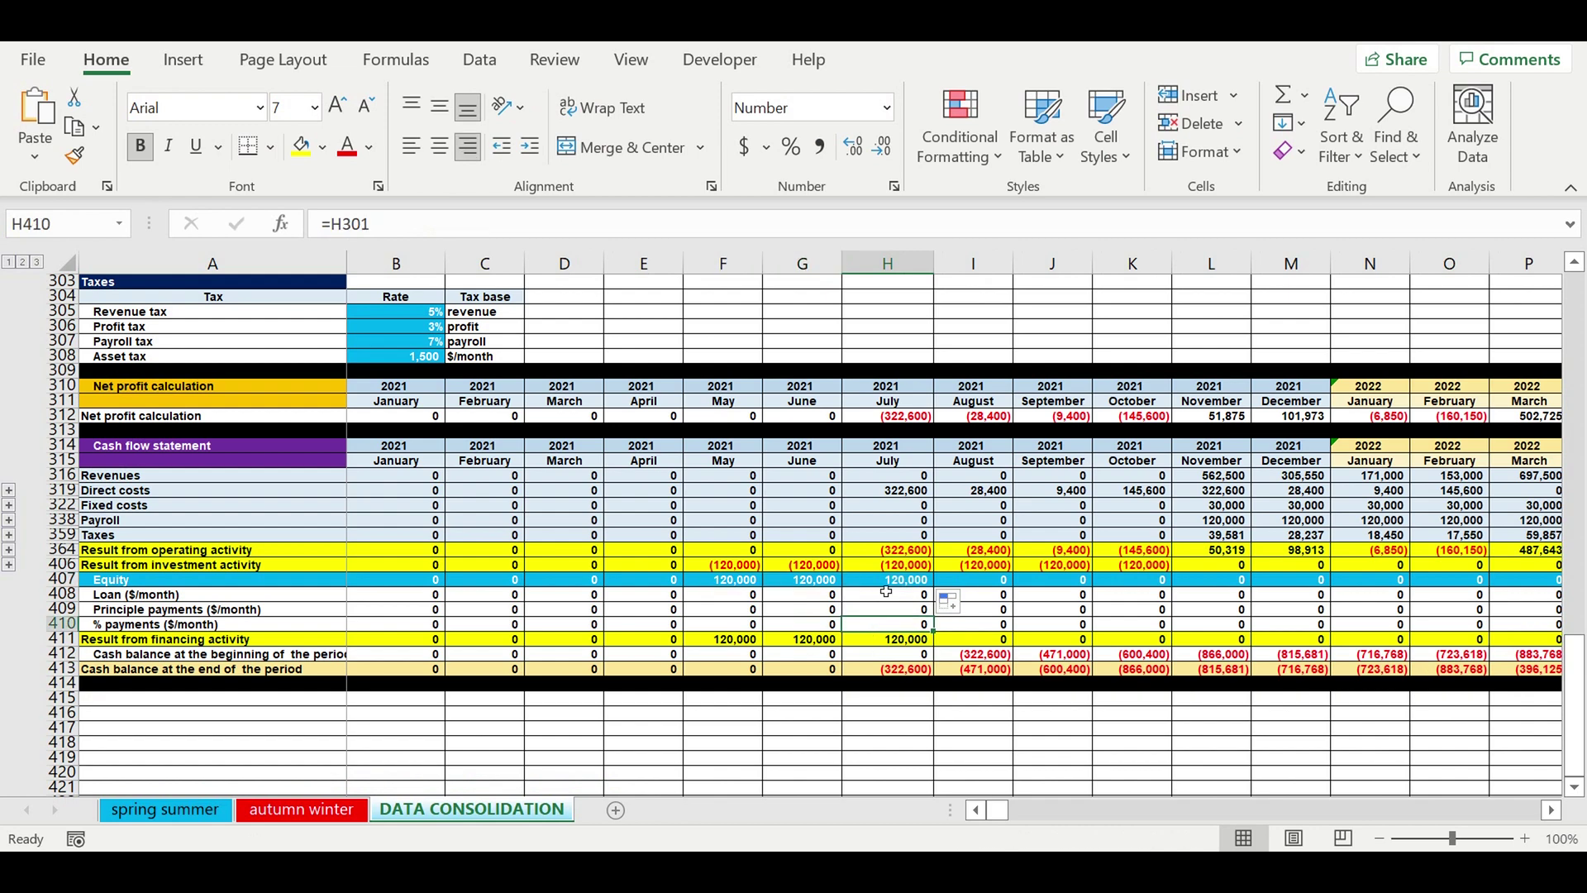
Reset the July 2021 equity in H407 to 0, and replace it with 442600.
{"action": "left_click", "coordinate": [893, 585]}
{"action": "type", "text": "0"}
{"action": "key", "text": "Return"}
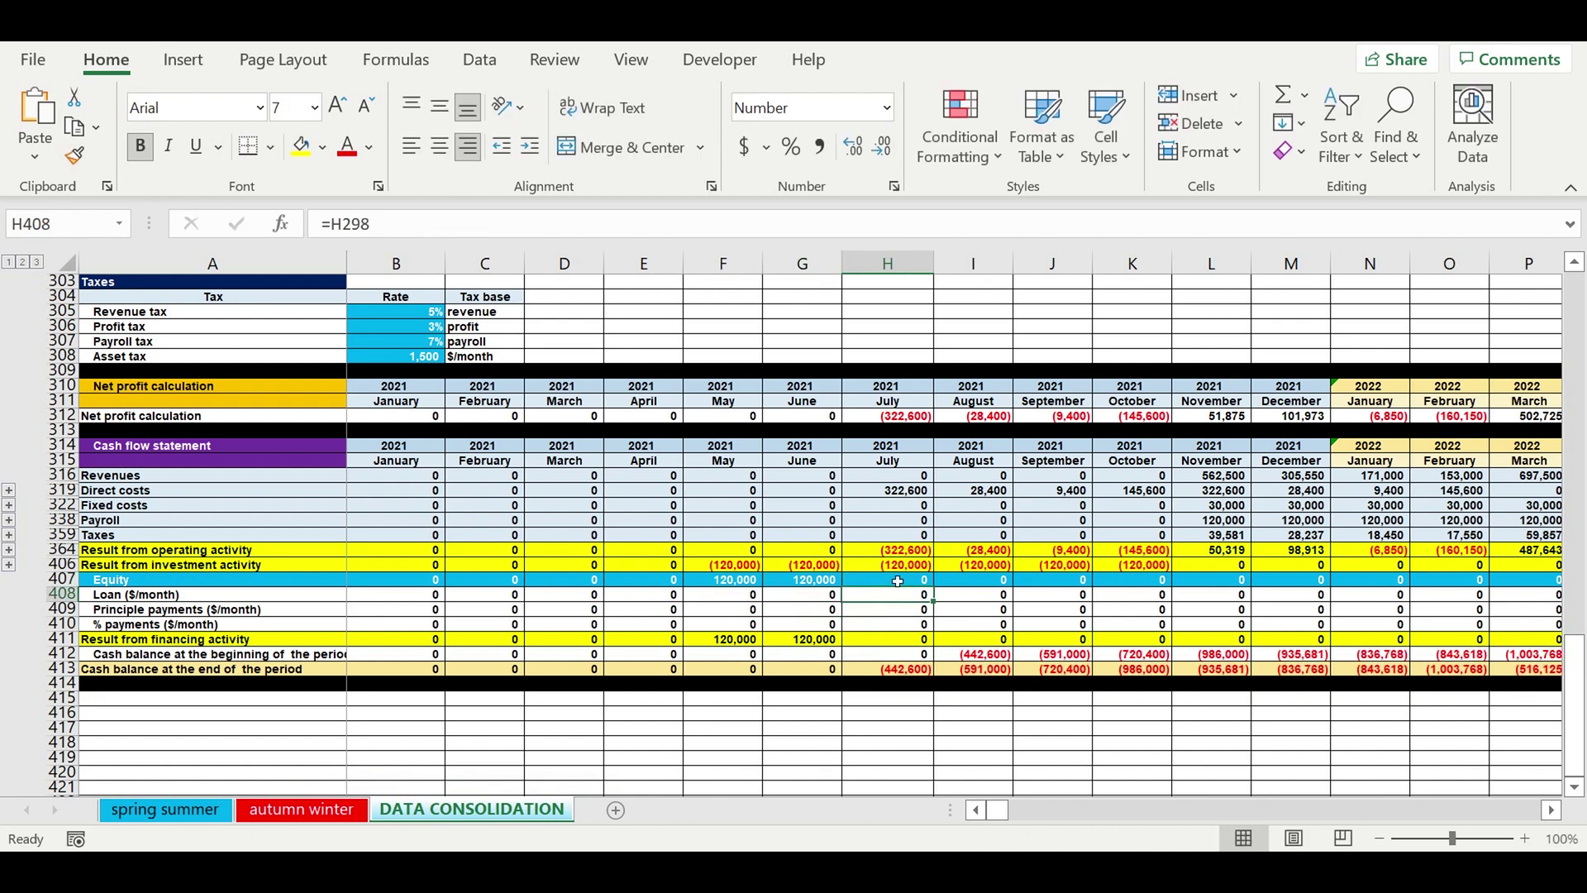
{"action": "left_click", "coordinate": [898, 581]}
{"action": "type", "text": "442600"}
{"action": "key", "text": "Return"}
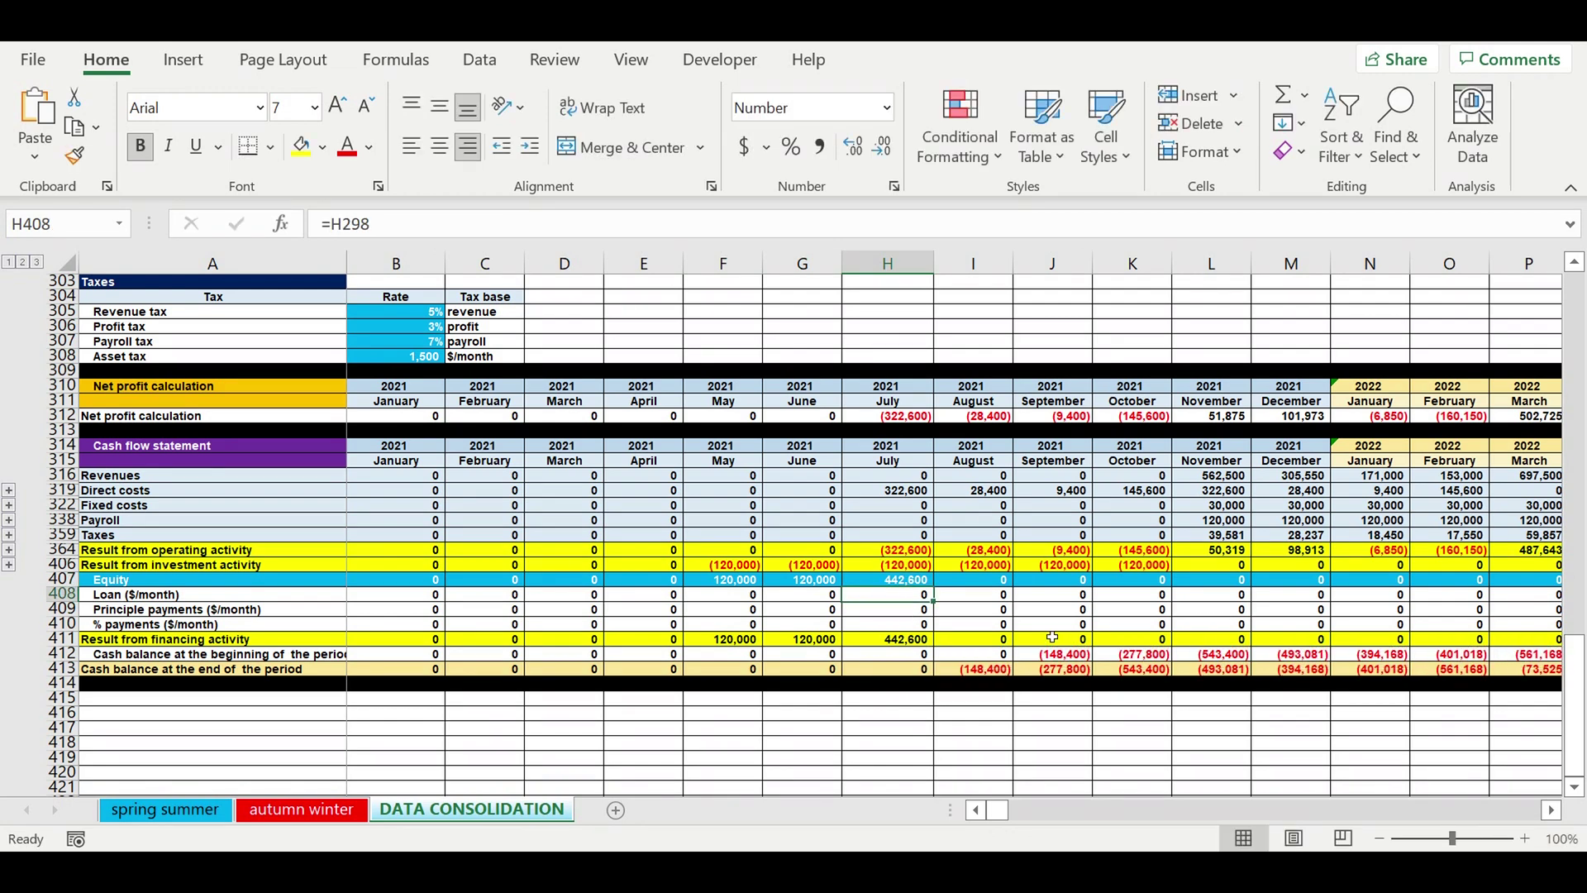
Compare the end-of-period cash balances from August 2021 to March 2022 to find the largest remaining deficit.
{"action": "left_click", "coordinate": [1054, 627]}
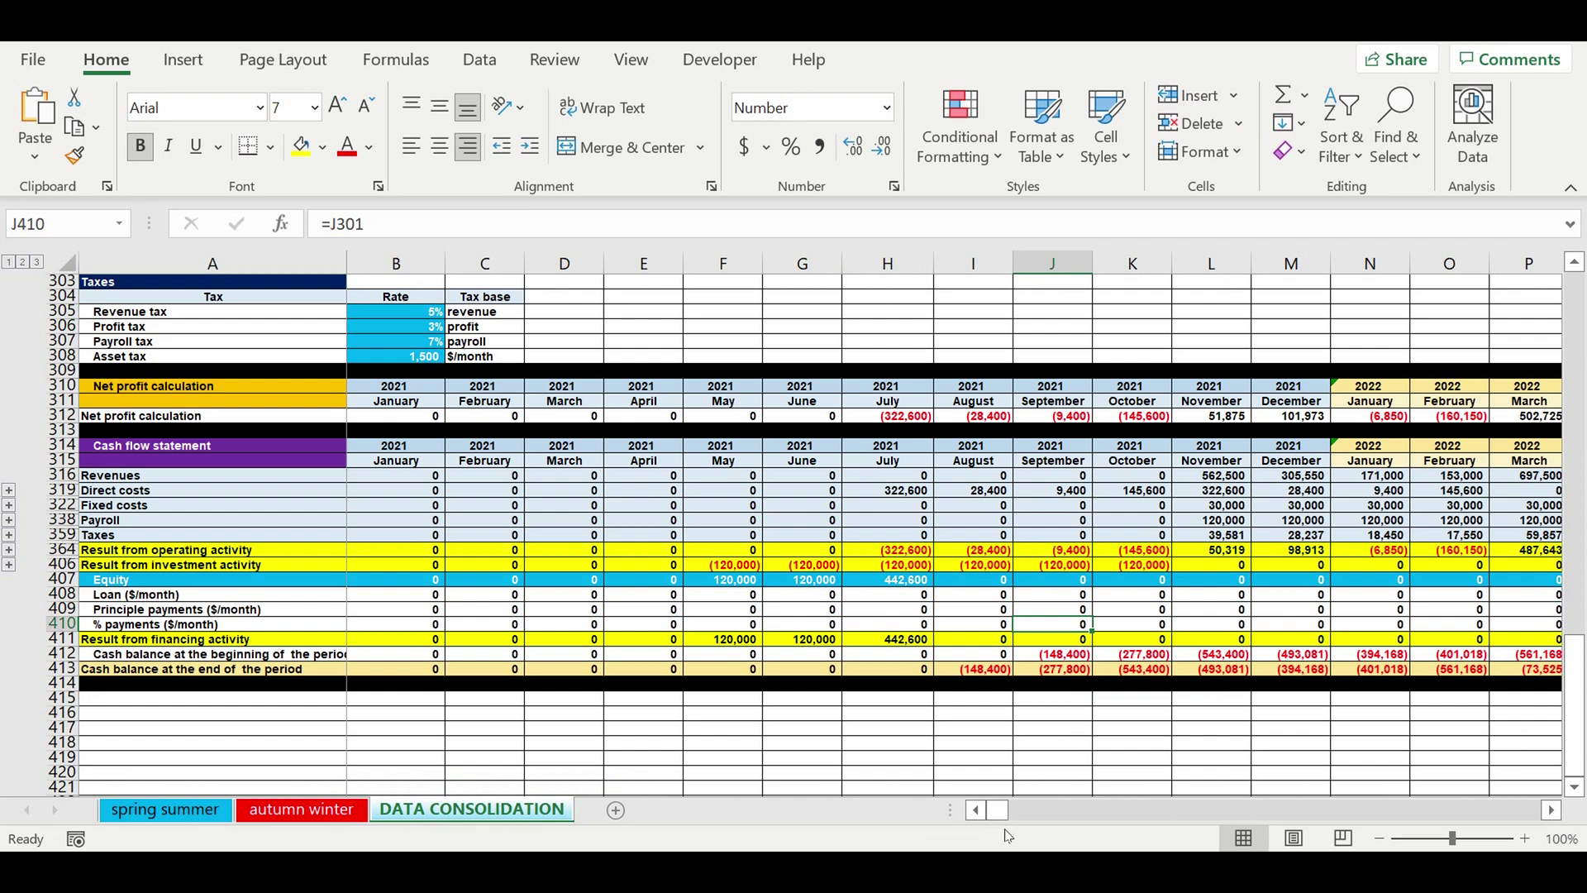
{"action": "left_click_drag", "start_coordinate": [999, 813], "coordinate": [1009, 814]}
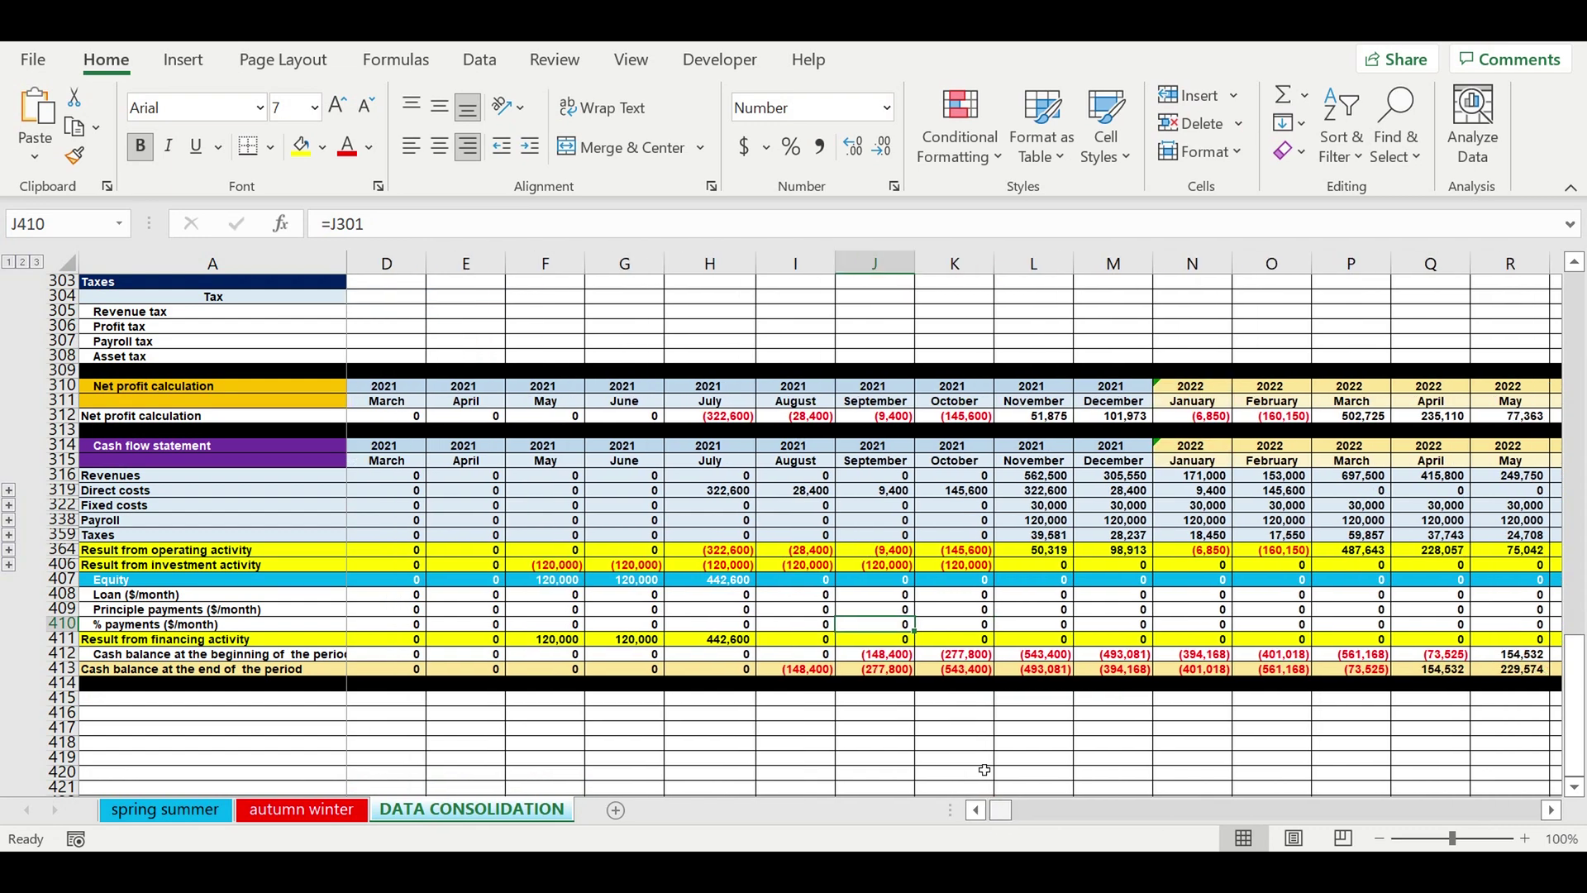
{"action": "left_click", "coordinate": [1025, 726]}
{"action": "left_click_drag", "start_coordinate": [796, 674], "coordinate": [1365, 673]}
{"action": "left_click", "coordinate": [1141, 713]}
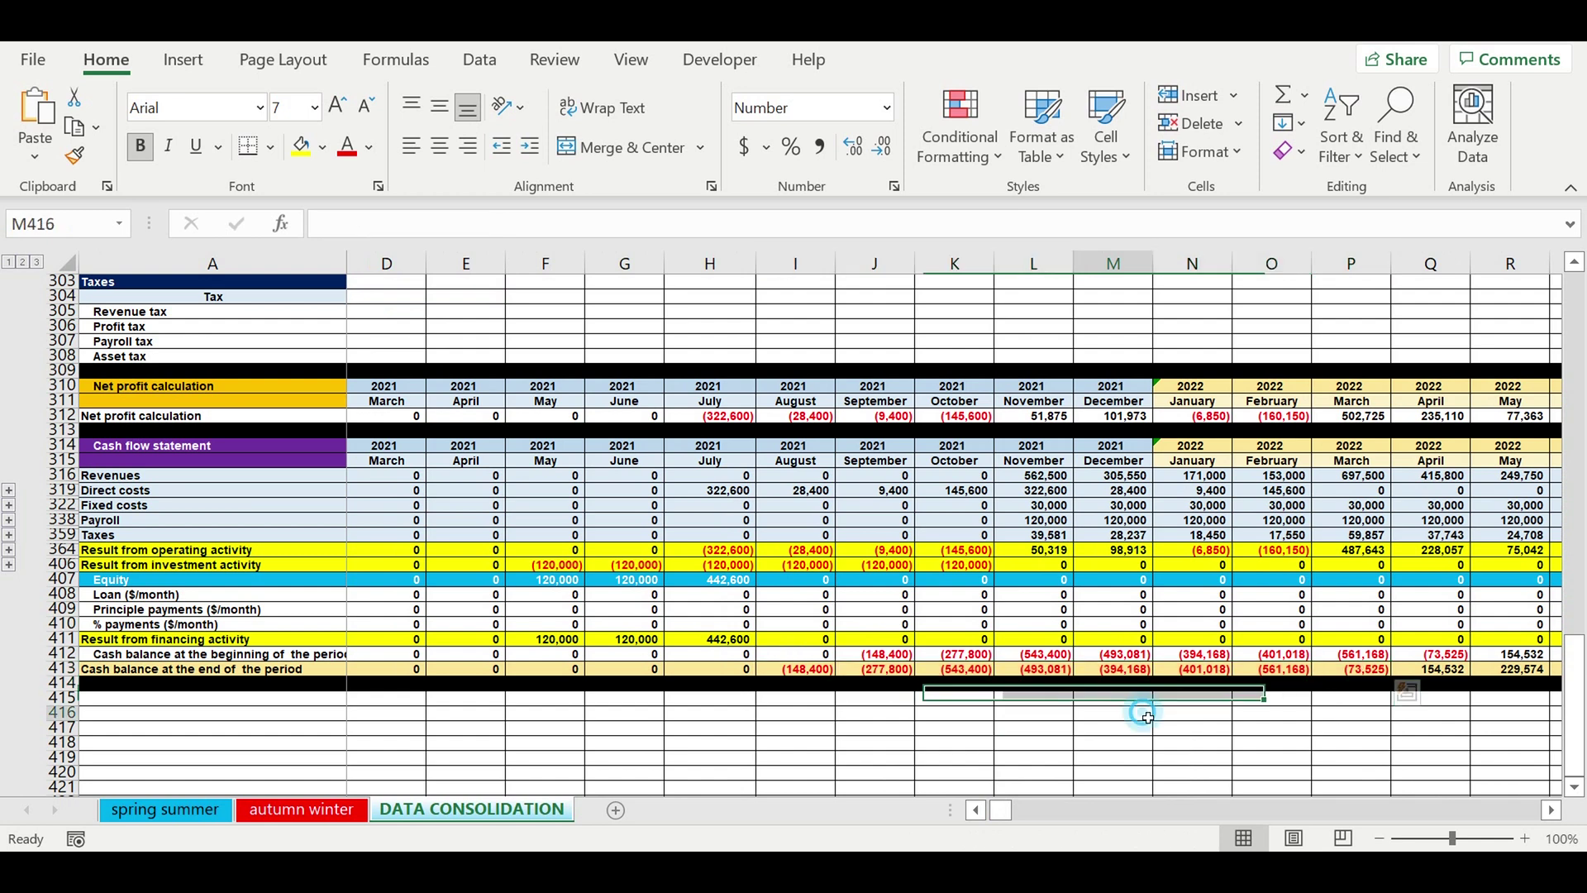
{"action": "left_click", "coordinate": [1129, 673]}
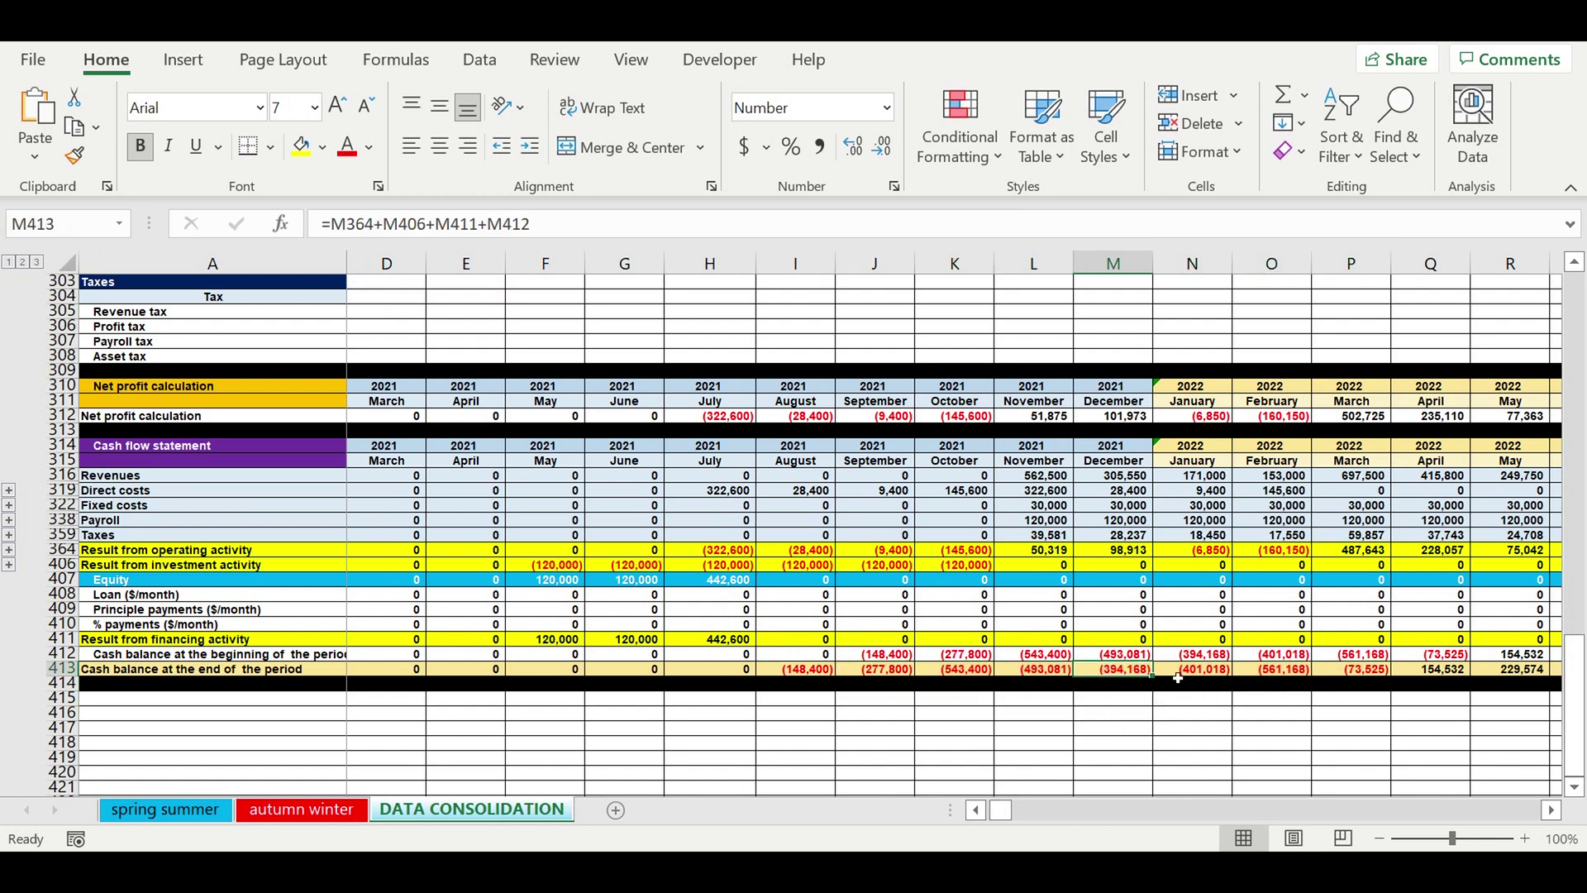
{"action": "left_click", "coordinate": [1211, 672]}
{"action": "left_click", "coordinate": [1296, 712]}
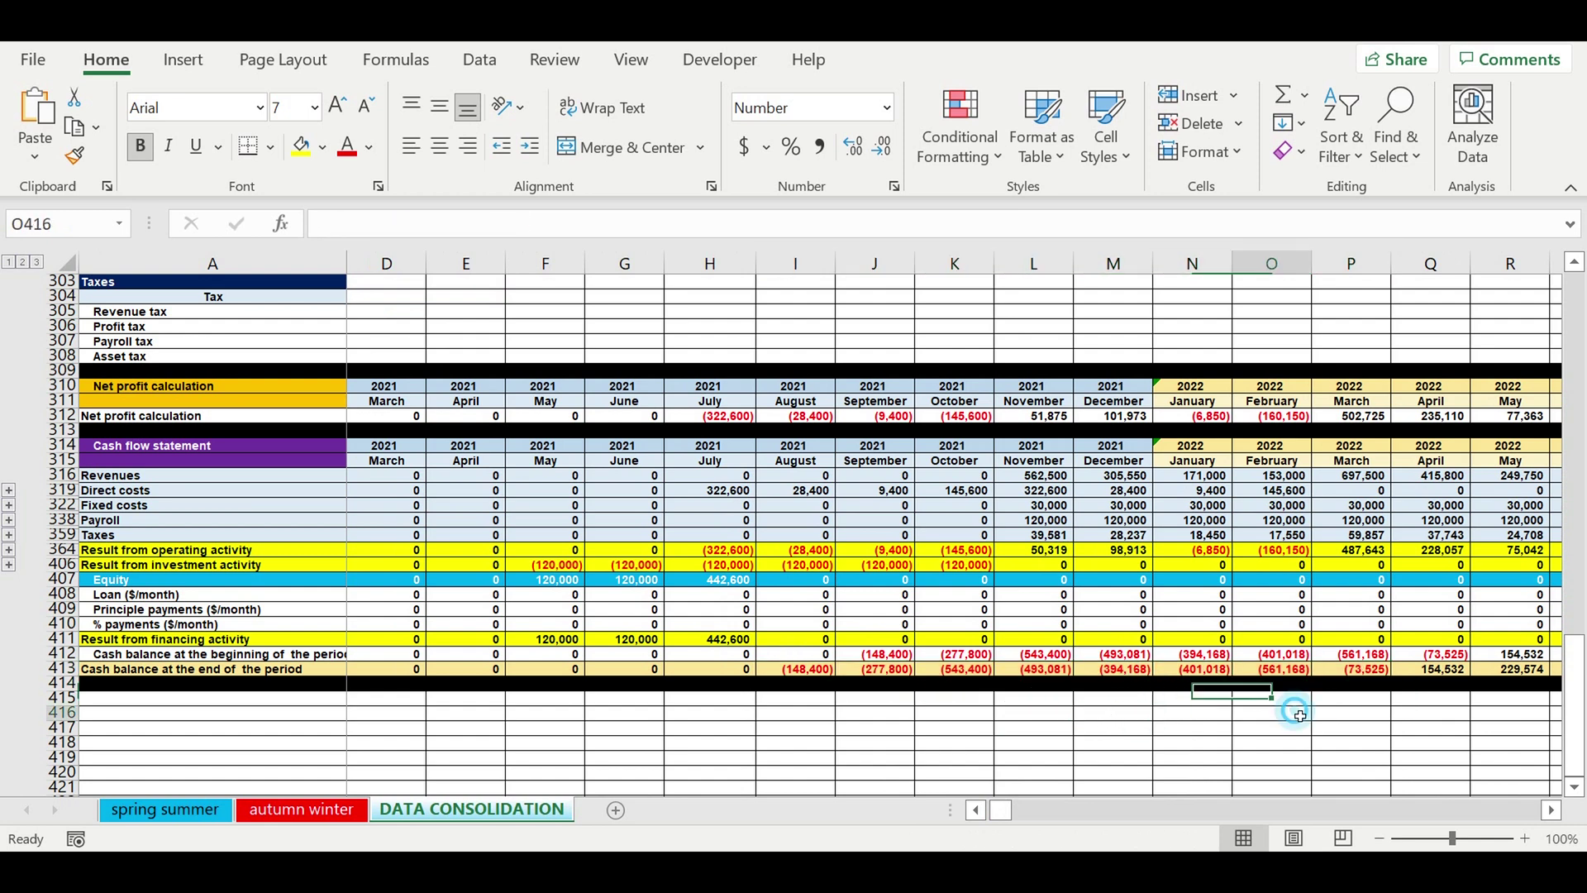
{"action": "left_click", "coordinate": [1273, 672]}
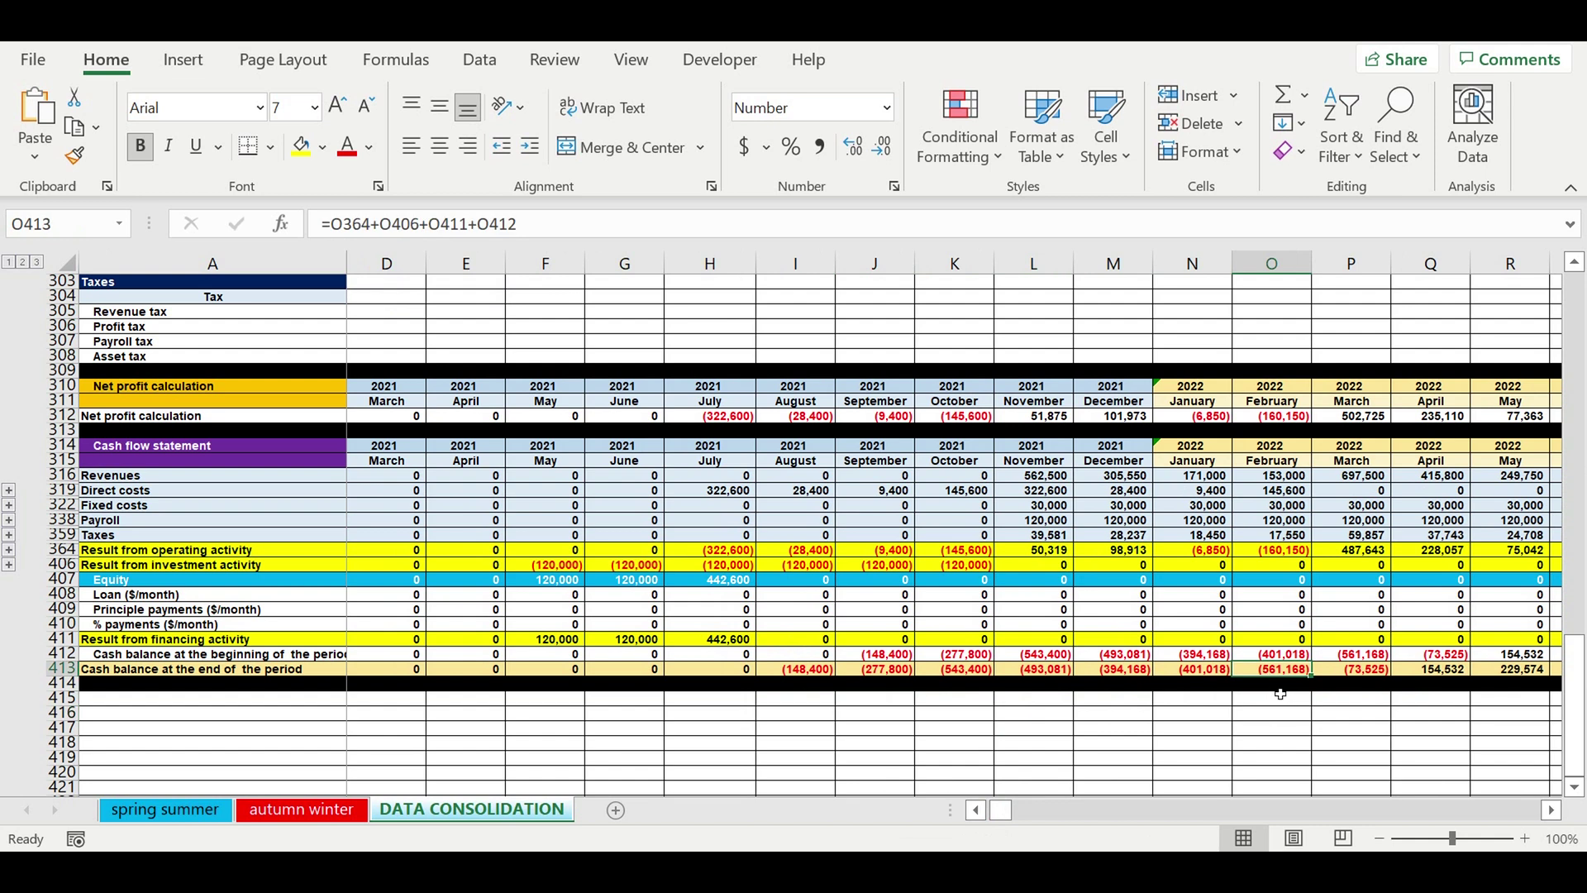
Enter 561168 as the August 2021 equity in I407.
{"action": "left_click", "coordinate": [794, 582]}
{"action": "type", "text": "561"}
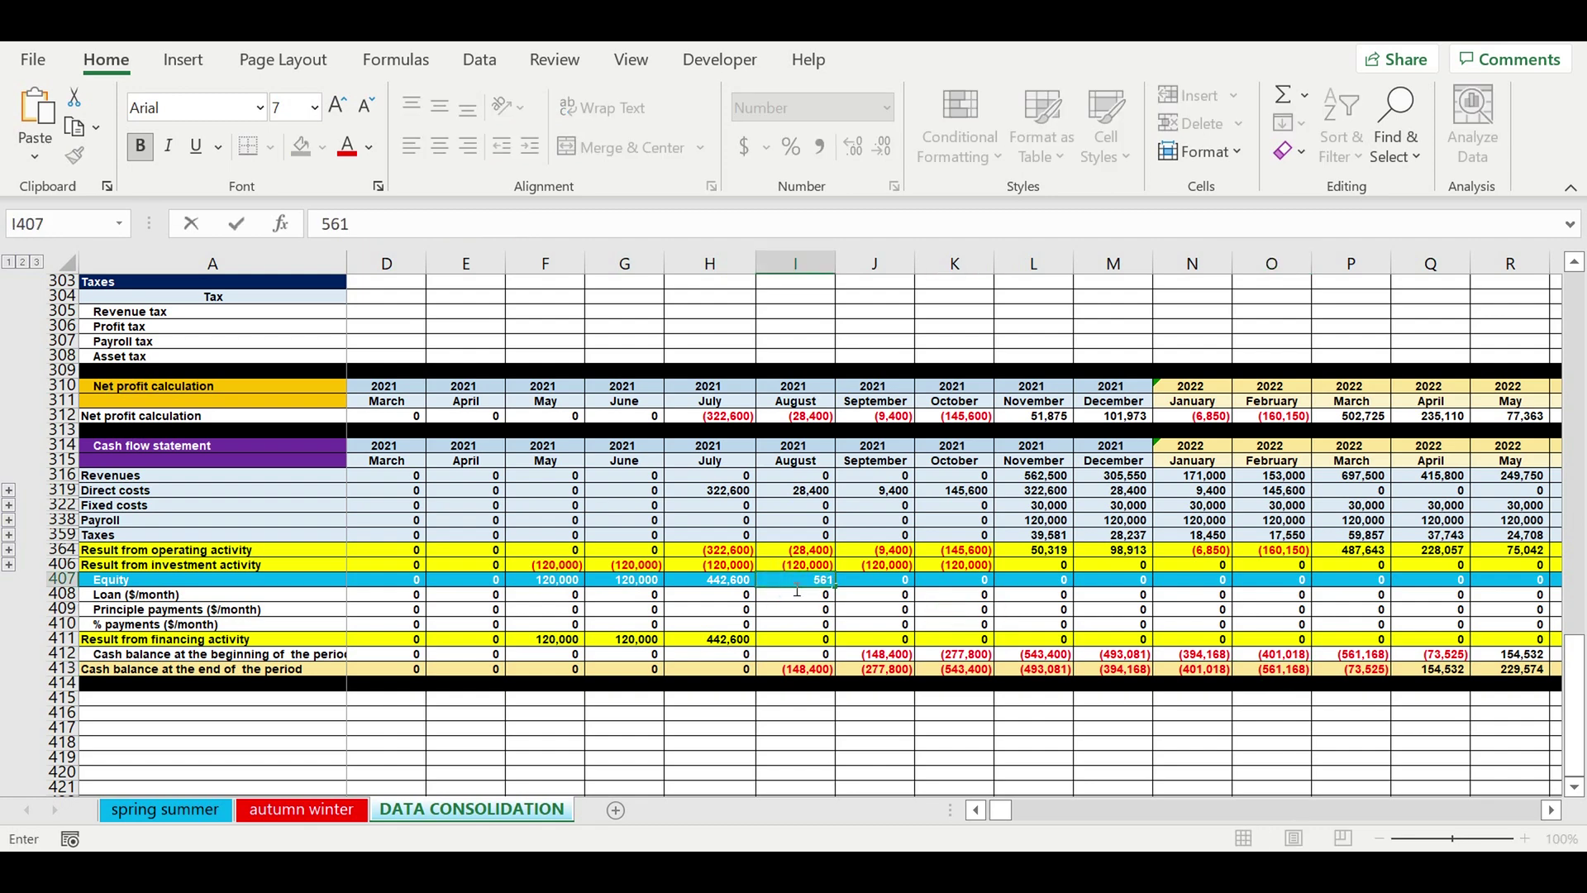
{"action": "type", "text": "168"}
{"action": "key", "text": "Return"}
{"action": "left_click", "coordinate": [974, 702]}
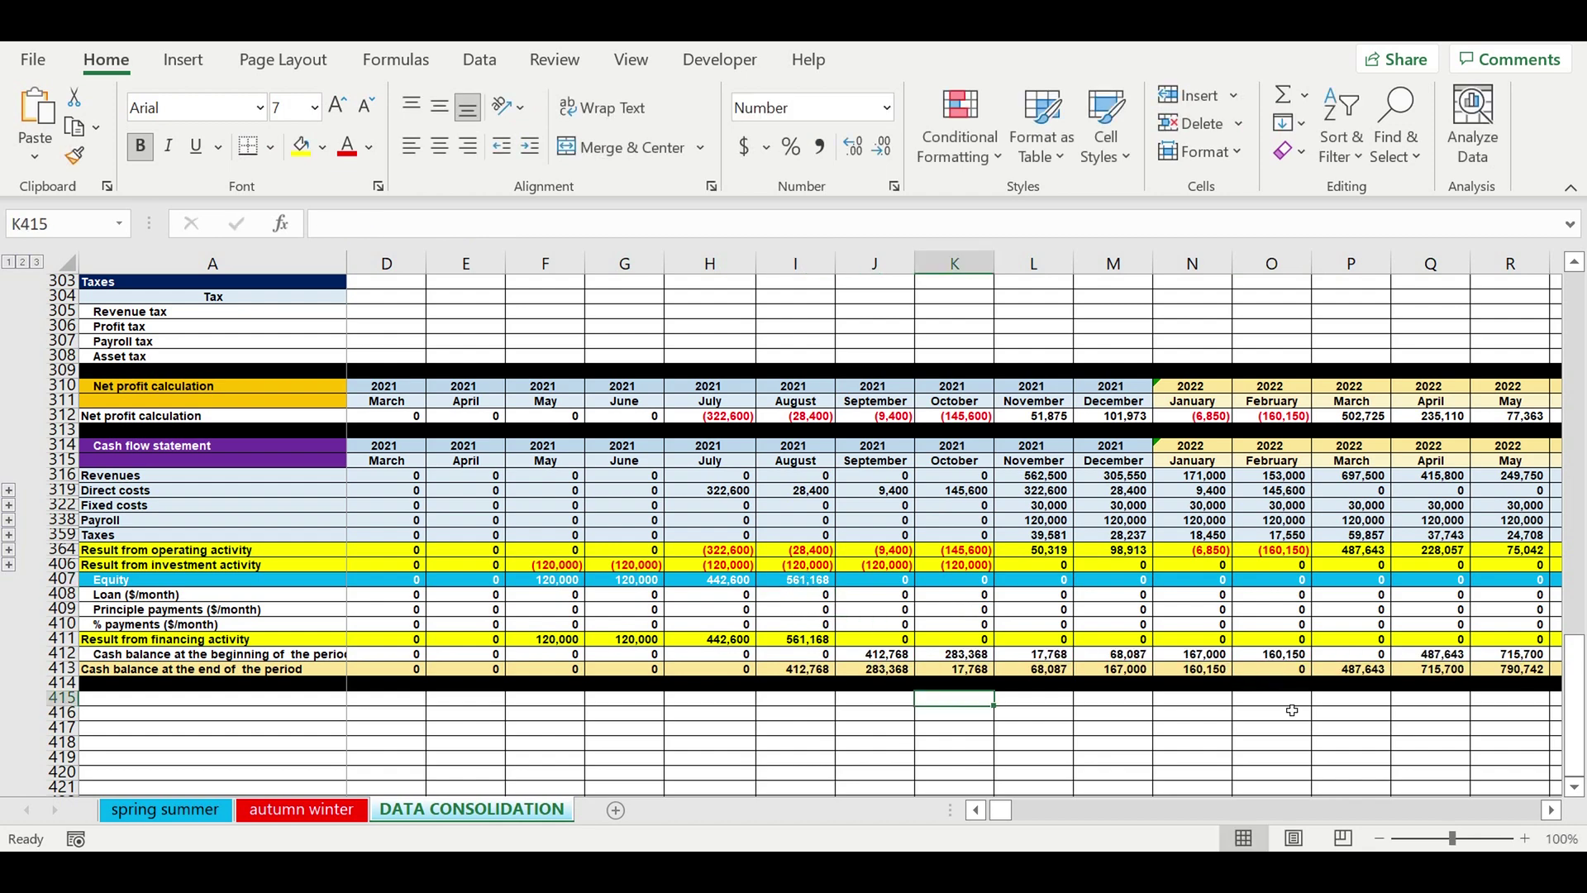
Check the end-of-period cash balances from August 2021 onward through the following years for any remaining negative amounts.
{"action": "left_click_drag", "start_coordinate": [1292, 668], "coordinate": [810, 669]}
{"action": "left_click", "coordinate": [1552, 810]}
{"action": "left_click", "coordinate": [1552, 810]}
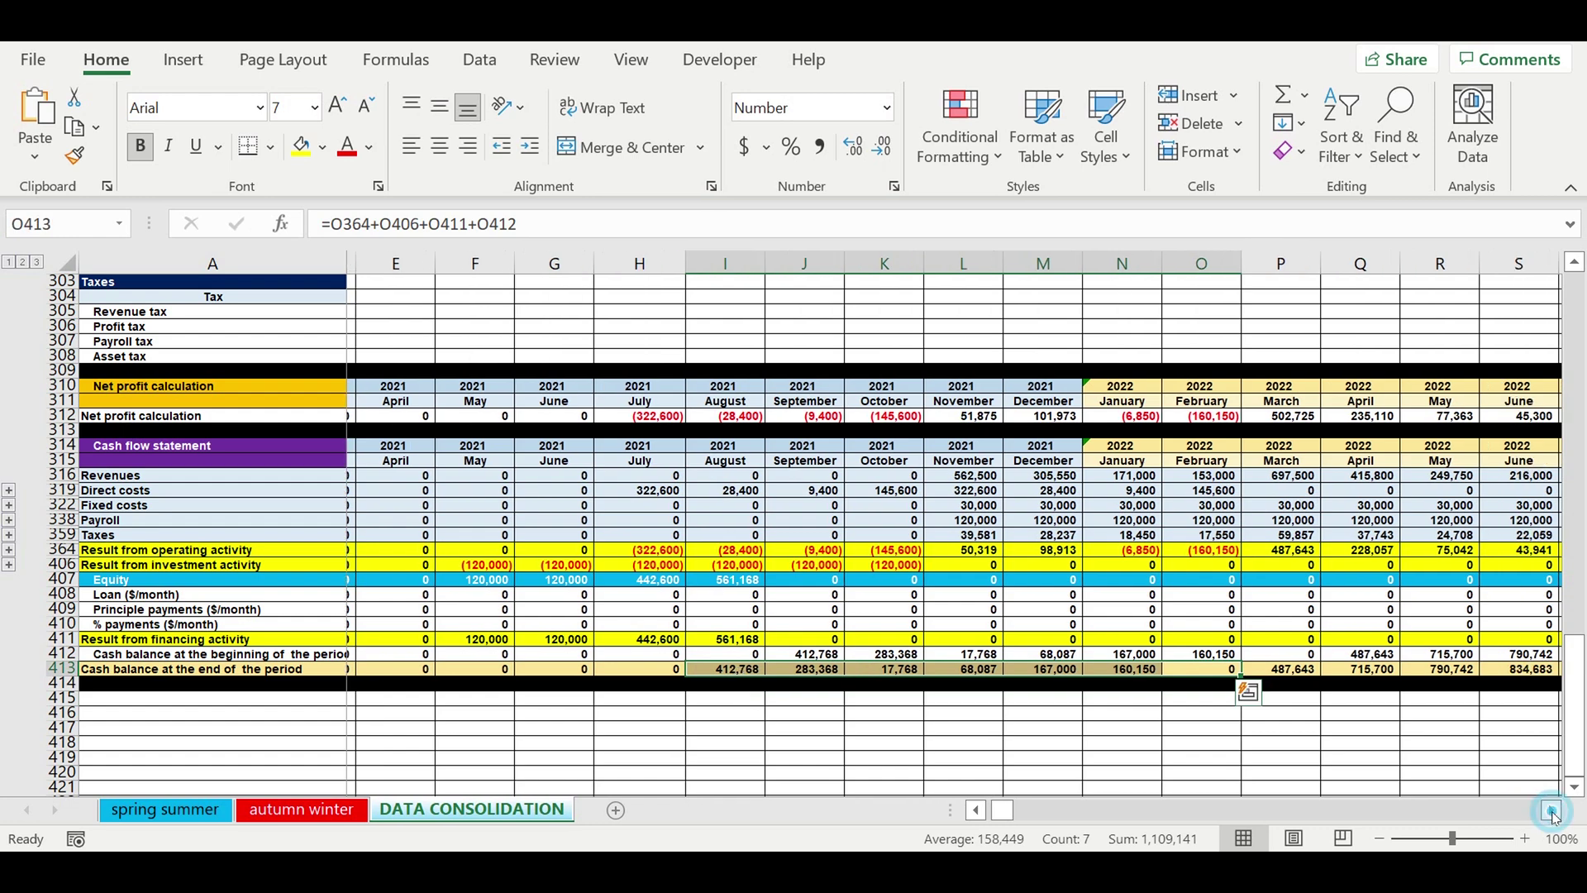
{"action": "left_click", "coordinate": [1552, 810]}
{"action": "left_click", "coordinate": [1552, 810]}
{"action": "left_click", "coordinate": [1551, 810]}
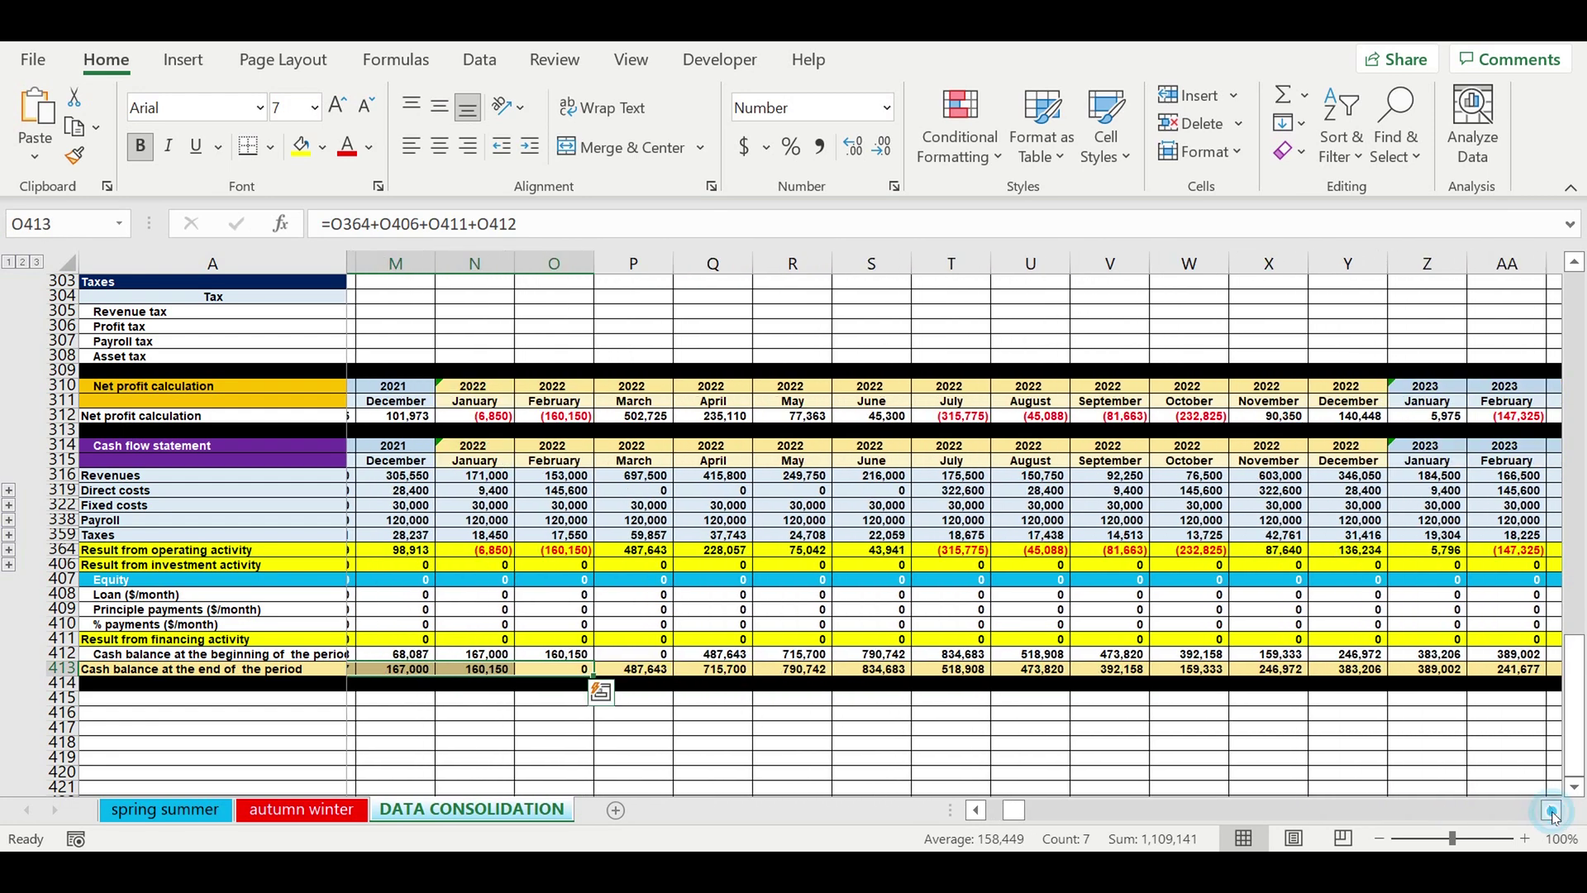
{"action": "left_click", "coordinate": [1551, 810]}
{"action": "left_click", "coordinate": [1551, 810]}
{"action": "left_click", "coordinate": [1552, 810]}
{"action": "left_click", "coordinate": [1552, 810]}
{"action": "left_click", "coordinate": [1551, 810]}
{"action": "left_click", "coordinate": [1552, 811]}
{"action": "left_click", "coordinate": [1551, 810]}
{"action": "left_click_drag", "start_coordinate": [1046, 811], "coordinate": [930, 811]}
Total the Equity row in DR407, after December 2030, with =SUM(B407:DQ407).
{"action": "left_click_drag", "start_coordinate": [739, 583], "coordinate": [983, 585]}
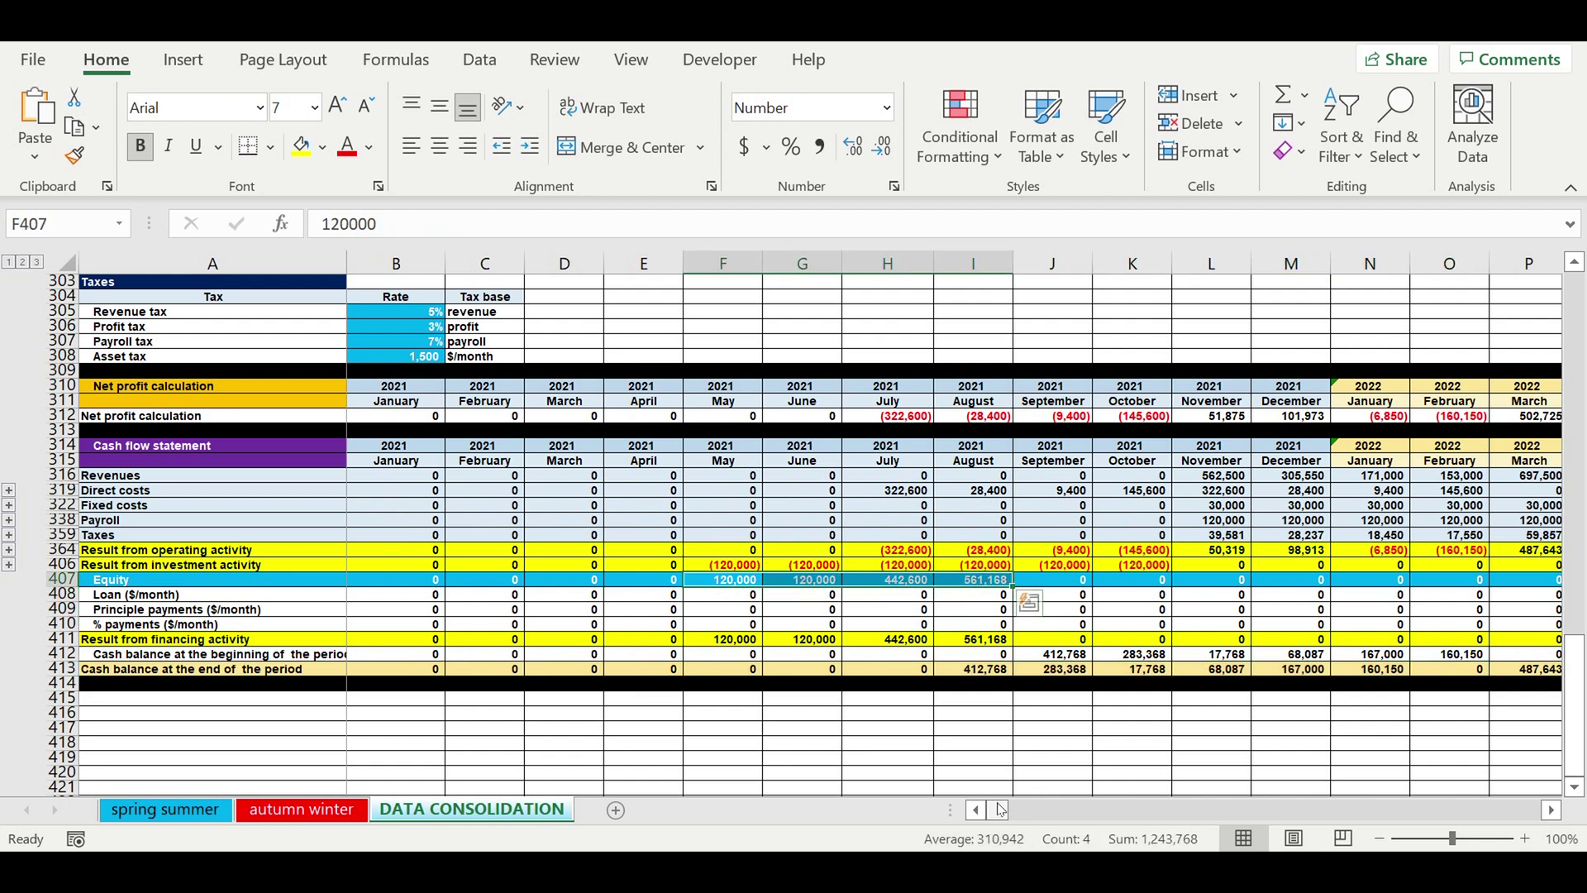
{"action": "left_click_drag", "start_coordinate": [1003, 813], "coordinate": [1166, 822]}
{"action": "left_click", "coordinate": [1401, 580]}
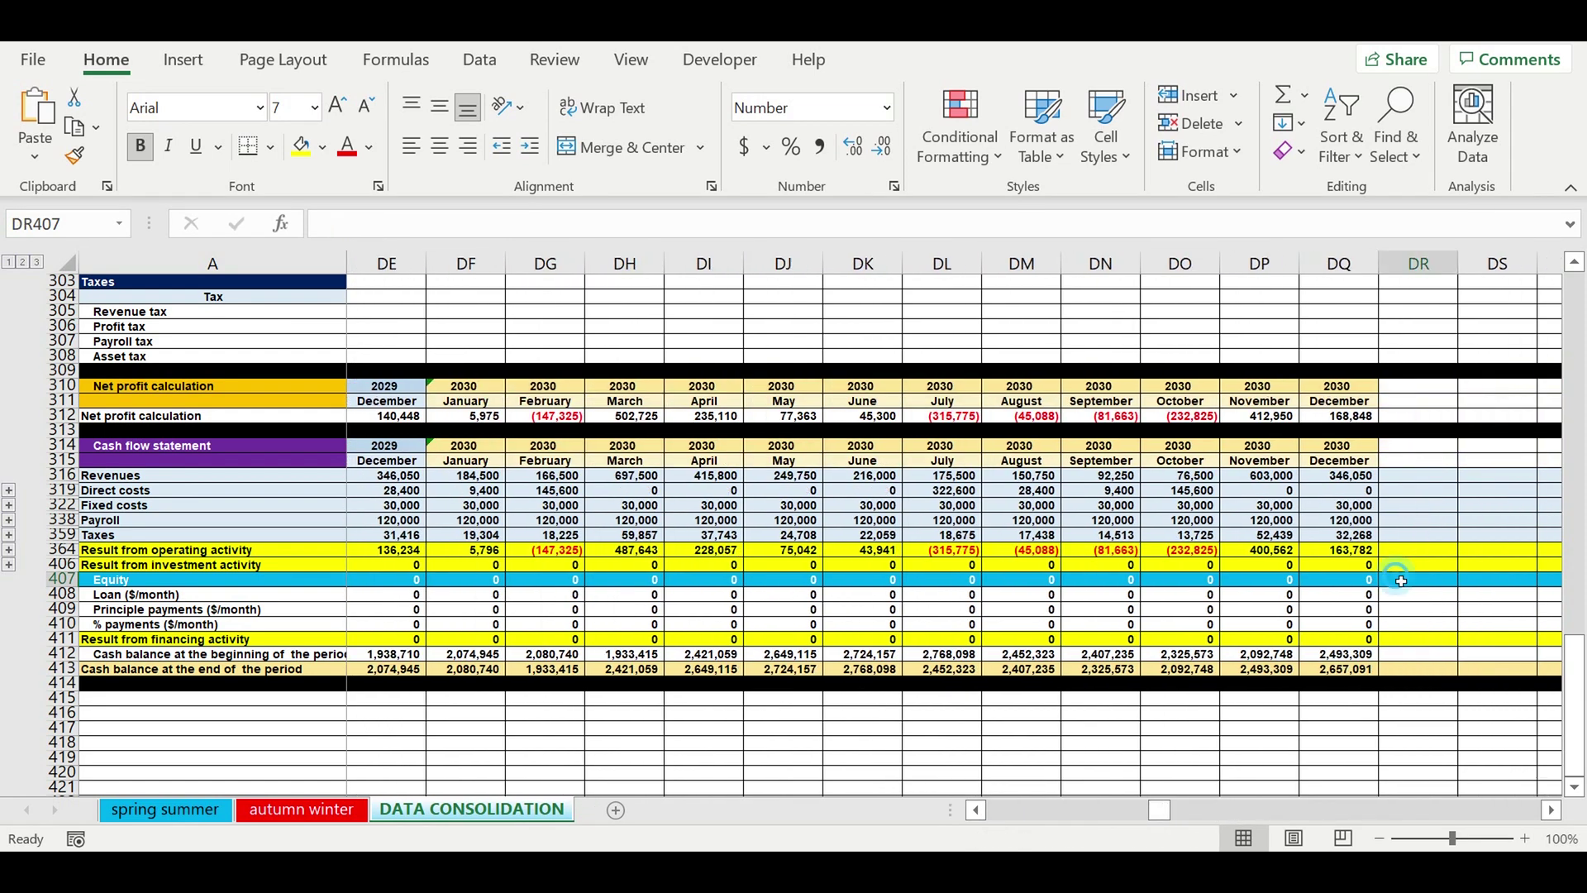
{"action": "left_click", "coordinate": [1284, 95]}
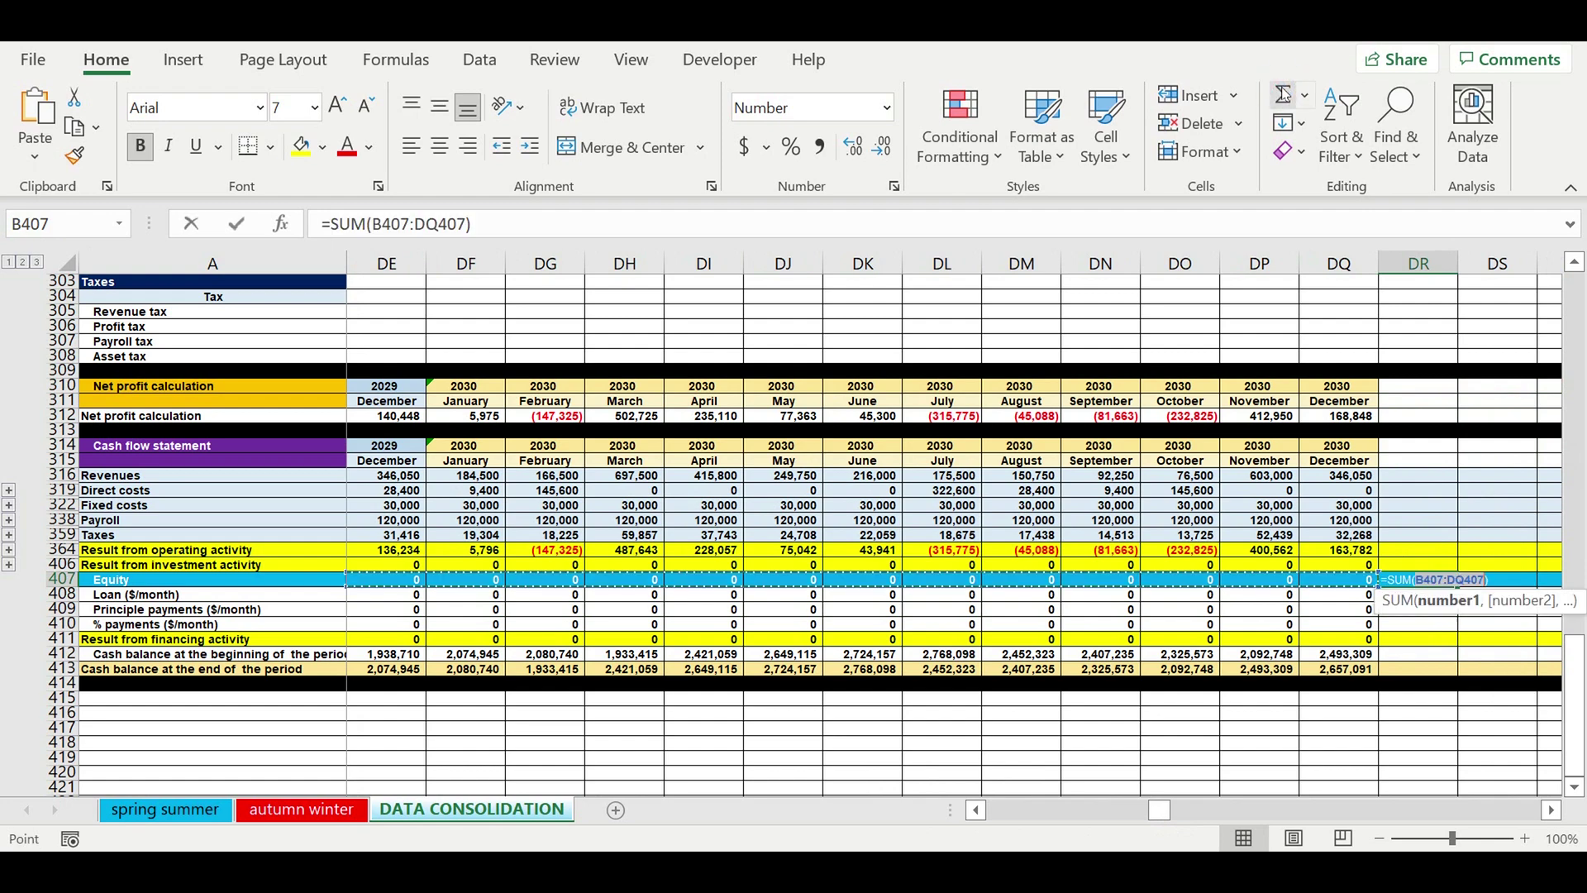
{"action": "left_click_drag", "start_coordinate": [1155, 810], "coordinate": [842, 789]}
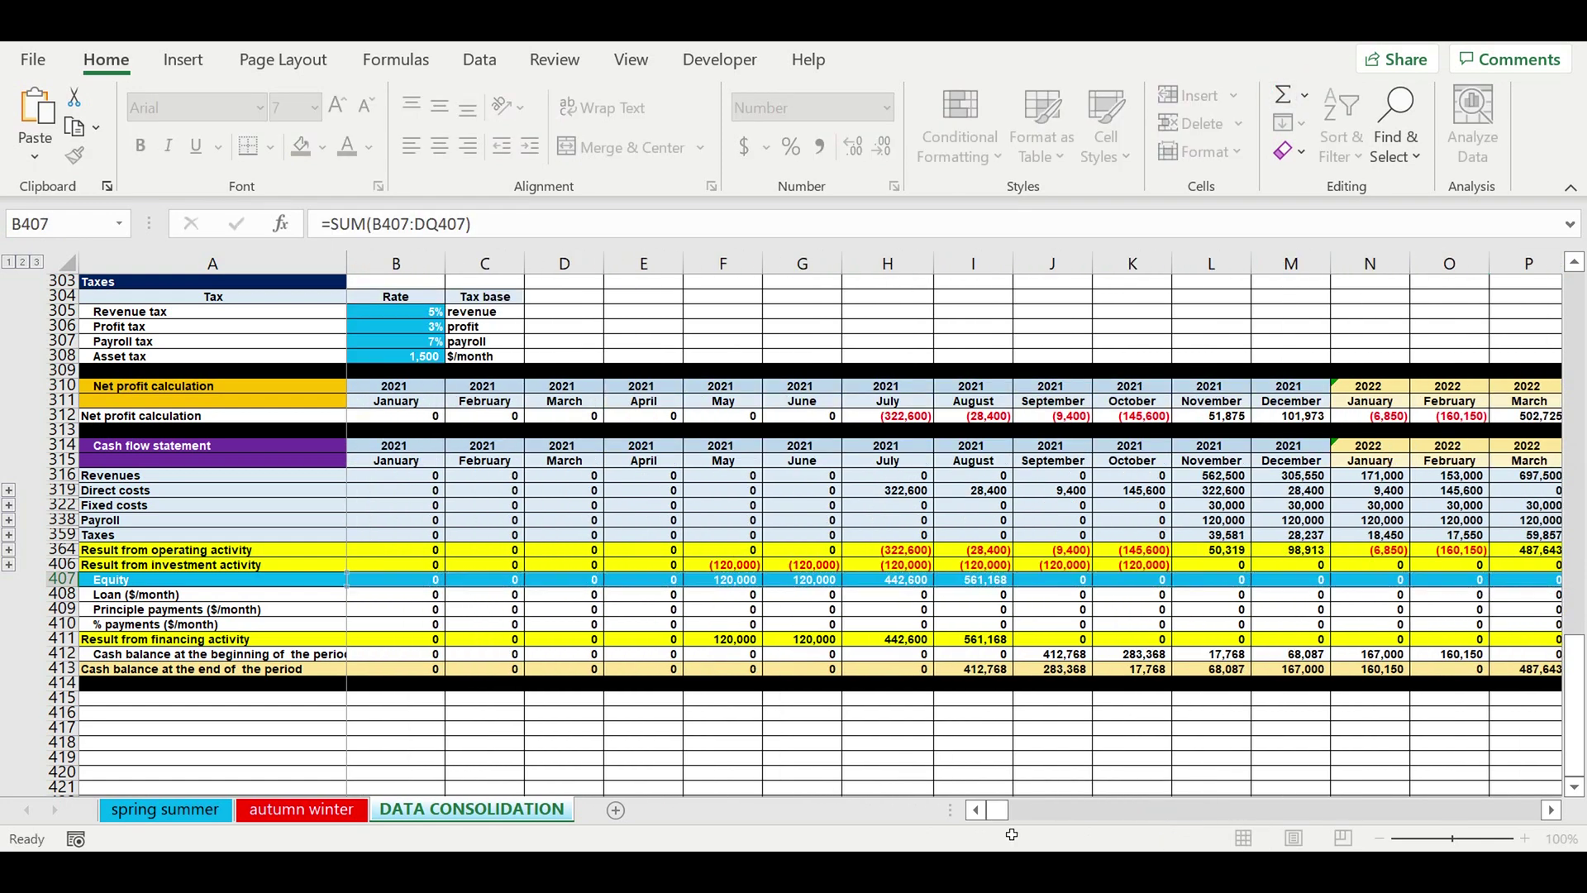
{"action": "key", "text": "Return"}
{"action": "left_click", "coordinate": [1512, 580]}
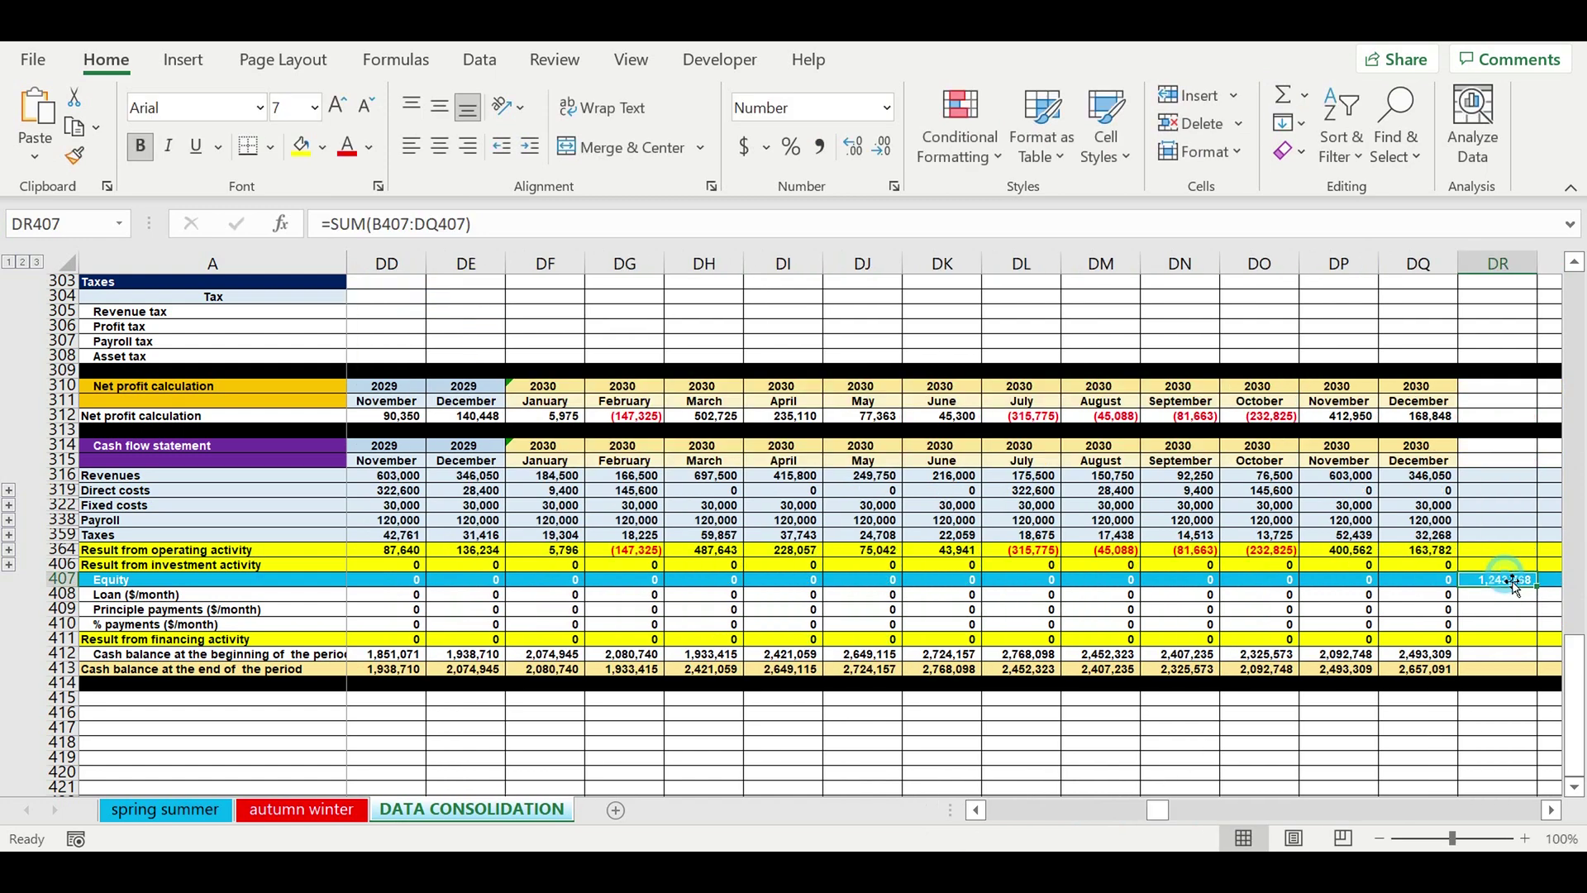
Copy the Equity total formula from DR407 down to the Loan row in DR408 and give both cells a light gold fill with automatic font color.
{"action": "left_click_drag", "start_coordinate": [1542, 595], "coordinate": [1537, 602]}
{"action": "left_click", "coordinate": [322, 147]}
{"action": "left_click", "coordinate": [450, 241]}
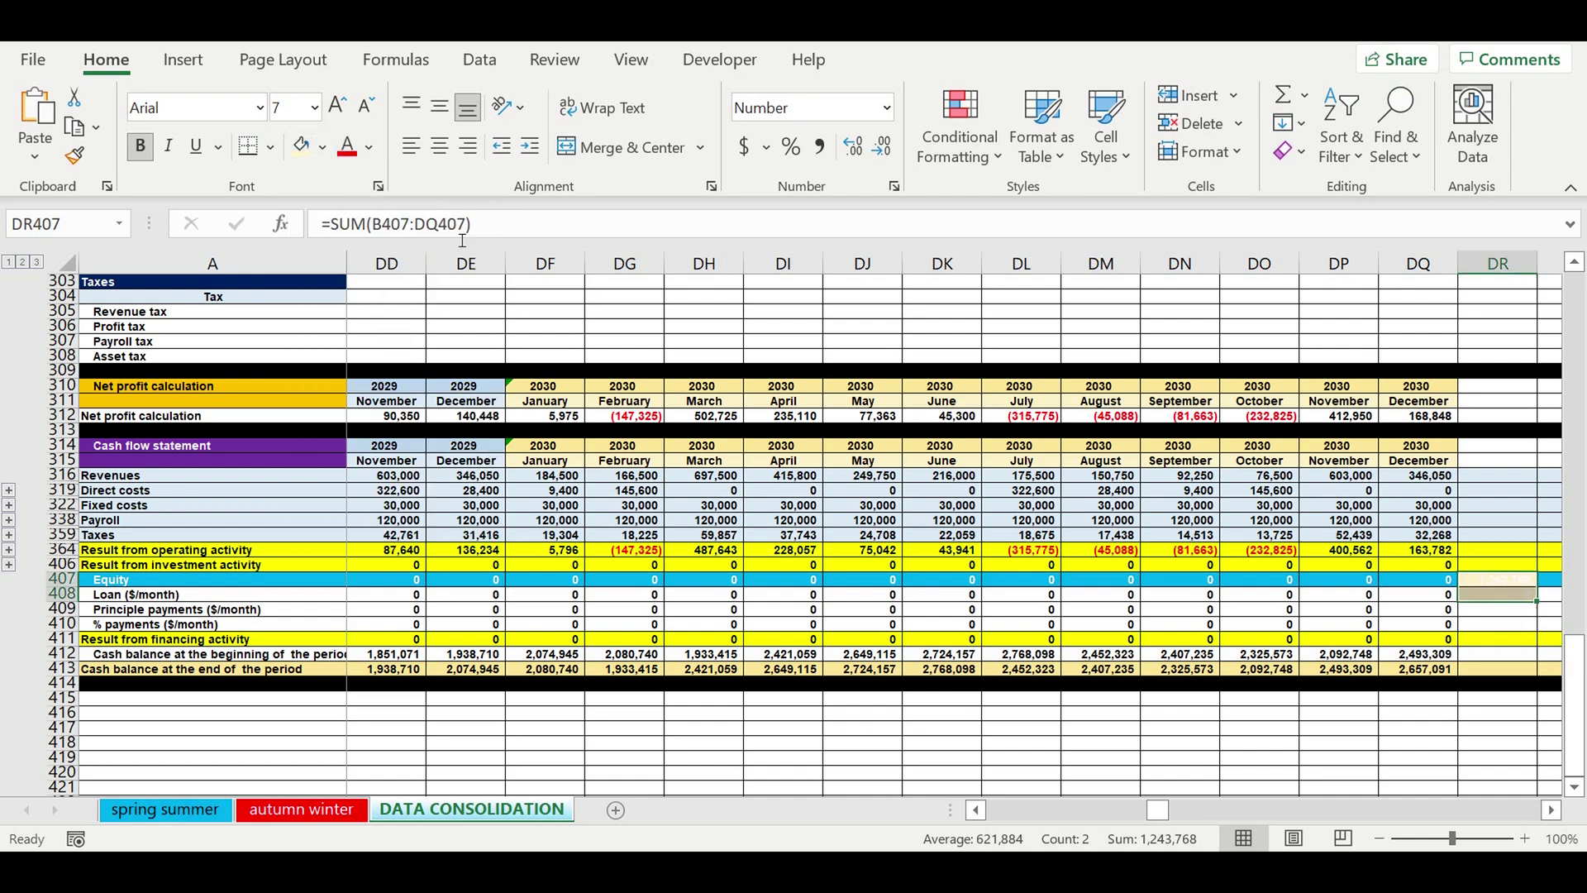
{"action": "left_click", "coordinate": [375, 149]}
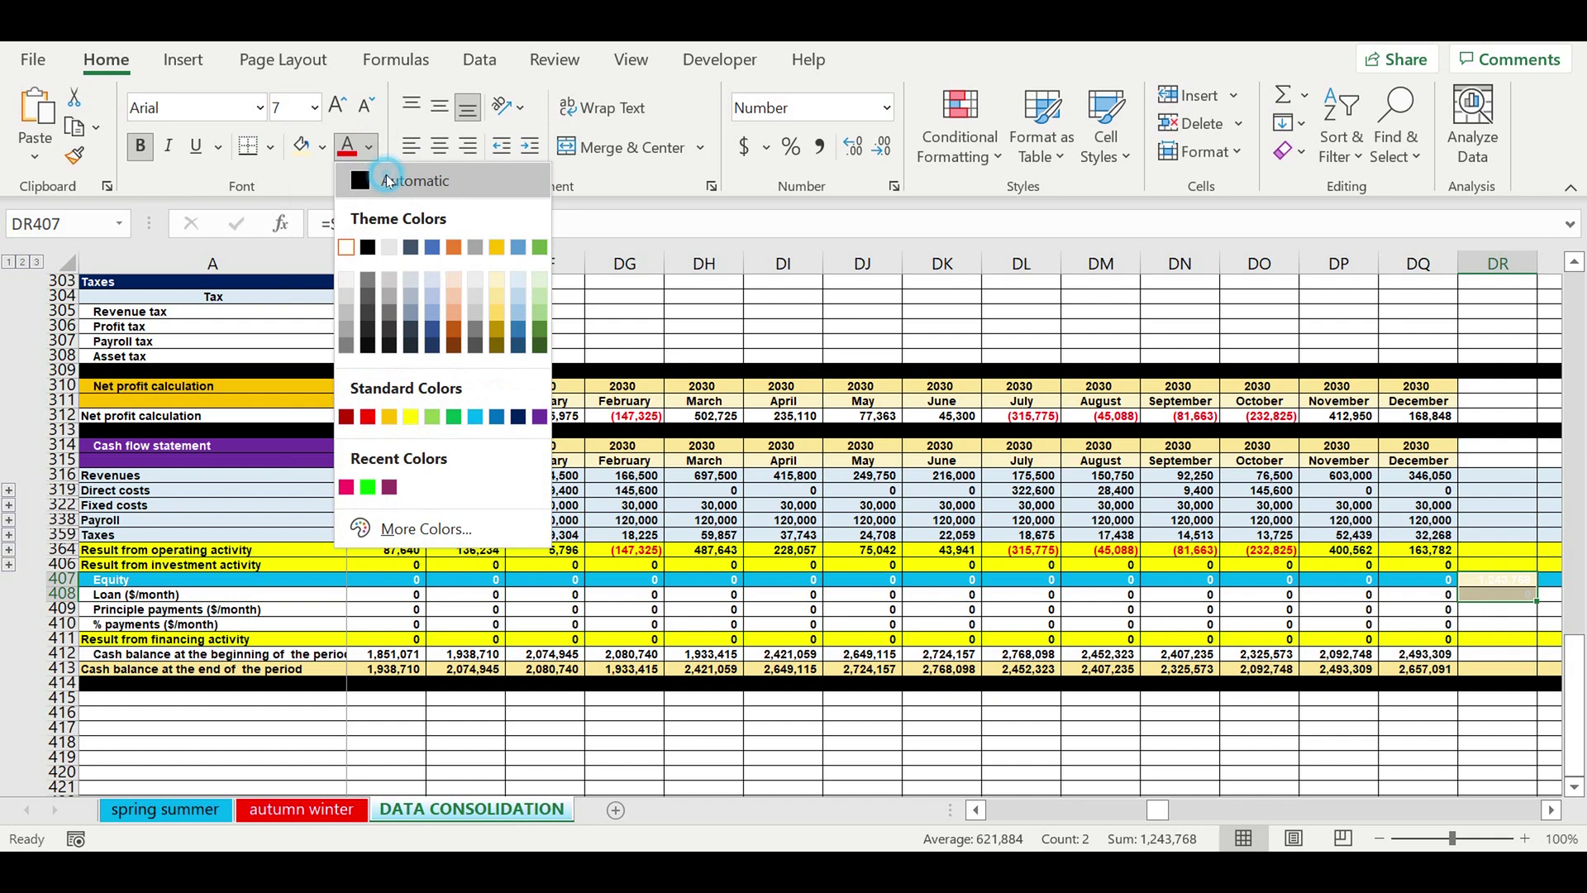
{"action": "left_click", "coordinate": [405, 178]}
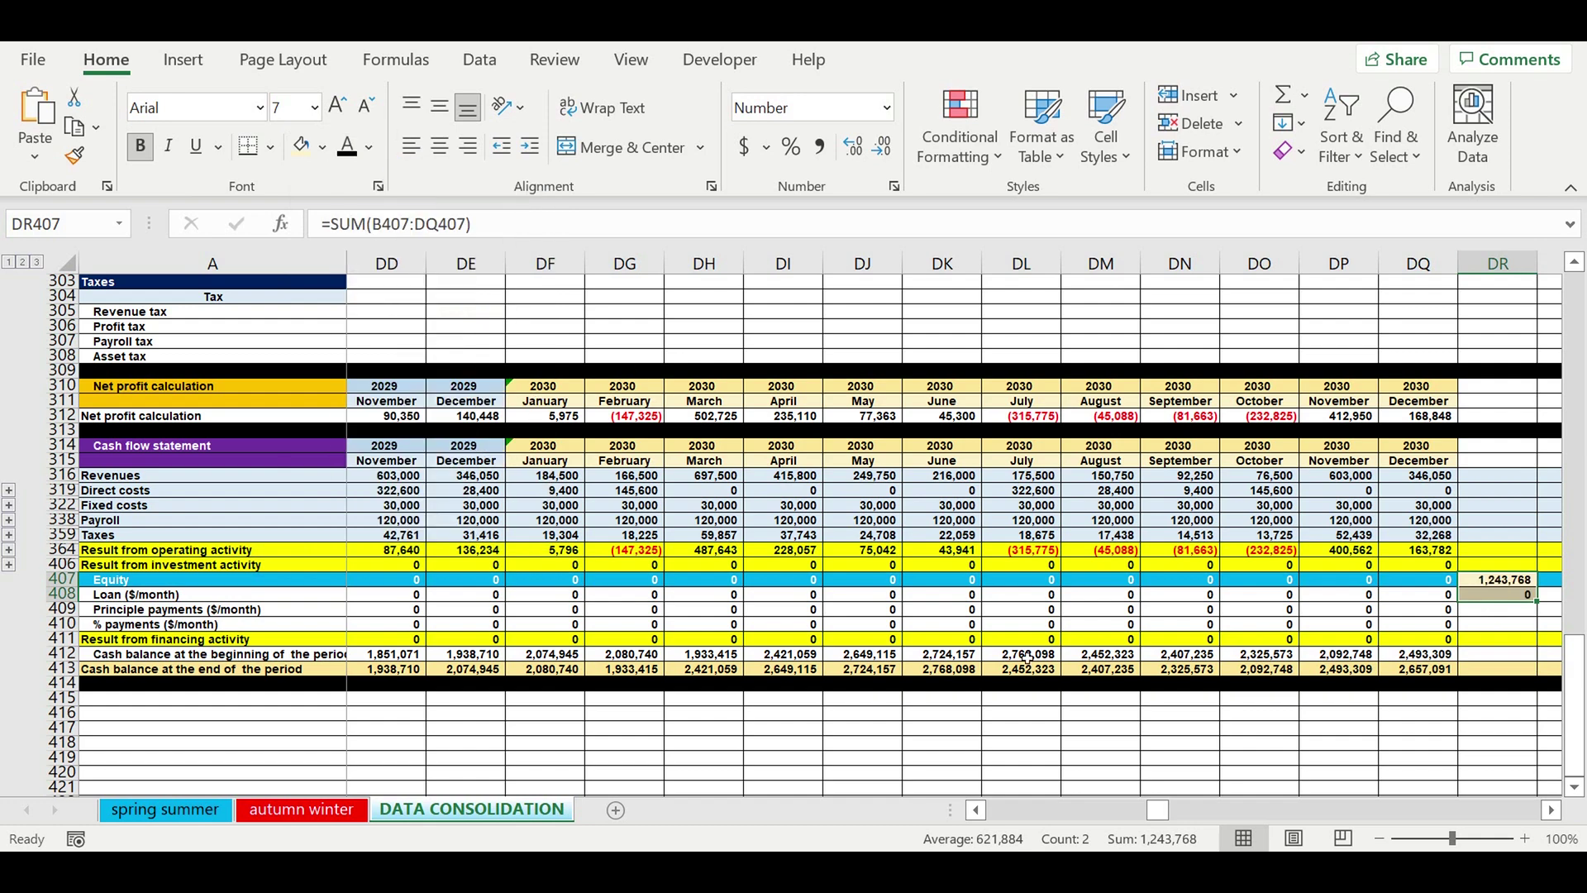
{"action": "left_click", "coordinate": [1109, 645]}
Start a summary block below the cash flow statement with "Financing" in A415, "Parameter" in A416 and "Value ($)" in B416.
{"action": "left_click_drag", "start_coordinate": [1157, 811], "coordinate": [255, 748]}
{"action": "left_click", "coordinate": [245, 702]}
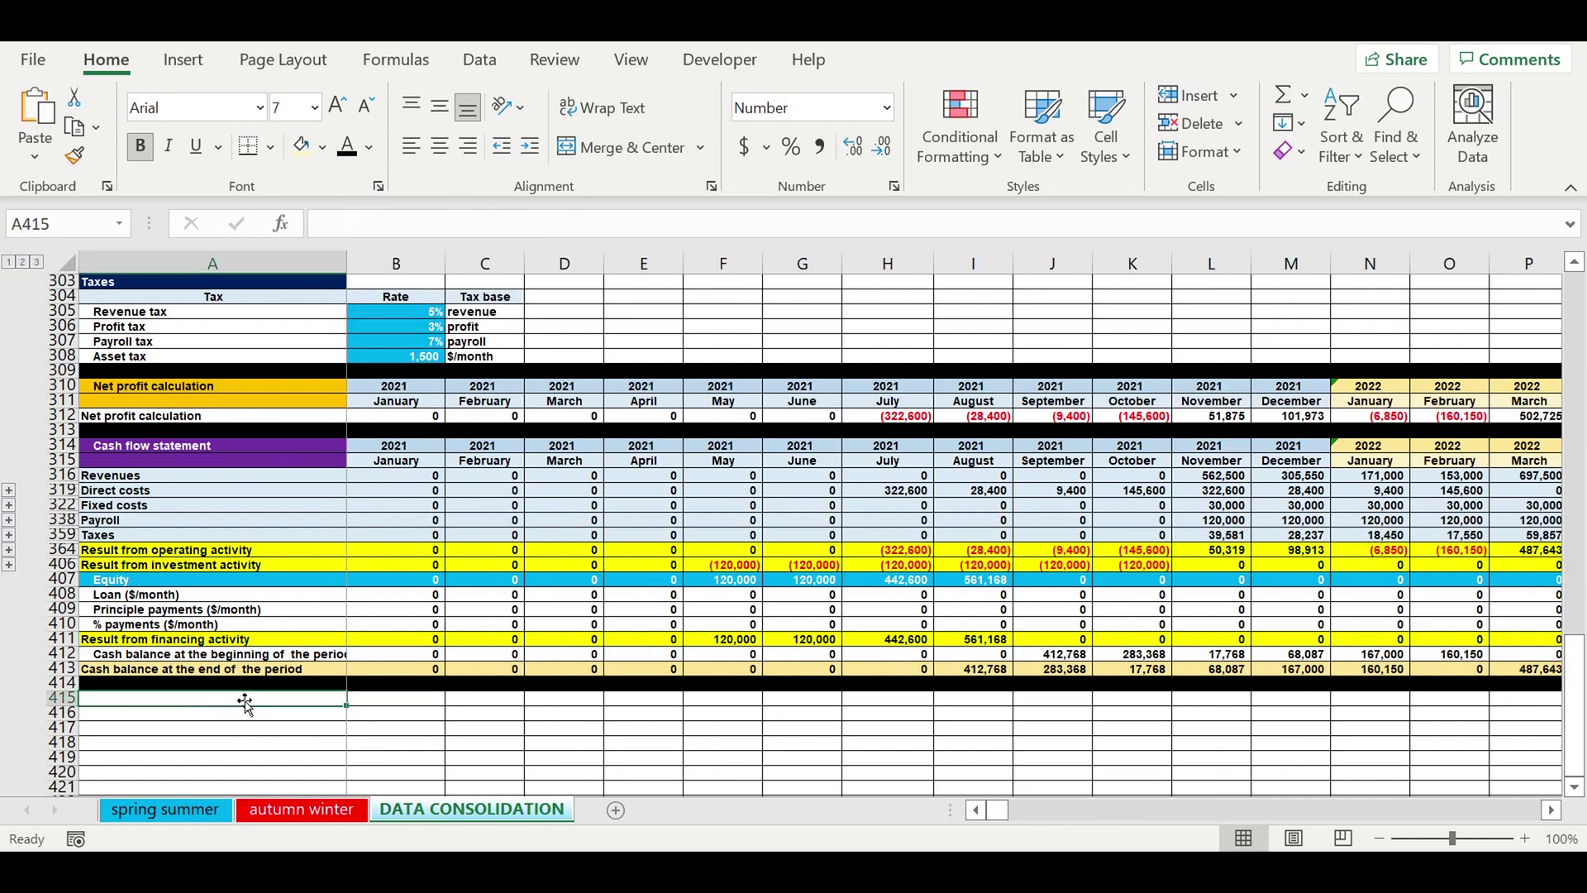
{"action": "type", "text": "Financin"}
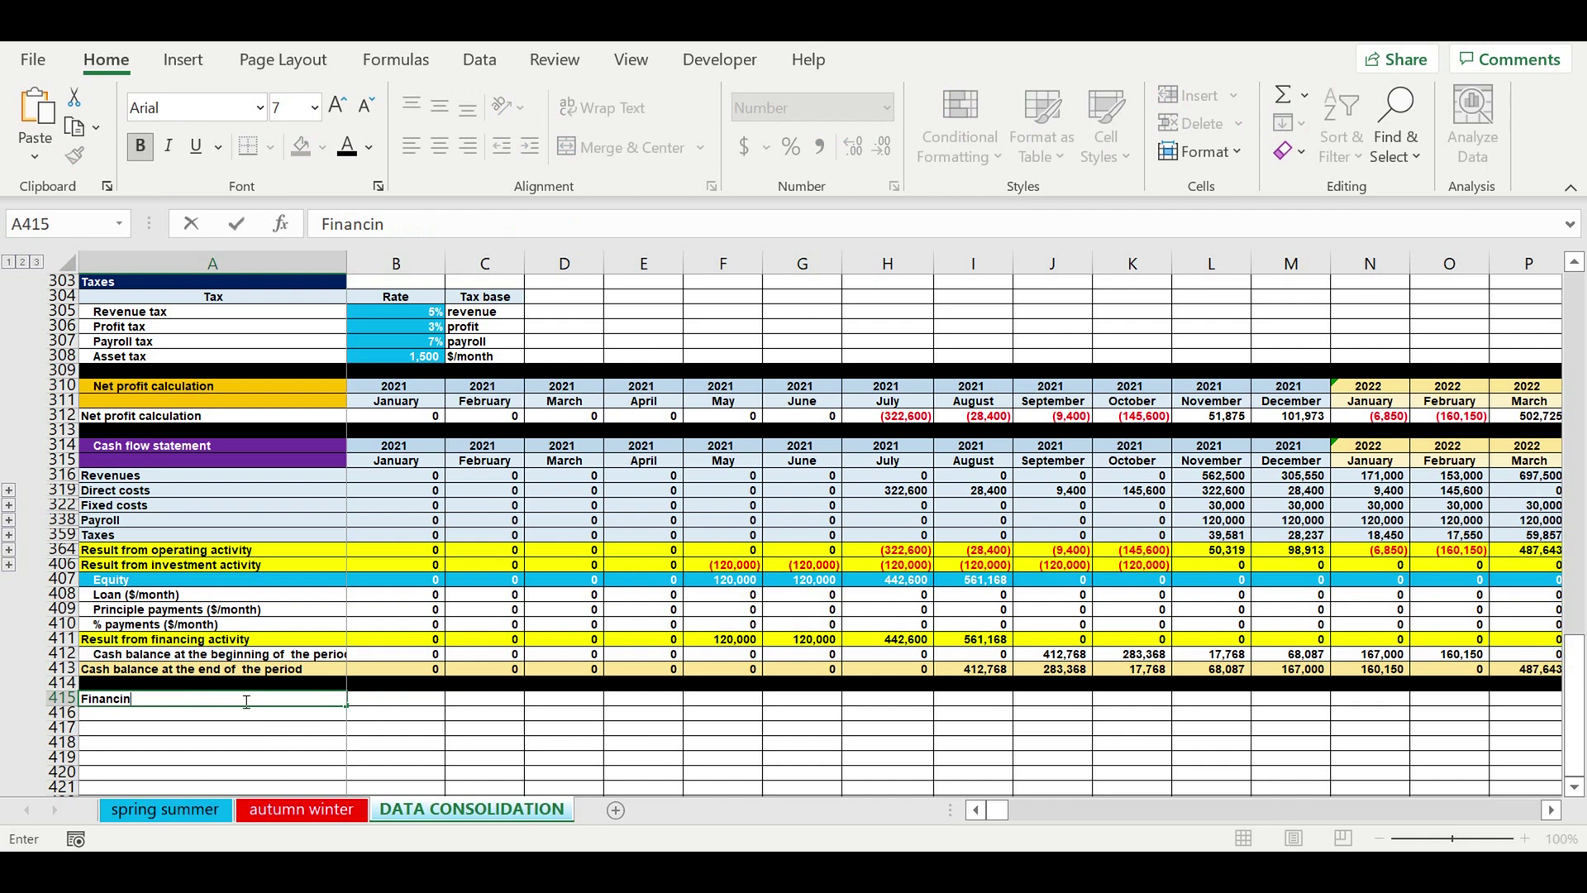
{"action": "type", "text": "g"}
{"action": "key", "text": "Return"}
{"action": "type", "text": "Parameter"}
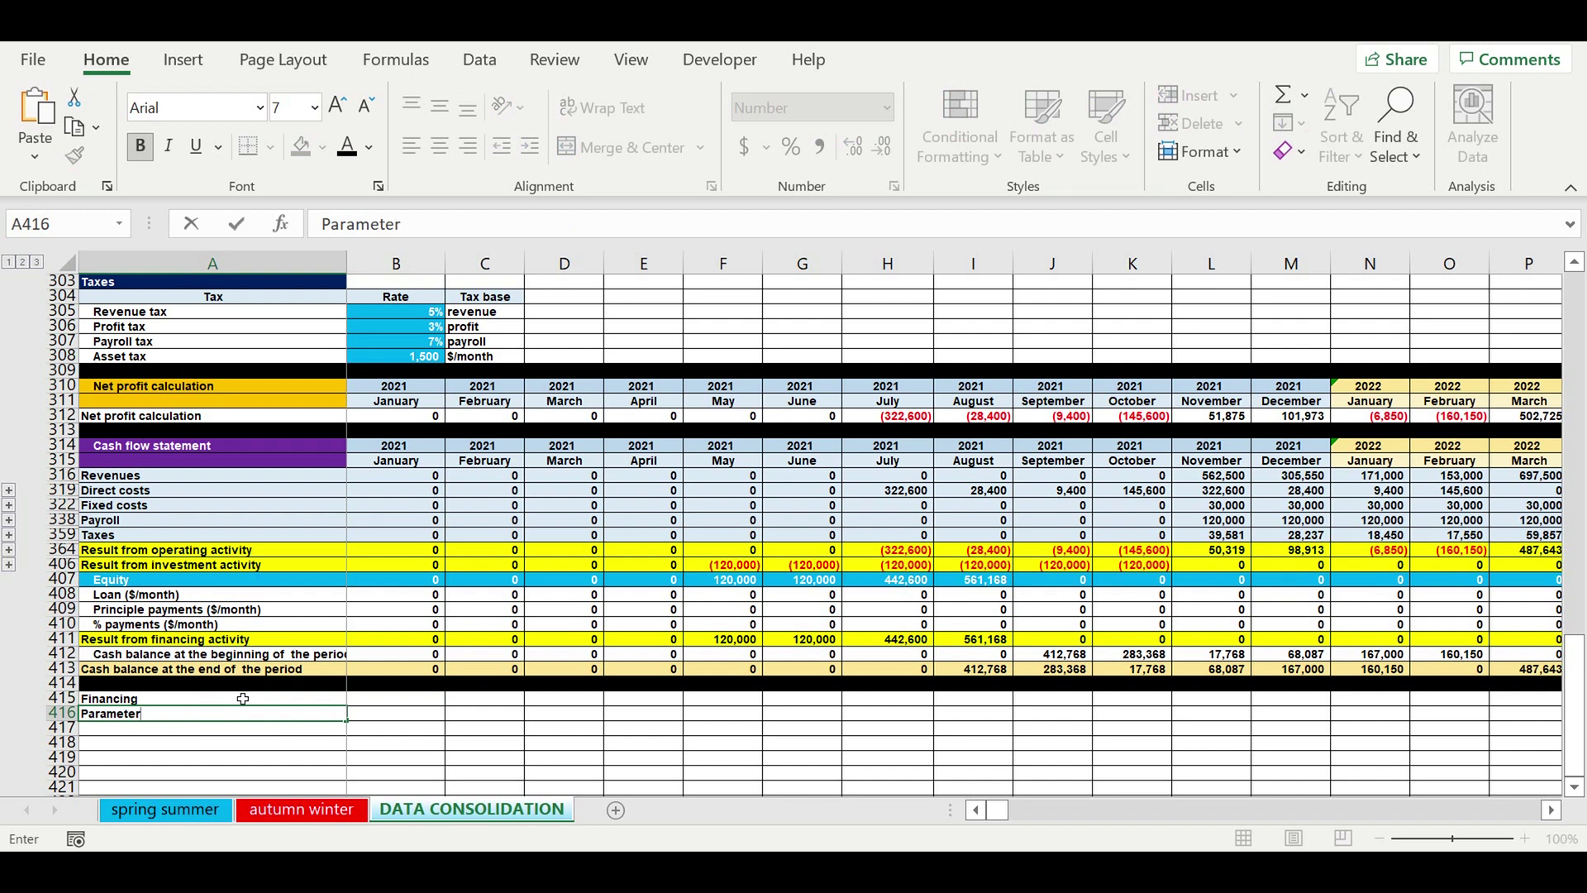
{"action": "key", "text": "Tab"}
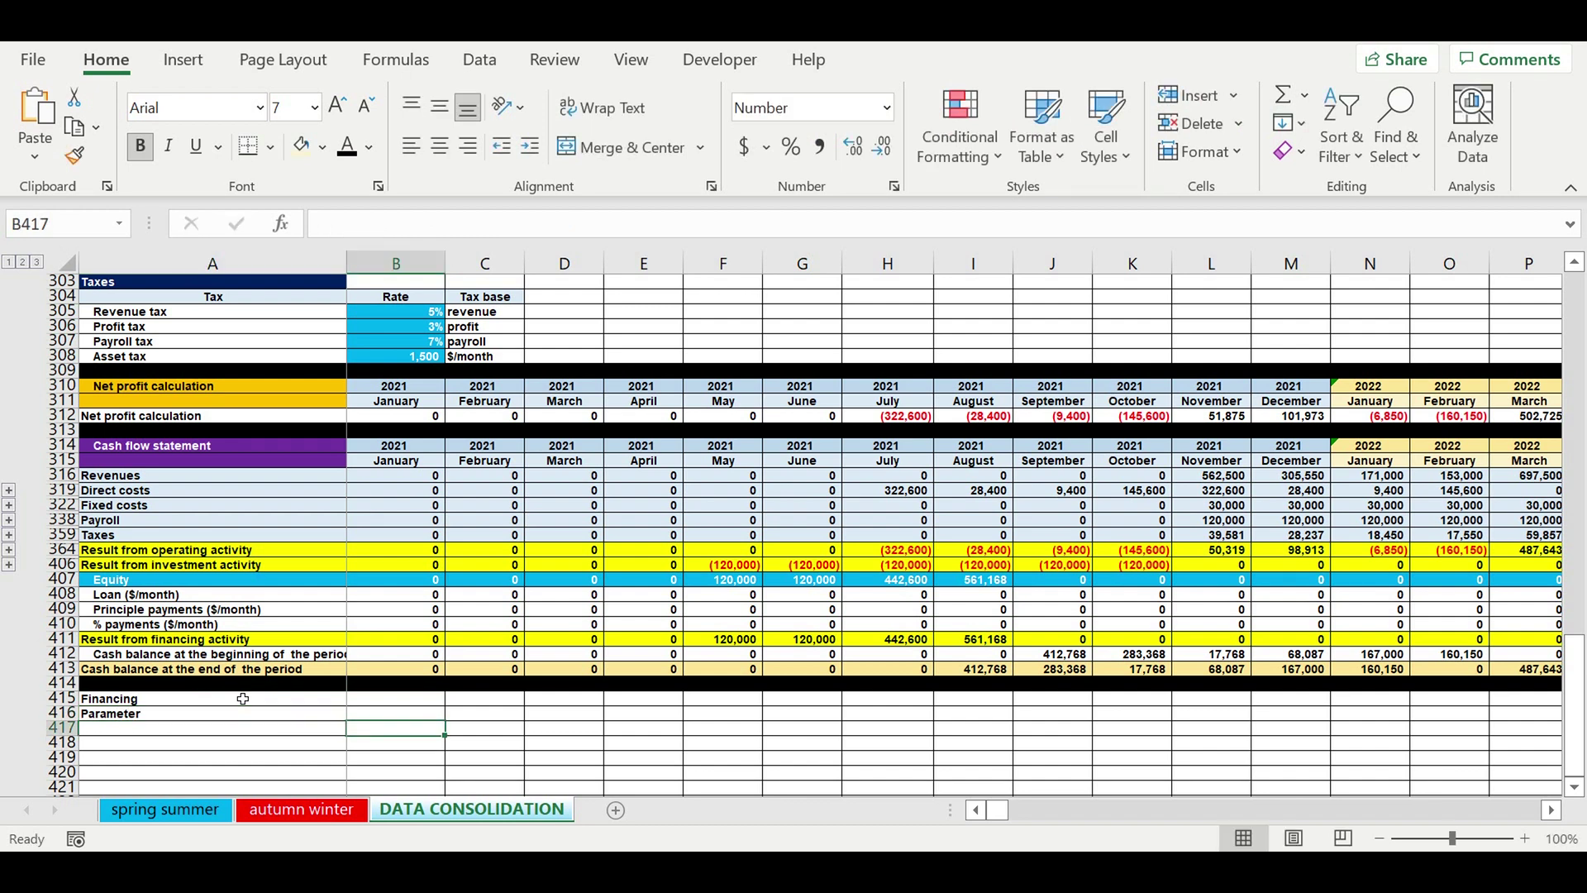
{"action": "type", "text": "Value ($"}
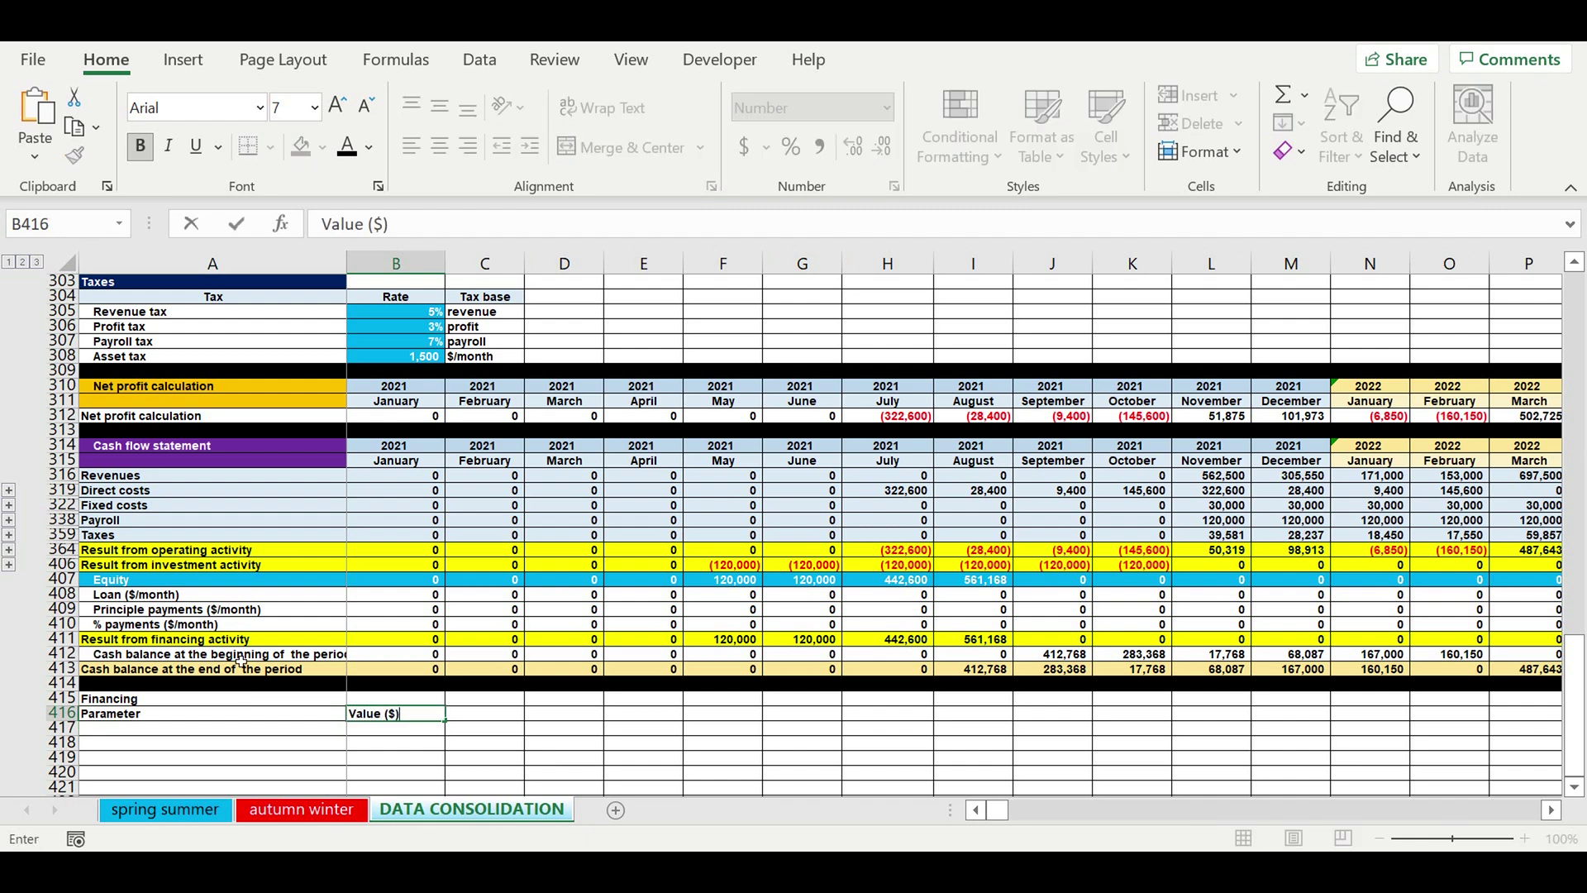
{"action": "key", "text": "Return"}
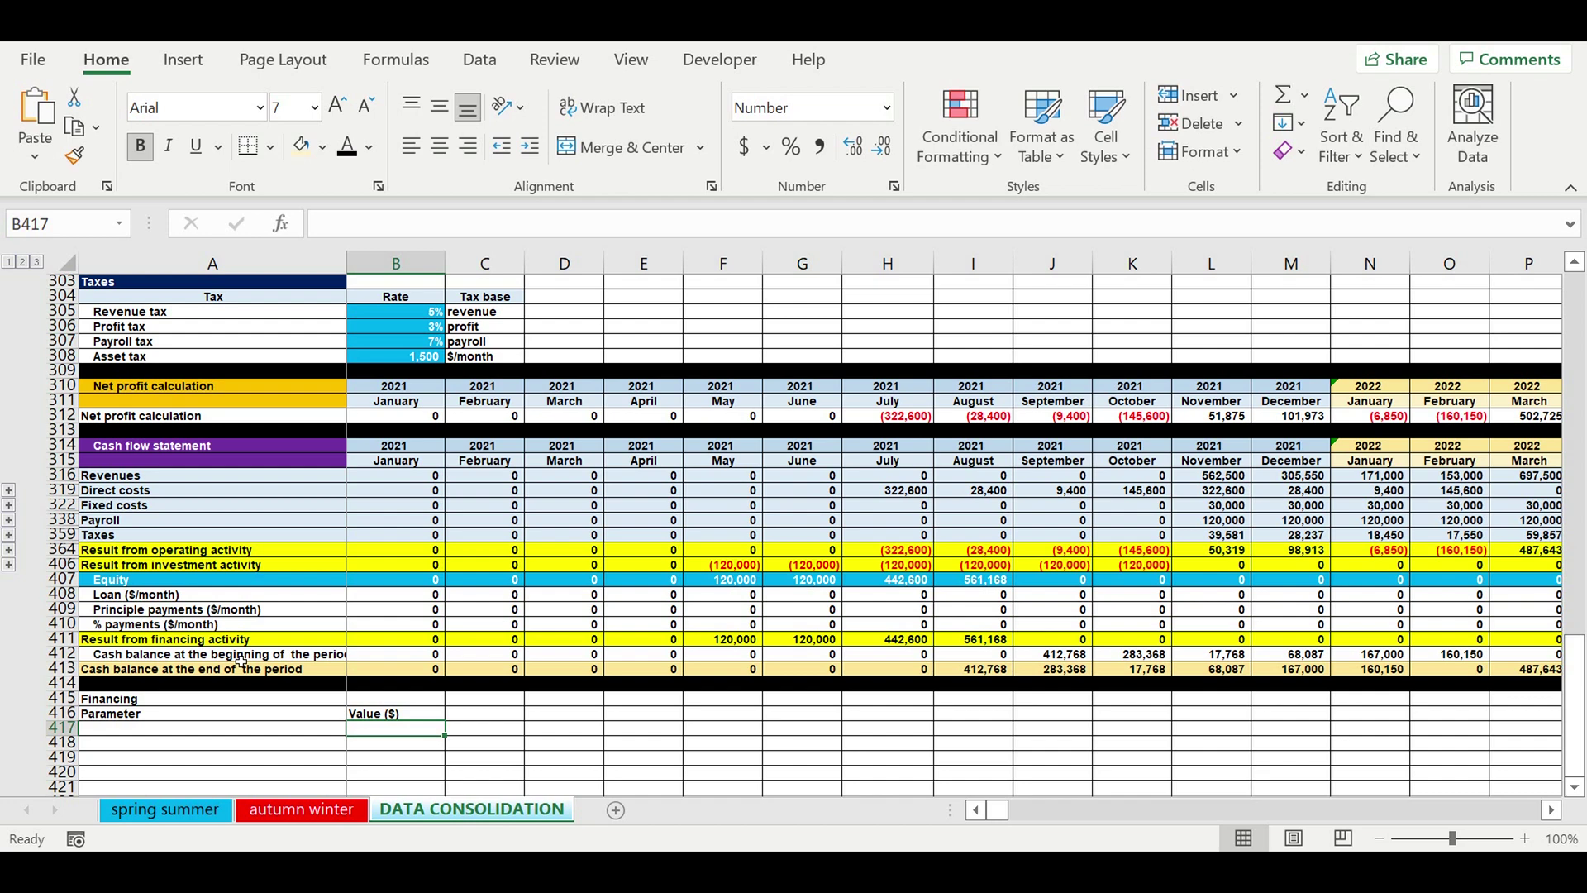
Fill the Financing heading cell A415 with bright green.
{"action": "left_click", "coordinate": [133, 698]}
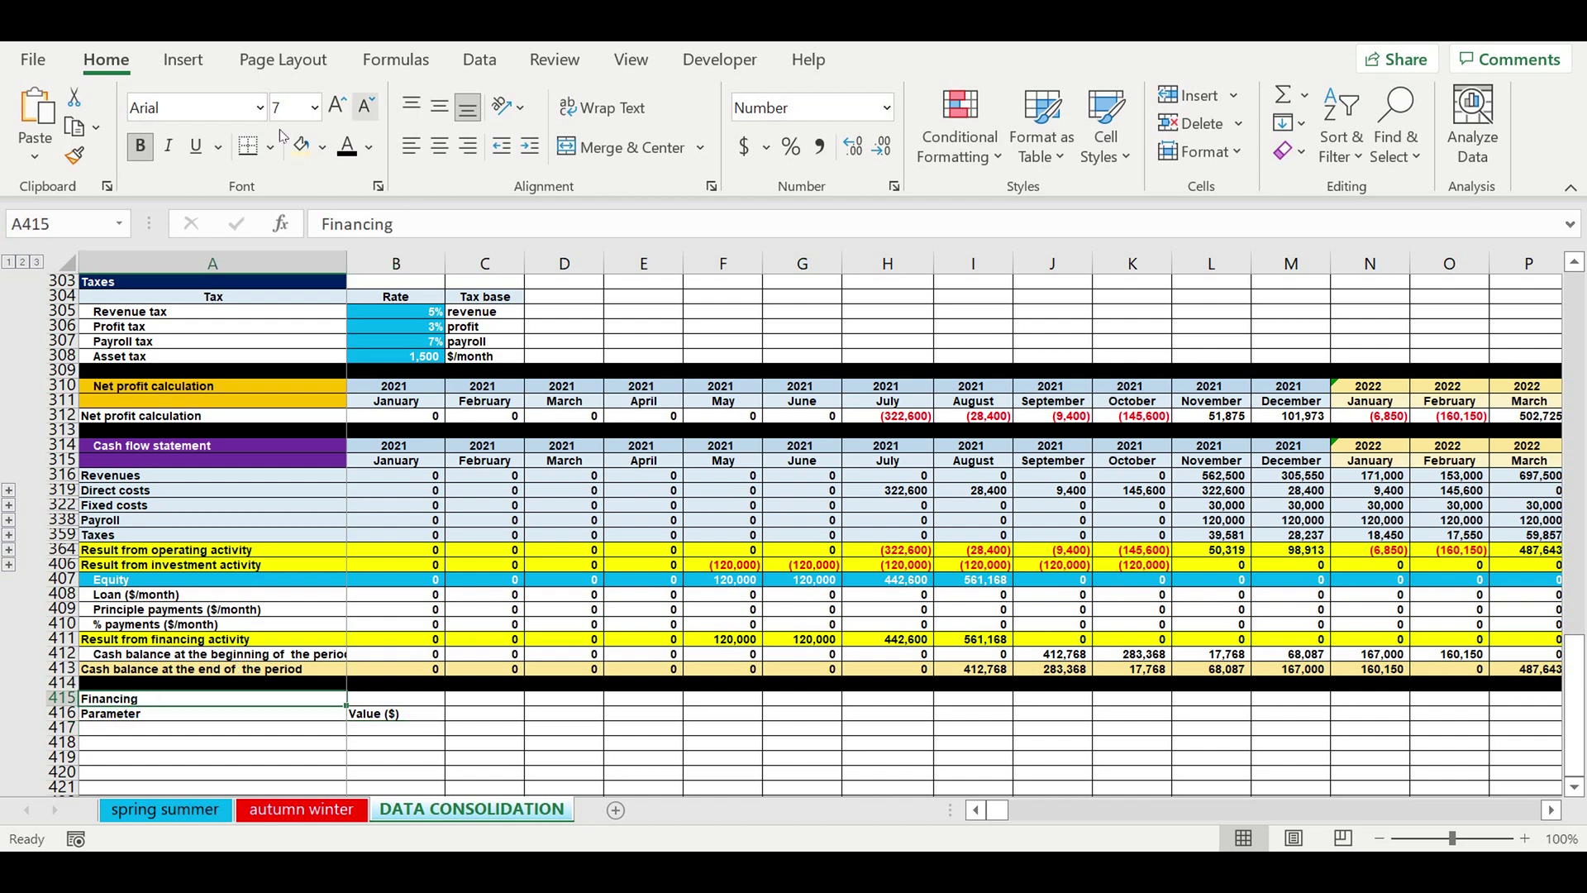
{"action": "left_click", "coordinate": [322, 149]}
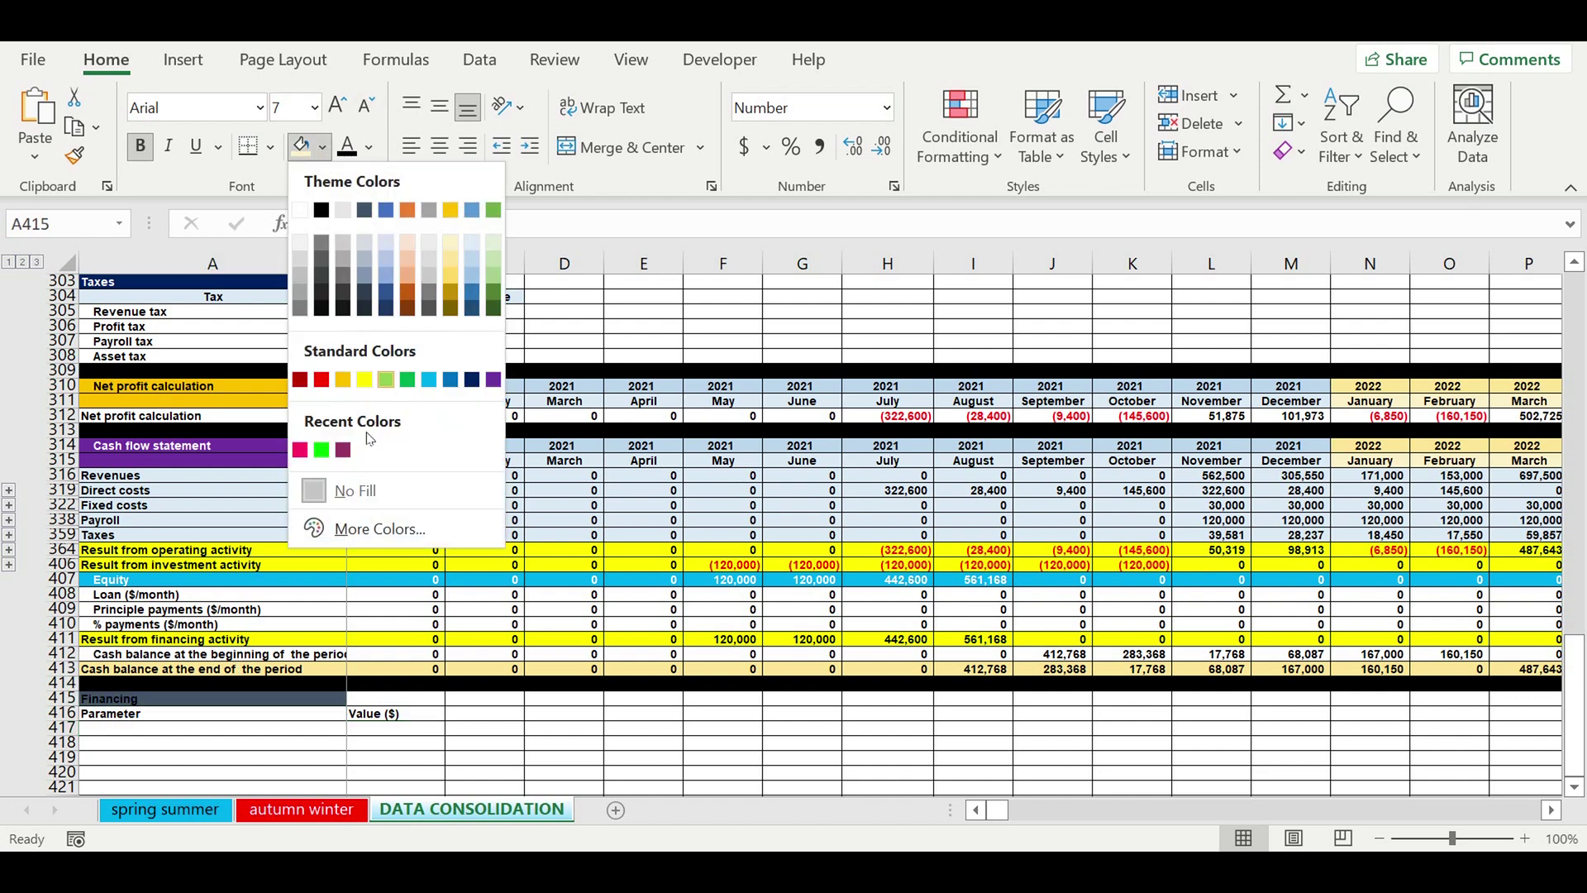
{"action": "left_click", "coordinate": [321, 450]}
{"action": "left_click", "coordinate": [405, 553]}
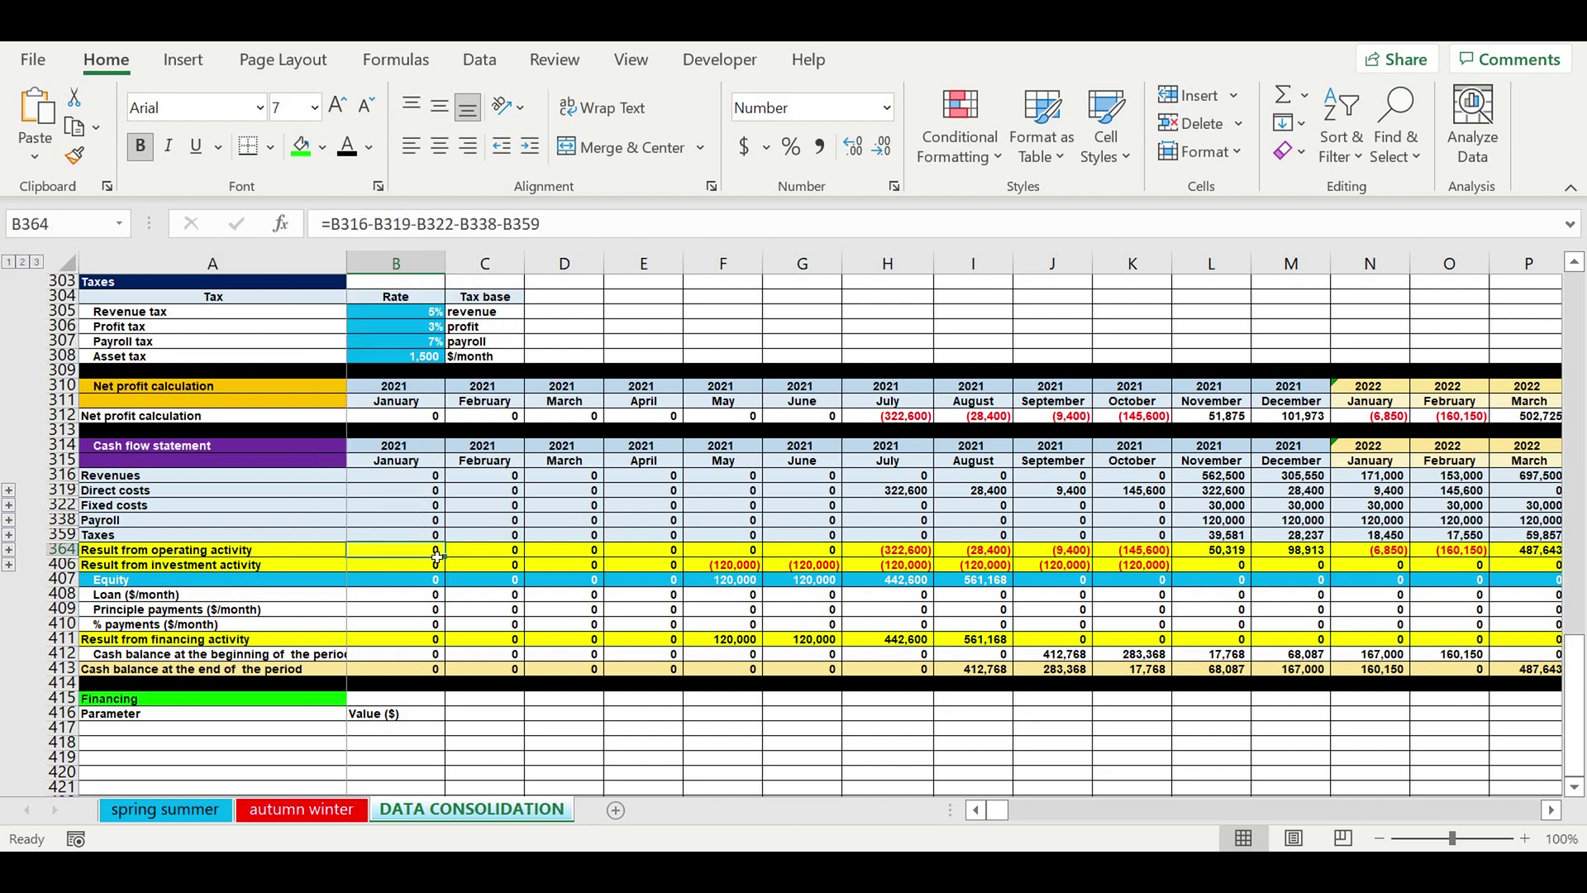
Center the Parameter and Value ($) headers in A416:B416.
{"action": "scroll", "coordinate": [405, 555], "scroll_direction": "down", "scroll_amount": 4}
{"action": "left_click", "coordinate": [403, 538]}
{"action": "left_click_drag", "start_coordinate": [207, 535], "coordinate": [397, 535]}
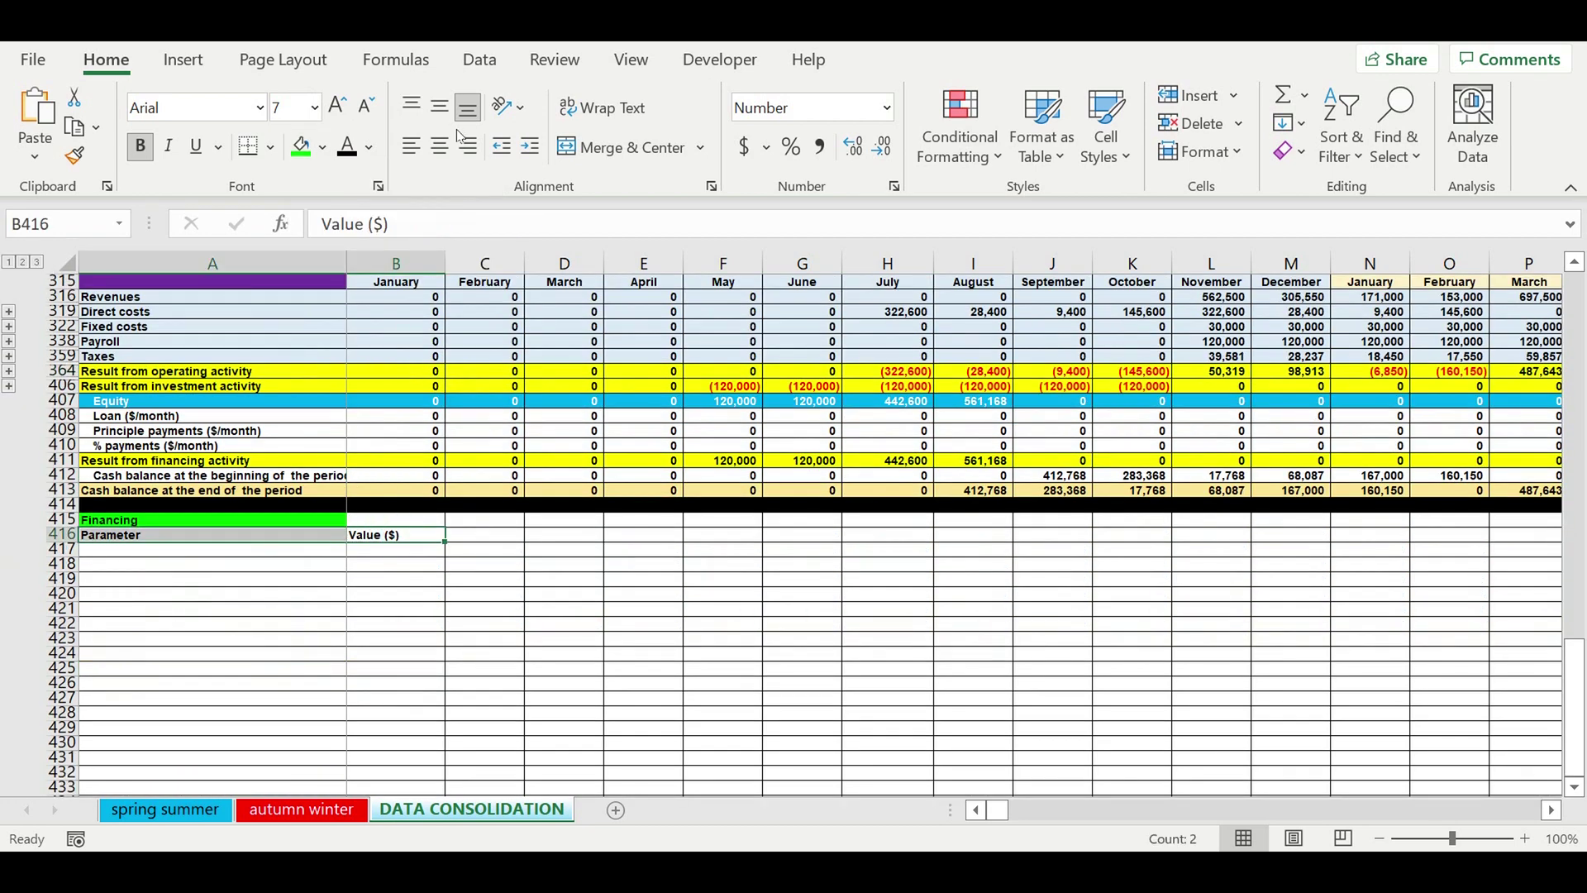
{"action": "left_click", "coordinate": [440, 147]}
{"action": "left_click", "coordinate": [408, 583]}
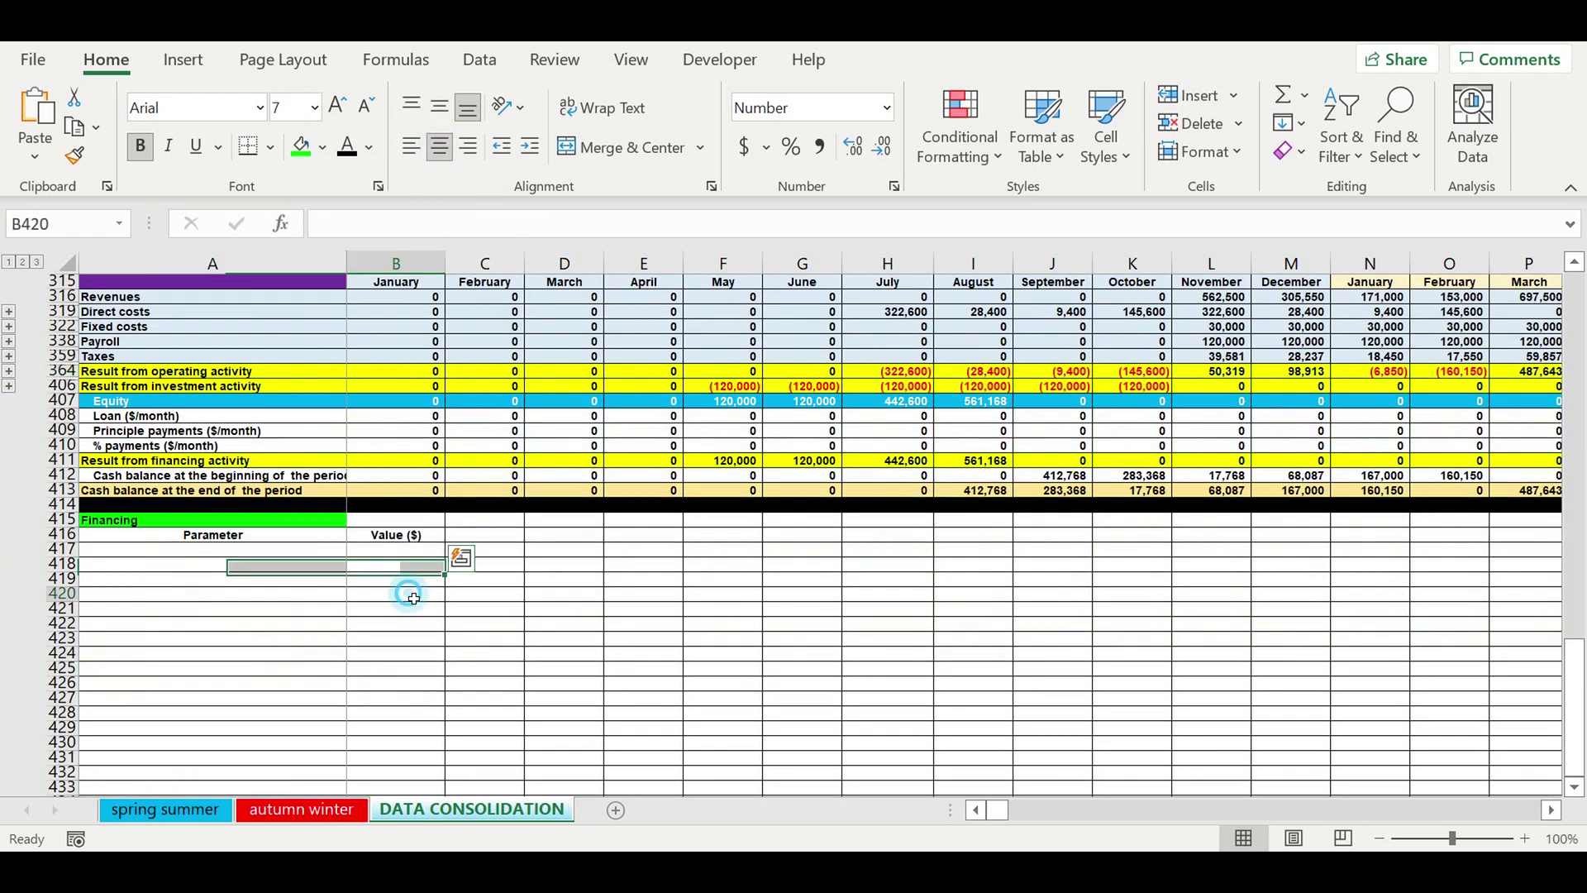
Label the financing rows by linking A417 to the Equity label with =A407 and entering "Loan" in A418.
{"action": "left_click", "coordinate": [324, 555]}
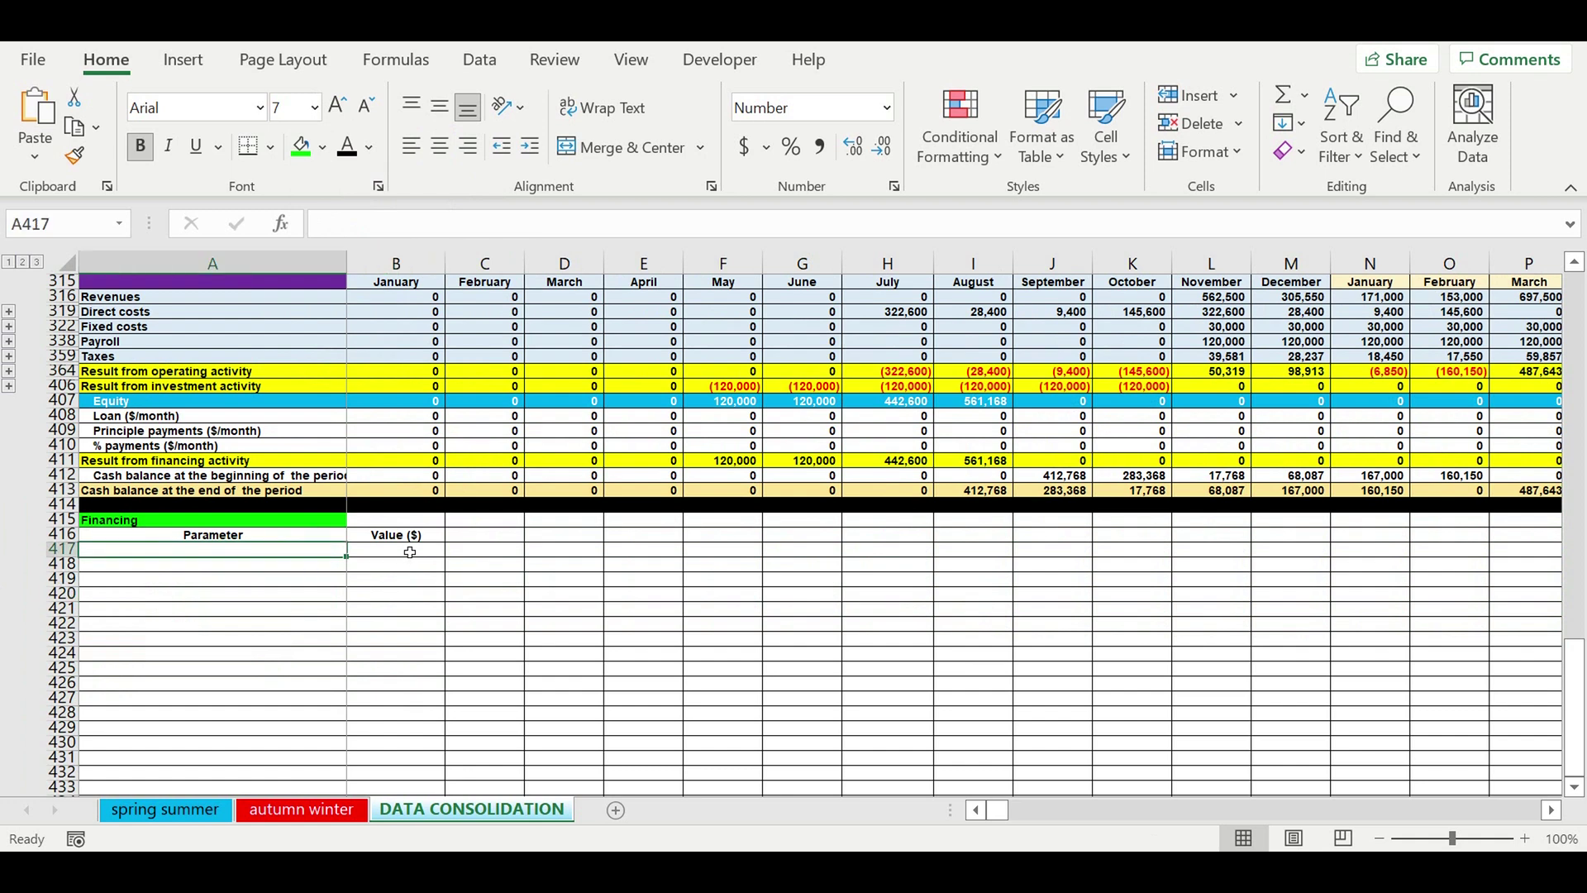
{"action": "type", "text": "="}
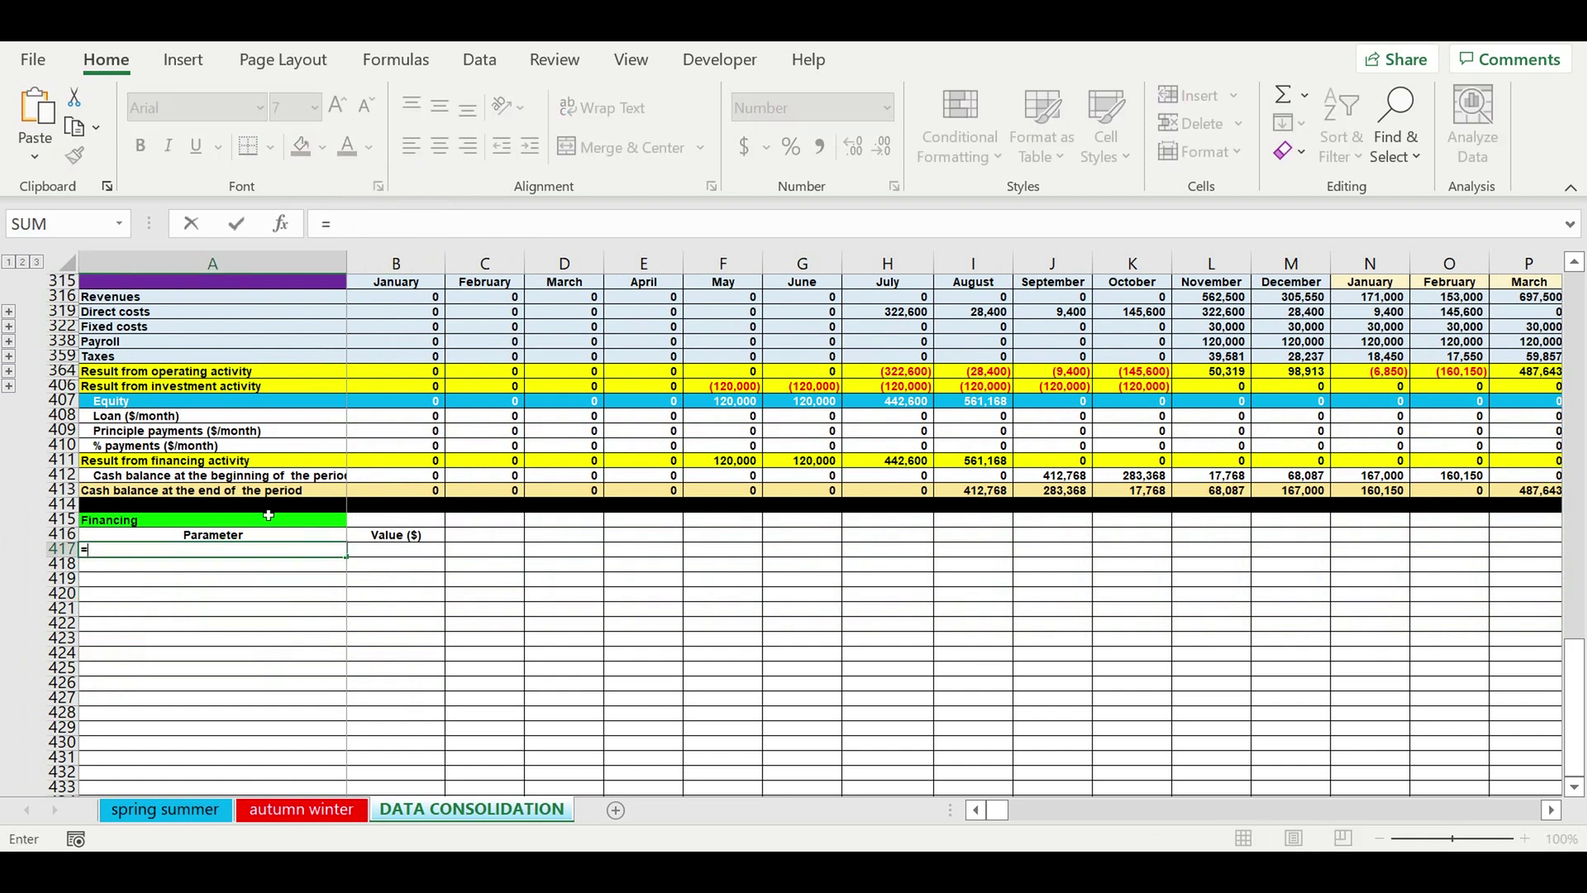
{"action": "left_click", "coordinate": [99, 406]}
{"action": "key", "text": "Return"}
{"action": "type", "text": "L"}
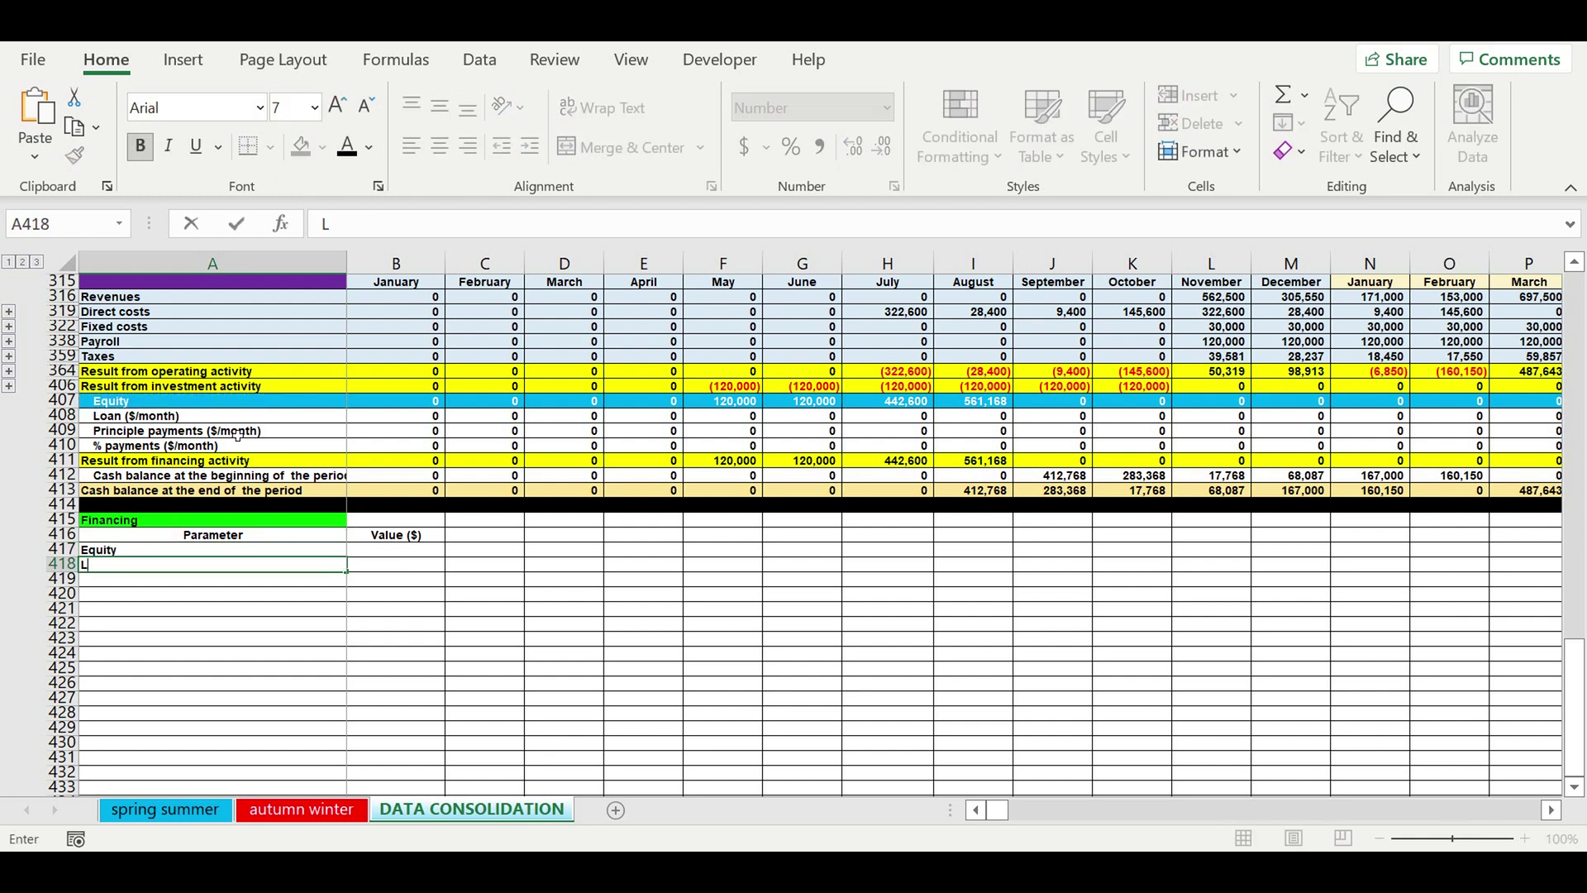
{"action": "type", "text": "oan"}
{"action": "left_click", "coordinate": [224, 650]}
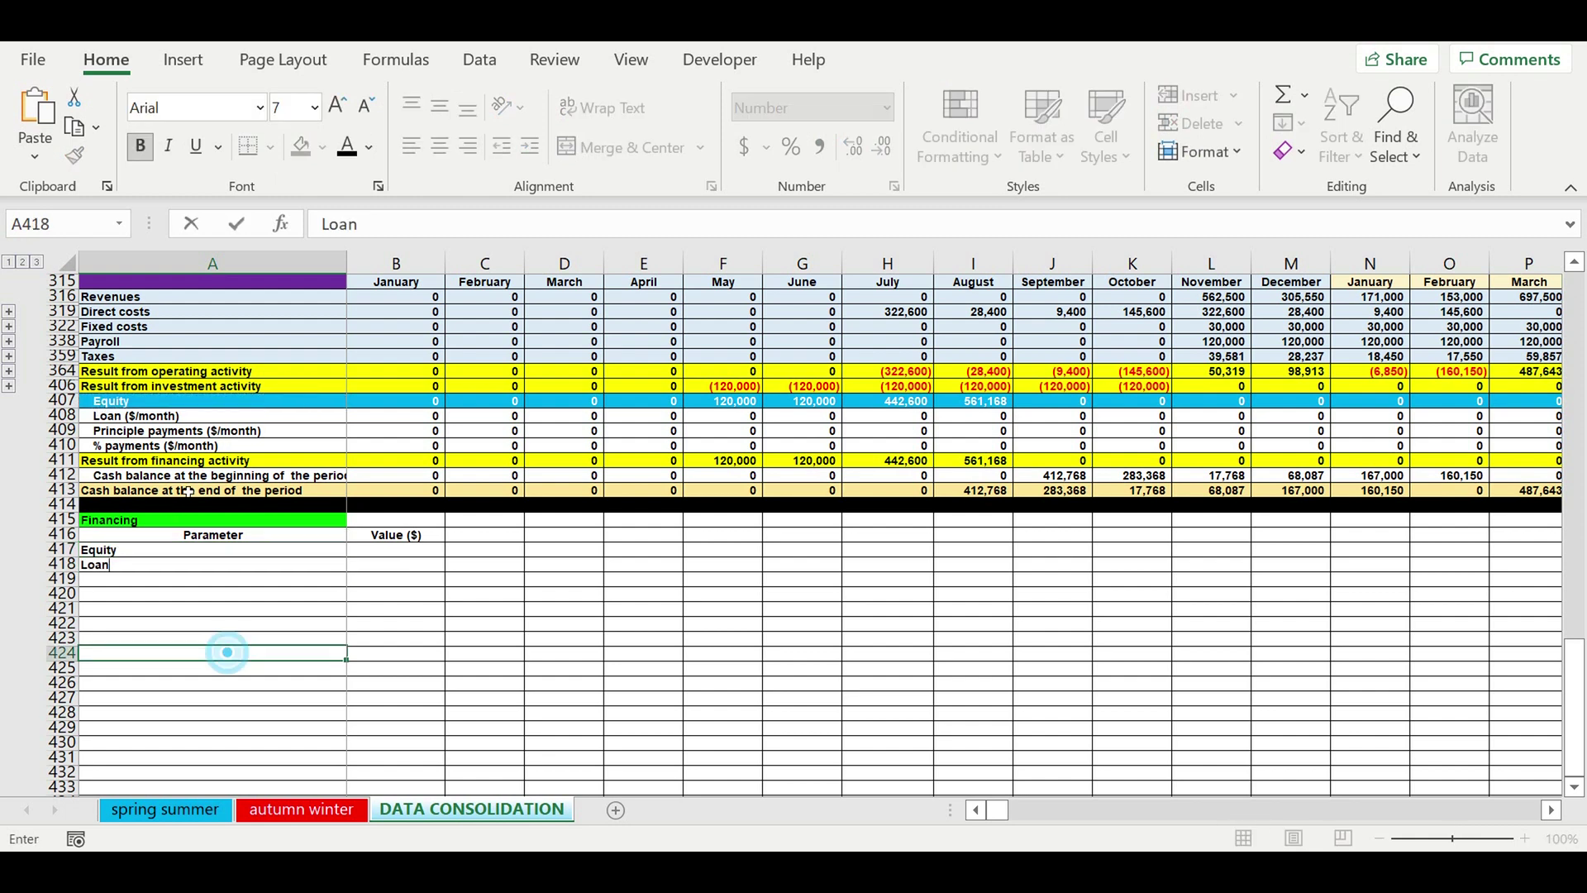
{"action": "left_click", "coordinate": [134, 405]}
{"action": "left_click", "coordinate": [138, 419]}
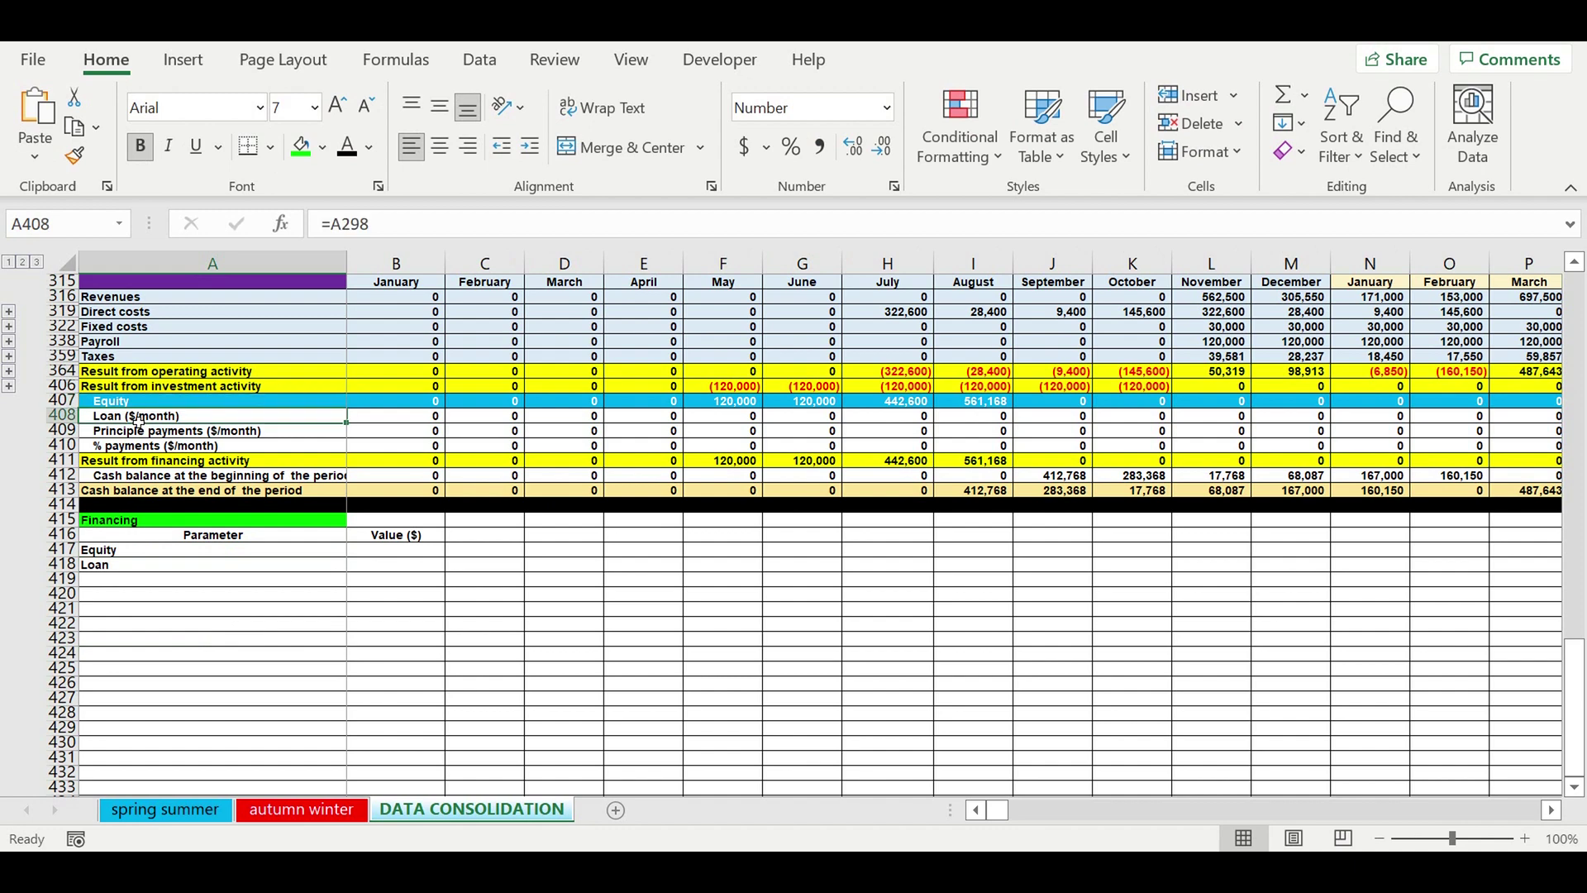
Link the Equity value in B417 to the total with =DR407 and copy the formula down to the Loan value in B418.
{"action": "left_click", "coordinate": [388, 551]}
{"action": "type", "text": "="}
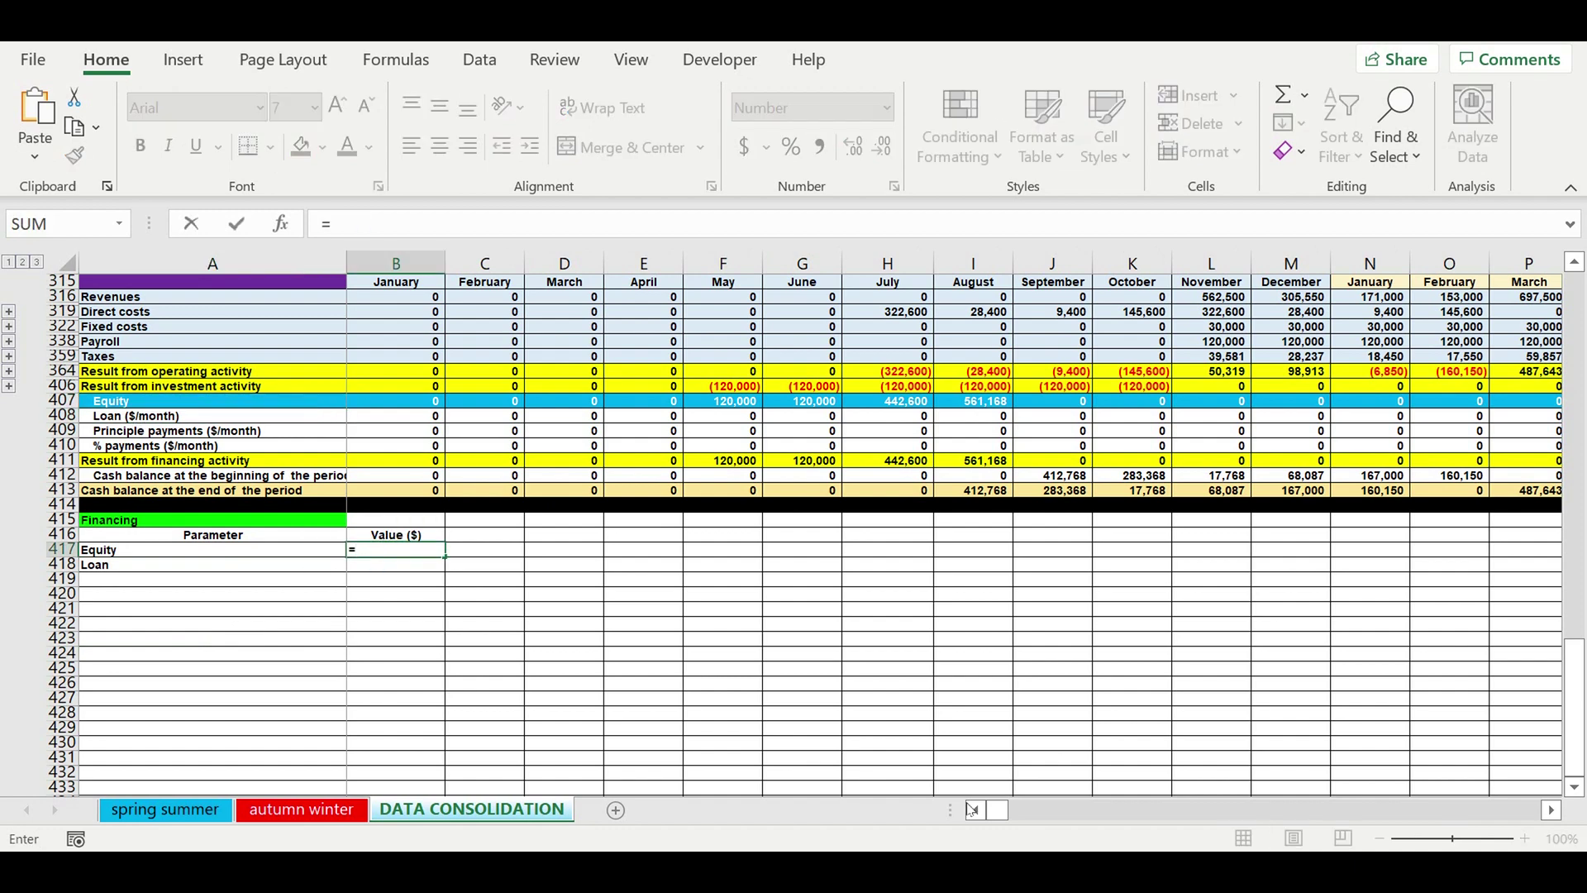
{"action": "left_click_drag", "start_coordinate": [990, 816], "coordinate": [1169, 820]}
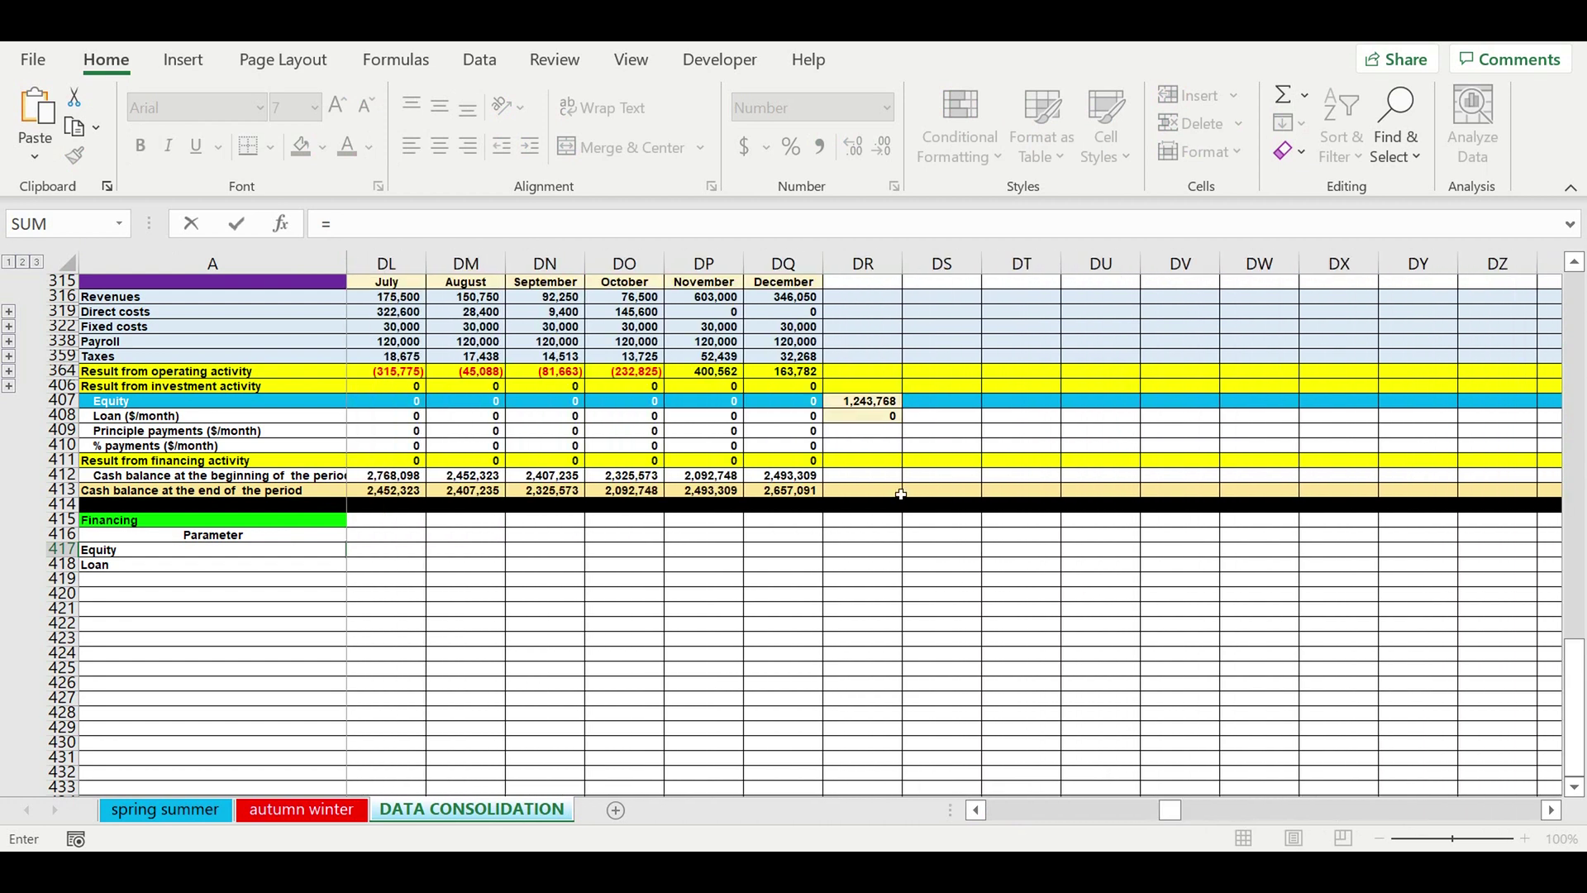
{"action": "left_click", "coordinate": [864, 406]}
{"action": "key", "text": "ctrl+Return"}
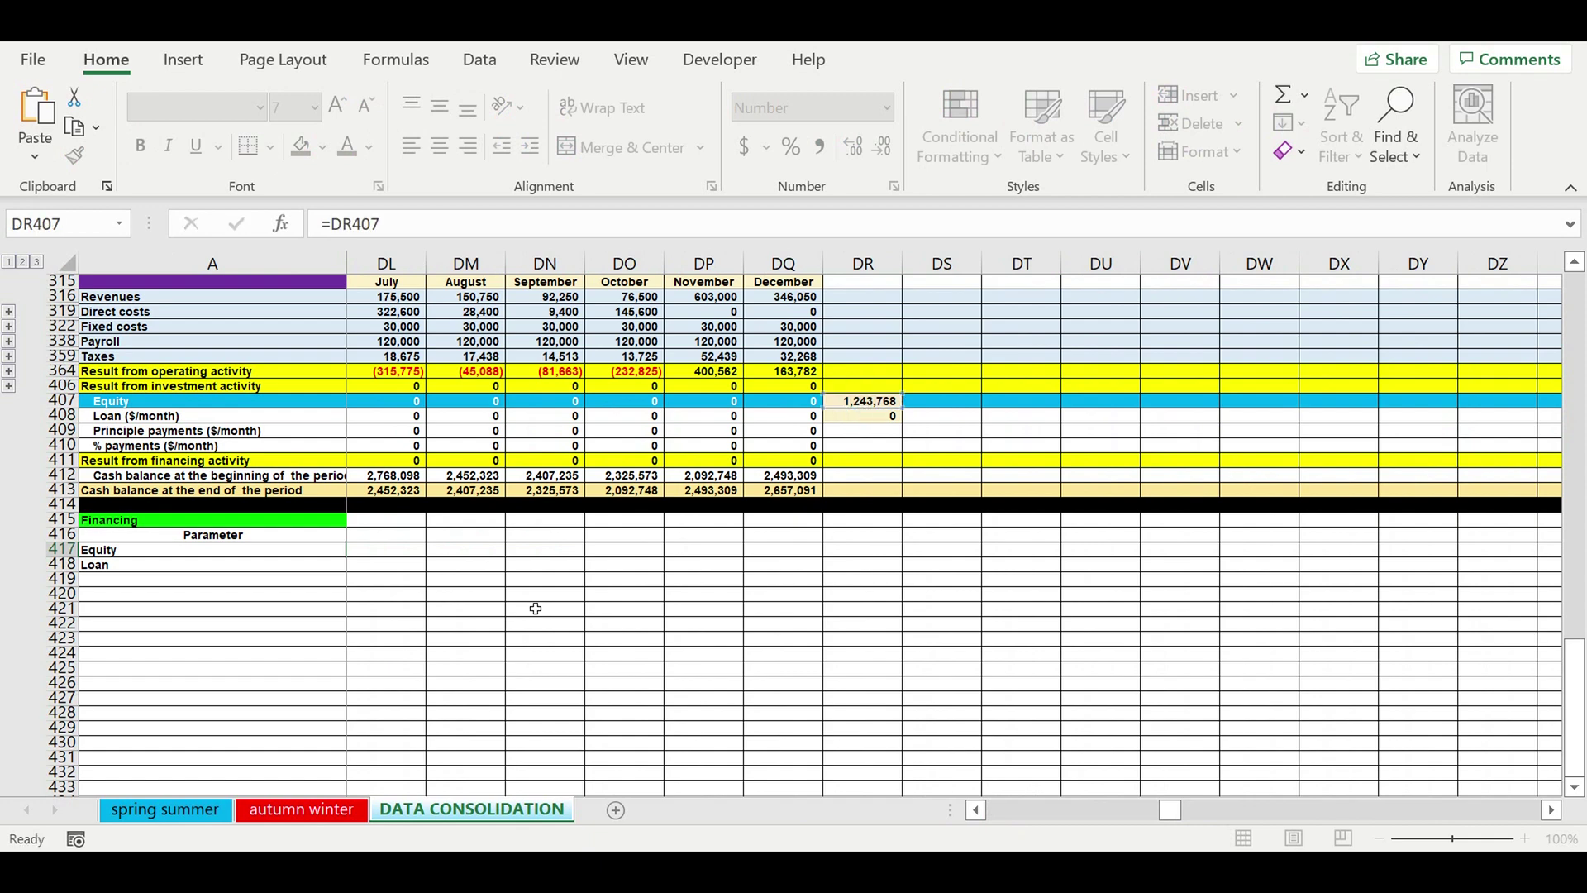
{"action": "key", "text": "Return"}
{"action": "left_click", "coordinate": [420, 552]}
{"action": "left_click_drag", "start_coordinate": [456, 562], "coordinate": [446, 572]}
Add the equity and loan values in B419 with =B417+B418.
{"action": "left_click", "coordinate": [413, 586]}
{"action": "type", "text": "="}
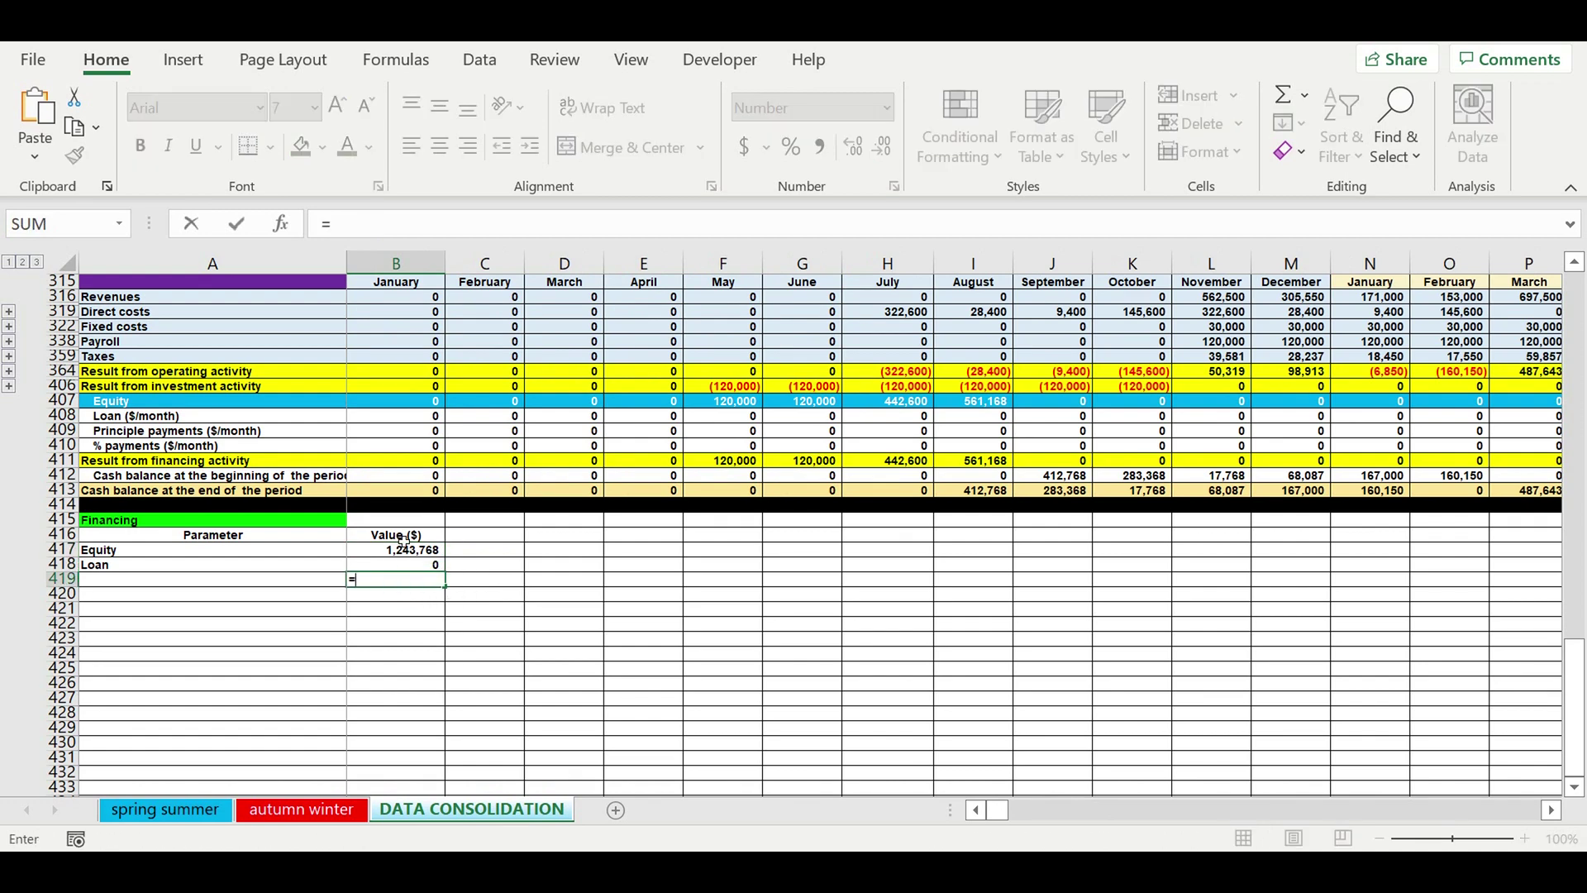
{"action": "left_click", "coordinate": [410, 555]}
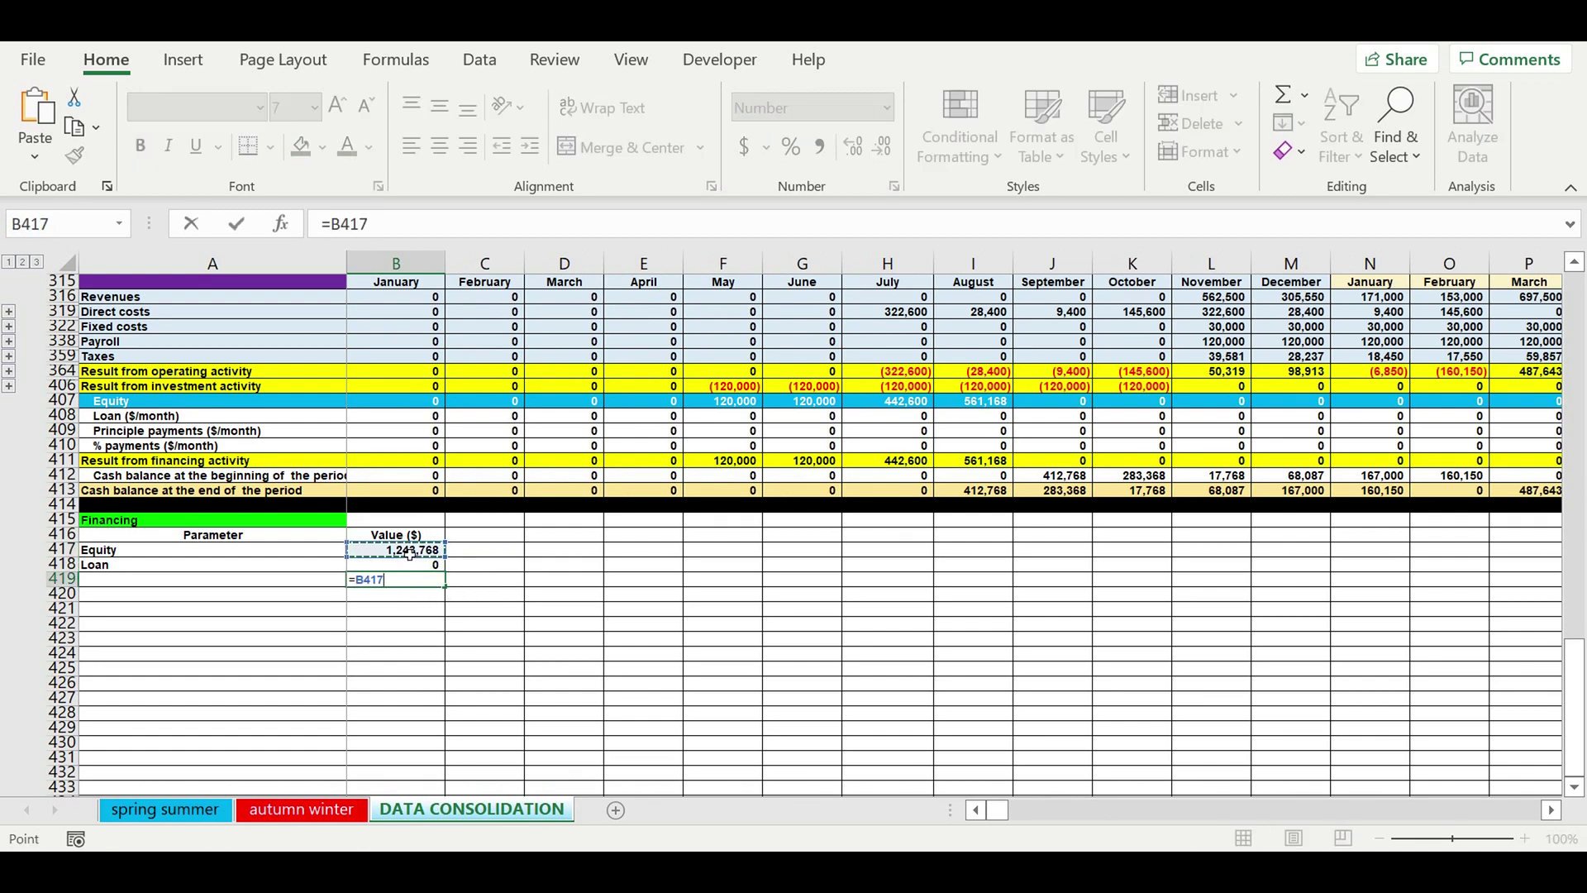
{"action": "type", "text": "+"}
{"action": "left_click", "coordinate": [413, 569]}
{"action": "key", "text": "Return"}
Fill the Parameter and Value ($) header cells A416:B416 with light blue.
{"action": "left_click", "coordinate": [325, 536]}
{"action": "left_click_drag", "start_coordinate": [376, 547], "coordinate": [395, 535]}
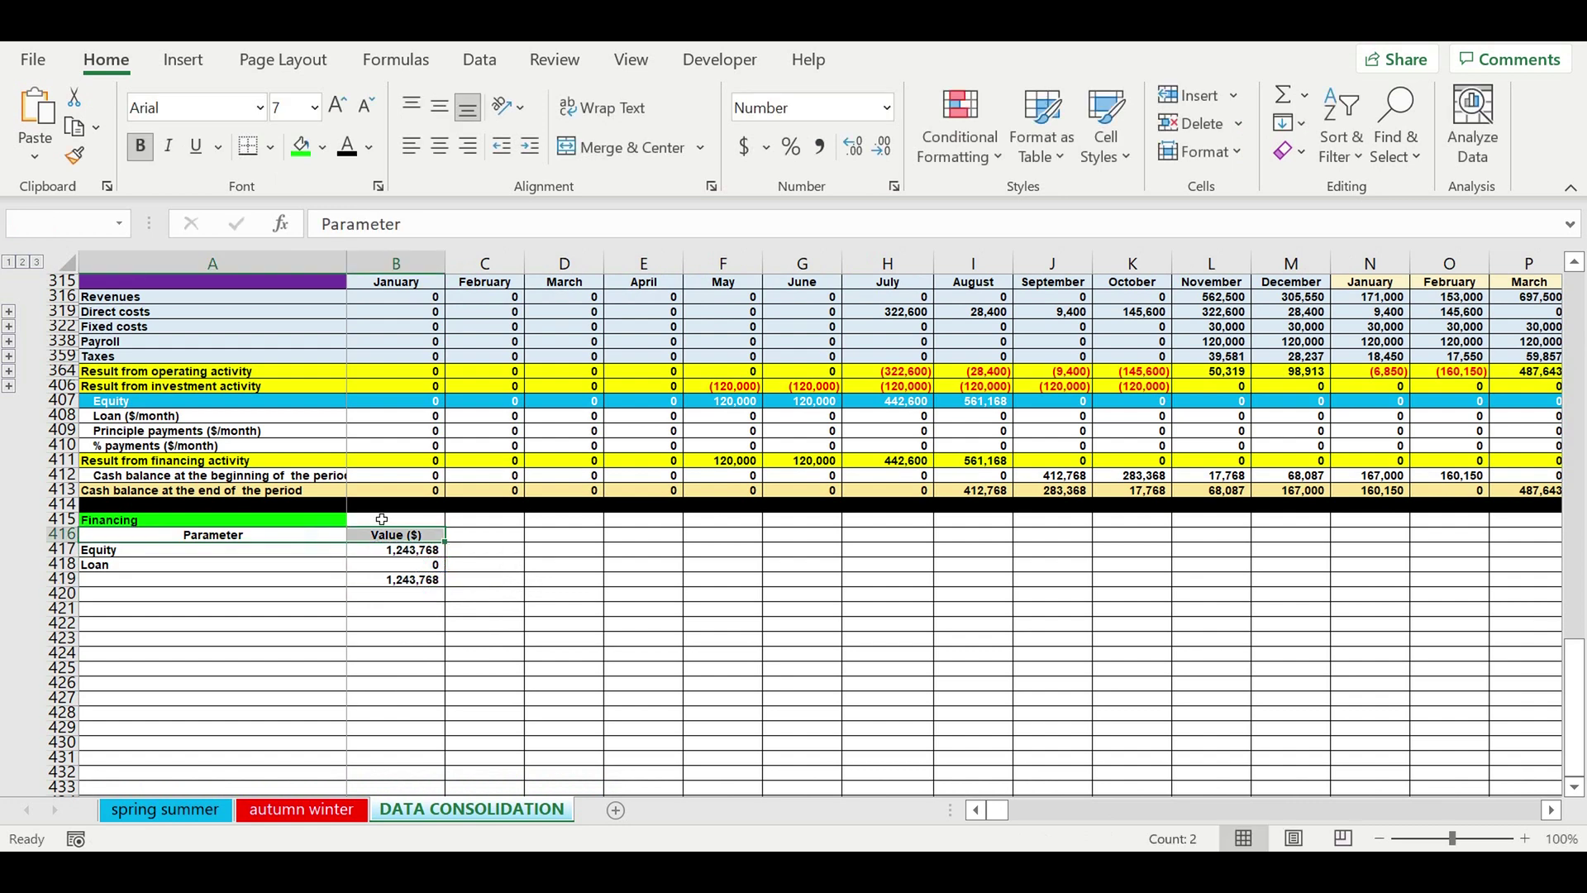
{"action": "left_click", "coordinate": [325, 149]}
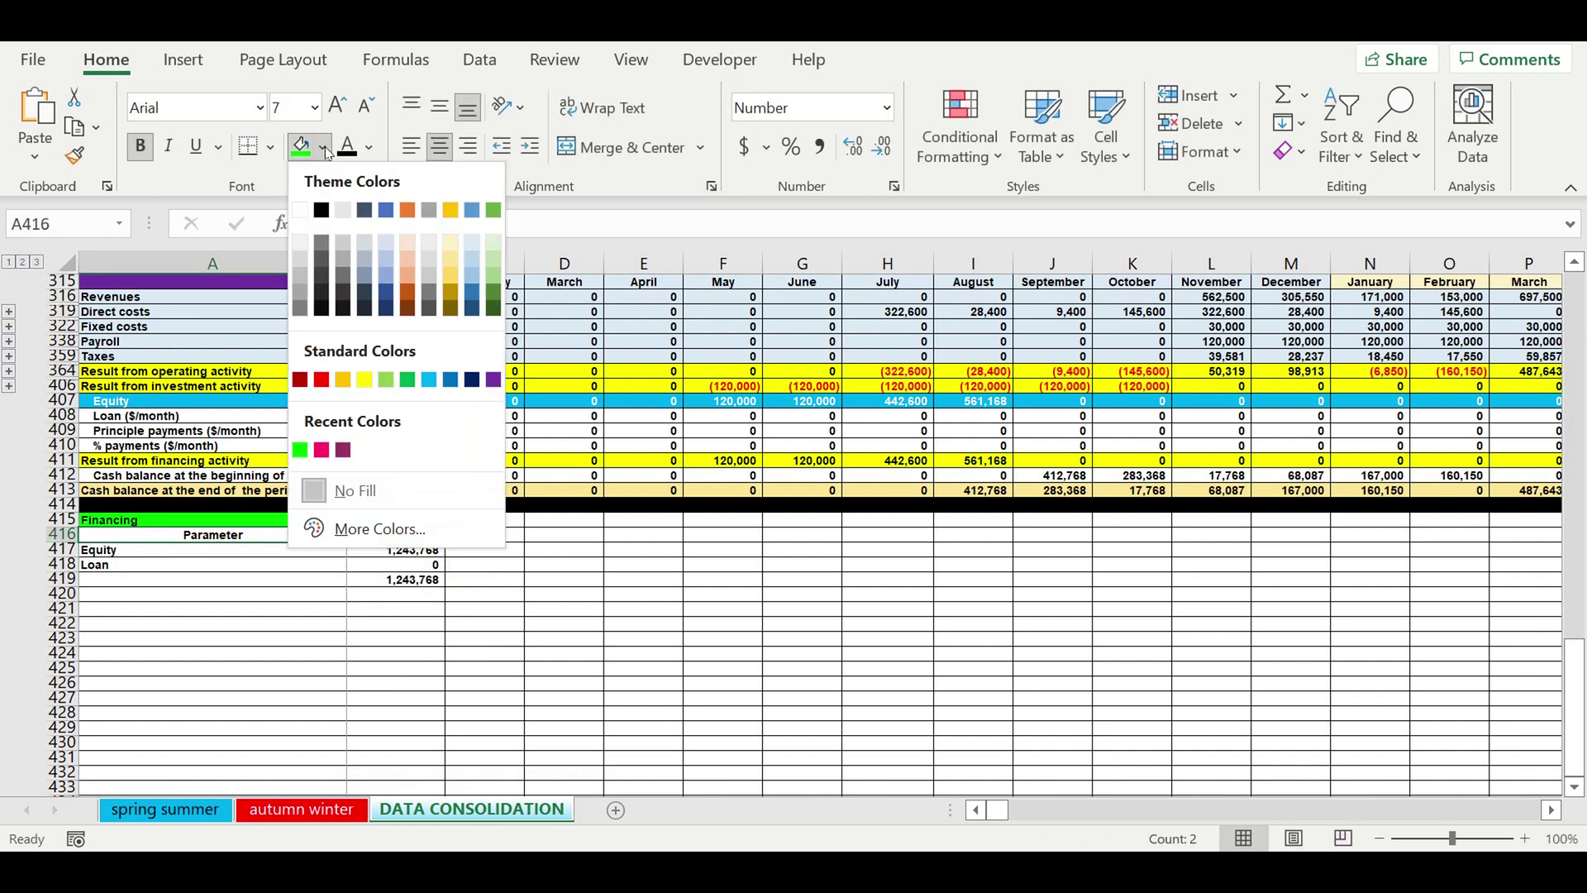
{"action": "left_click", "coordinate": [471, 241]}
{"action": "left_click", "coordinate": [196, 639]}
Label the sum row in A419 as "Total financing needed".
{"action": "left_click", "coordinate": [154, 580]}
{"action": "type", "text": "Tot"}
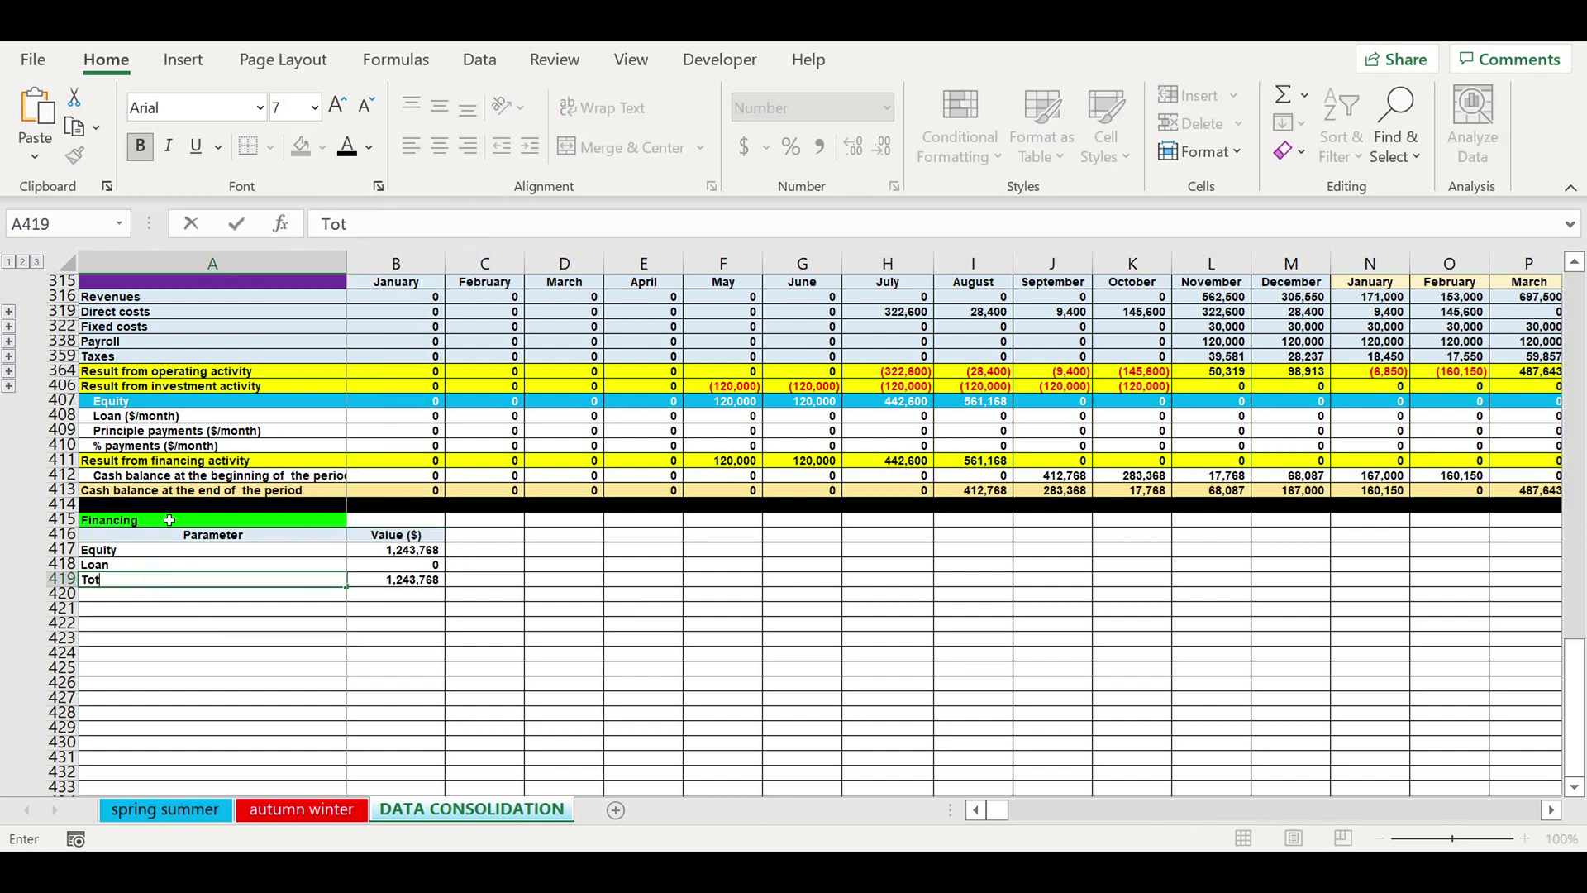
{"action": "type", "text": "al financing needed"}
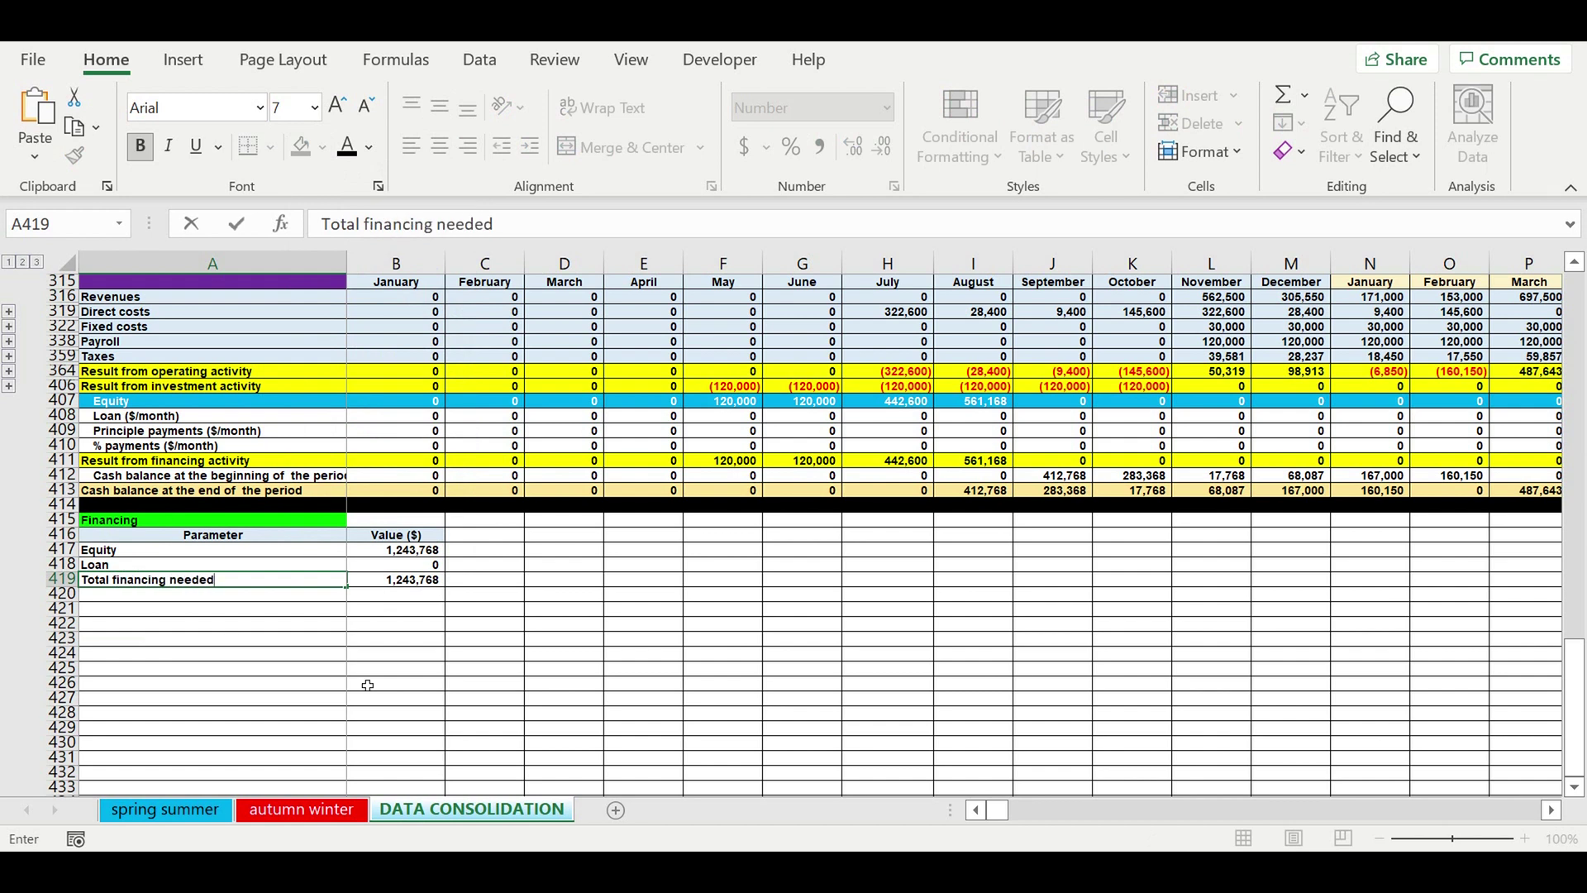
{"action": "key", "text": "Return"}
Fill the whole of row 420 with black as a separator below the financing block.
{"action": "left_click", "coordinate": [59, 594]}
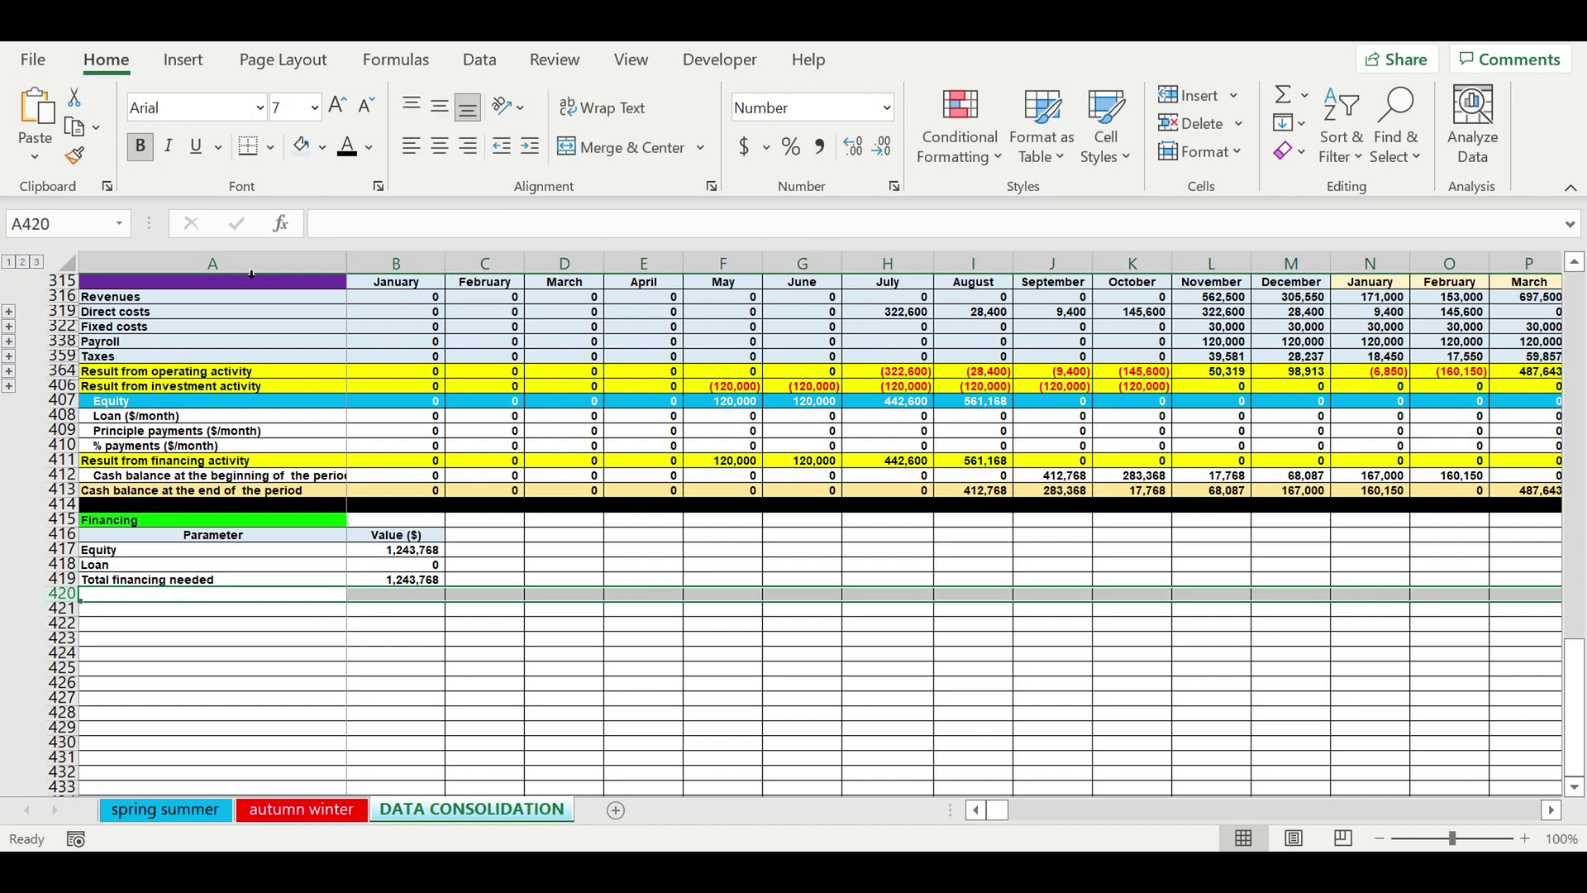
{"action": "left_click", "coordinate": [322, 147]}
{"action": "left_click", "coordinate": [326, 215]}
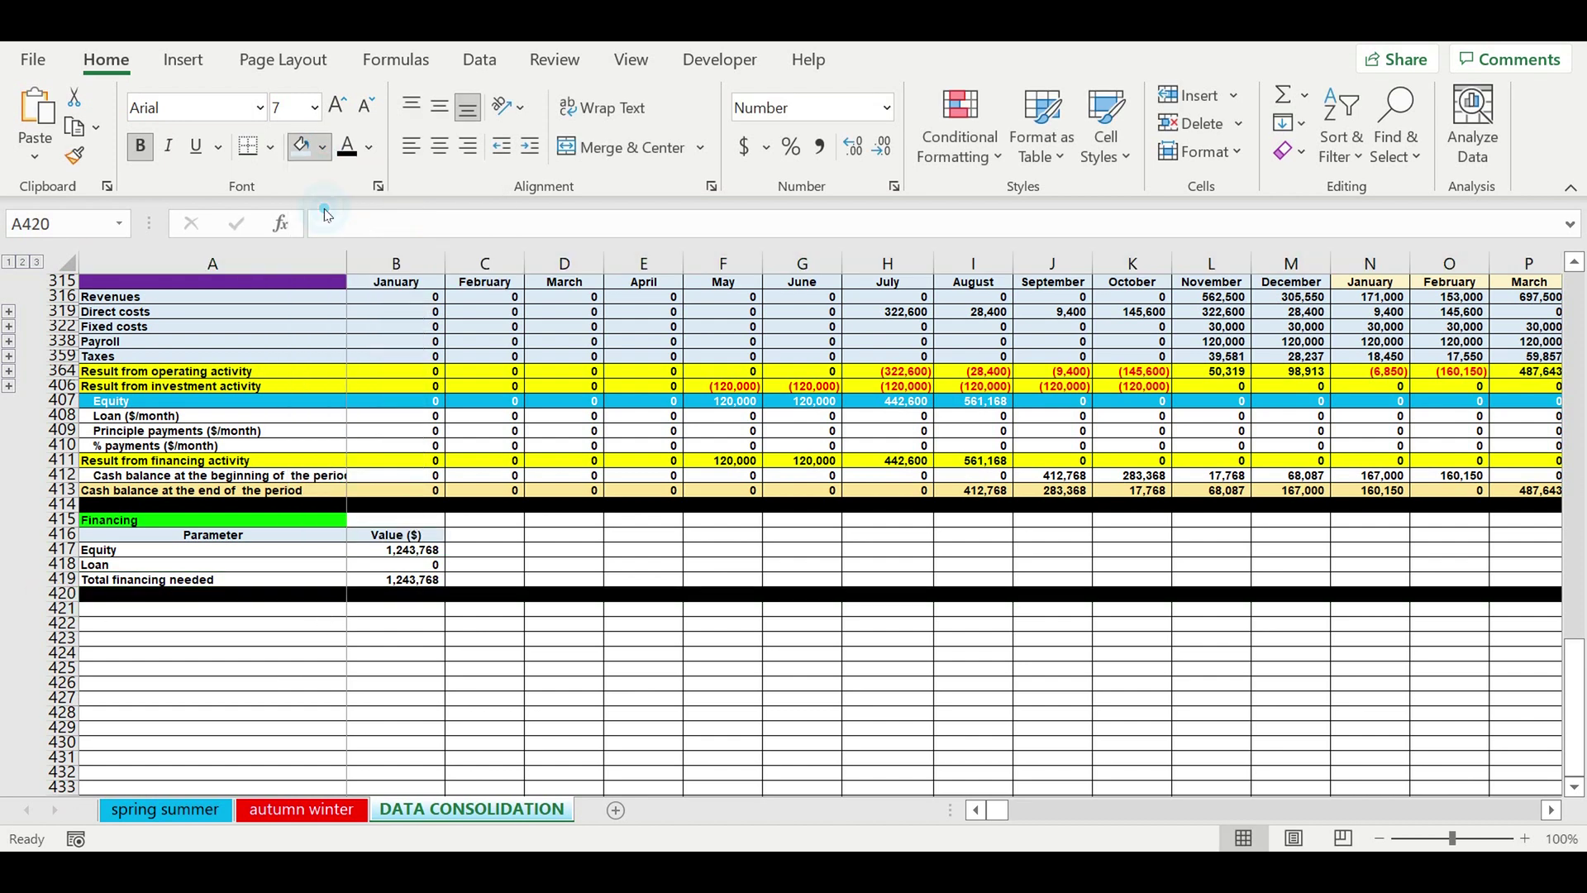
Indent the Equity and Loan labels in A417:A418.
{"action": "left_click_drag", "start_coordinate": [108, 550], "coordinate": [107, 565]}
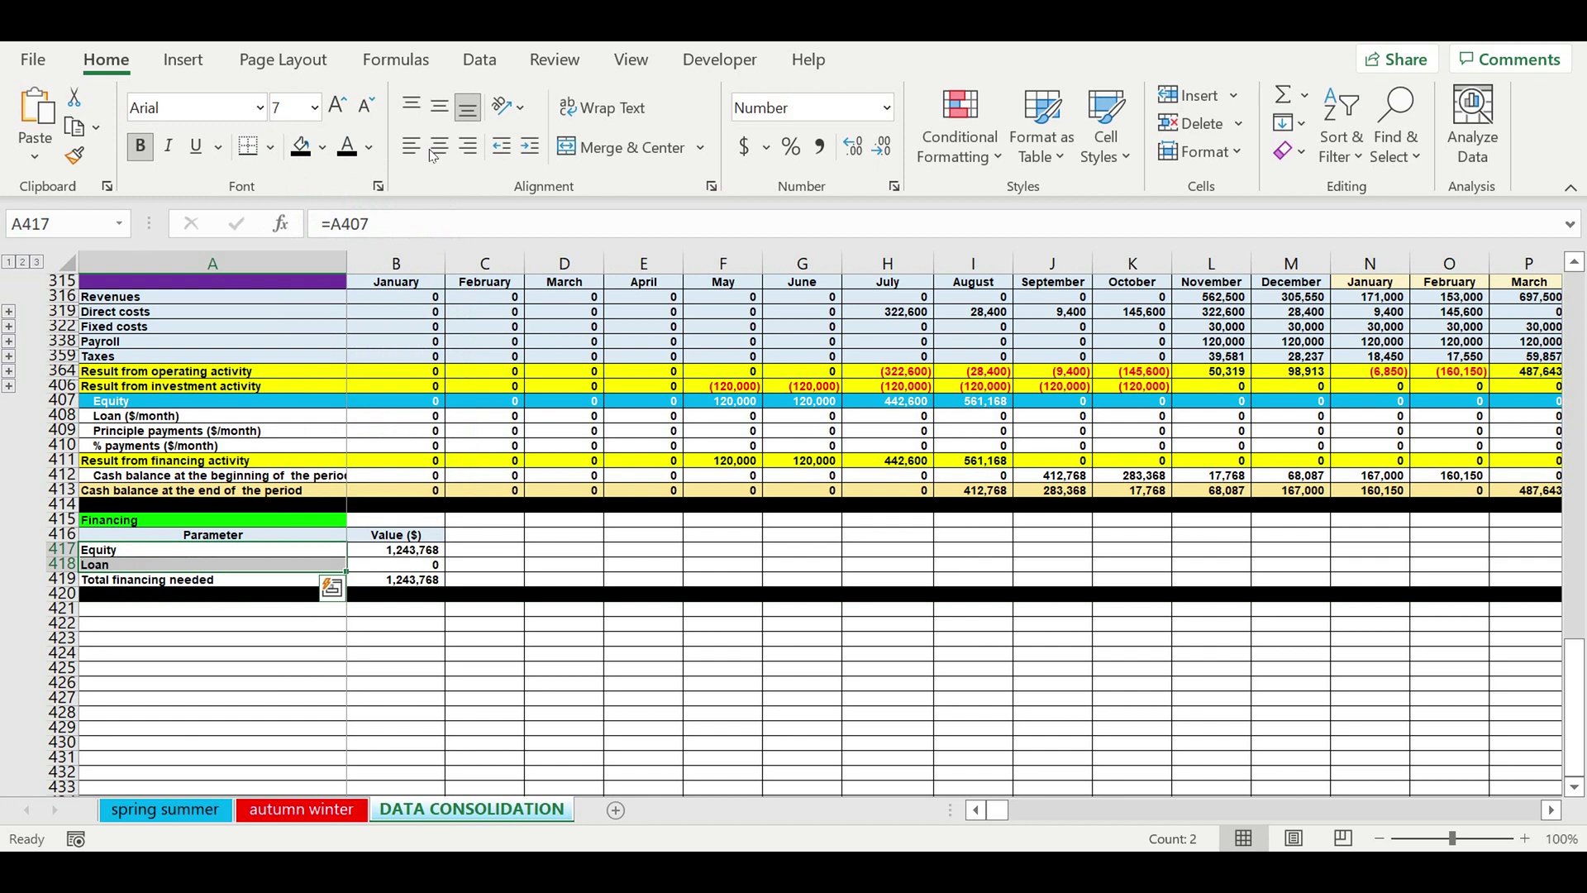
{"action": "left_click", "coordinate": [530, 147]}
{"action": "left_click", "coordinate": [495, 684]}
Highlight the Total financing needed row, A419:B419, with a yellow fill.
{"action": "left_click_drag", "start_coordinate": [405, 581], "coordinate": [320, 582]}
{"action": "left_click", "coordinate": [323, 147]}
{"action": "left_click", "coordinate": [360, 378]}
{"action": "left_click", "coordinate": [720, 523]}
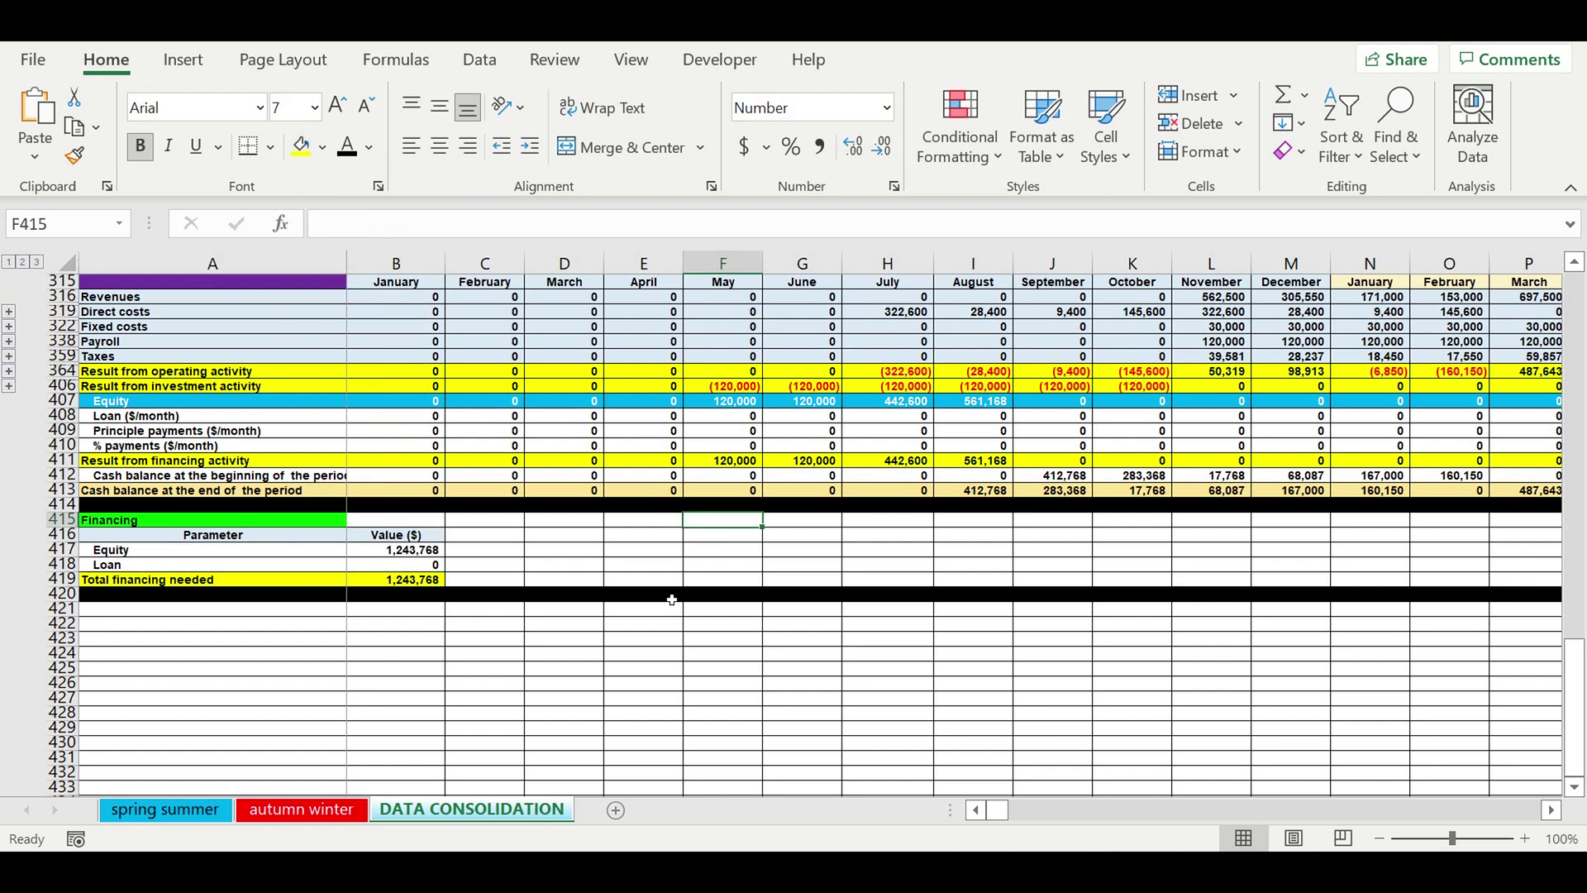
{"action": "left_click", "coordinate": [575, 686]}
{"action": "left_click", "coordinate": [713, 524]}
Reset the May to August 2021 equity in F407:I407 to 0 by copying April's value across.
{"action": "left_click", "coordinate": [635, 402]}
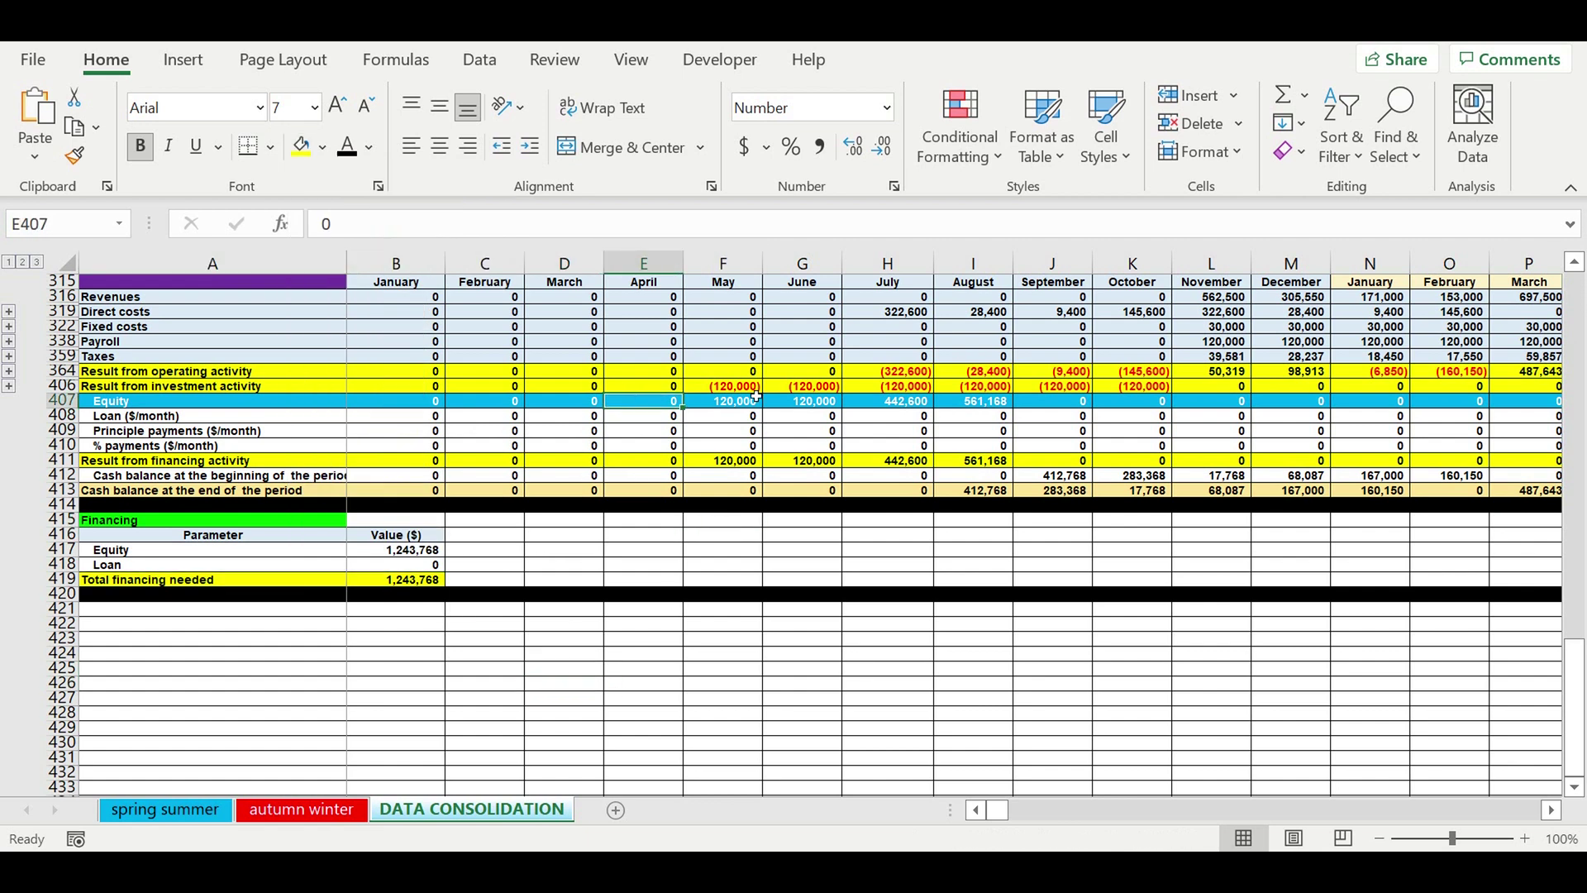
{"action": "left_click_drag", "start_coordinate": [684, 407], "coordinate": [1004, 409]}
{"action": "left_click", "coordinate": [960, 596]}
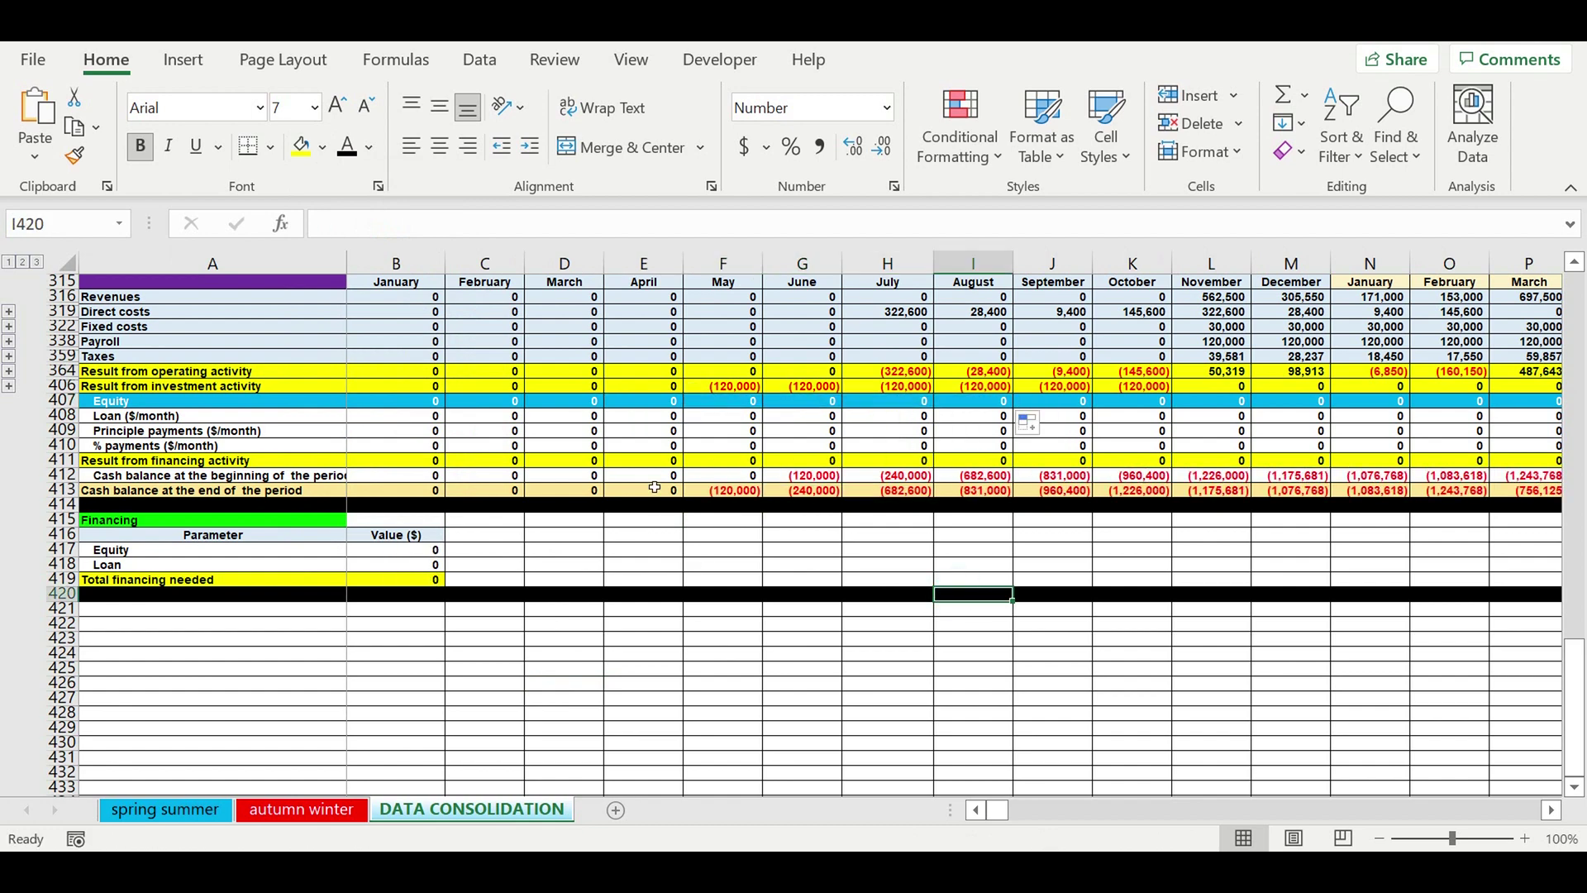
{"action": "scroll", "coordinate": [659, 465], "scroll_direction": "up", "scroll_amount": 3}
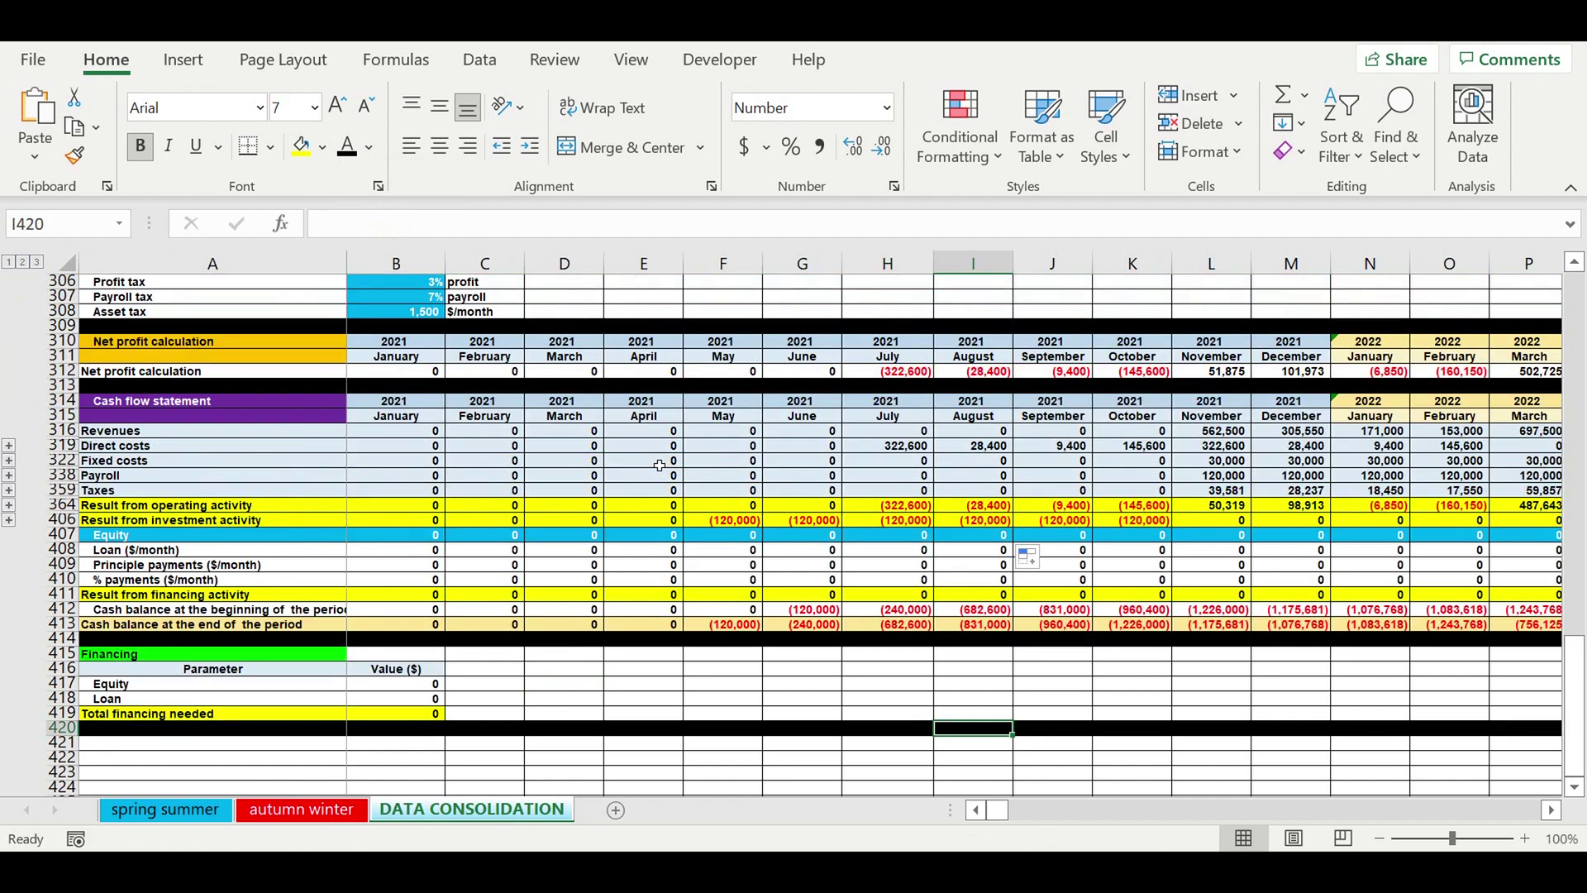
Set the loan amount in B284 to 500000.
{"action": "left_click", "coordinate": [719, 578]}
{"action": "scroll", "coordinate": [620, 501], "scroll_direction": "up", "scroll_amount": 3}
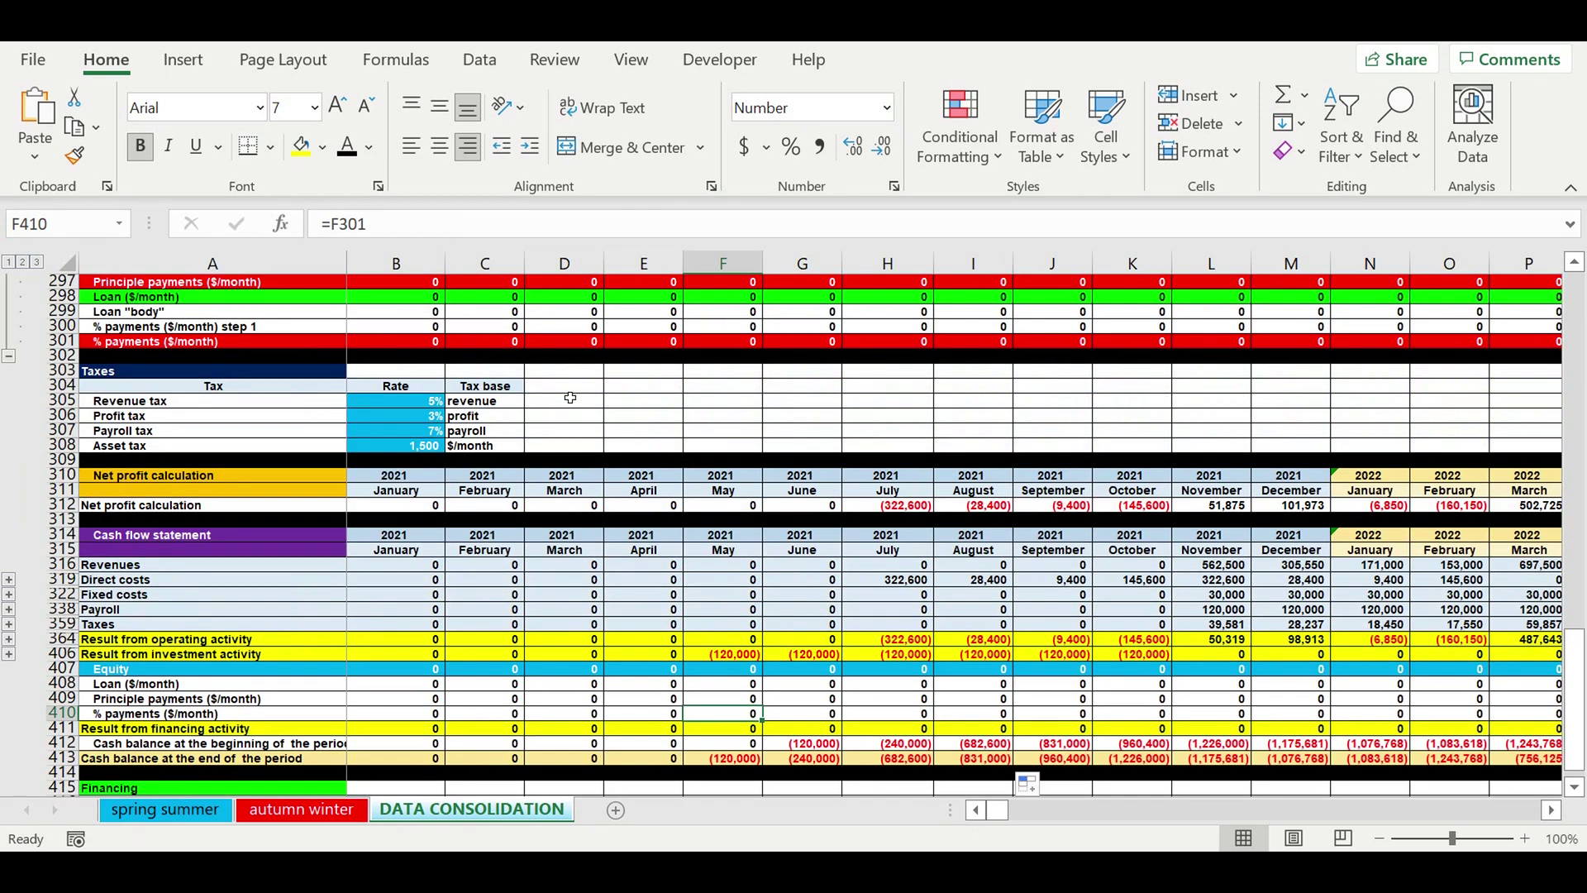
{"action": "scroll", "coordinate": [537, 389], "scroll_direction": "up", "scroll_amount": 5}
{"action": "scroll", "coordinate": [477, 337], "scroll_direction": "up", "scroll_amount": 2}
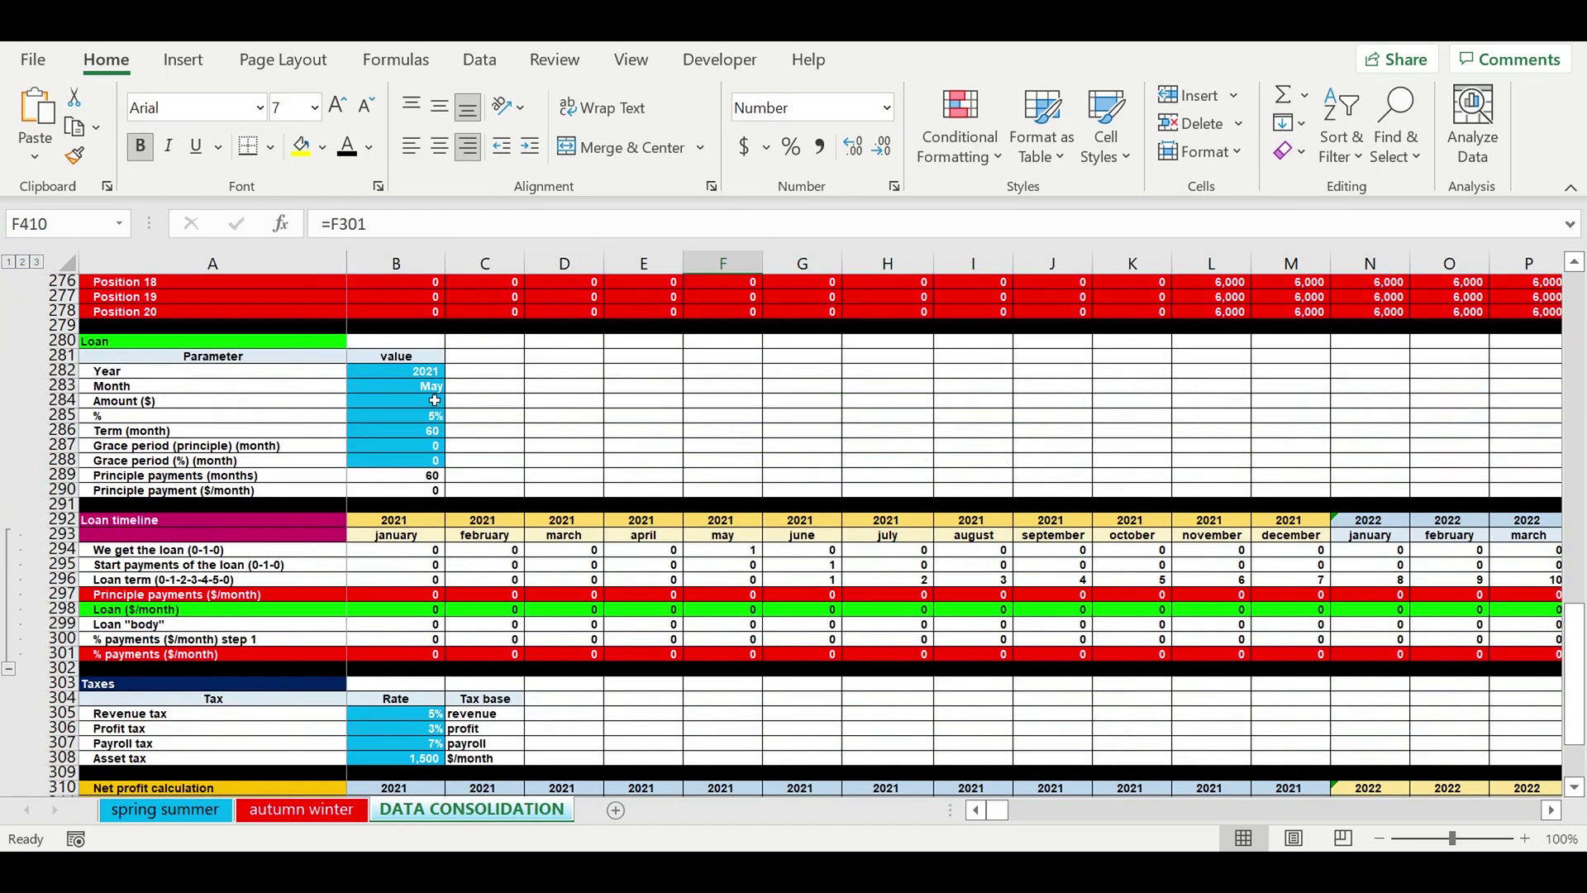
{"action": "left_click", "coordinate": [405, 406]}
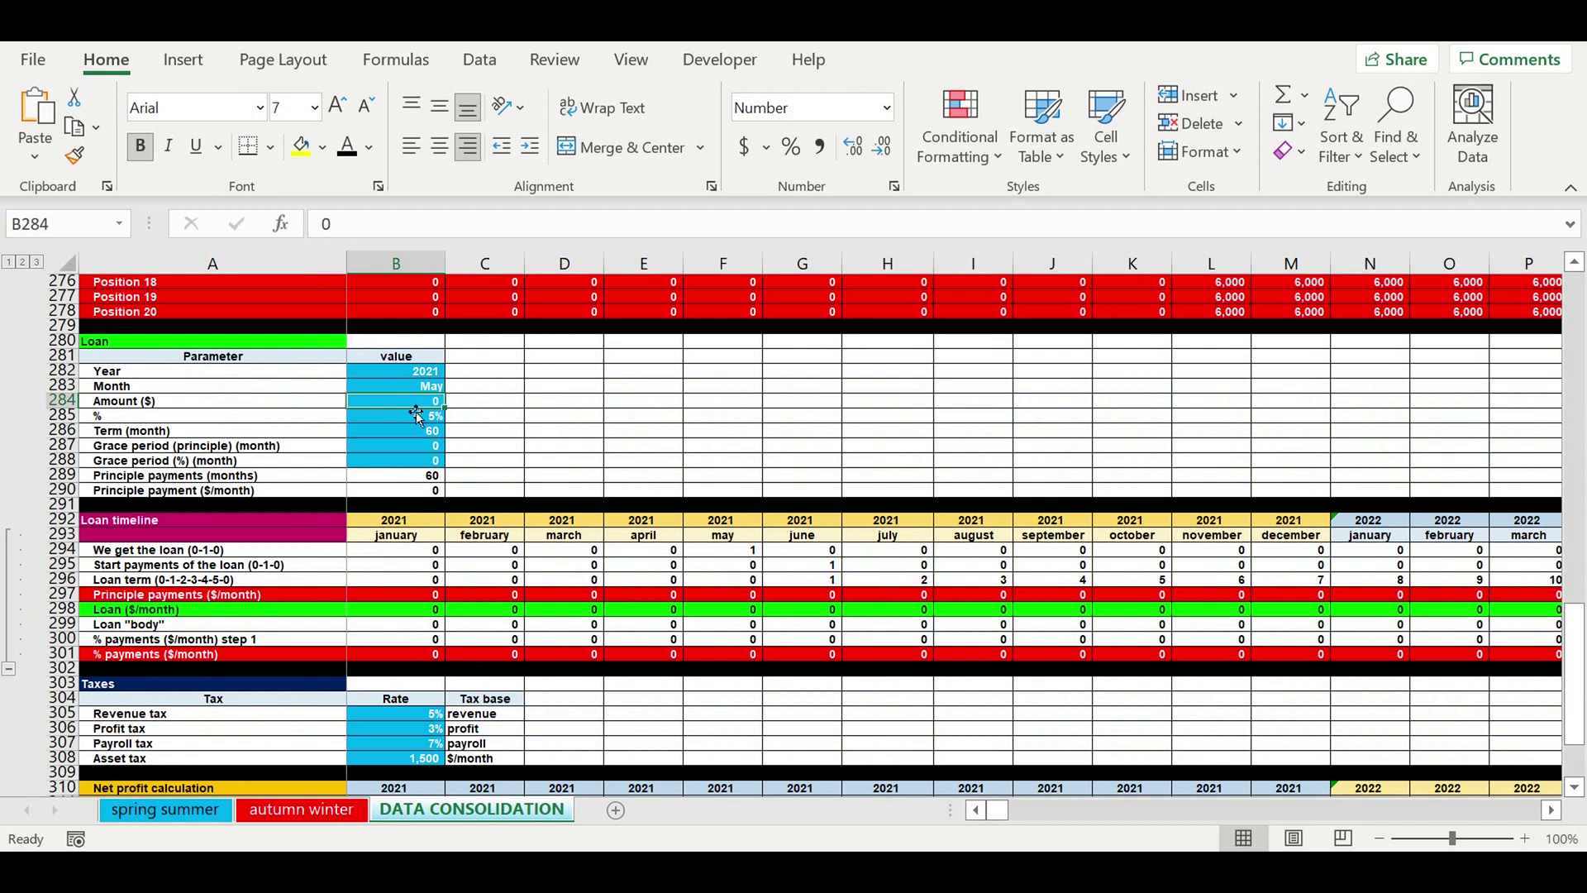
{"action": "type", "text": "500000"}
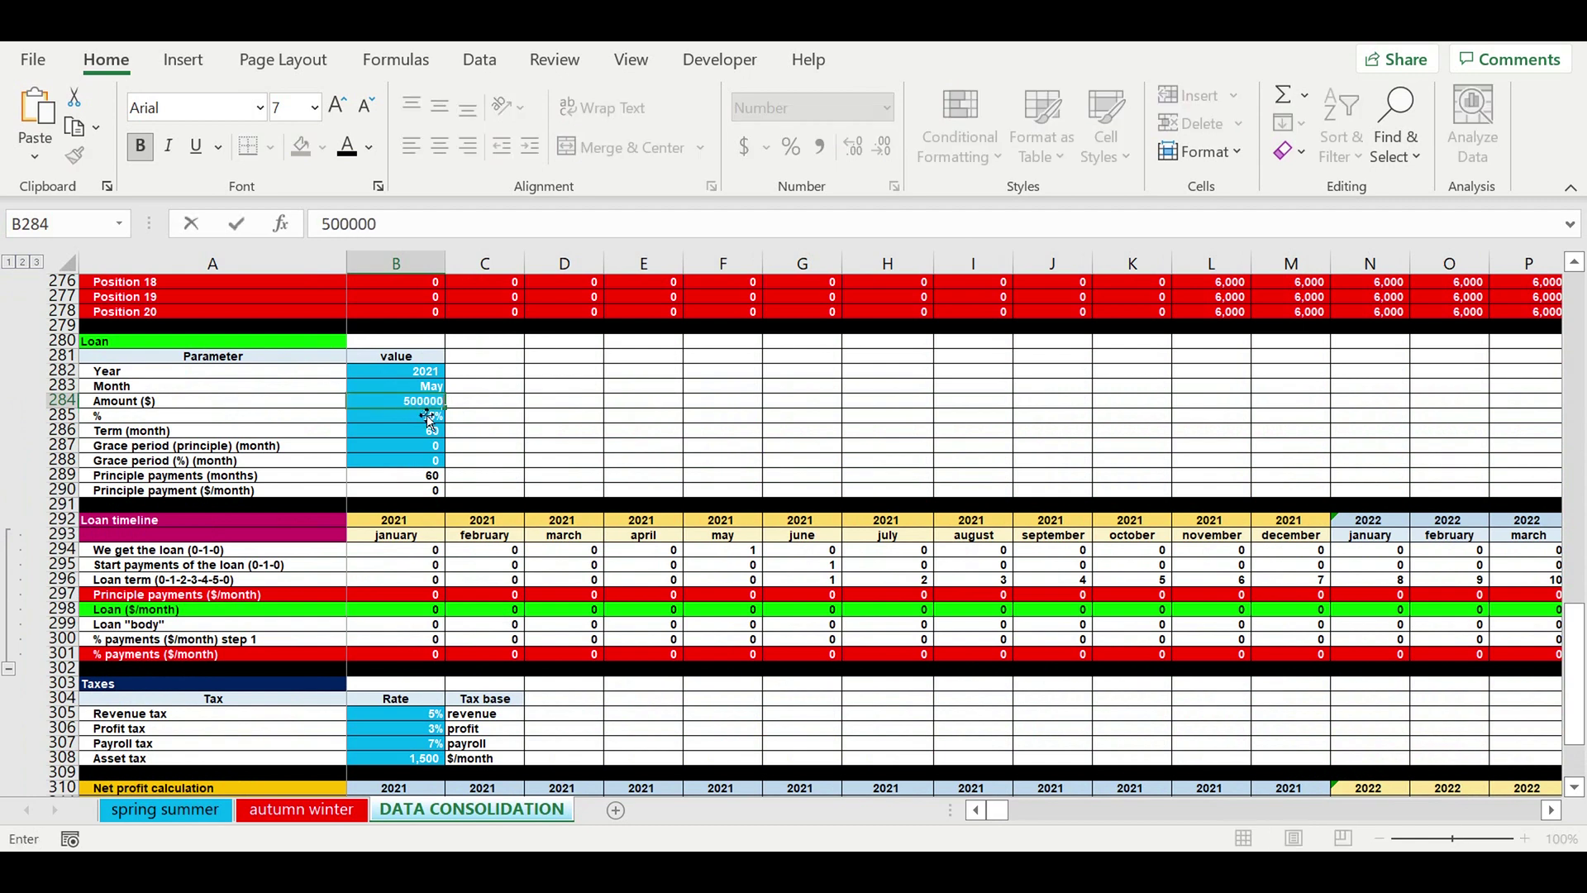
{"action": "key", "text": "Return"}
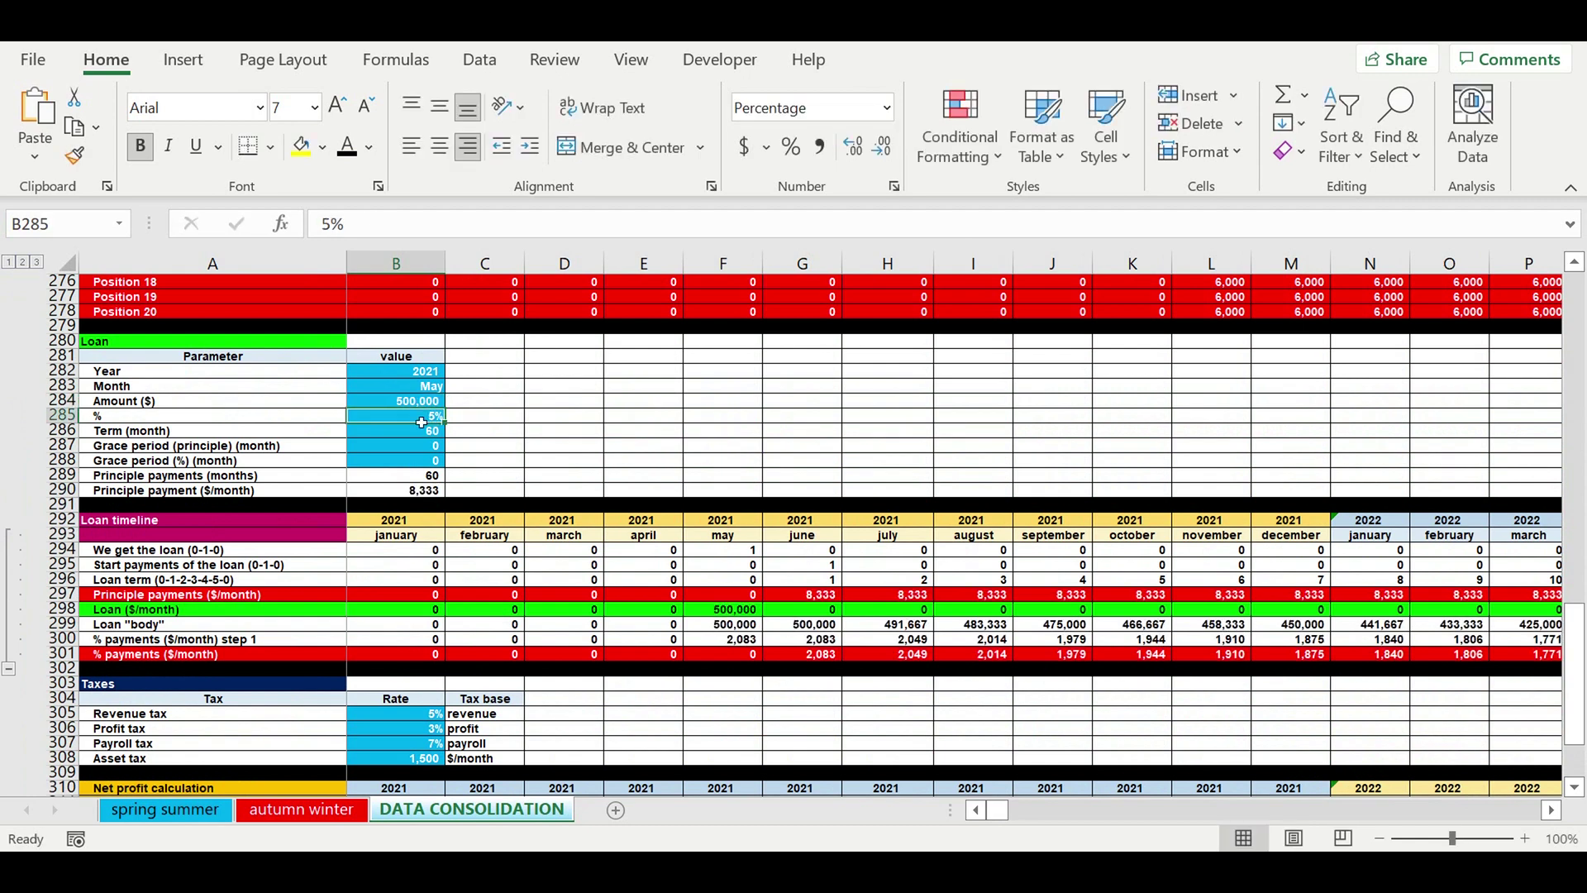
Examine the loan inflow and the end-of-period cash balances in row 413 to find the month with the deepest deficit.
{"action": "left_click", "coordinate": [427, 436]}
{"action": "scroll", "coordinate": [617, 557], "scroll_direction": "down", "scroll_amount": 7}
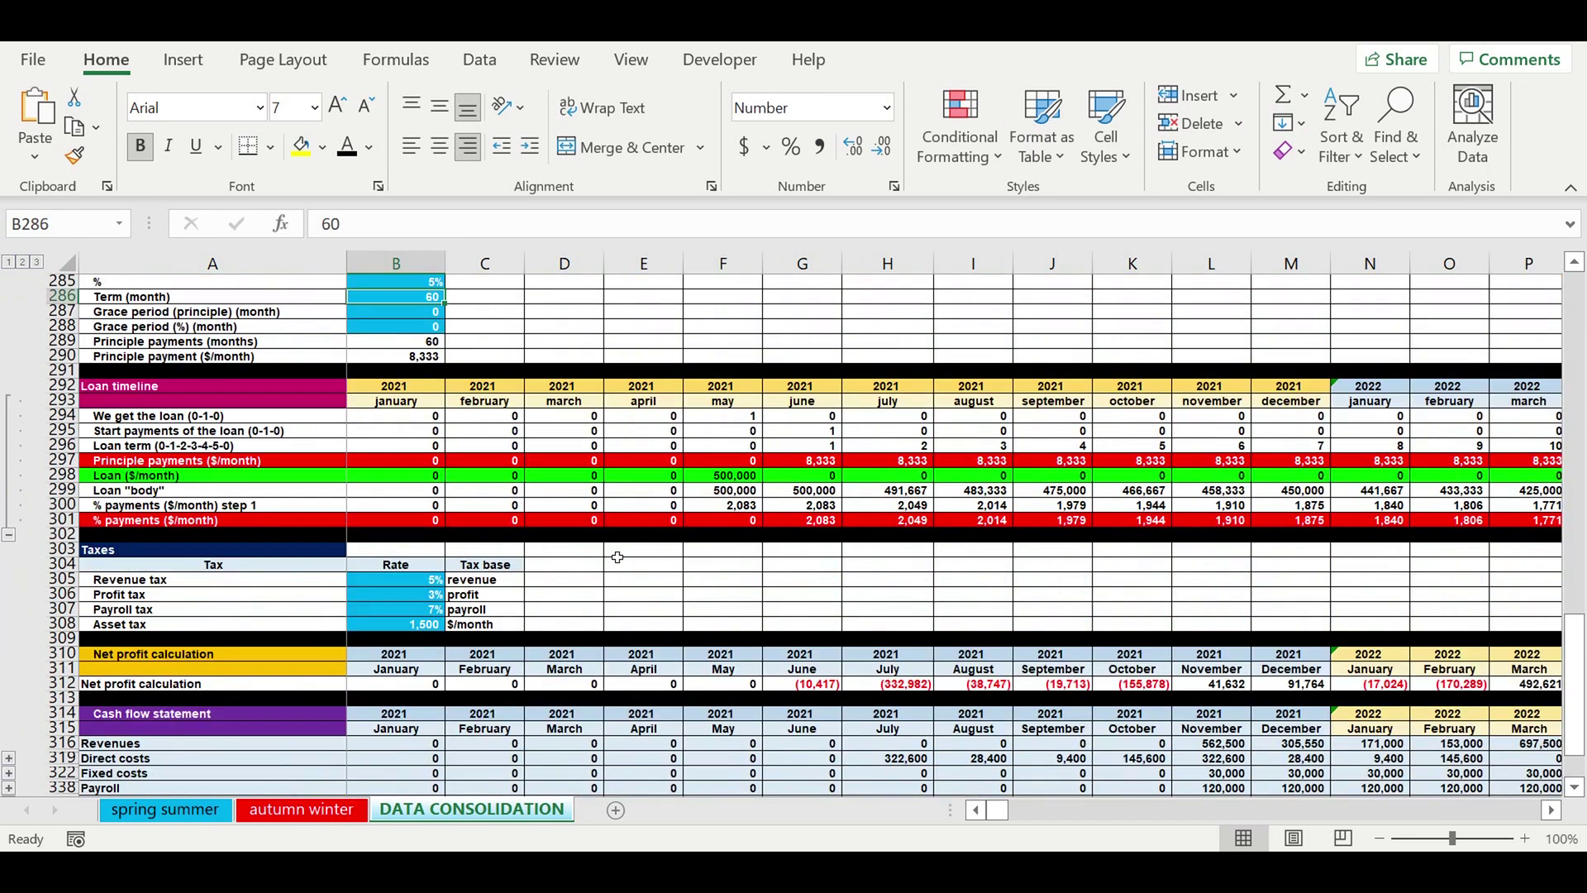
{"action": "scroll", "coordinate": [617, 556], "scroll_direction": "down", "scroll_amount": 3}
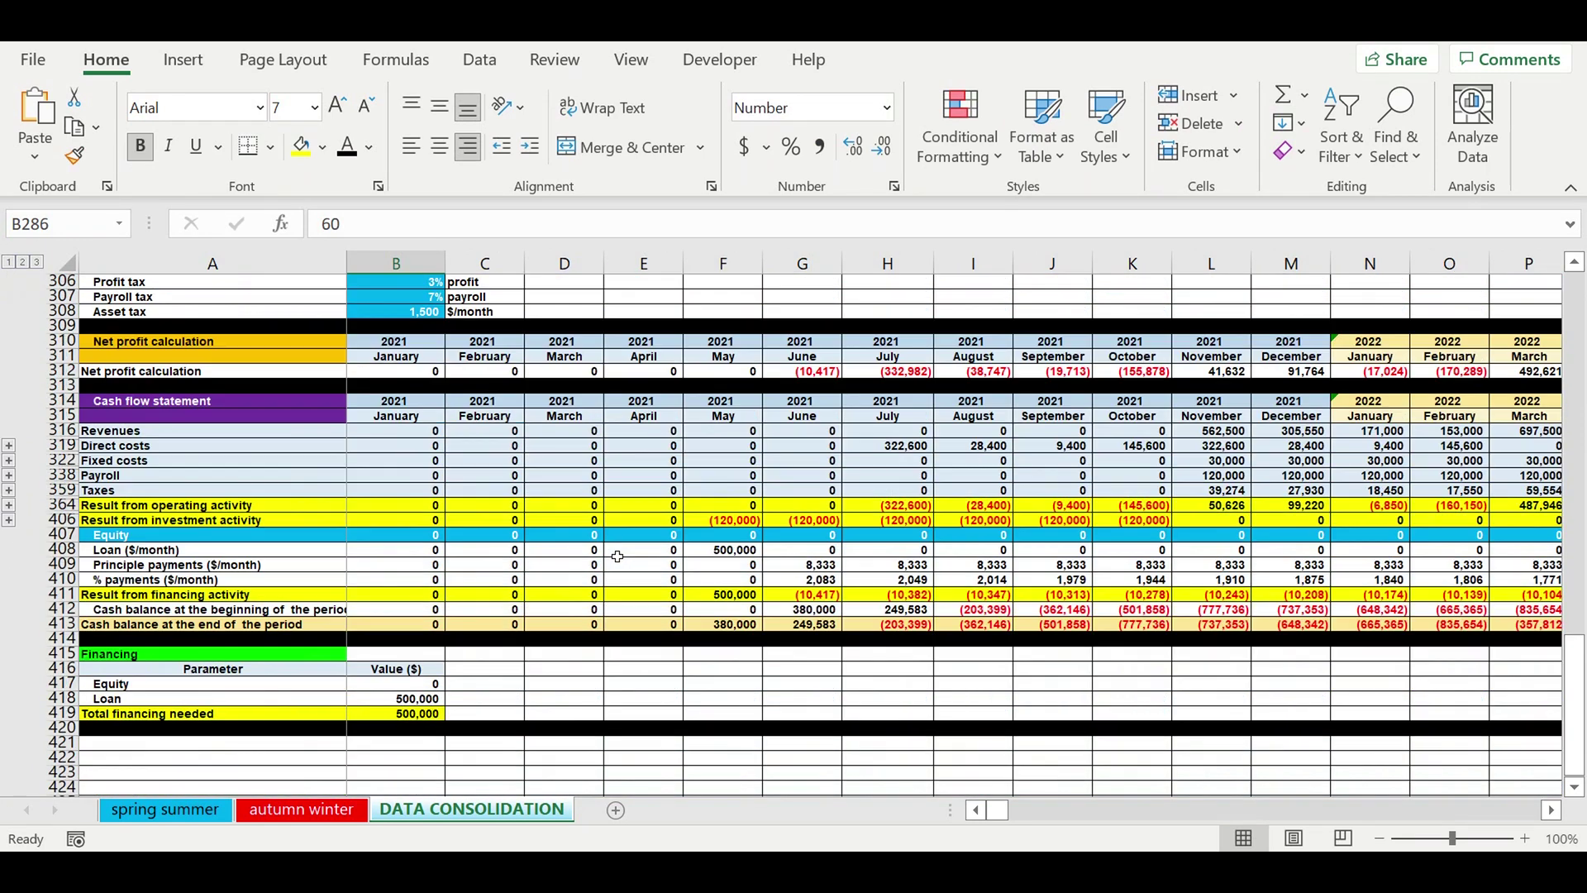
{"action": "left_click", "coordinate": [724, 551]}
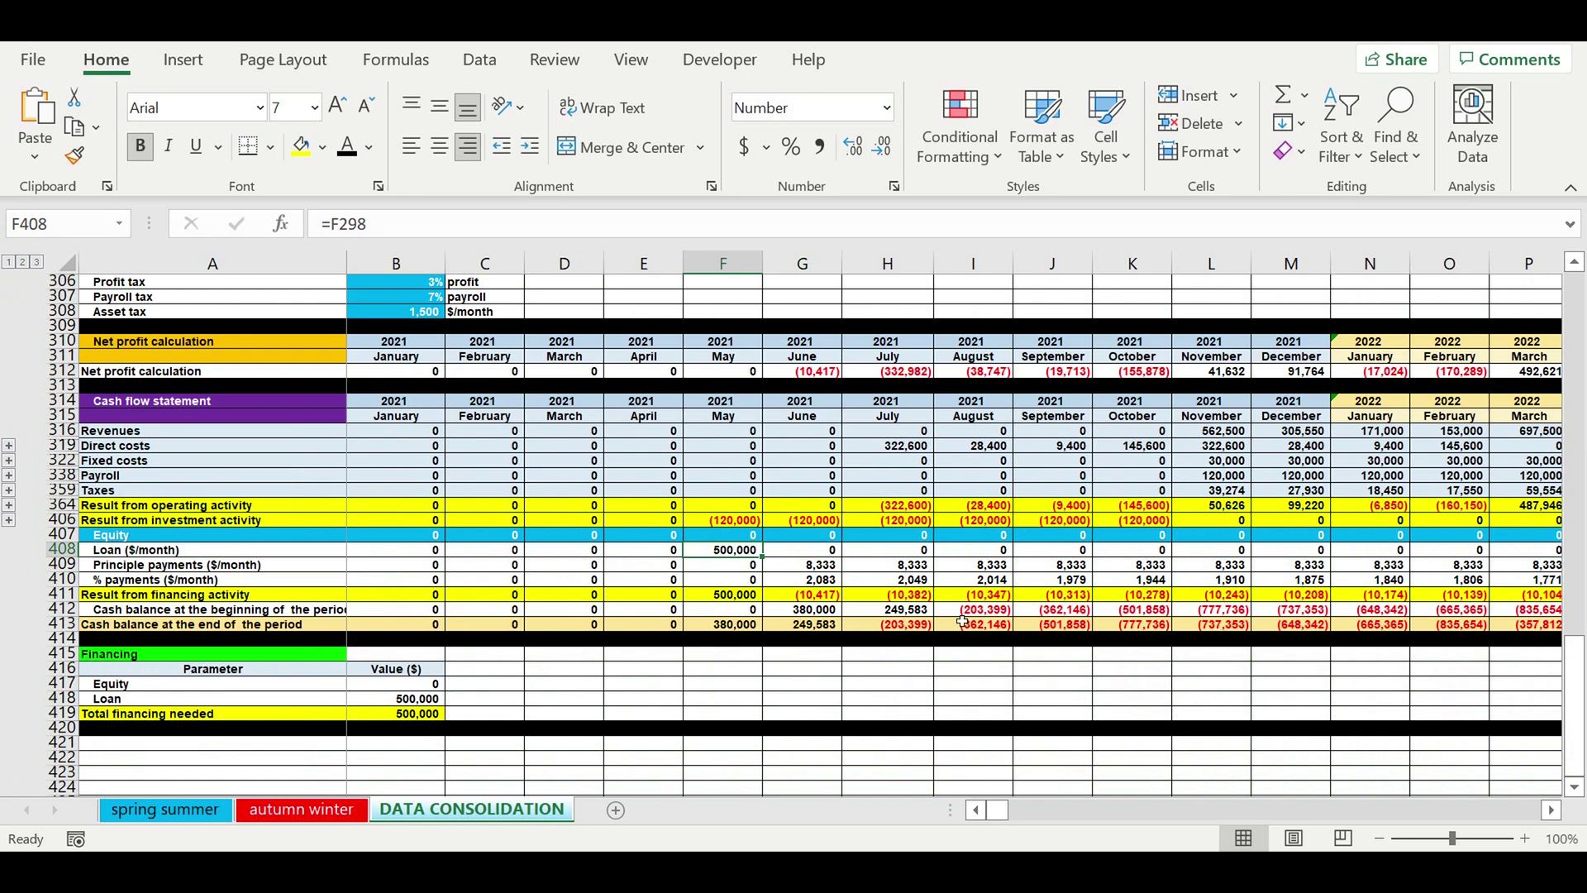
{"action": "left_click", "coordinate": [930, 628]}
{"action": "left_click_drag", "start_coordinate": [909, 536], "coordinate": [1498, 531]}
{"action": "scroll", "coordinate": [844, 572], "scroll_direction": "right", "scroll_amount": 2}
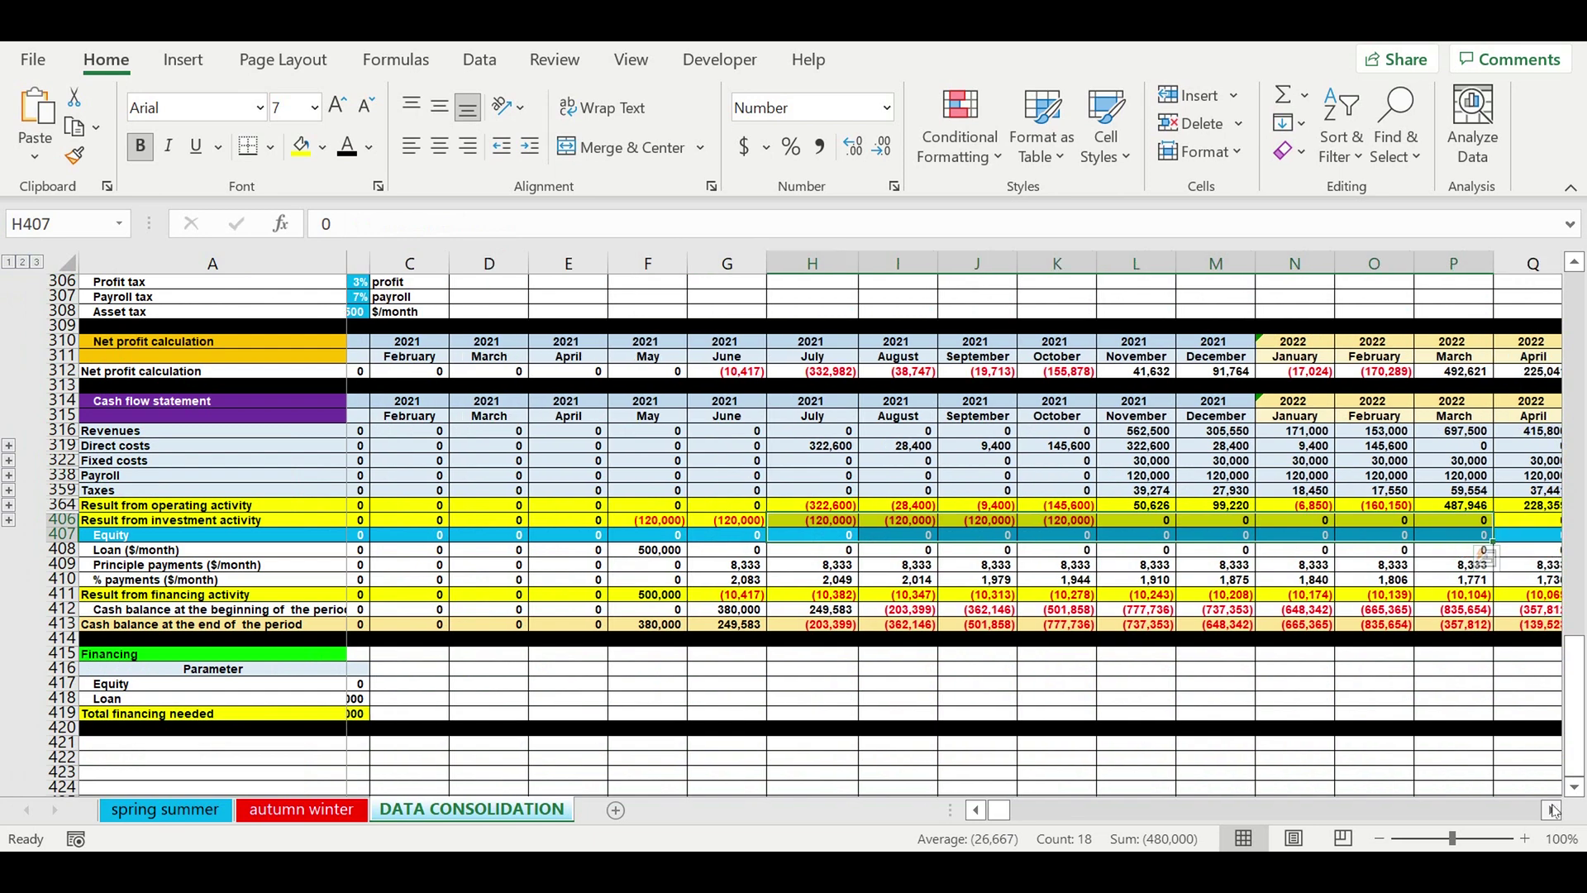
{"action": "left_click_drag", "start_coordinate": [705, 539], "coordinate": [1390, 536]}
{"action": "left_click", "coordinate": [747, 562]}
{"action": "left_click", "coordinate": [740, 538]}
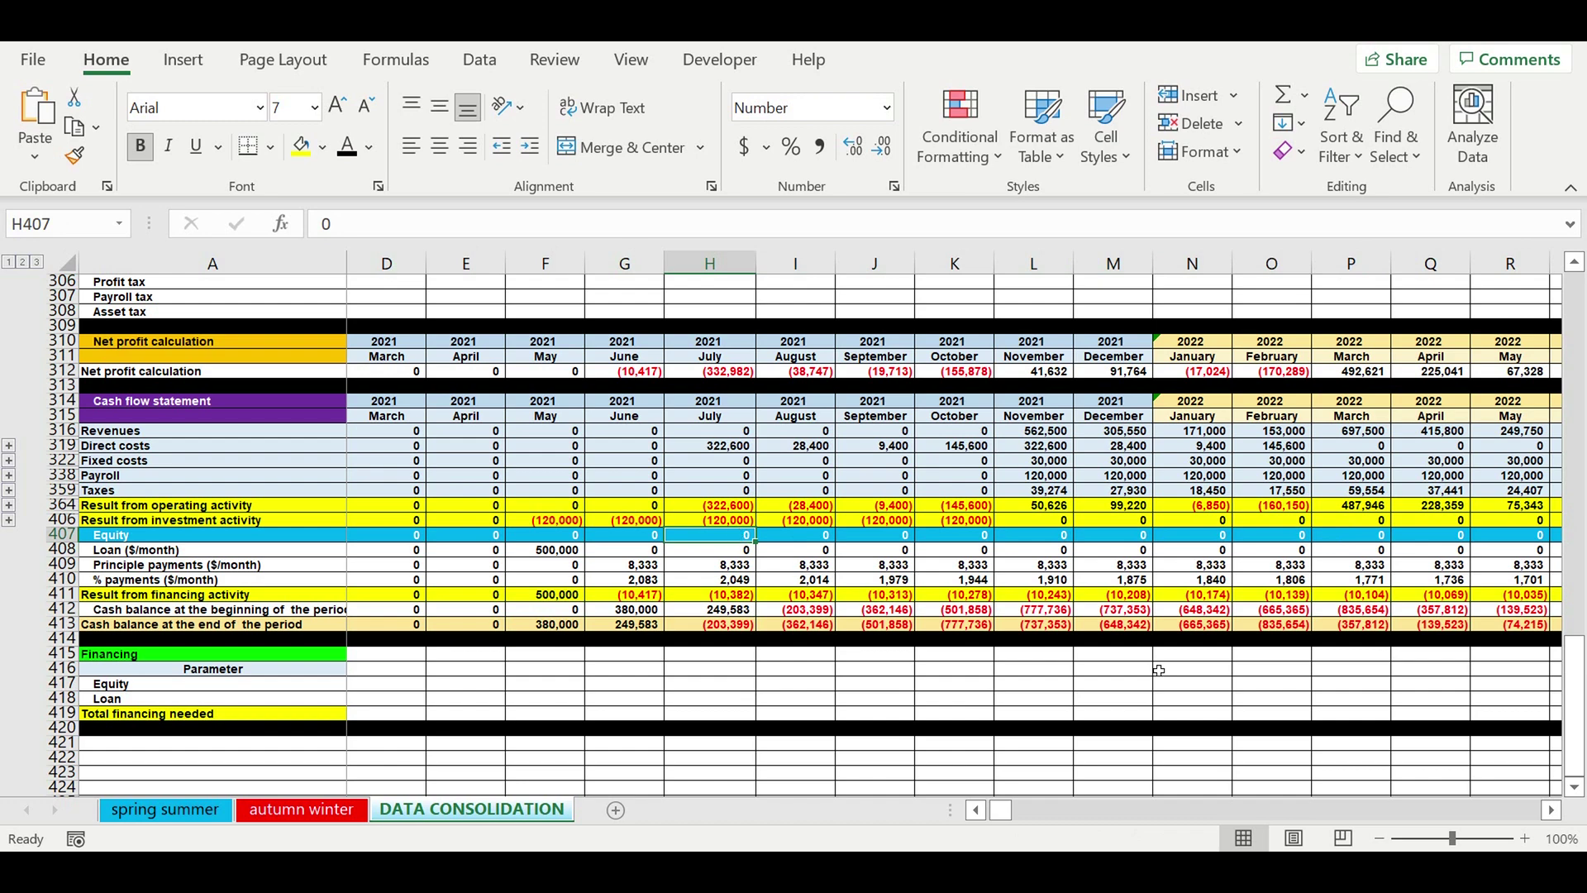
{"action": "left_click", "coordinate": [1302, 626]}
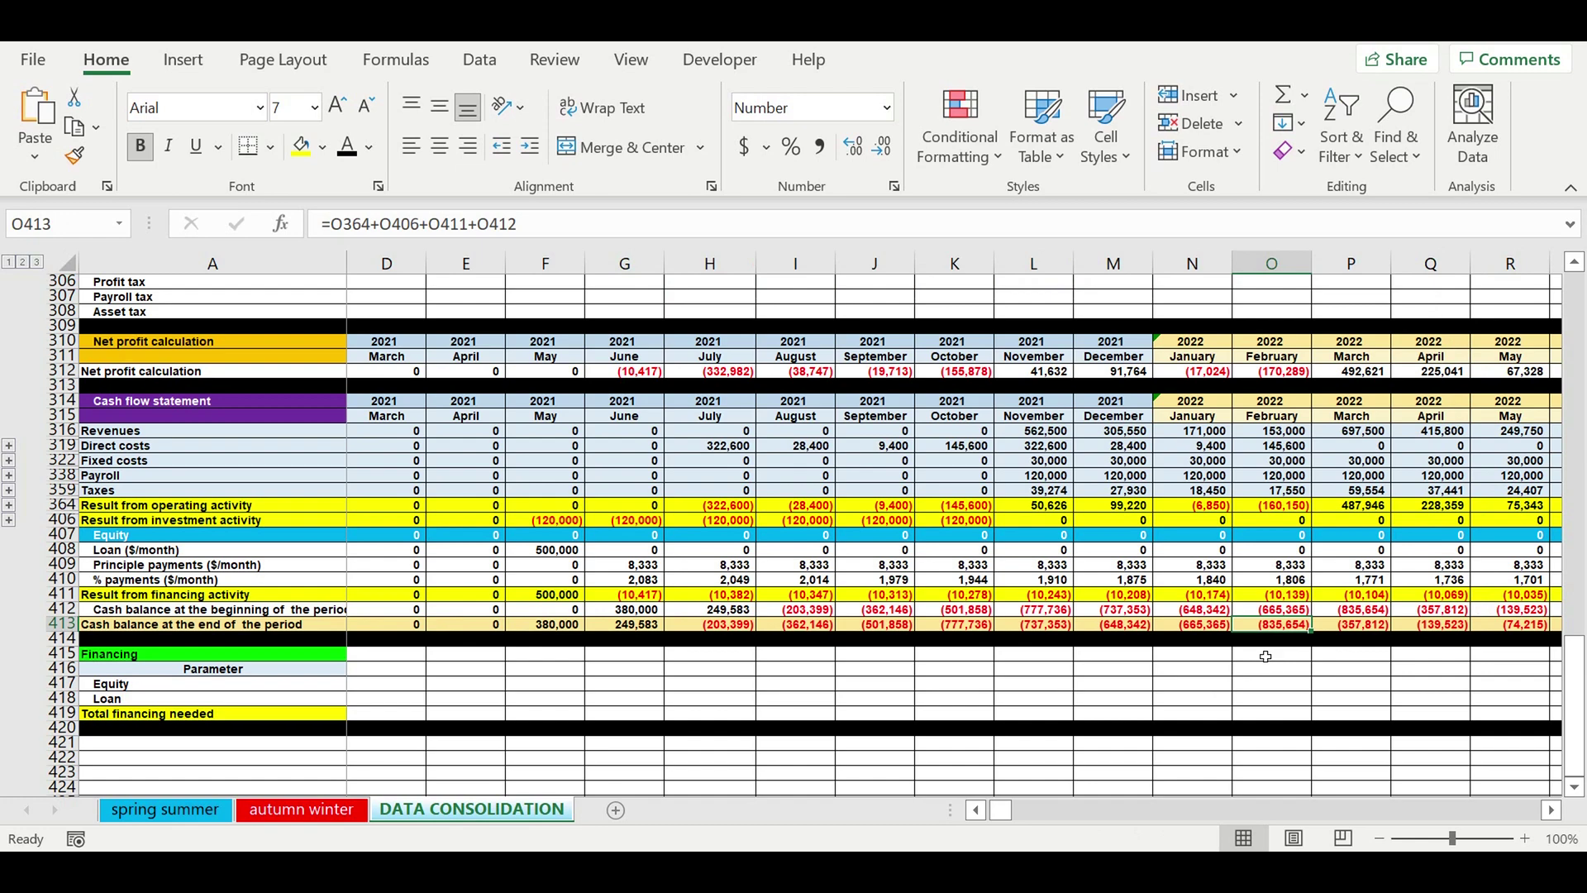
Enter 835654 as the June 2021 equity in G407.
{"action": "left_click", "coordinate": [637, 539]}
{"action": "type", "text": "8"}
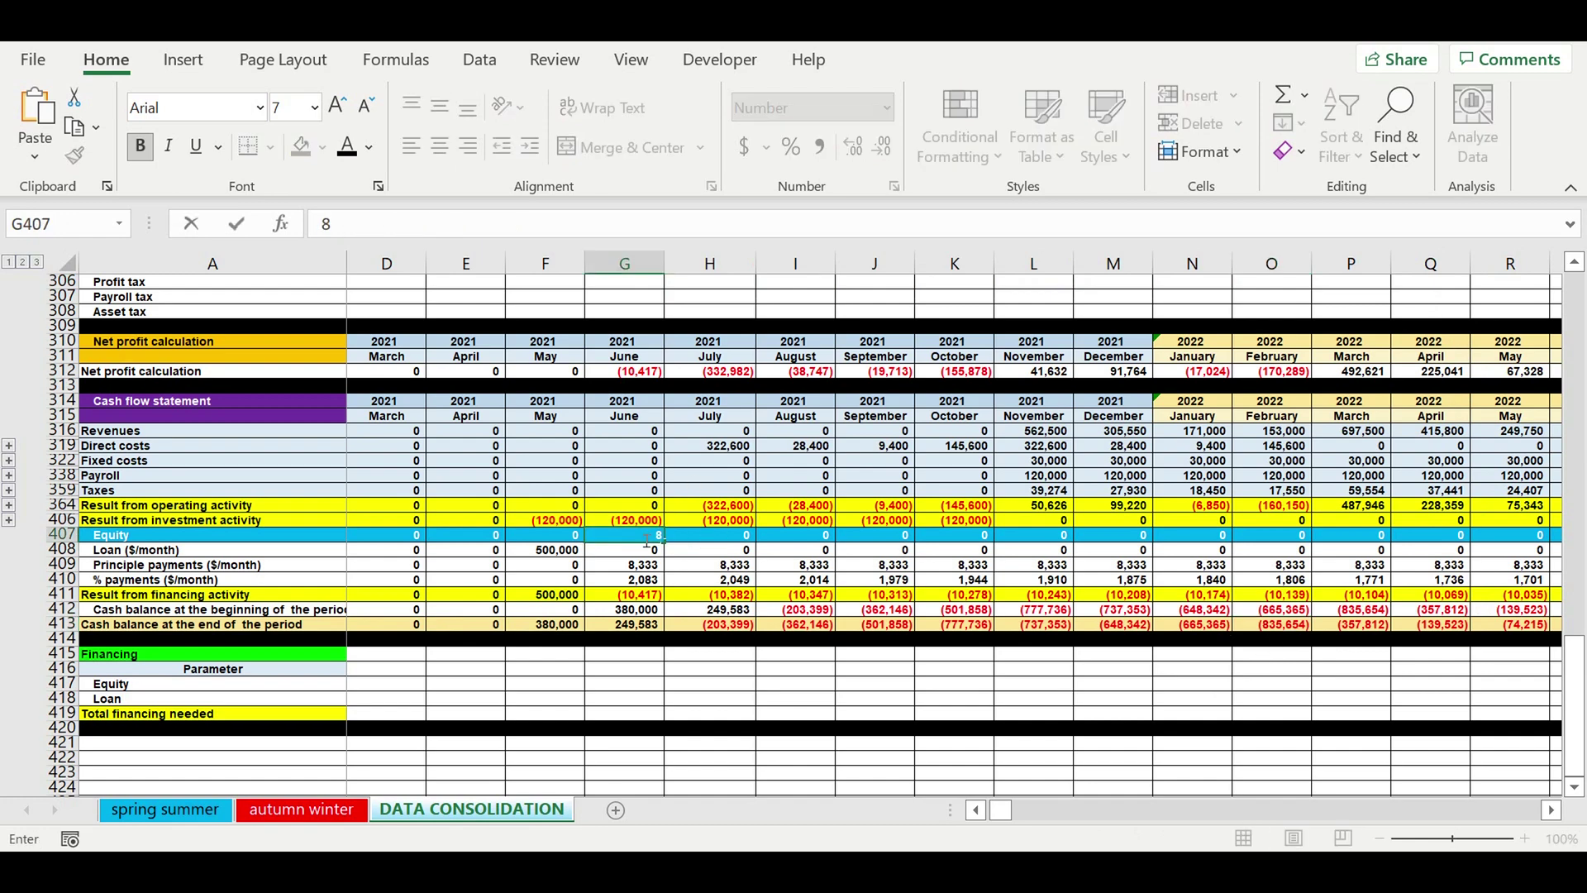
{"action": "type", "text": "35654"}
{"action": "key", "text": "Return"}
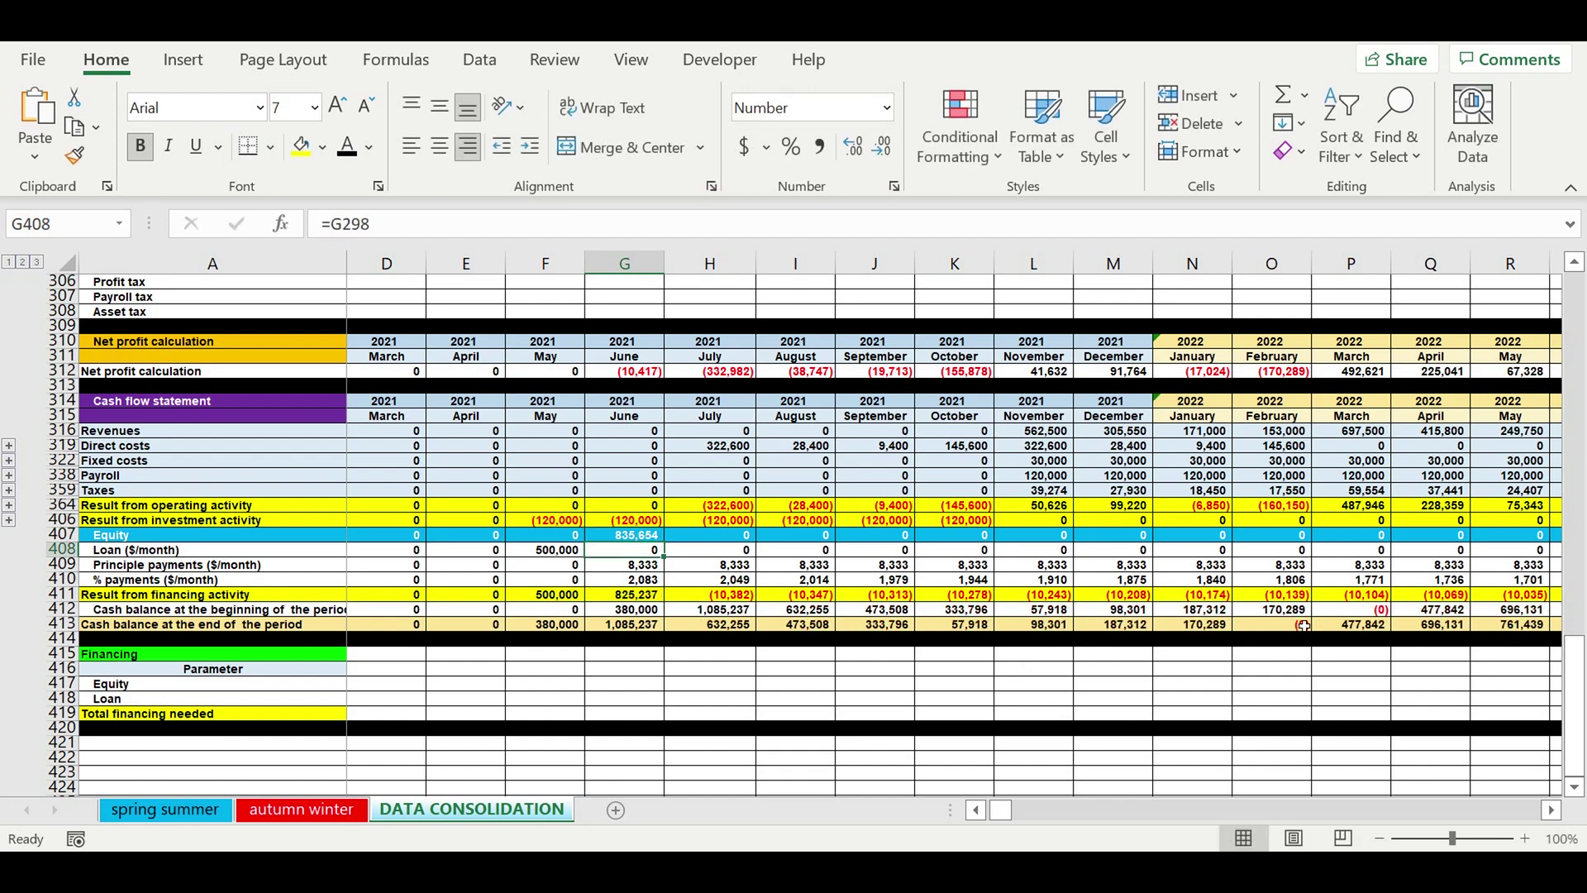
Check the February 2022 closing cash balance, the equity and loan rows, and the financing totals in B417:B419.
{"action": "left_click", "coordinate": [1277, 628]}
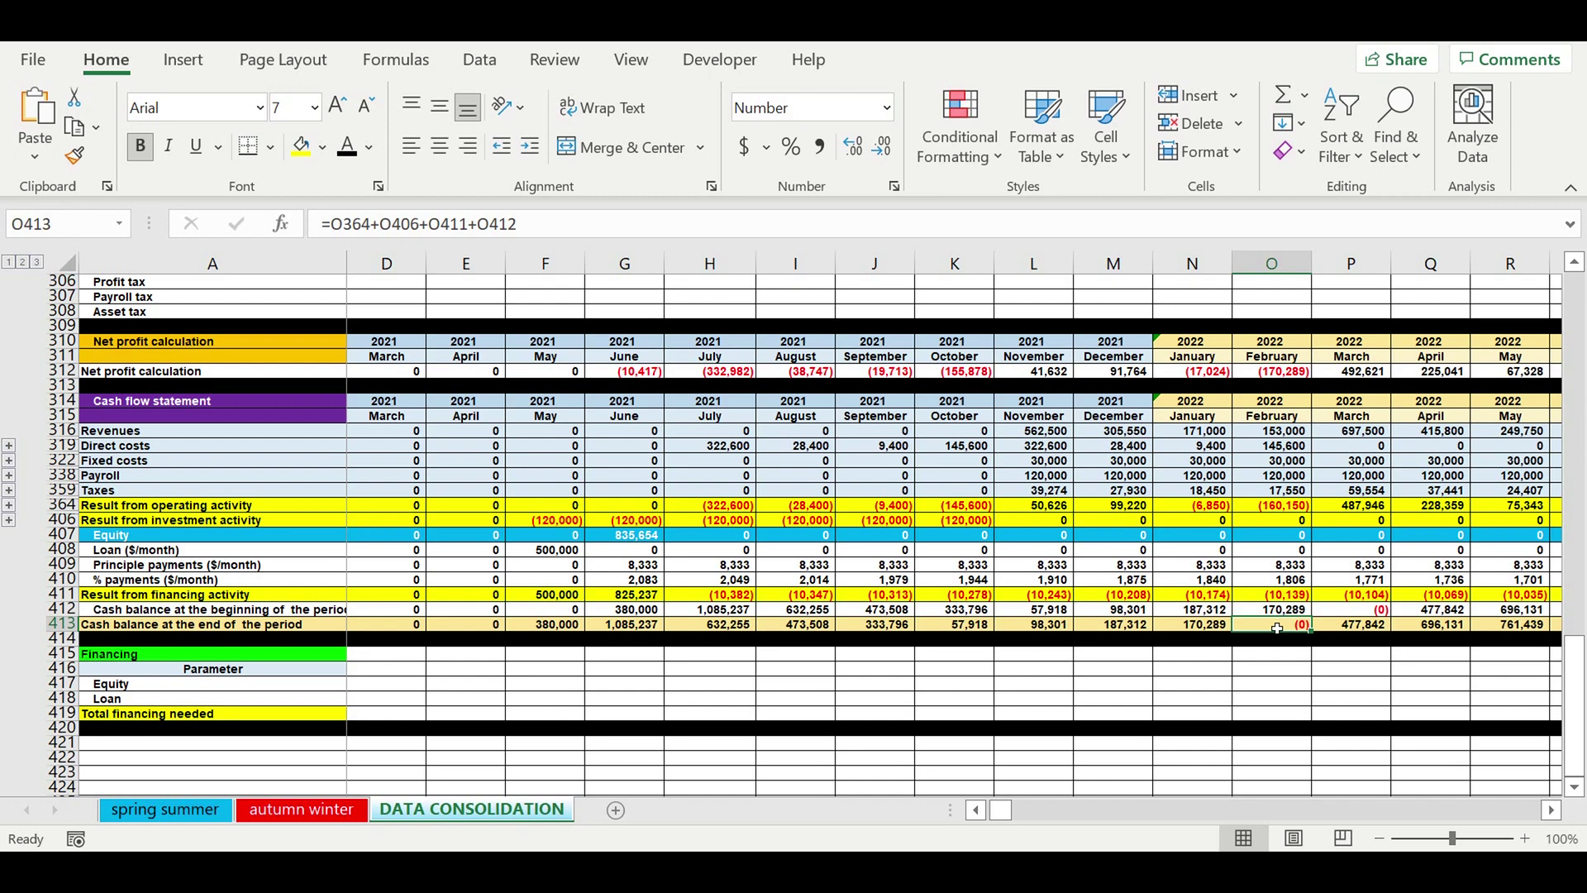
{"action": "left_click_drag", "start_coordinate": [1001, 812], "coordinate": [841, 798]}
{"action": "scroll", "coordinate": [496, 652], "scroll_direction": "down", "scroll_amount": 1}
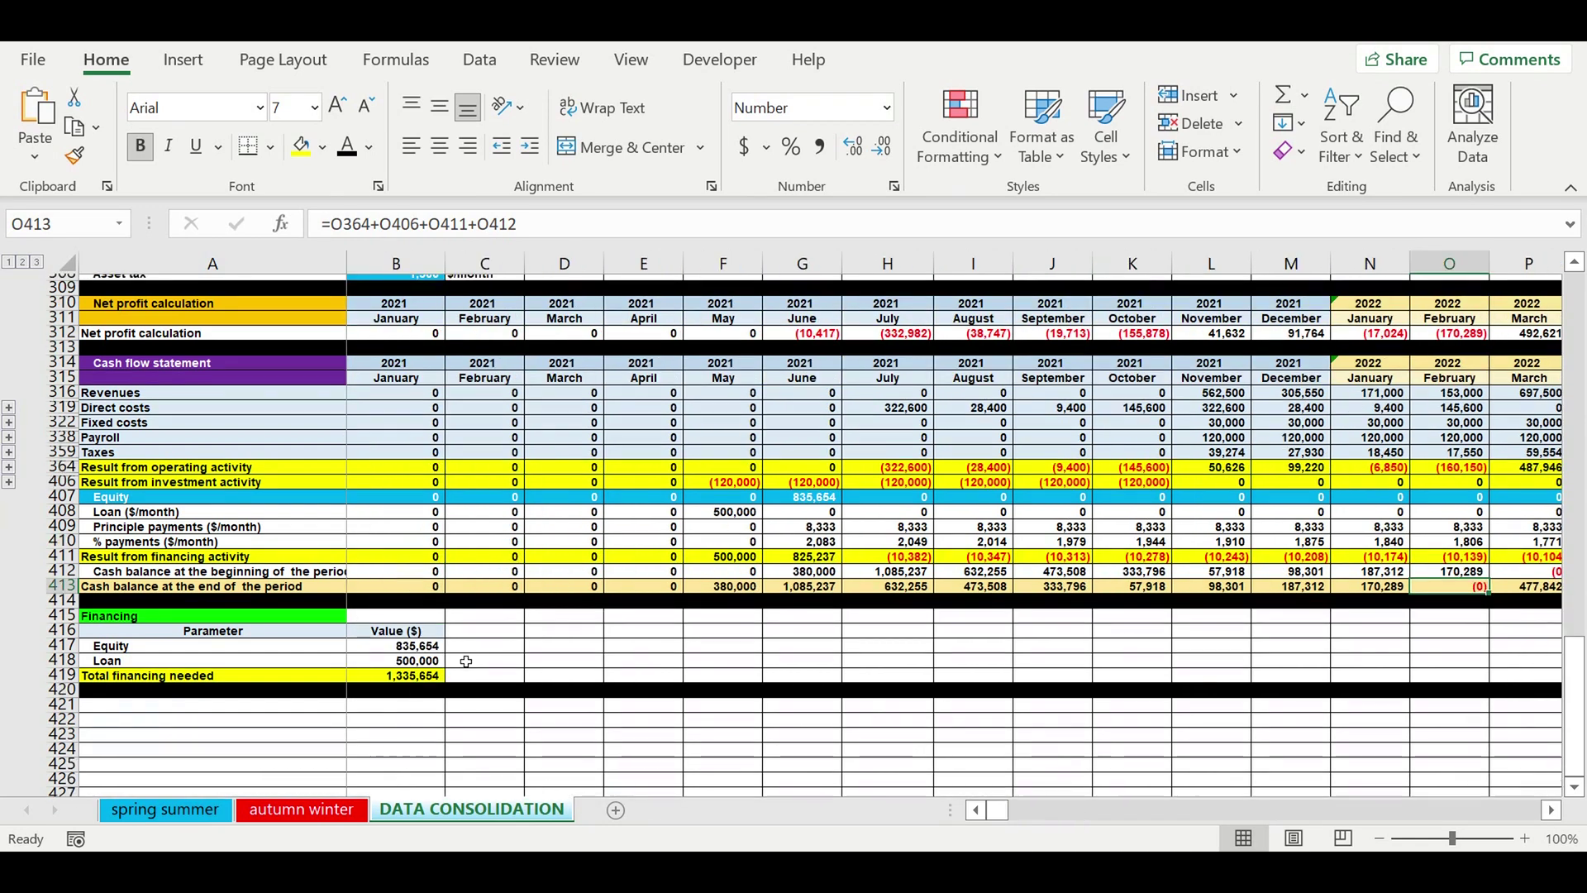
{"action": "left_click", "coordinate": [831, 522]}
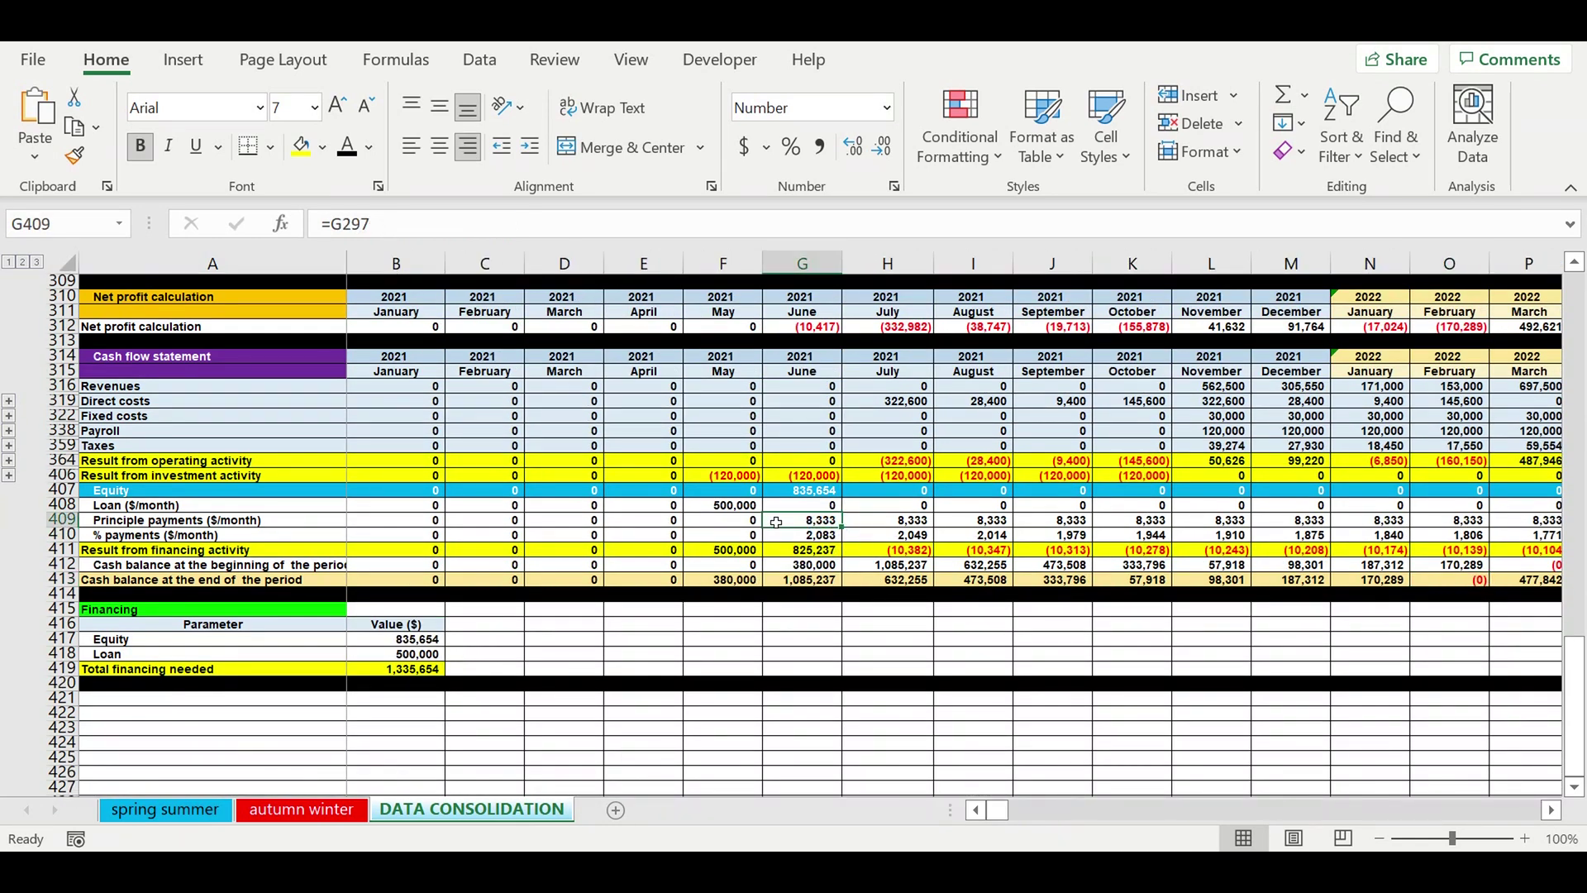
{"action": "left_click", "coordinate": [727, 506]}
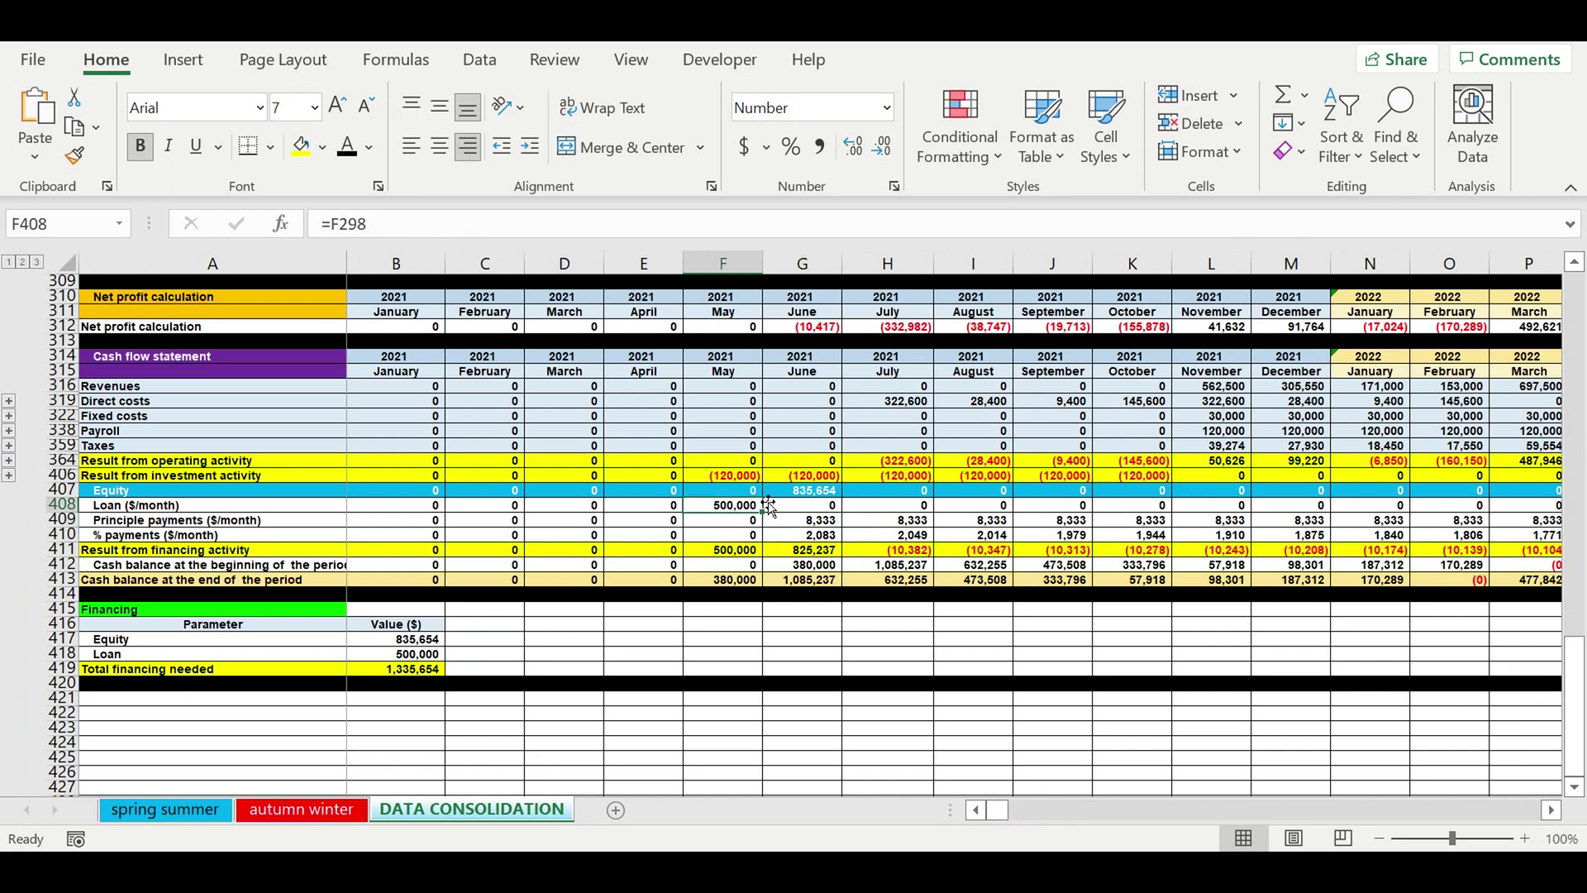
{"action": "left_click", "coordinate": [818, 489]}
{"action": "left_click_drag", "start_coordinate": [998, 811], "coordinate": [1164, 810]}
{"action": "left_click_drag", "start_coordinate": [1279, 494], "coordinate": [1280, 505]}
{"action": "left_click_drag", "start_coordinate": [1163, 810], "coordinate": [998, 810]}
{"action": "left_click_drag", "start_coordinate": [427, 647], "coordinate": [418, 661]}
{"action": "left_click", "coordinate": [404, 671]}
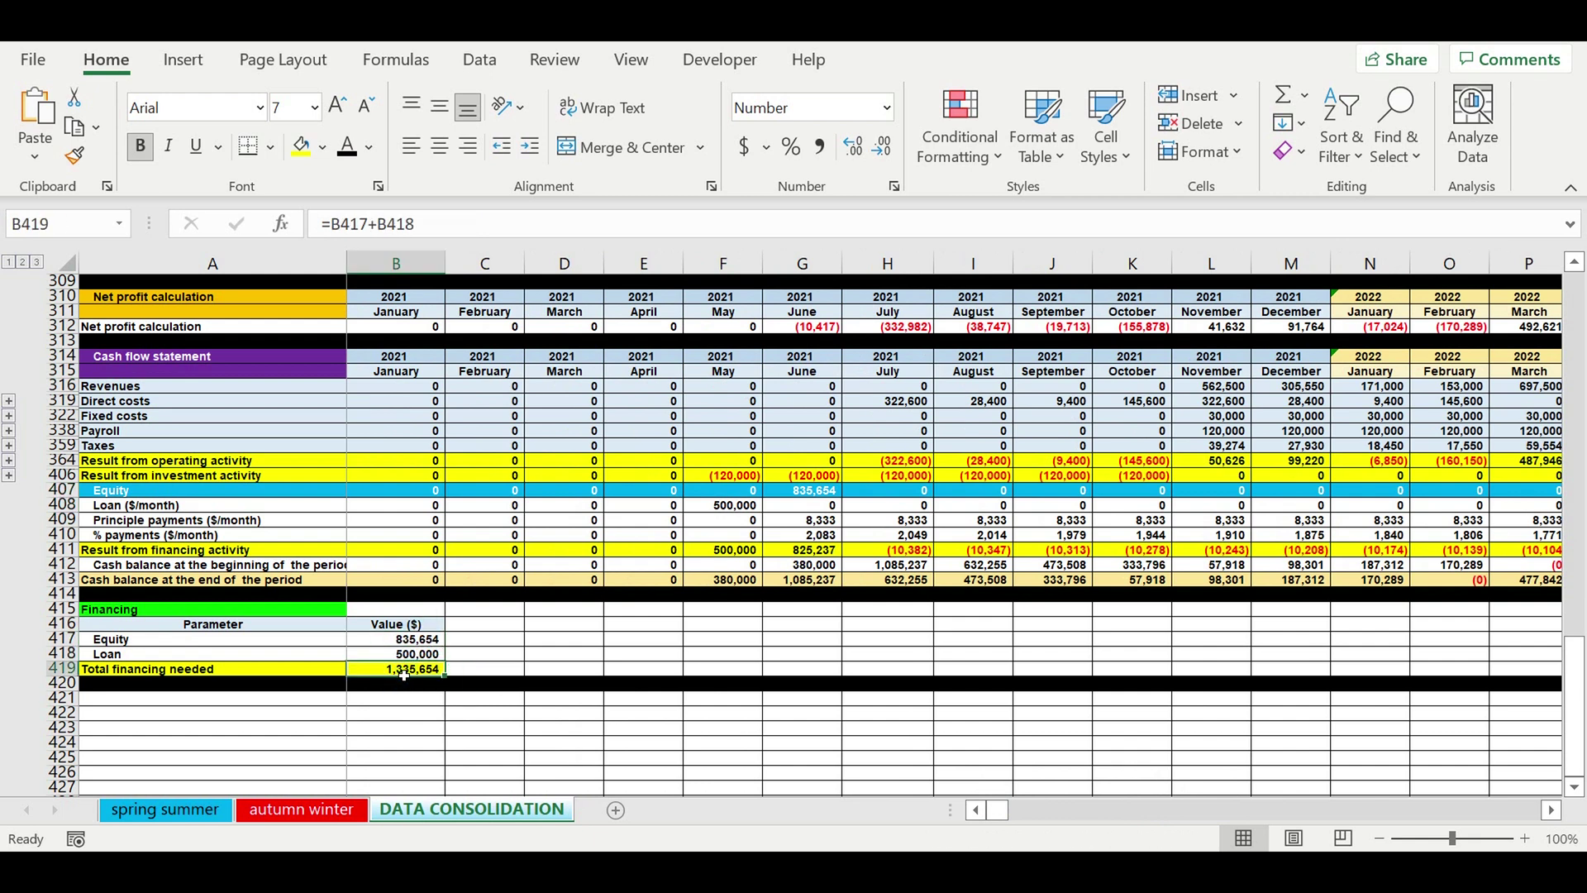
{"action": "left_click", "coordinate": [536, 714]}
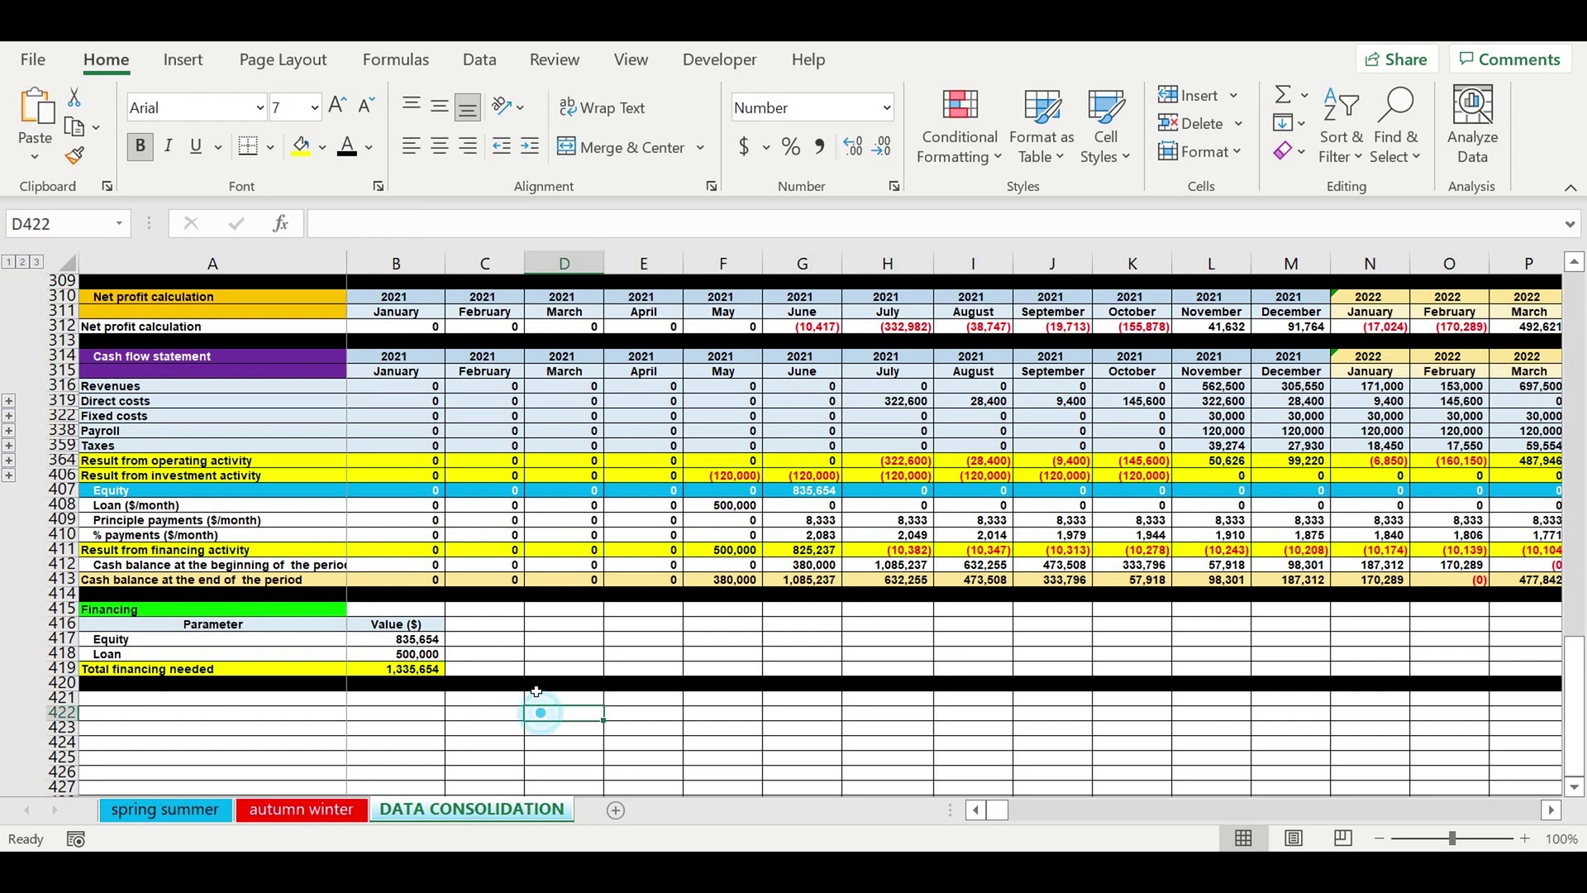
Review the June 2021 equity input, the loan parameters in B282:B288 and the Equity line of the cash flow statement.
{"action": "left_click", "coordinate": [835, 491]}
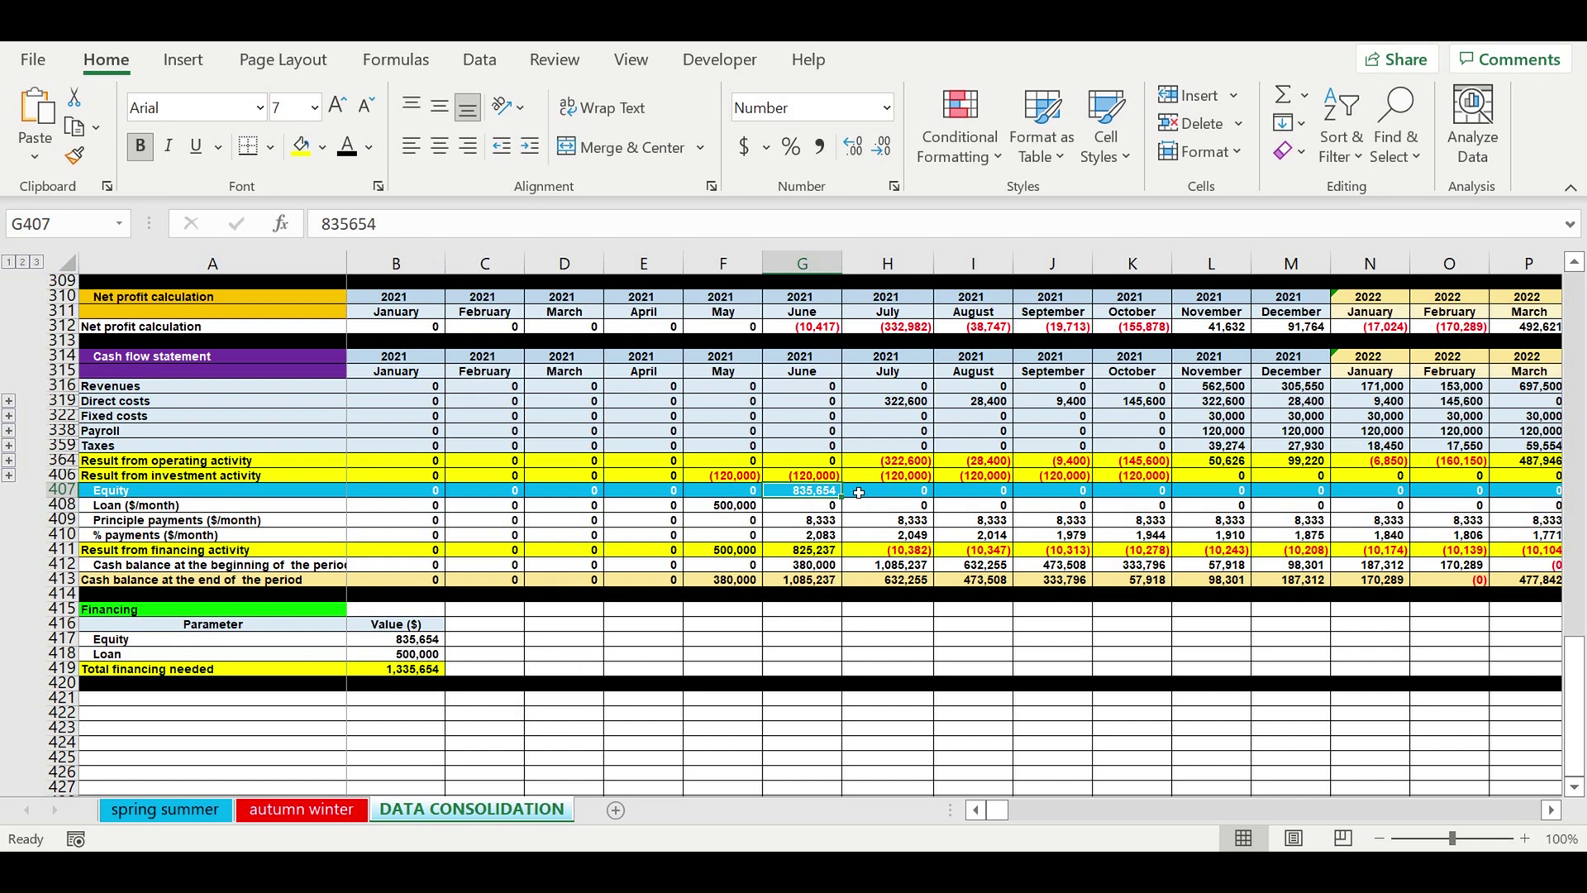
{"action": "scroll", "coordinate": [633, 497], "scroll_direction": "up", "scroll_amount": 2}
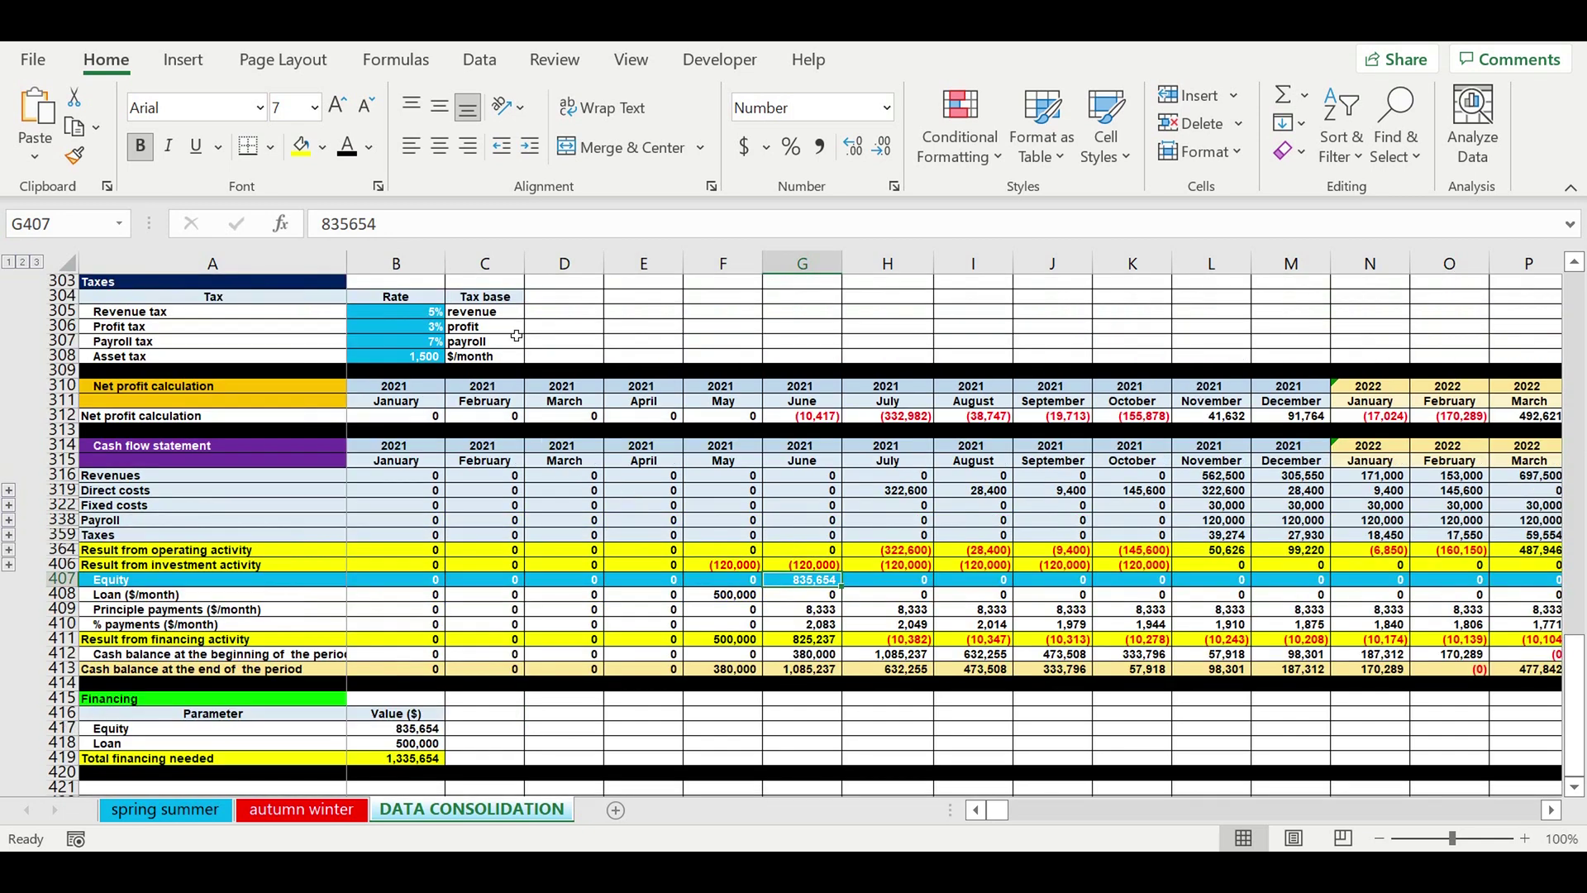
{"action": "scroll", "coordinate": [516, 335], "scroll_direction": "up", "scroll_amount": 8}
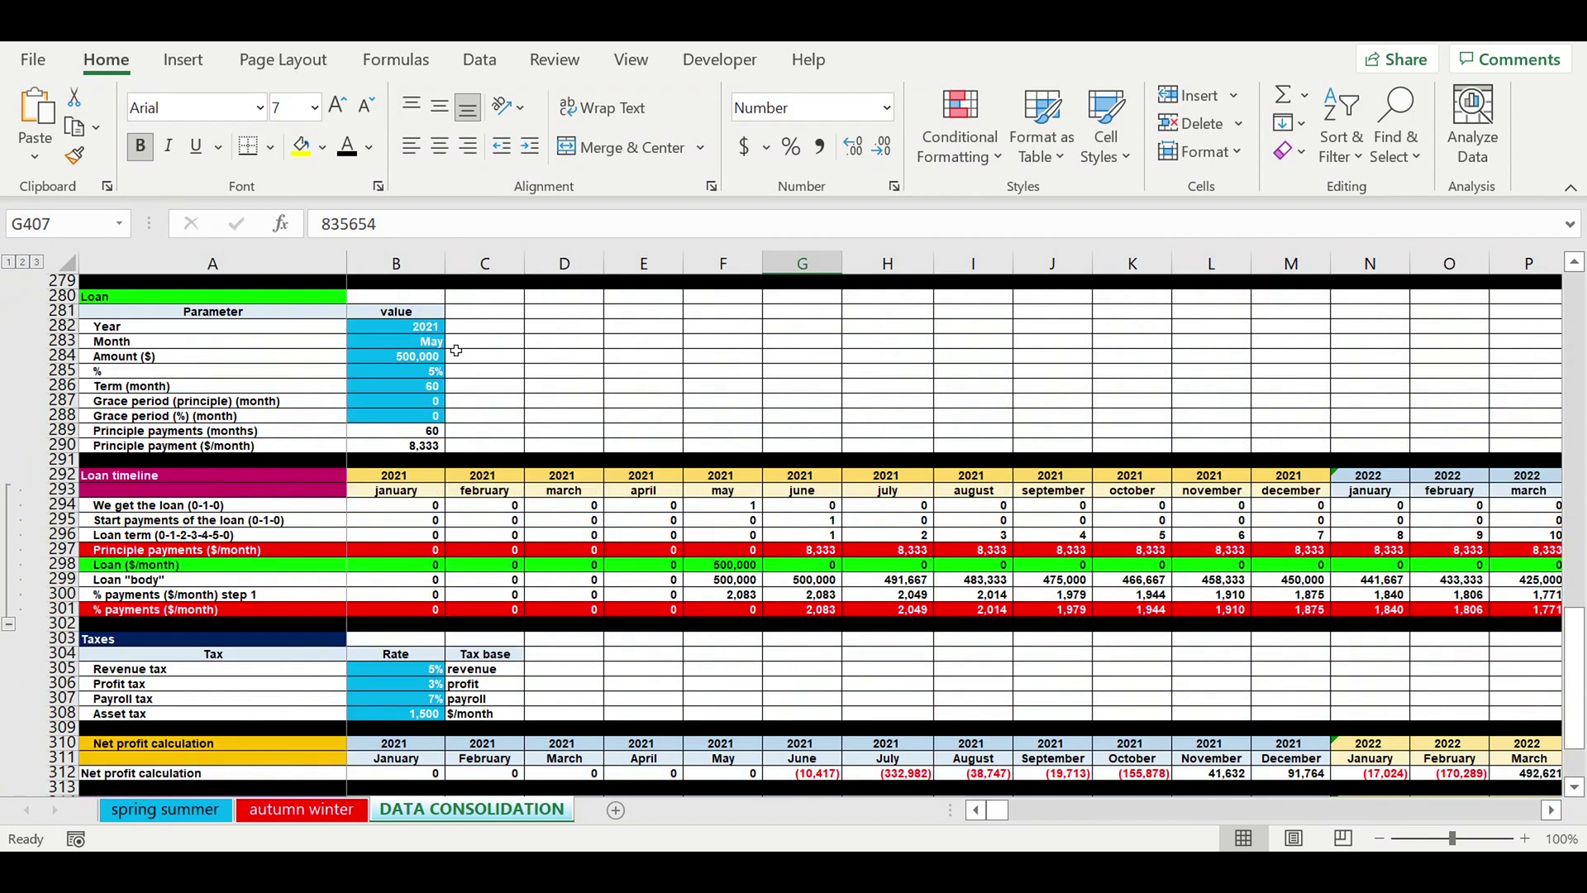
{"action": "left_click_drag", "start_coordinate": [421, 327], "coordinate": [422, 417]}
{"action": "scroll", "coordinate": [608, 570], "scroll_direction": "down", "scroll_amount": 9}
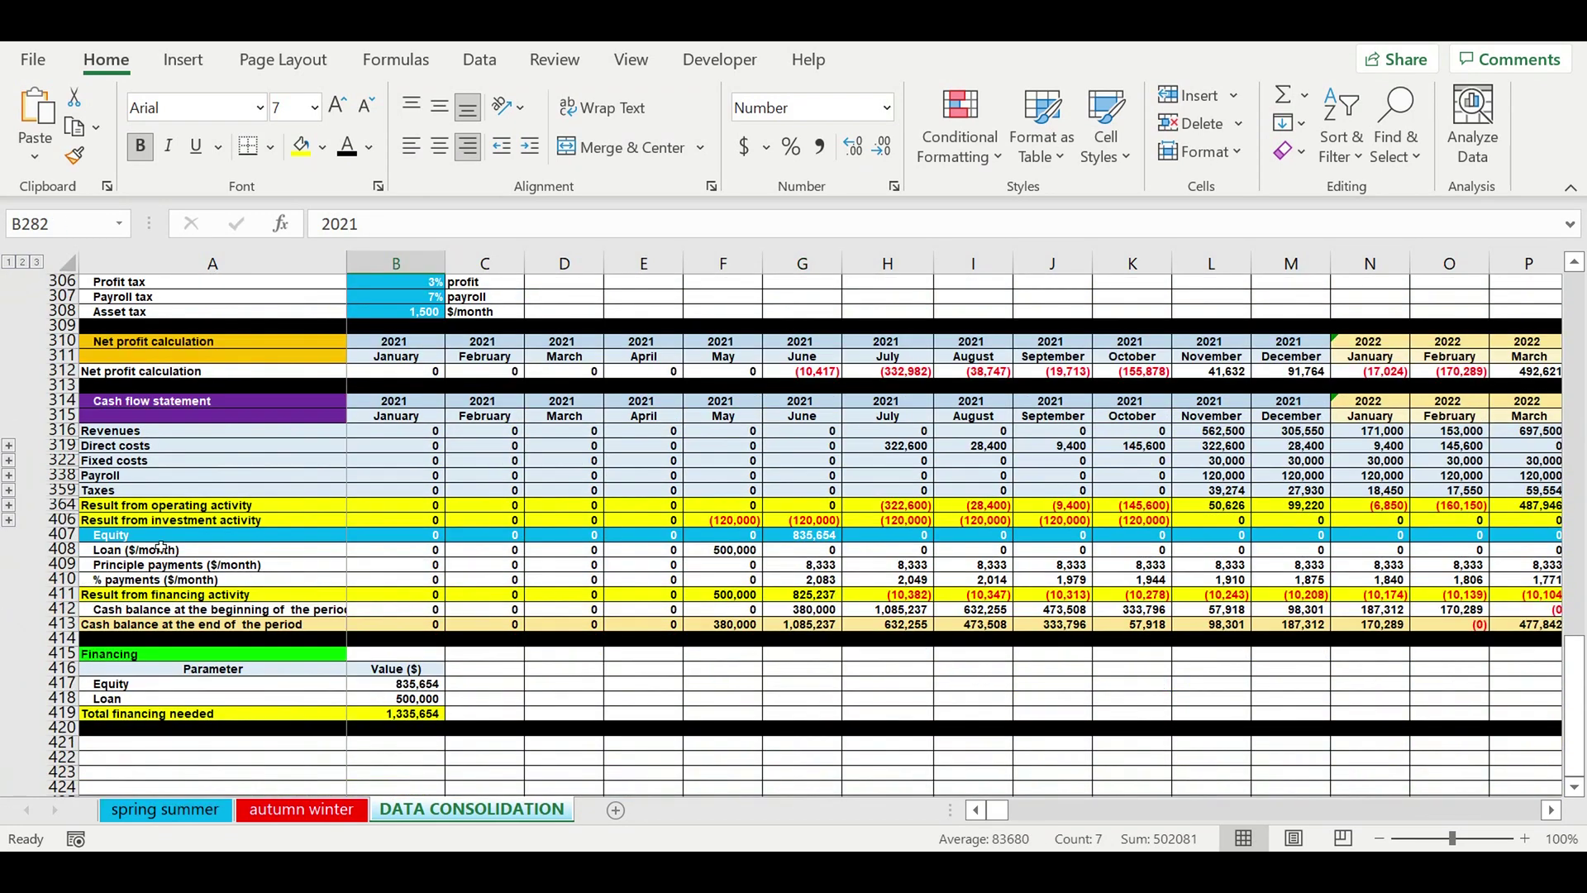
{"action": "left_click", "coordinate": [134, 539]}
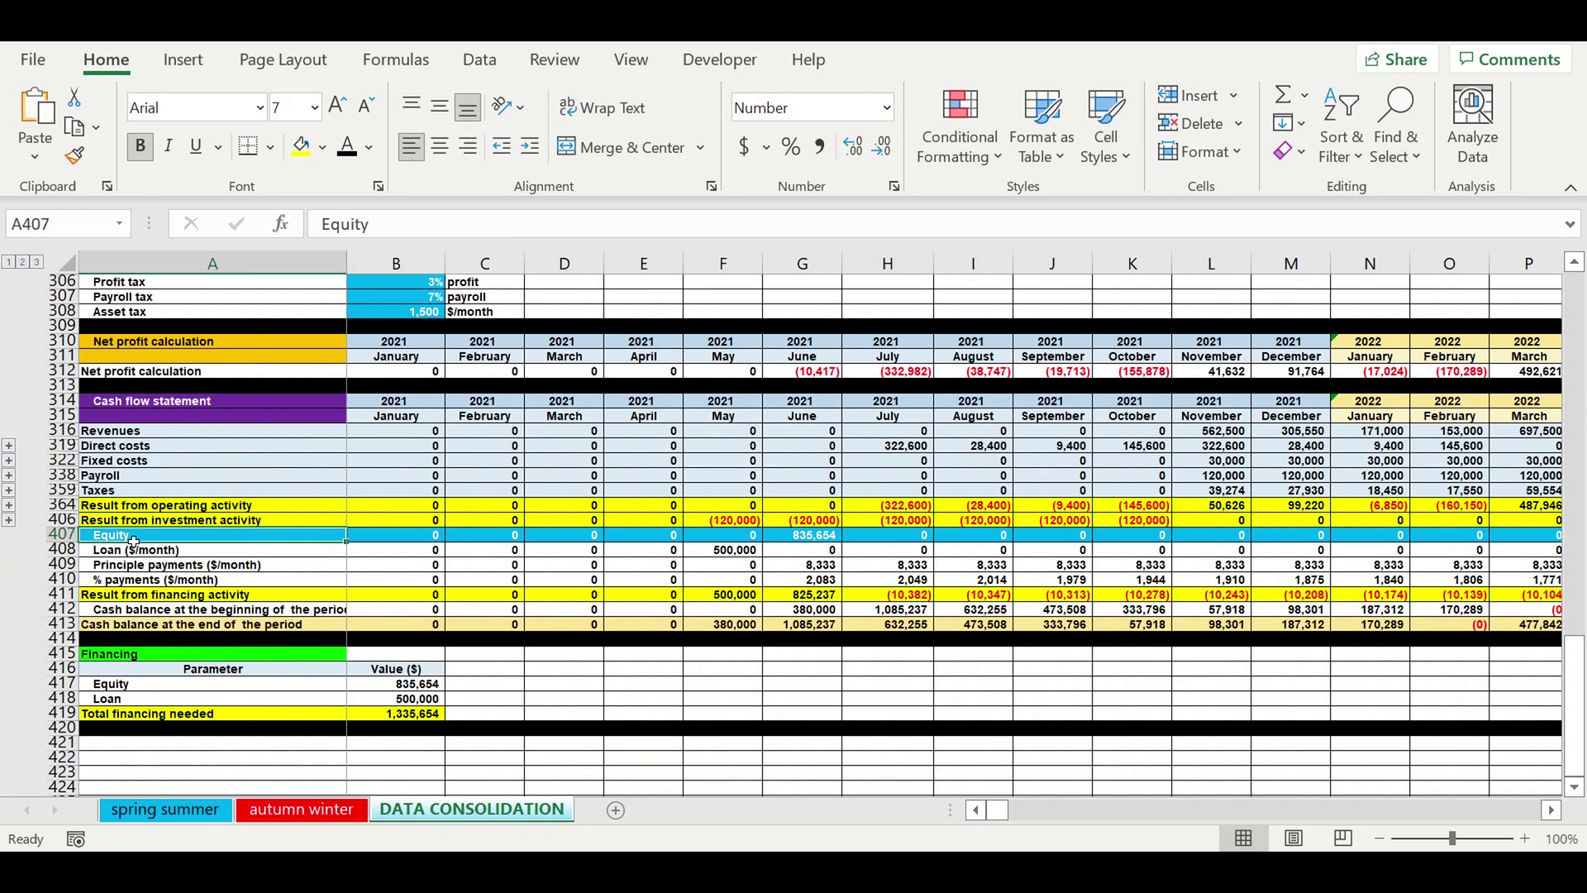
{"action": "left_click", "coordinate": [319, 477]}
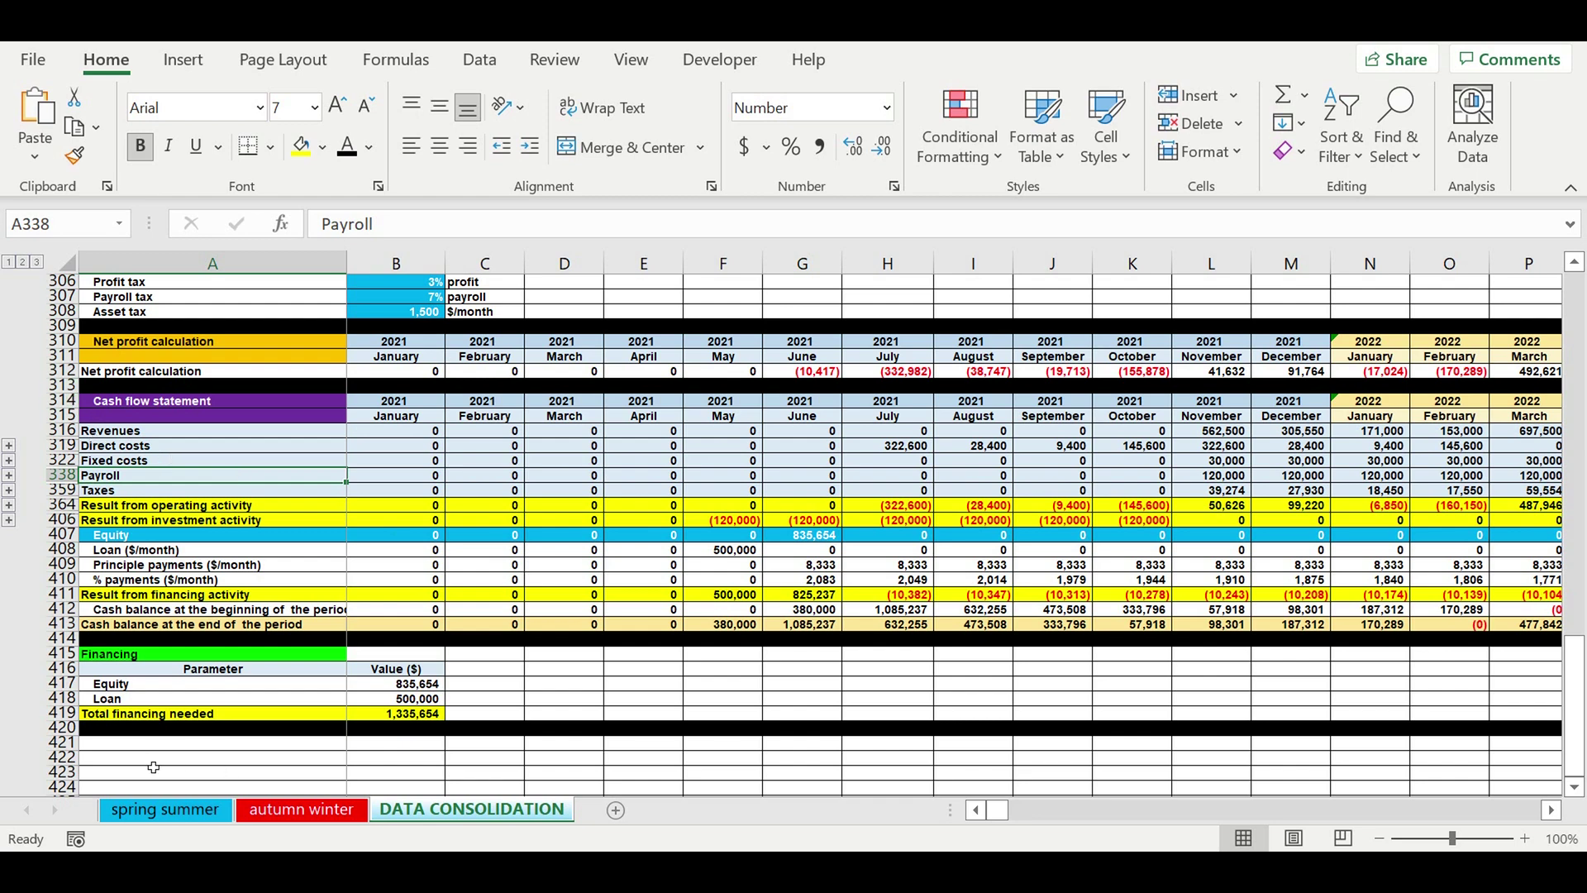
Copy the cash flow statement's year and month header rows 314:315 to rows 421:422 below the financing block.
{"action": "left_click_drag", "start_coordinate": [62, 401], "coordinate": [60, 417]}
{"action": "key", "text": "ctrl+c"}
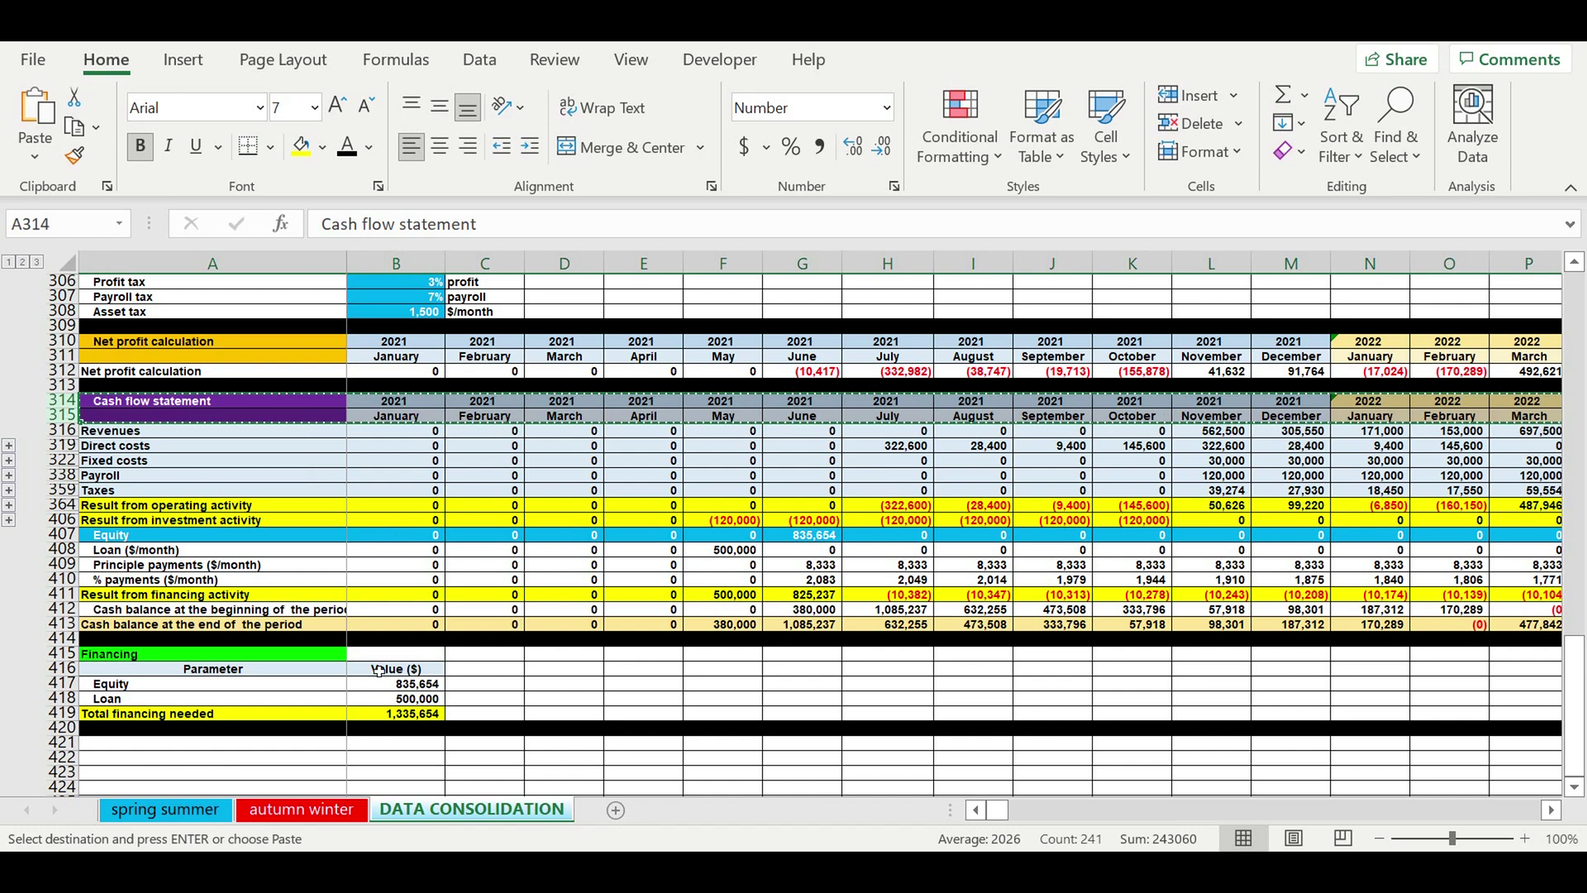
{"action": "scroll", "coordinate": [368, 657], "scroll_direction": "down", "scroll_amount": 3}
{"action": "left_click", "coordinate": [339, 616]}
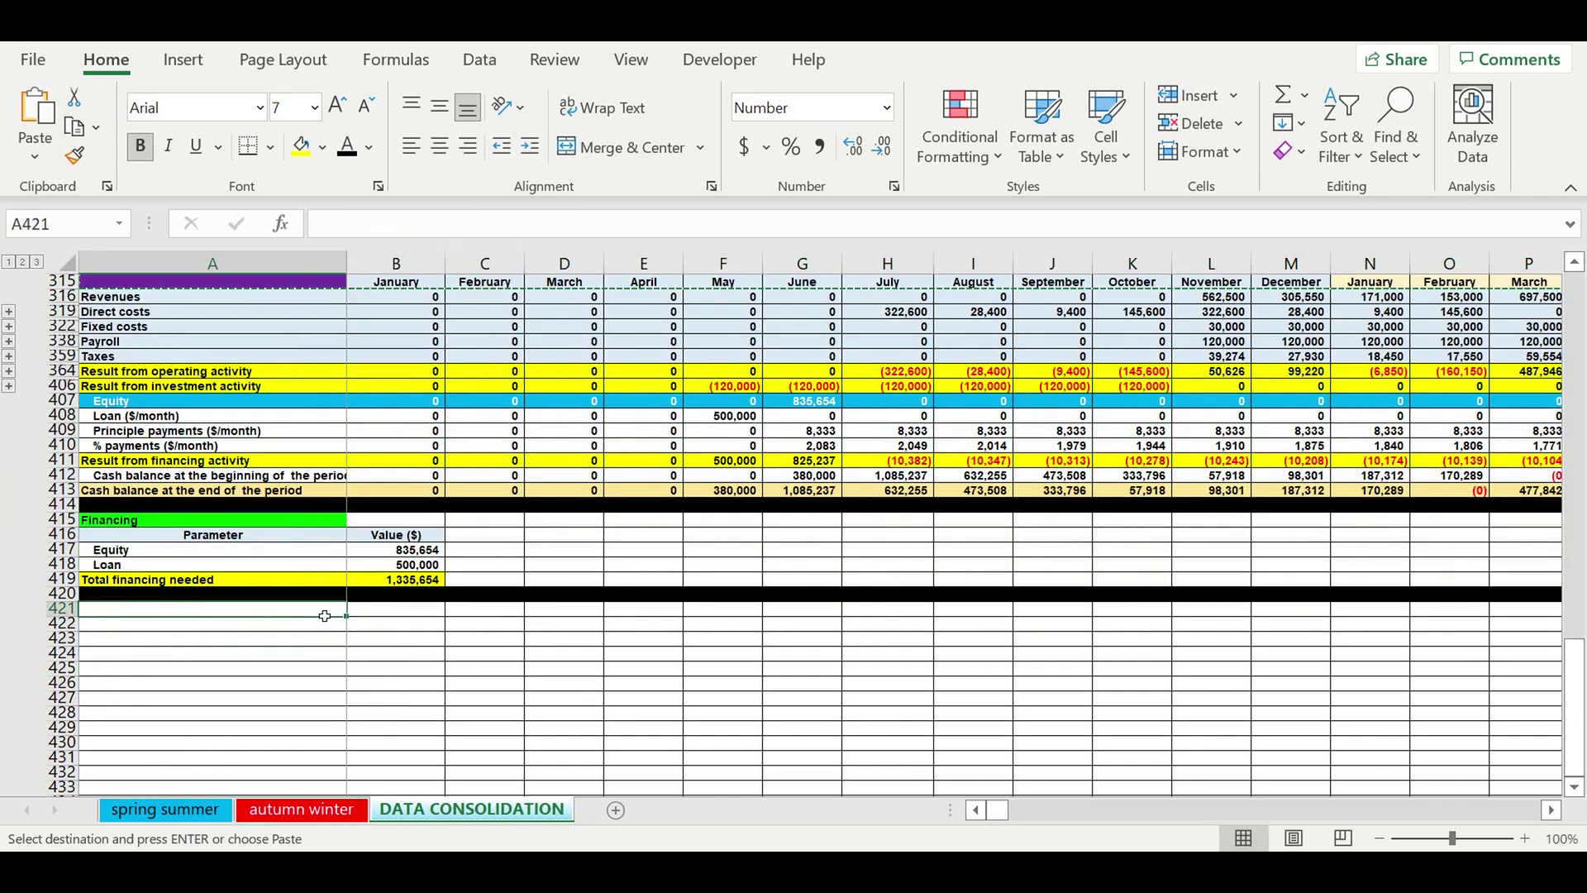
{"action": "key", "text": "ctrl+v"}
{"action": "left_click", "coordinate": [276, 658]}
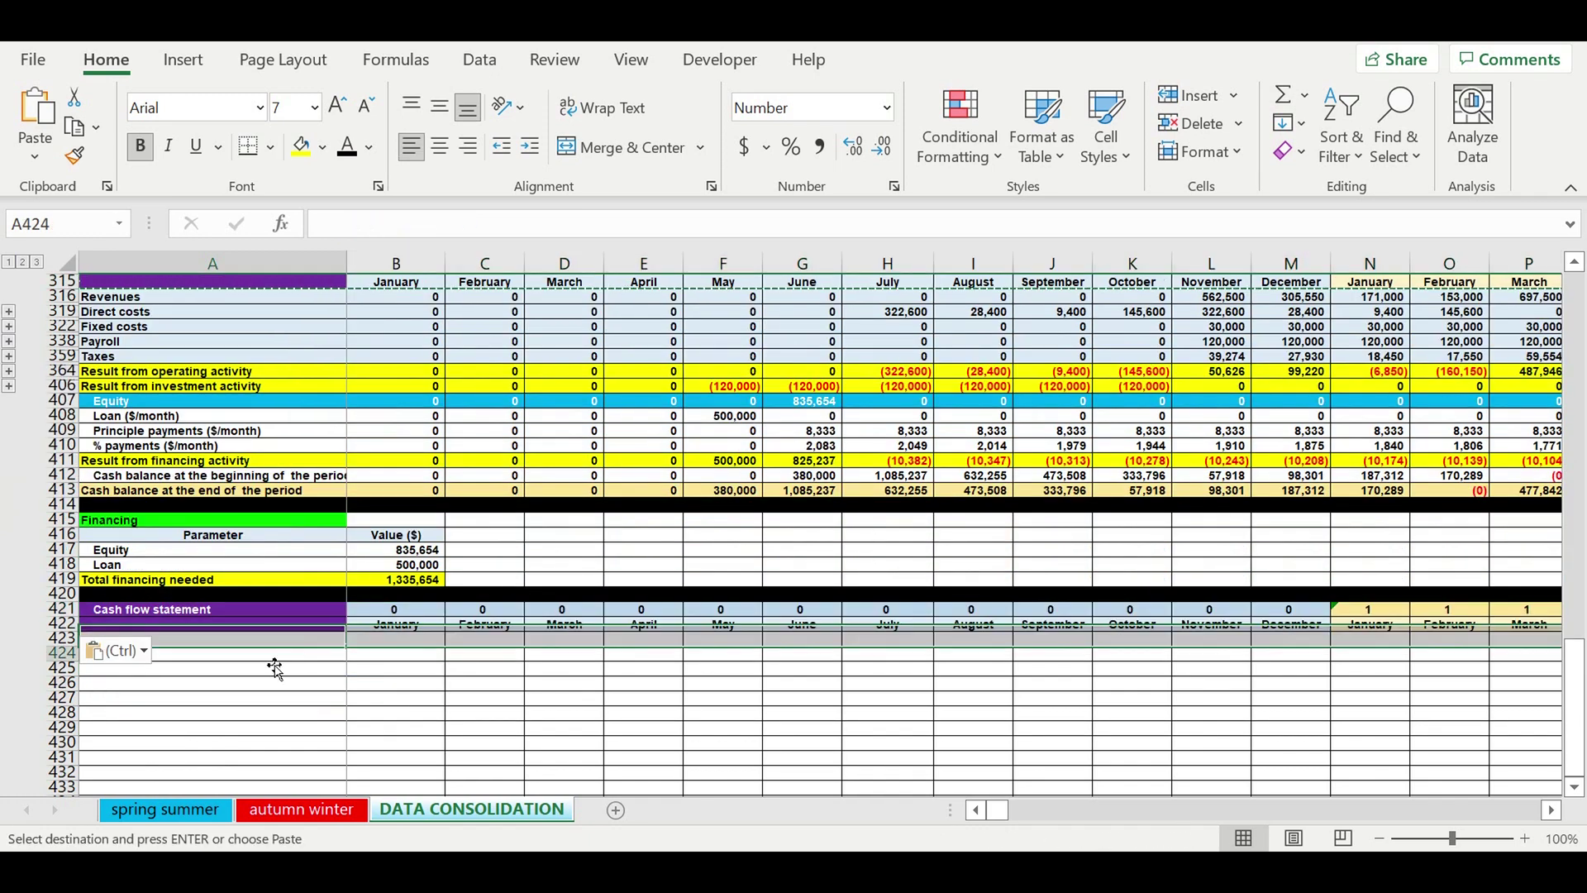
Link the copied year header in row 421 to the years in row 314, starting with =B314 in B421.
{"action": "left_click", "coordinate": [391, 616]}
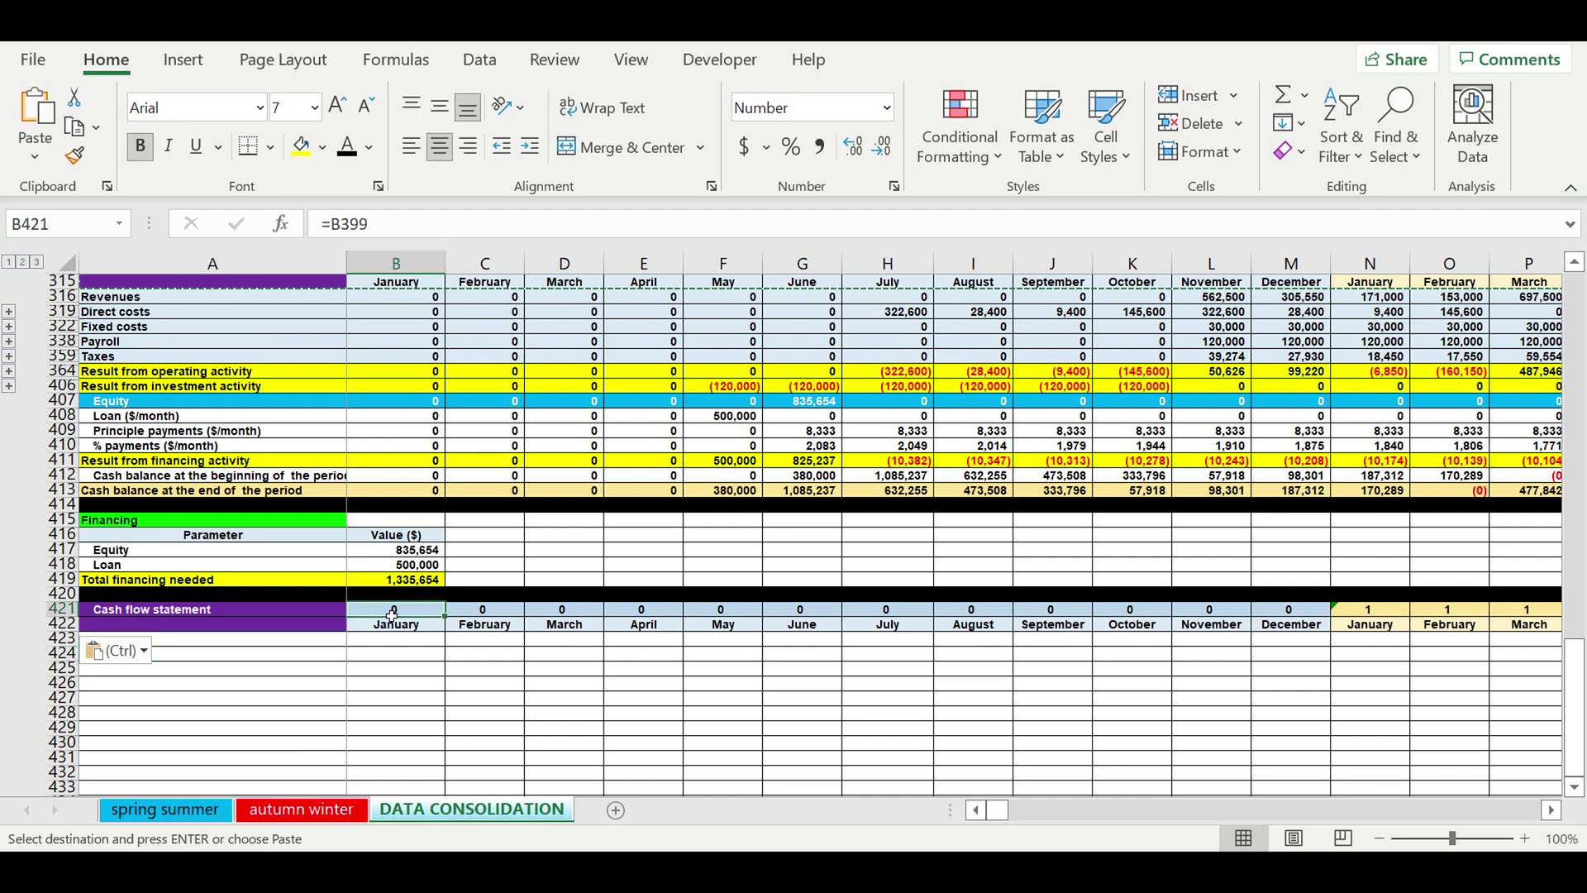
{"action": "type", "text": "="}
{"action": "scroll", "coordinate": [389, 328], "scroll_direction": "up", "scroll_amount": 1}
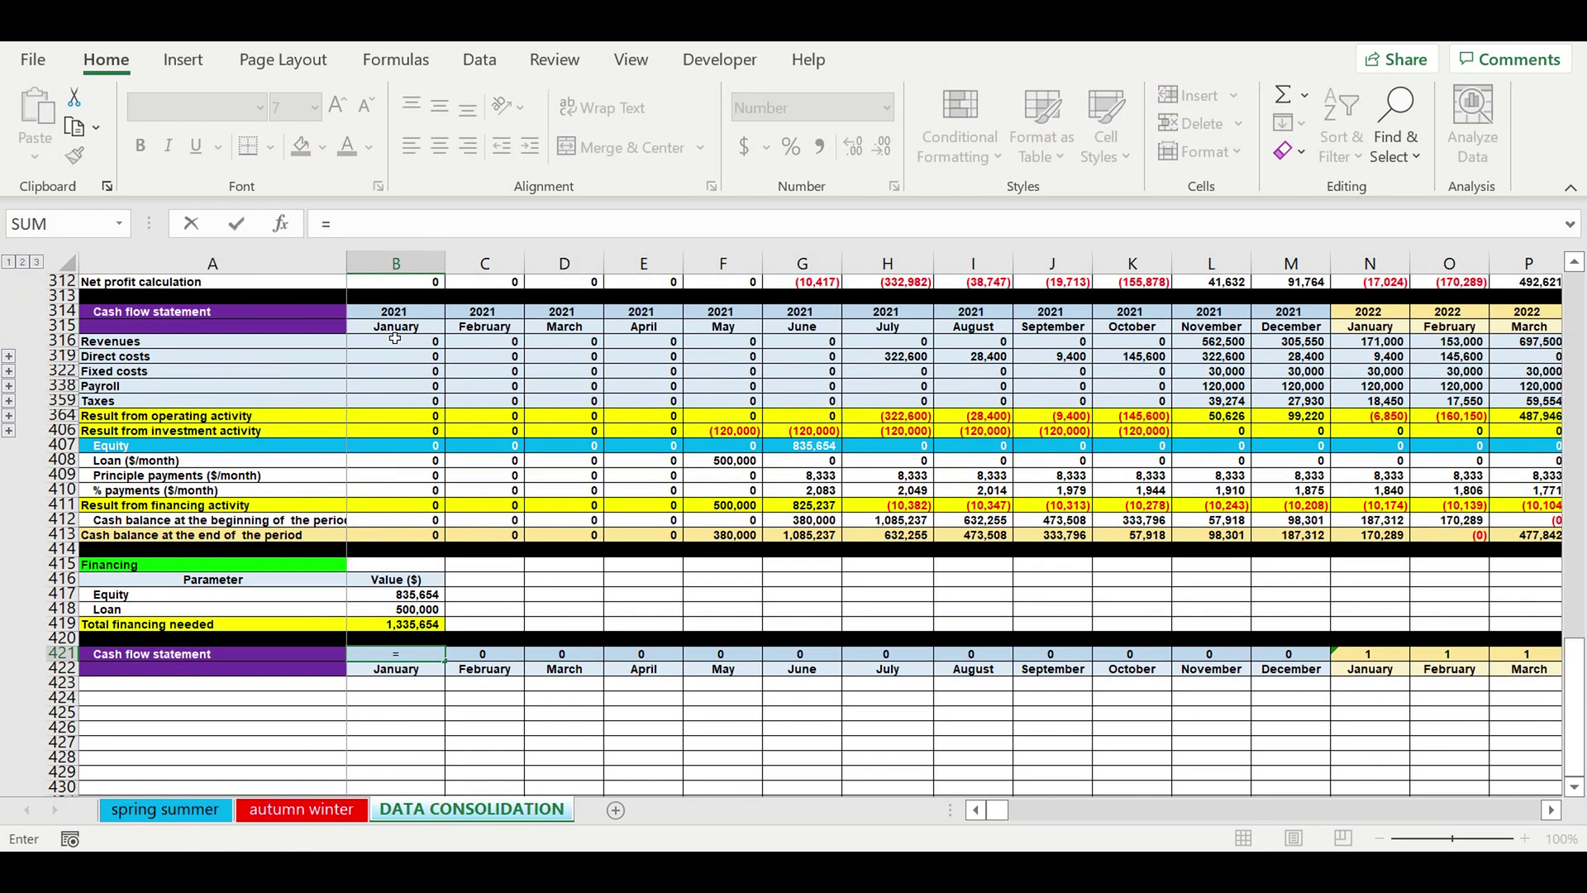
{"action": "key", "text": "Return"}
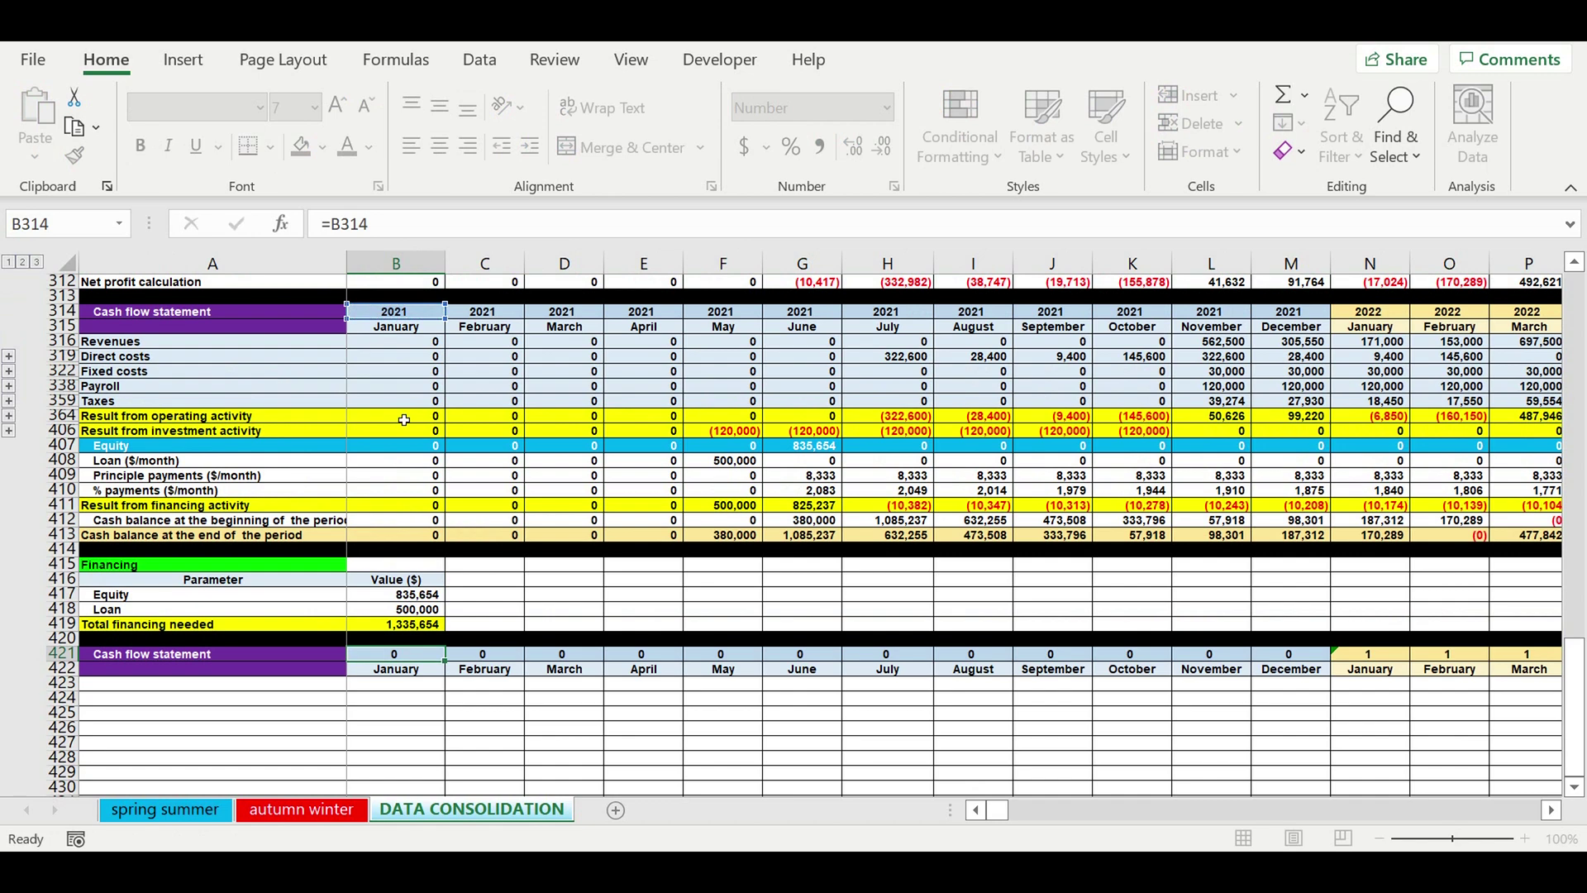
Retitle the copied header in A421 as Financing.
{"action": "left_click", "coordinate": [151, 659]}
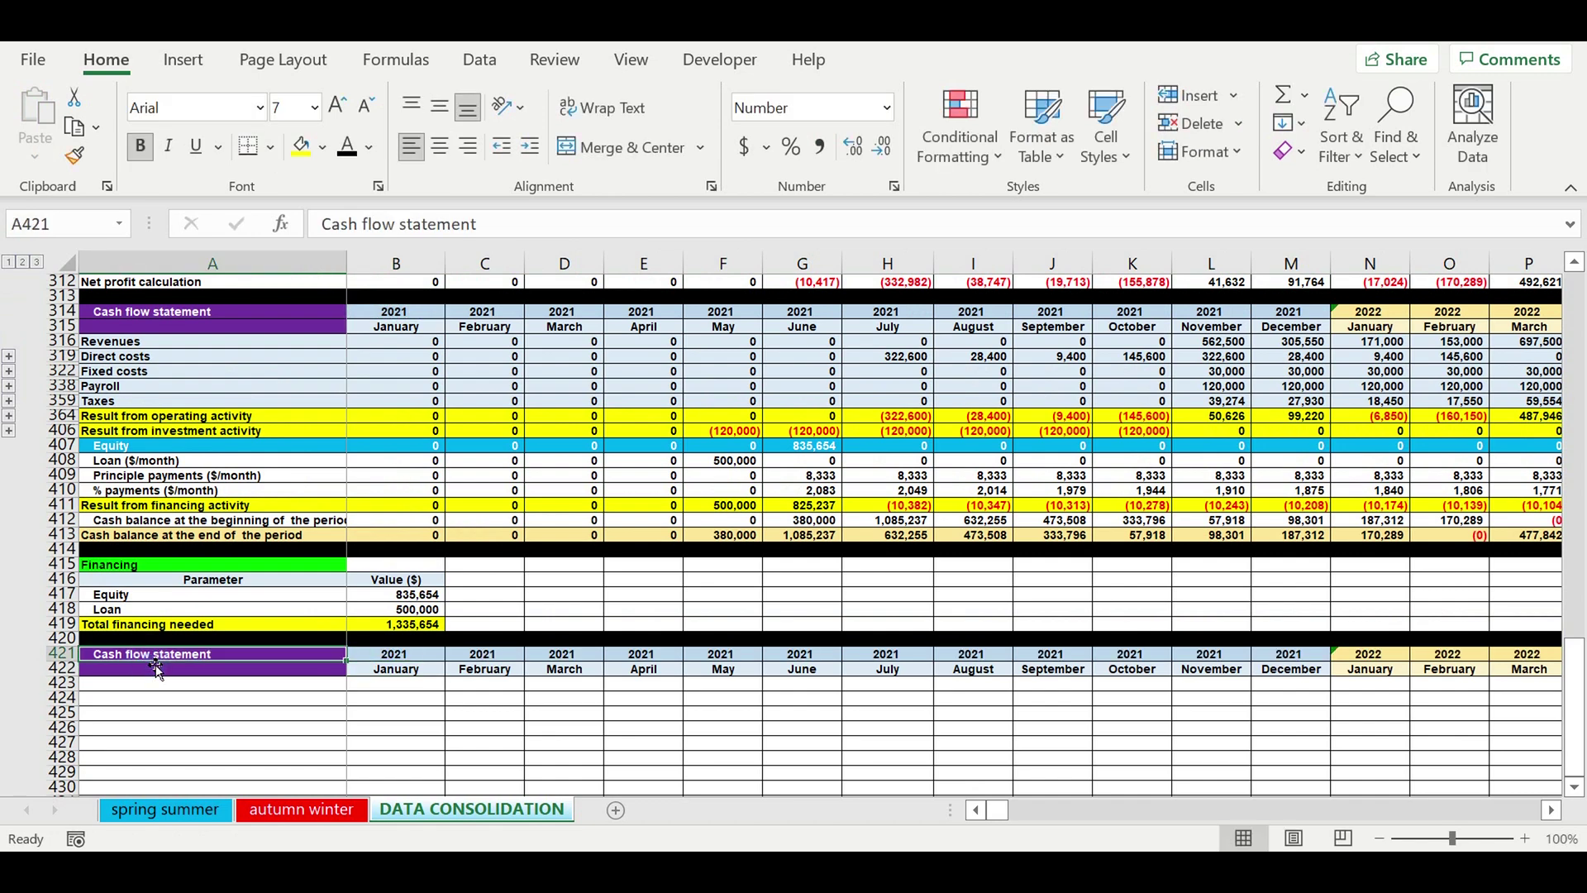
{"action": "type", "text": "Financing"}
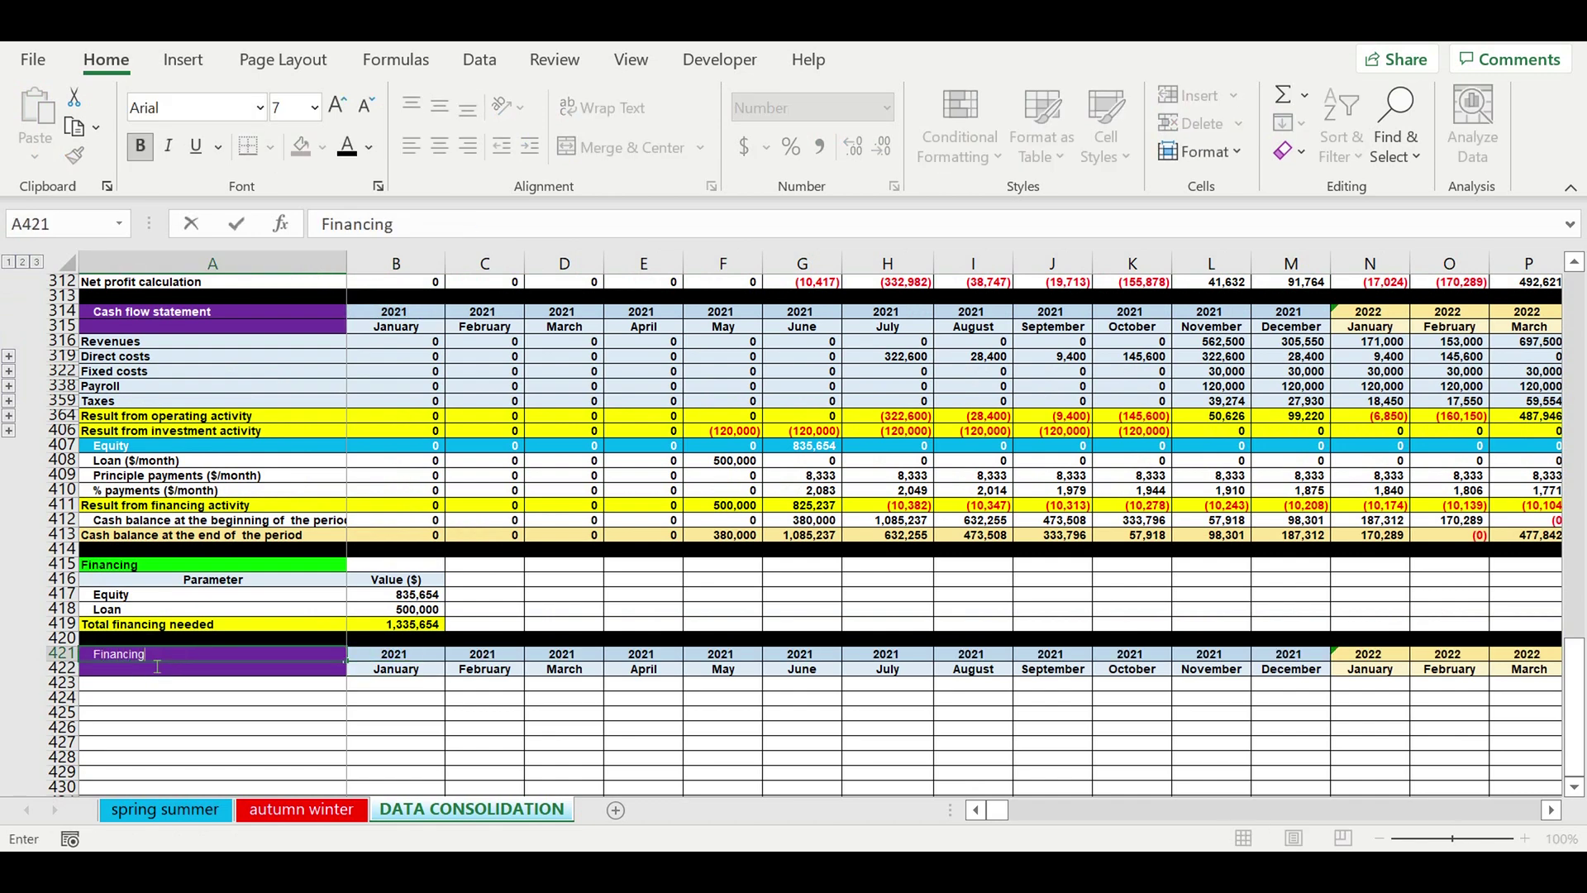
{"action": "key", "text": "Return"}
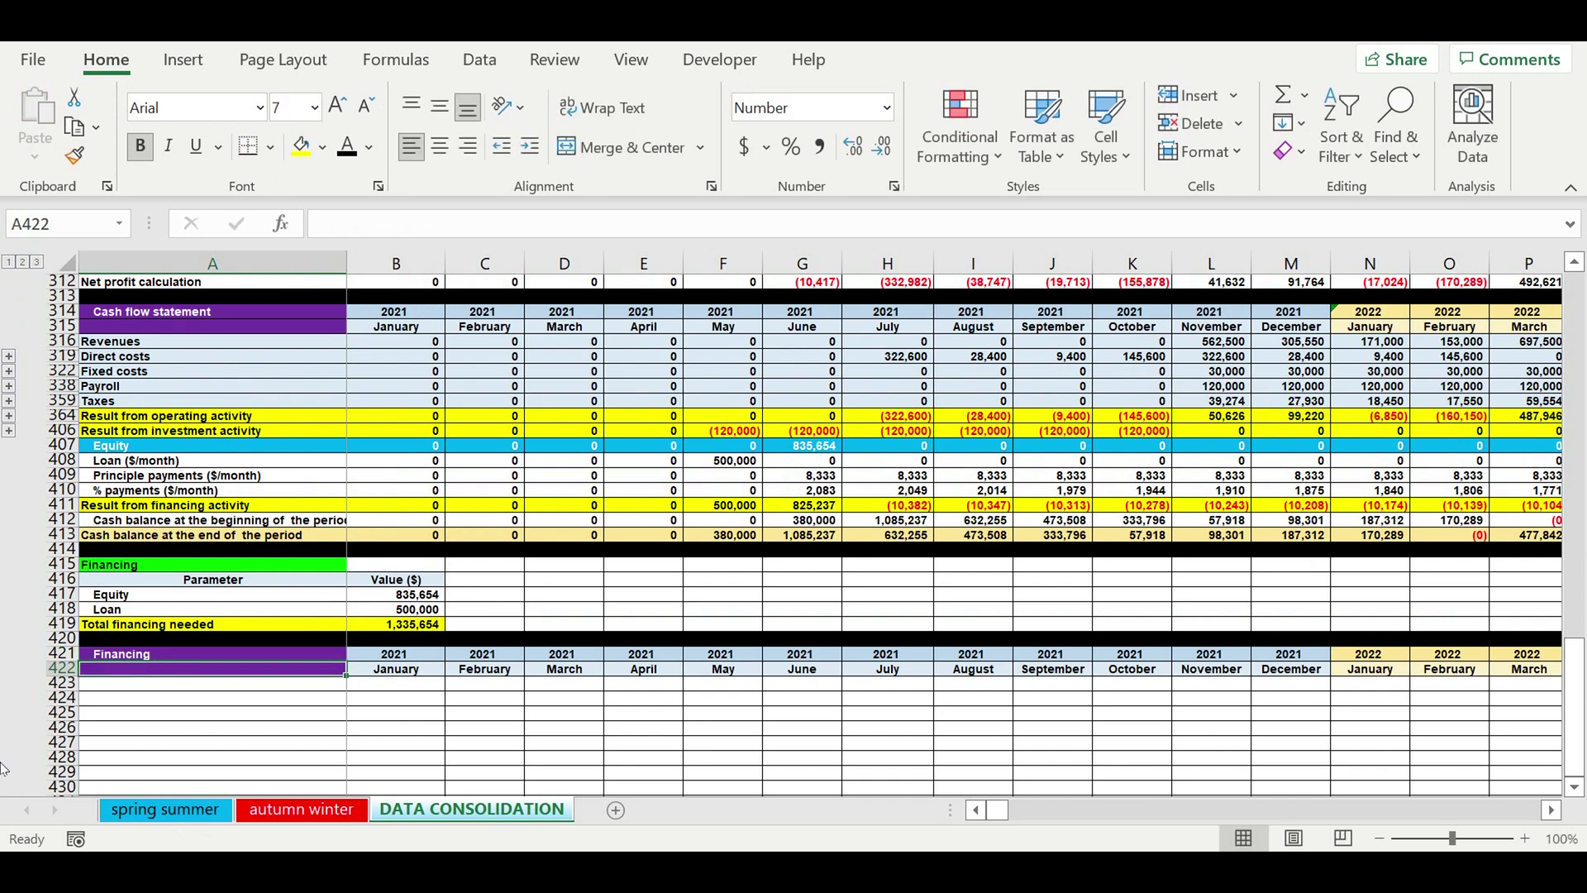
Fill the Financing header cells A421:A422 with a dark orange background.
{"action": "left_click_drag", "start_coordinate": [291, 658], "coordinate": [275, 676]}
{"action": "left_click", "coordinate": [323, 148]}
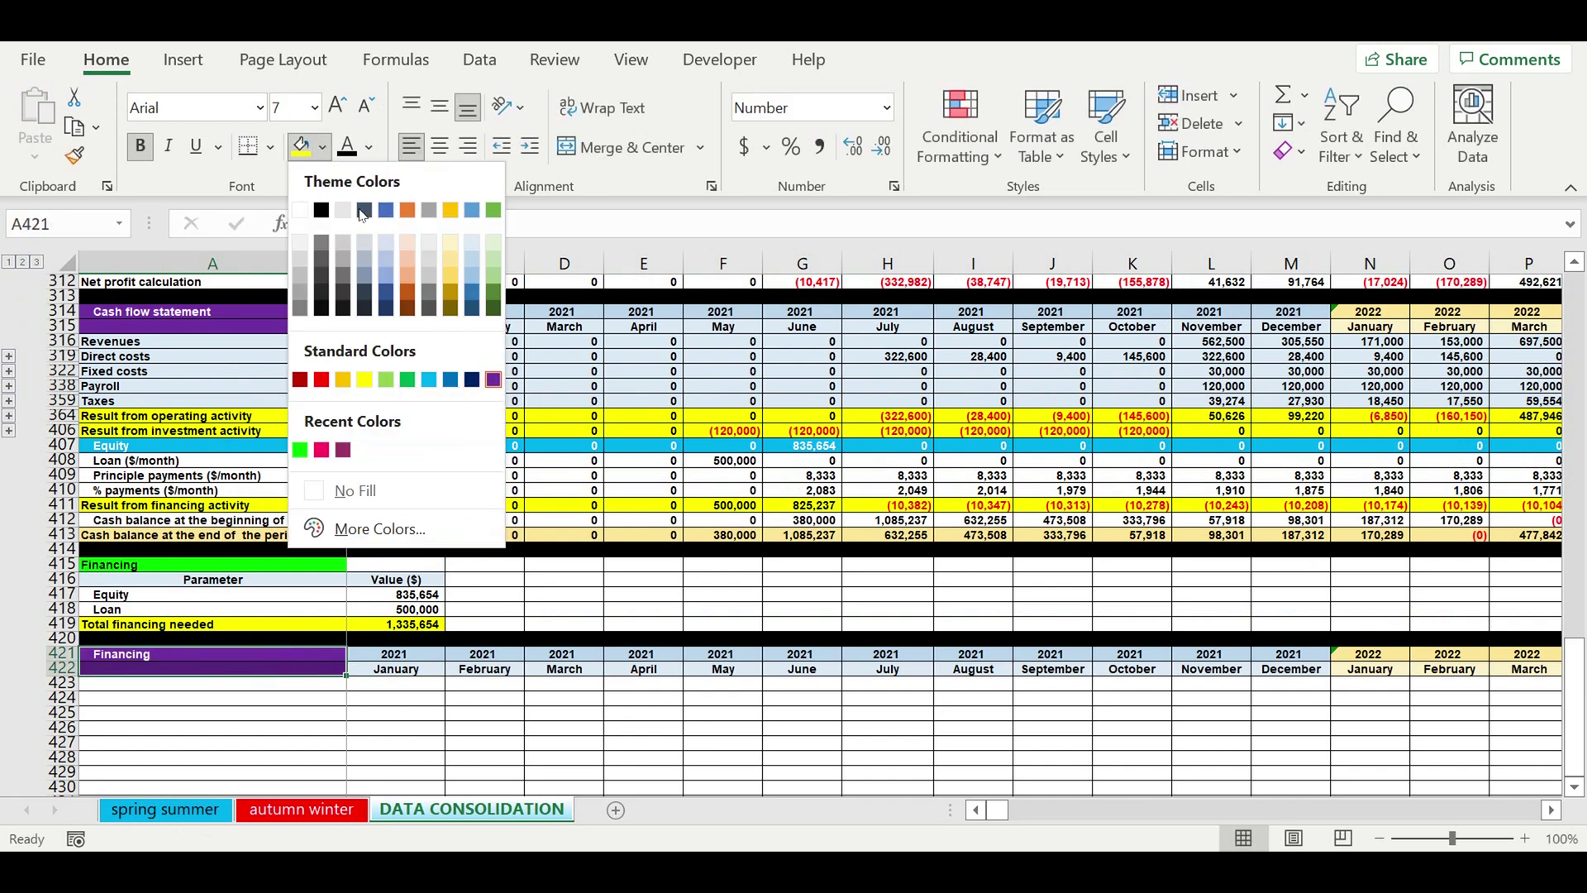
{"action": "left_click", "coordinate": [413, 302]}
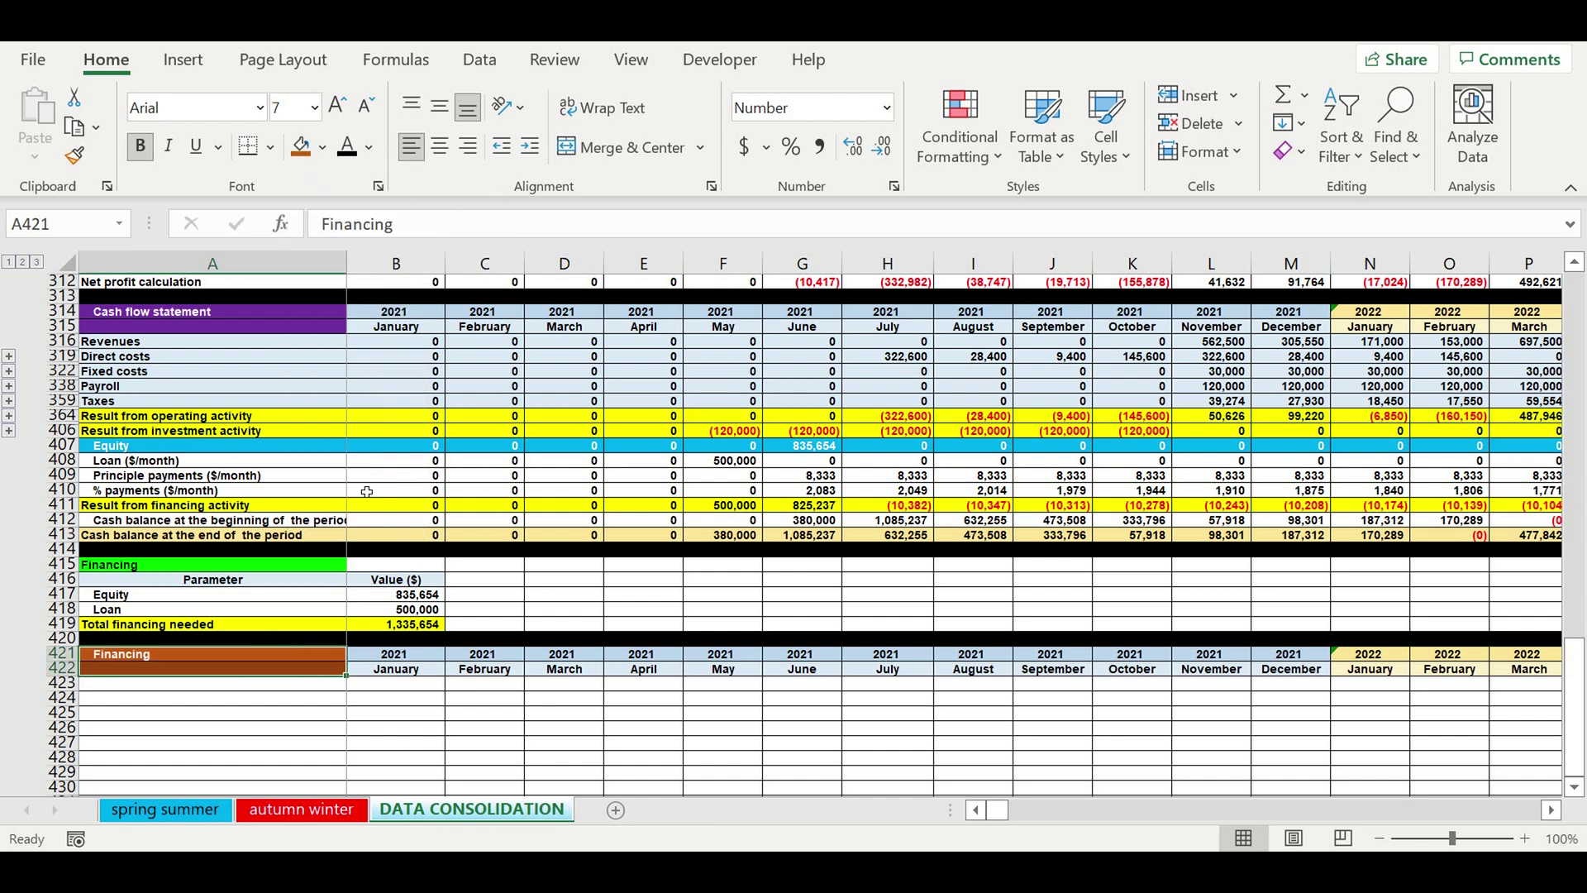
Label the first row of the monthly financing table CF in A423.
{"action": "left_click", "coordinate": [304, 695]}
{"action": "key", "text": "Up"}
{"action": "type", "text": "CF"}
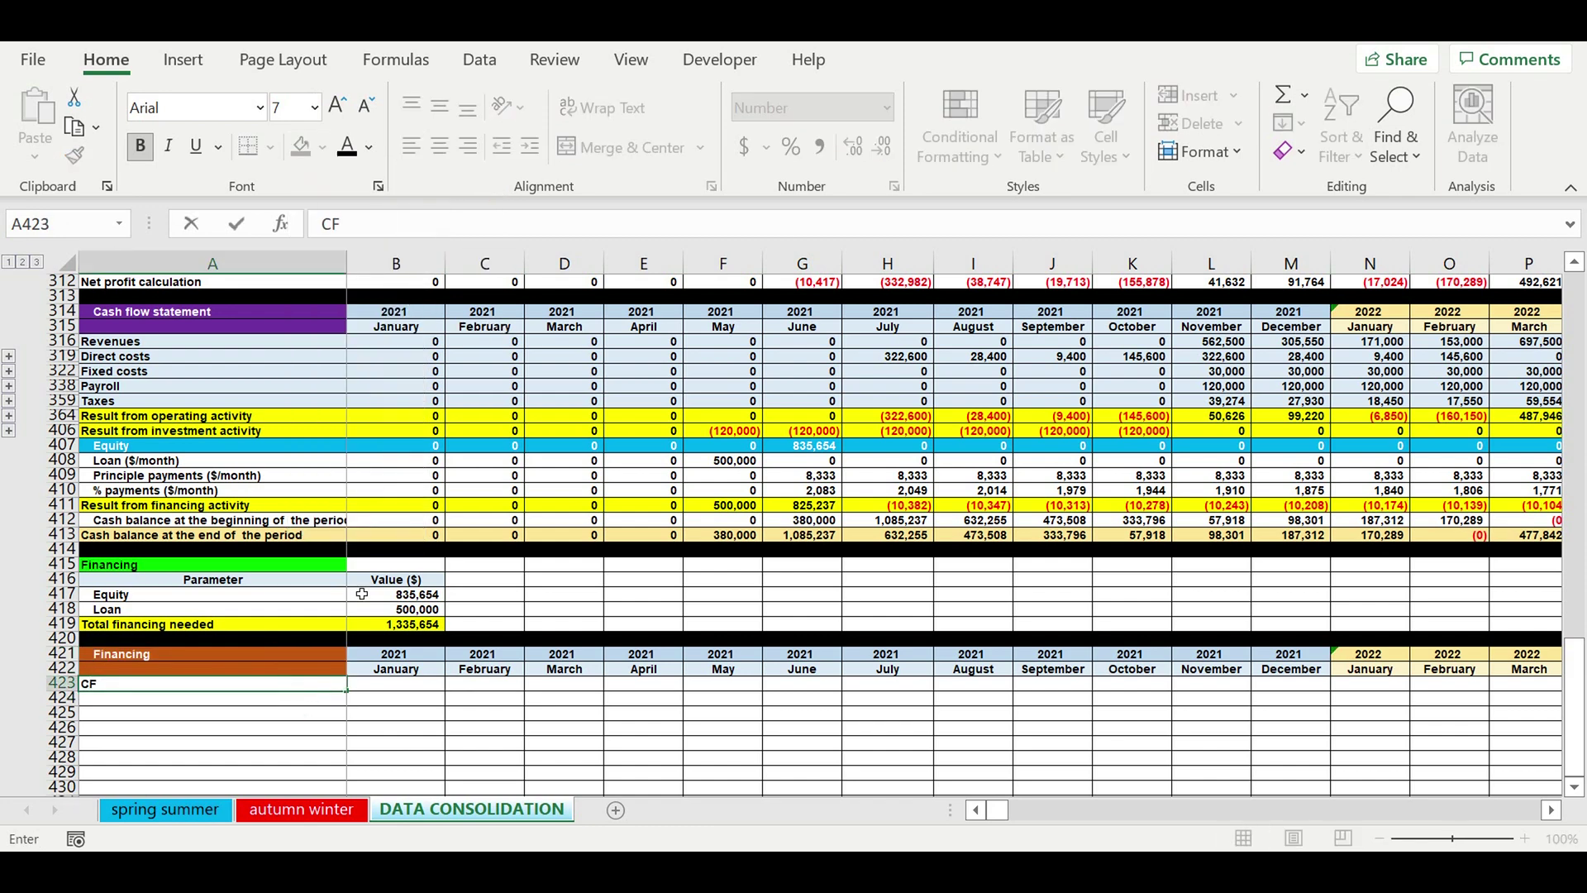
{"action": "key", "text": "Return"}
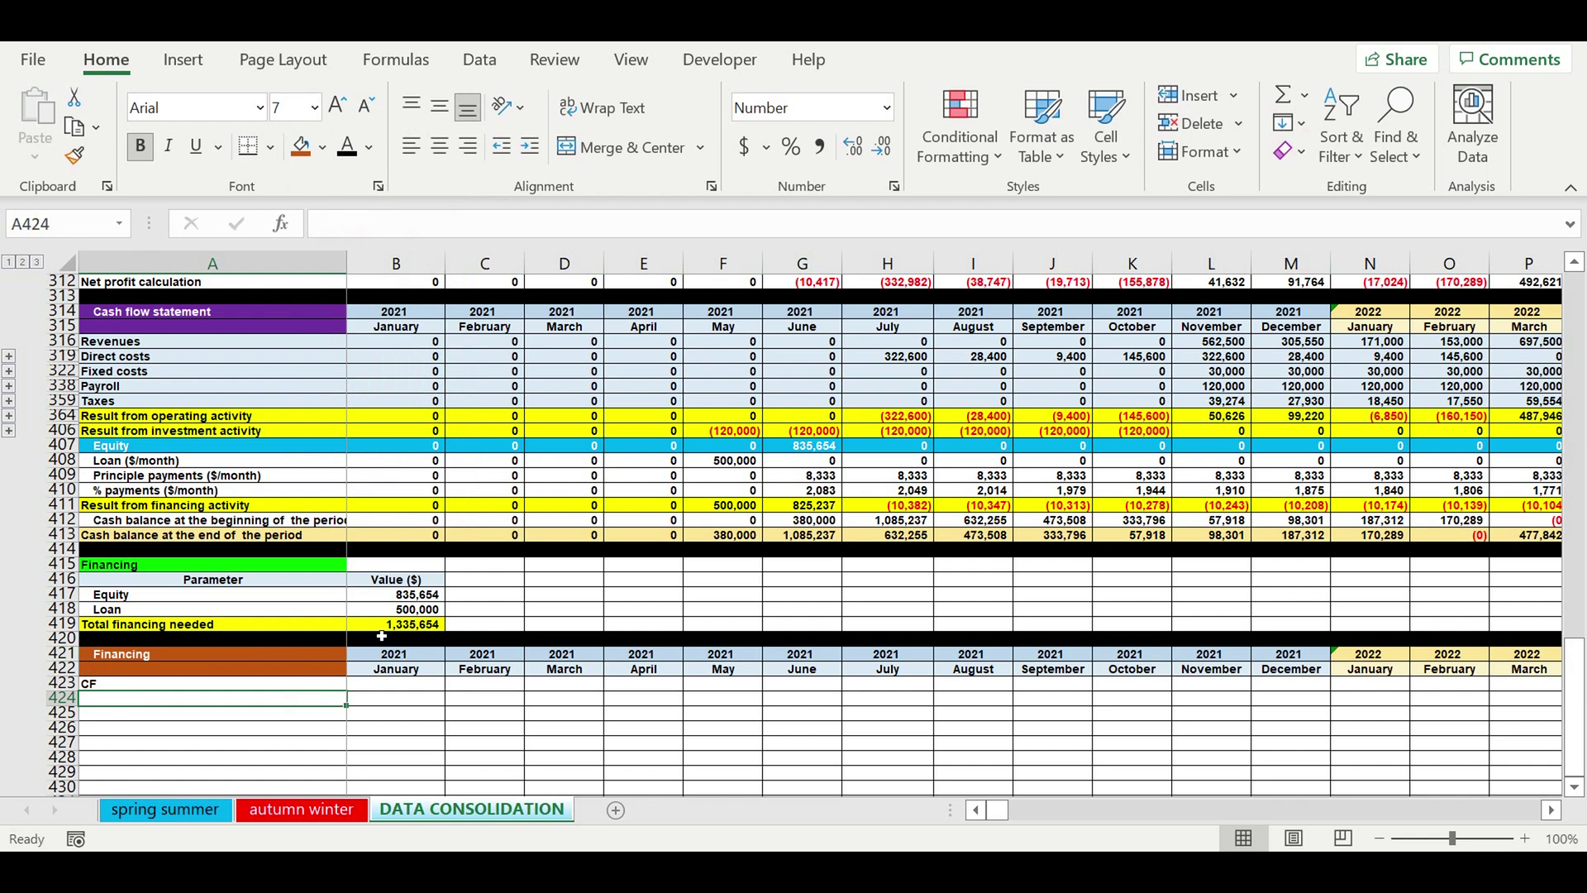
Enter the January 2021 cash flow without equity in B423 as =B364+B406+B408-B409-B410.
{"action": "left_click", "coordinate": [374, 684]}
{"action": "type", "text": "="}
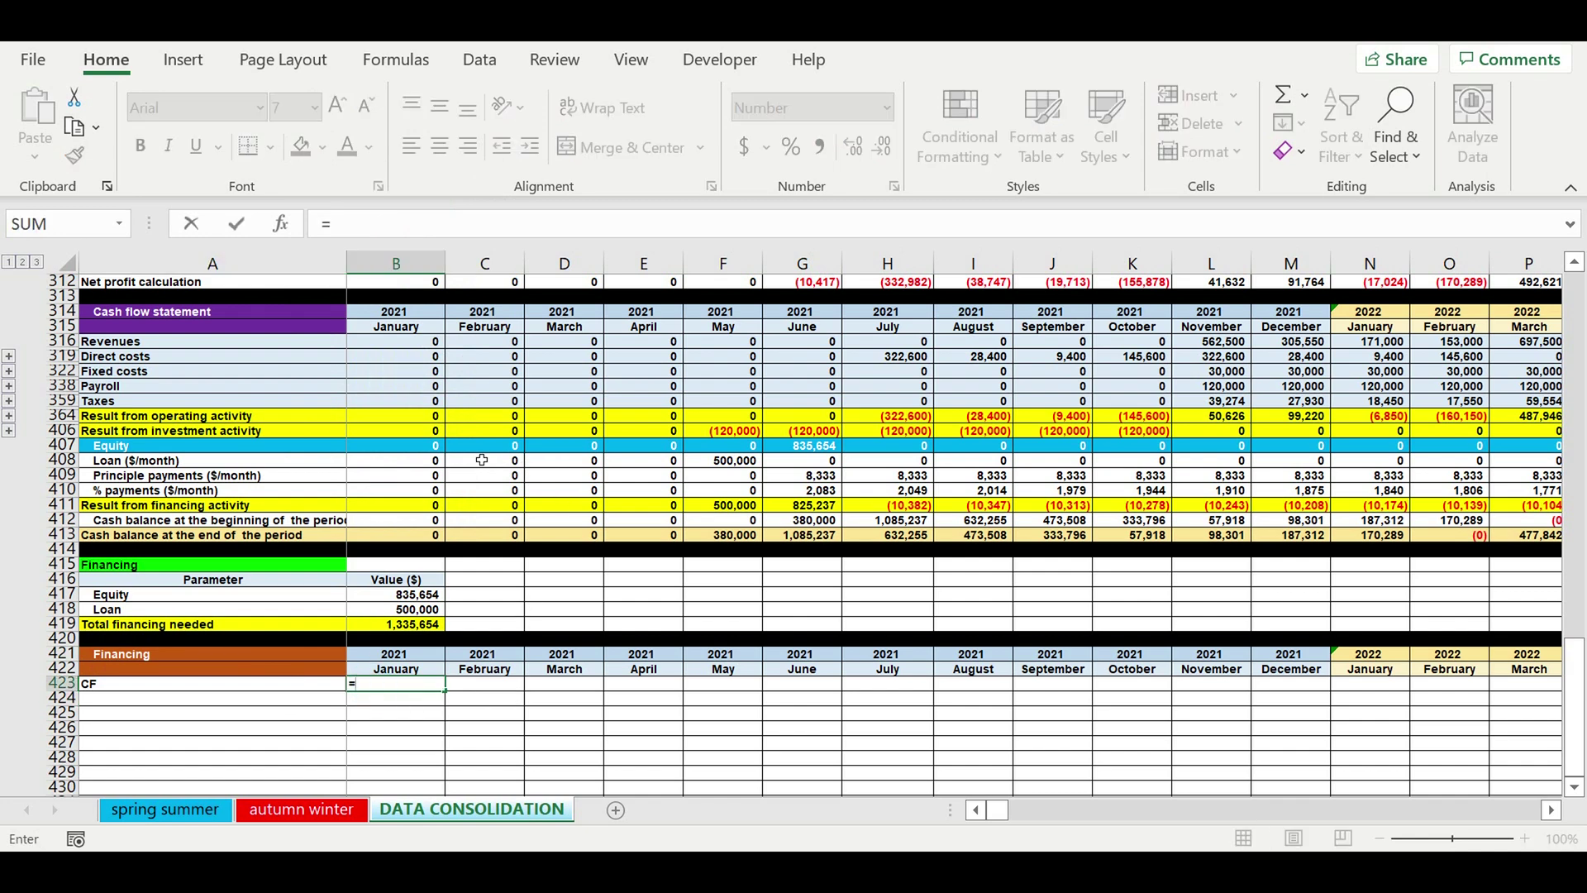
{"action": "left_click", "coordinate": [401, 418]}
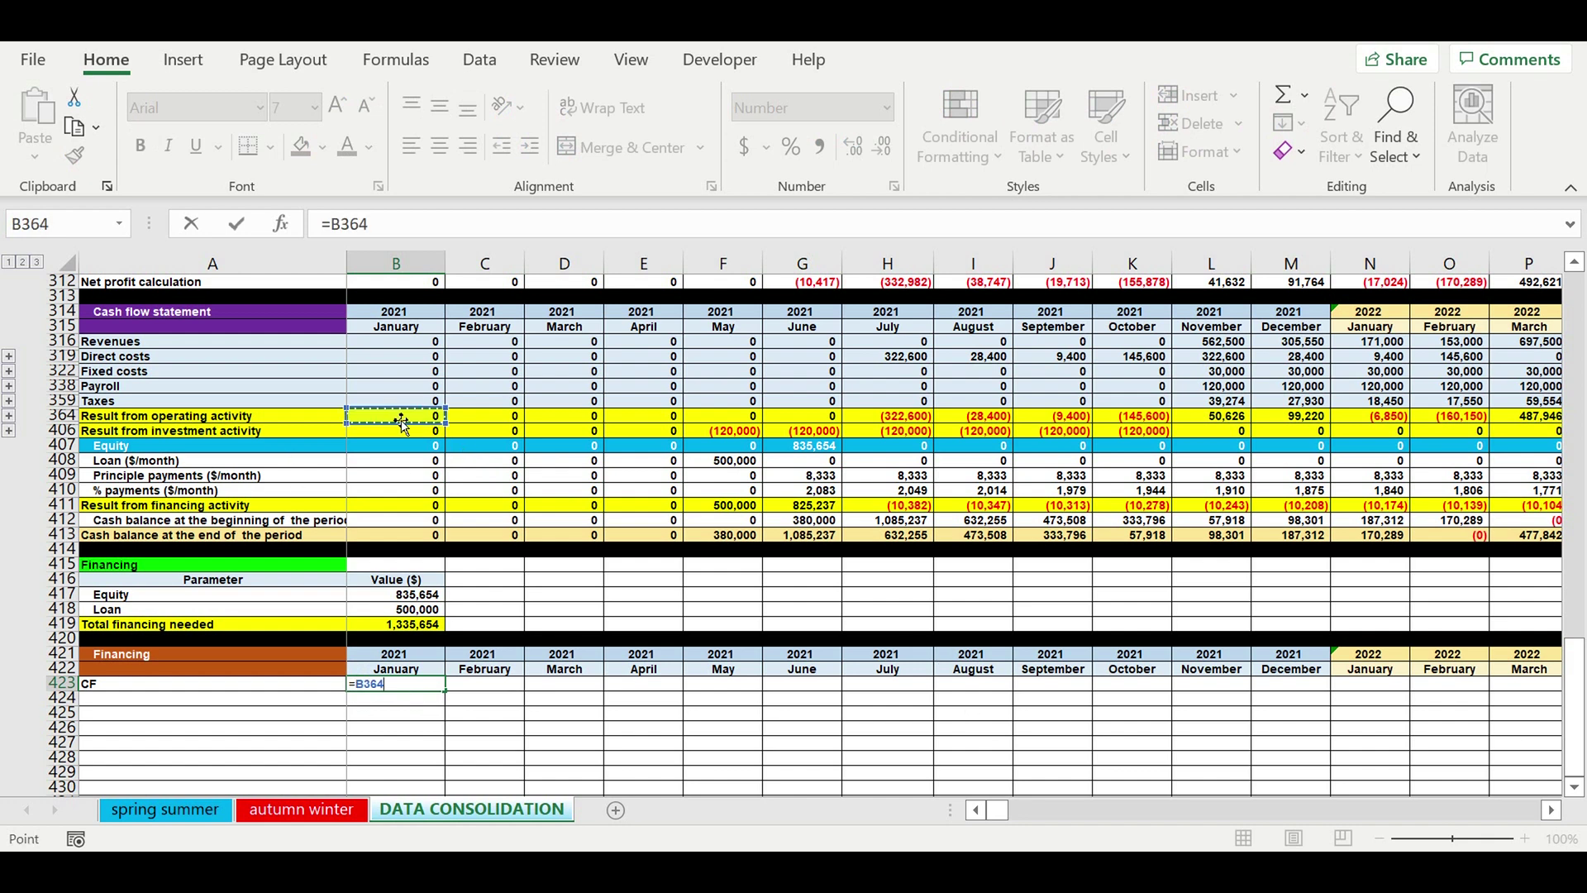
{"action": "type", "text": "+"}
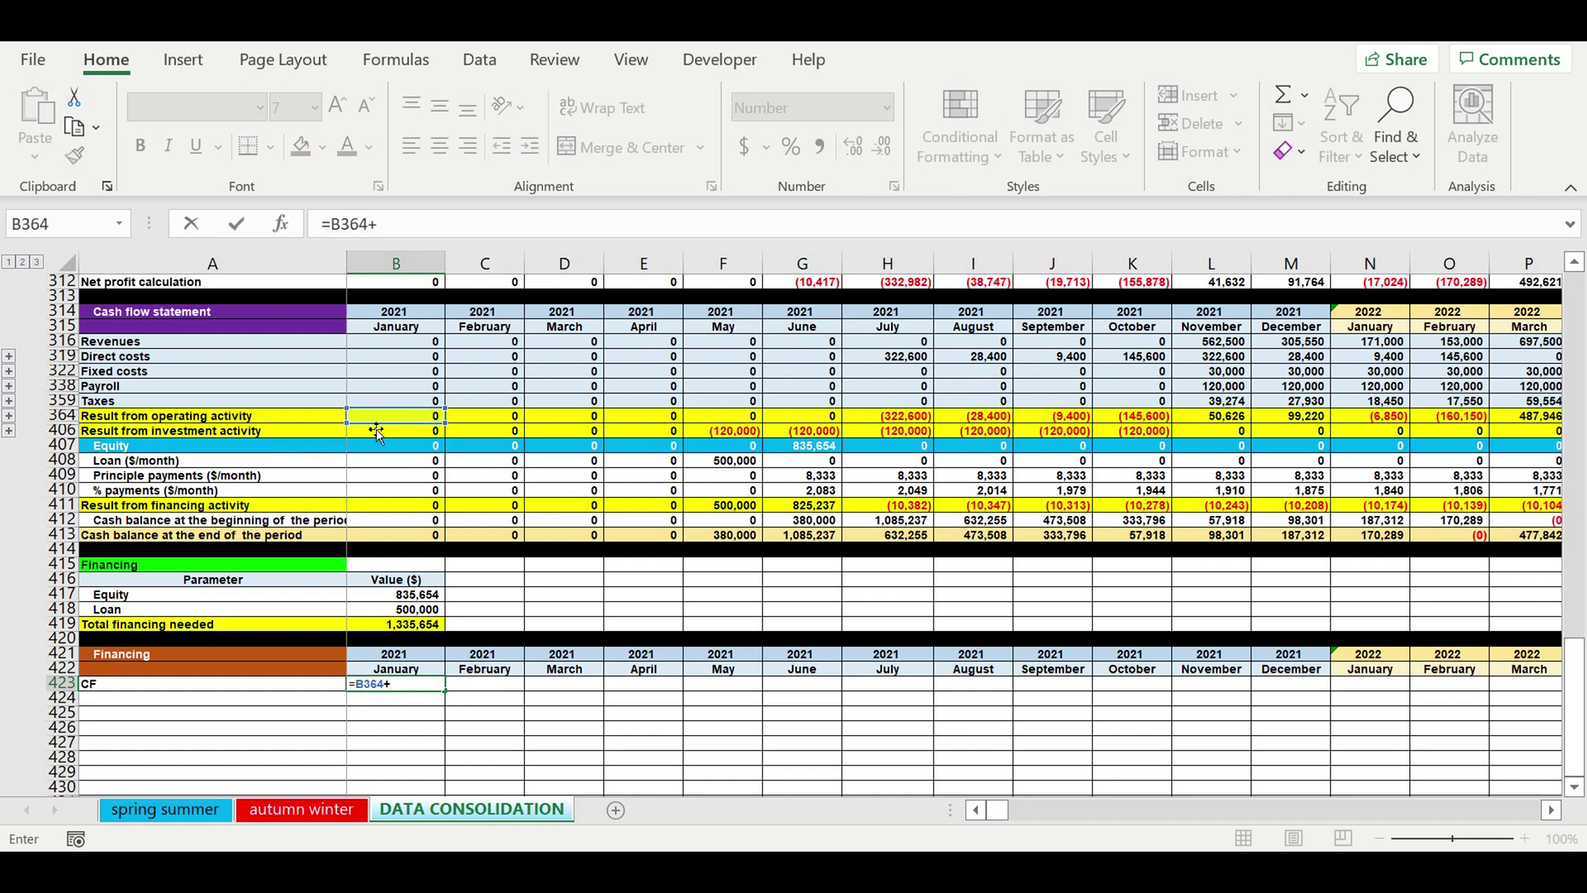
{"action": "left_click", "coordinate": [380, 437]}
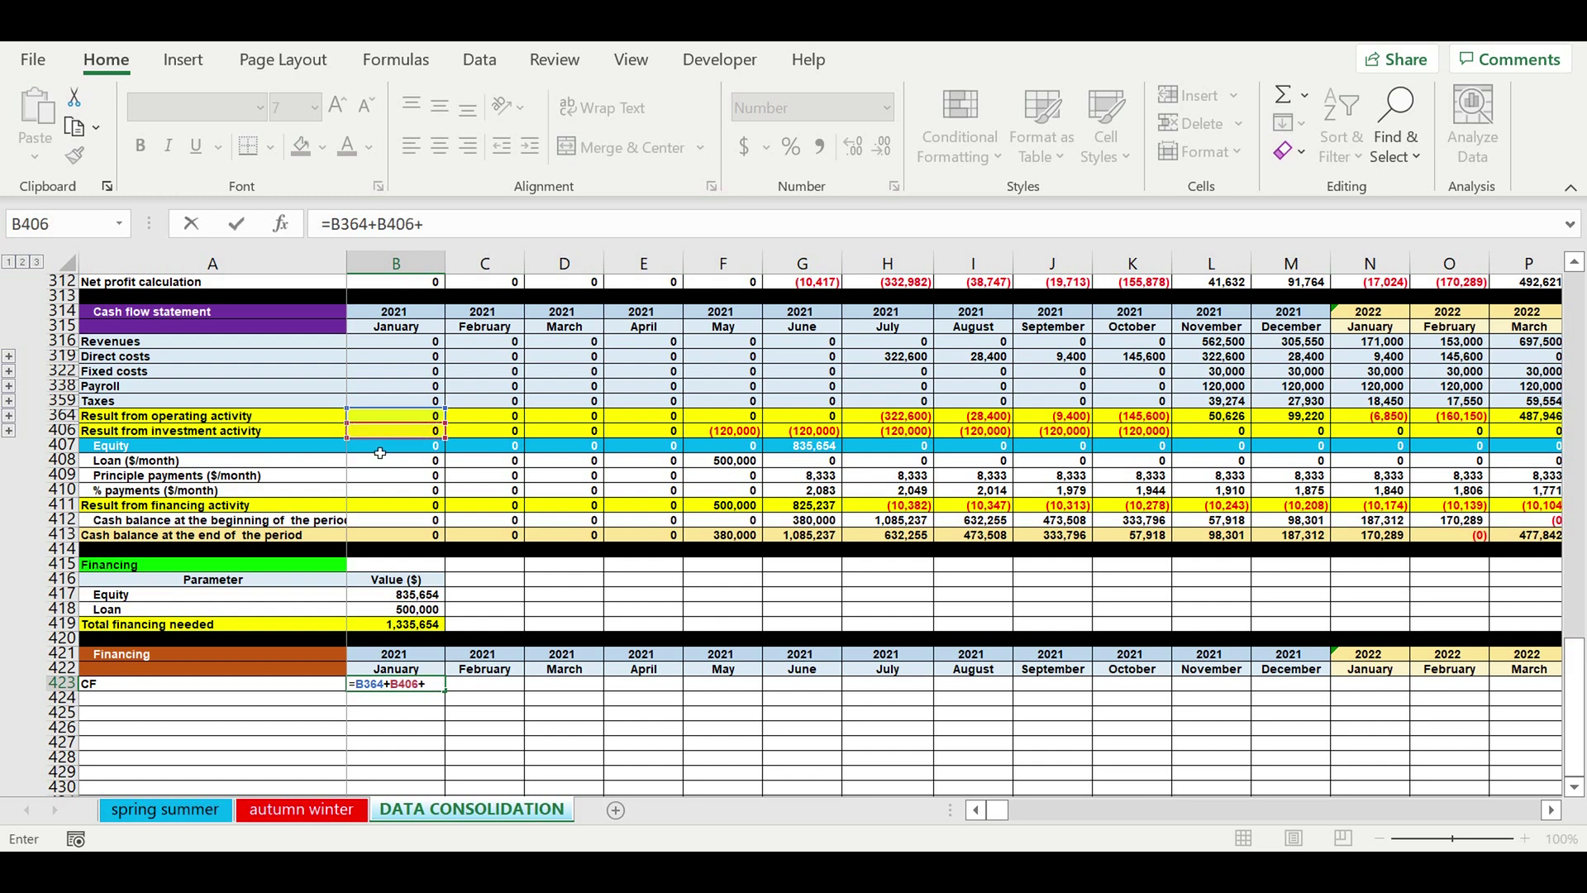
{"action": "left_click", "coordinate": [370, 464]}
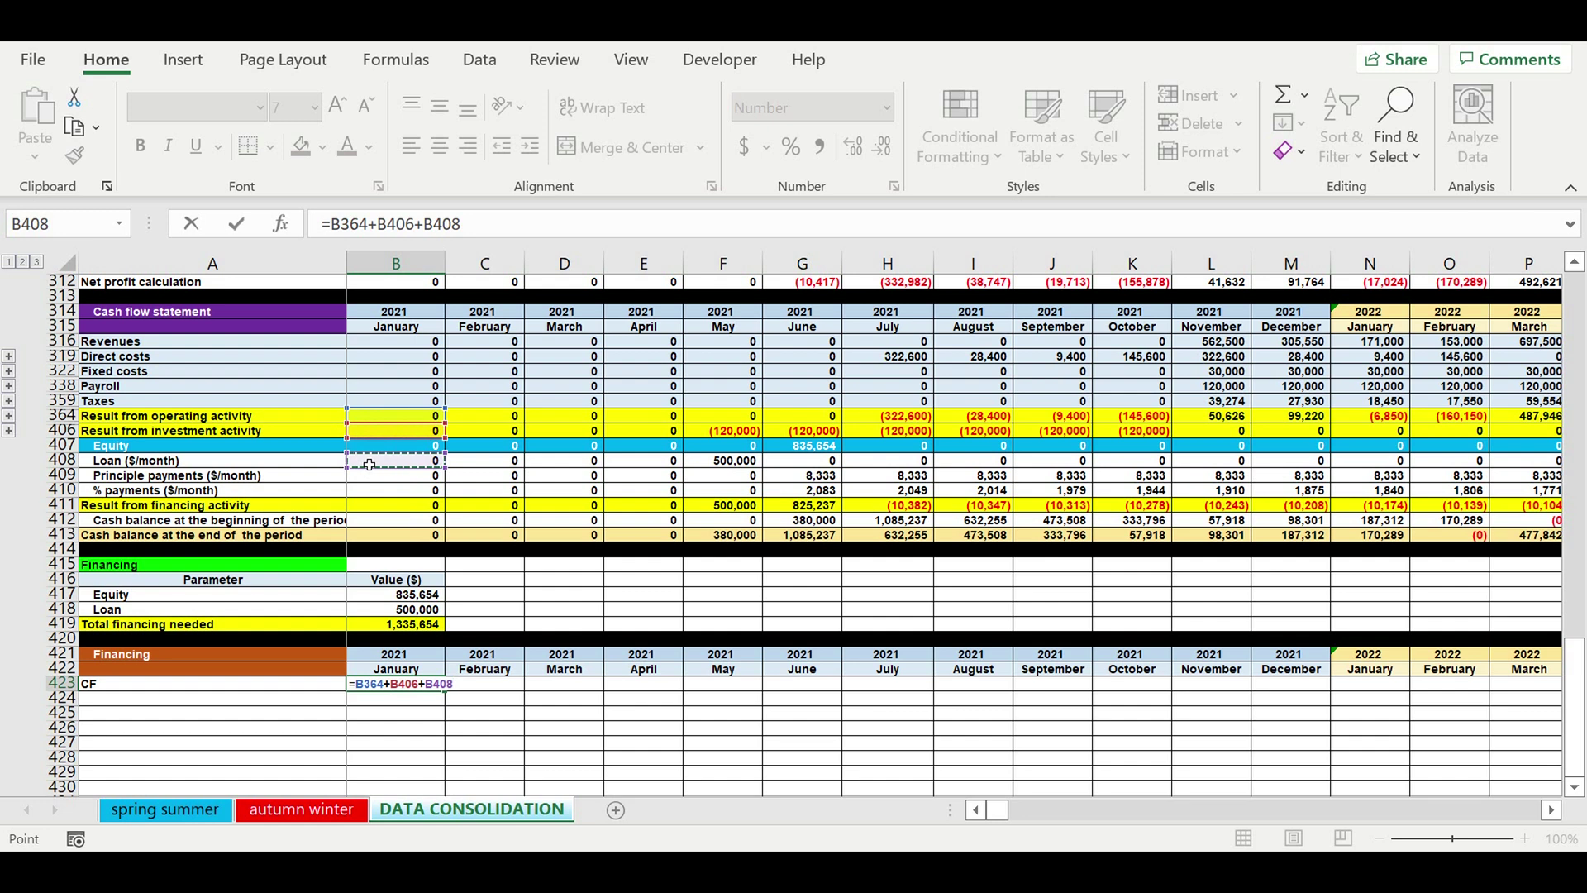
{"action": "type", "text": "-"}
{"action": "left_click", "coordinate": [373, 479]}
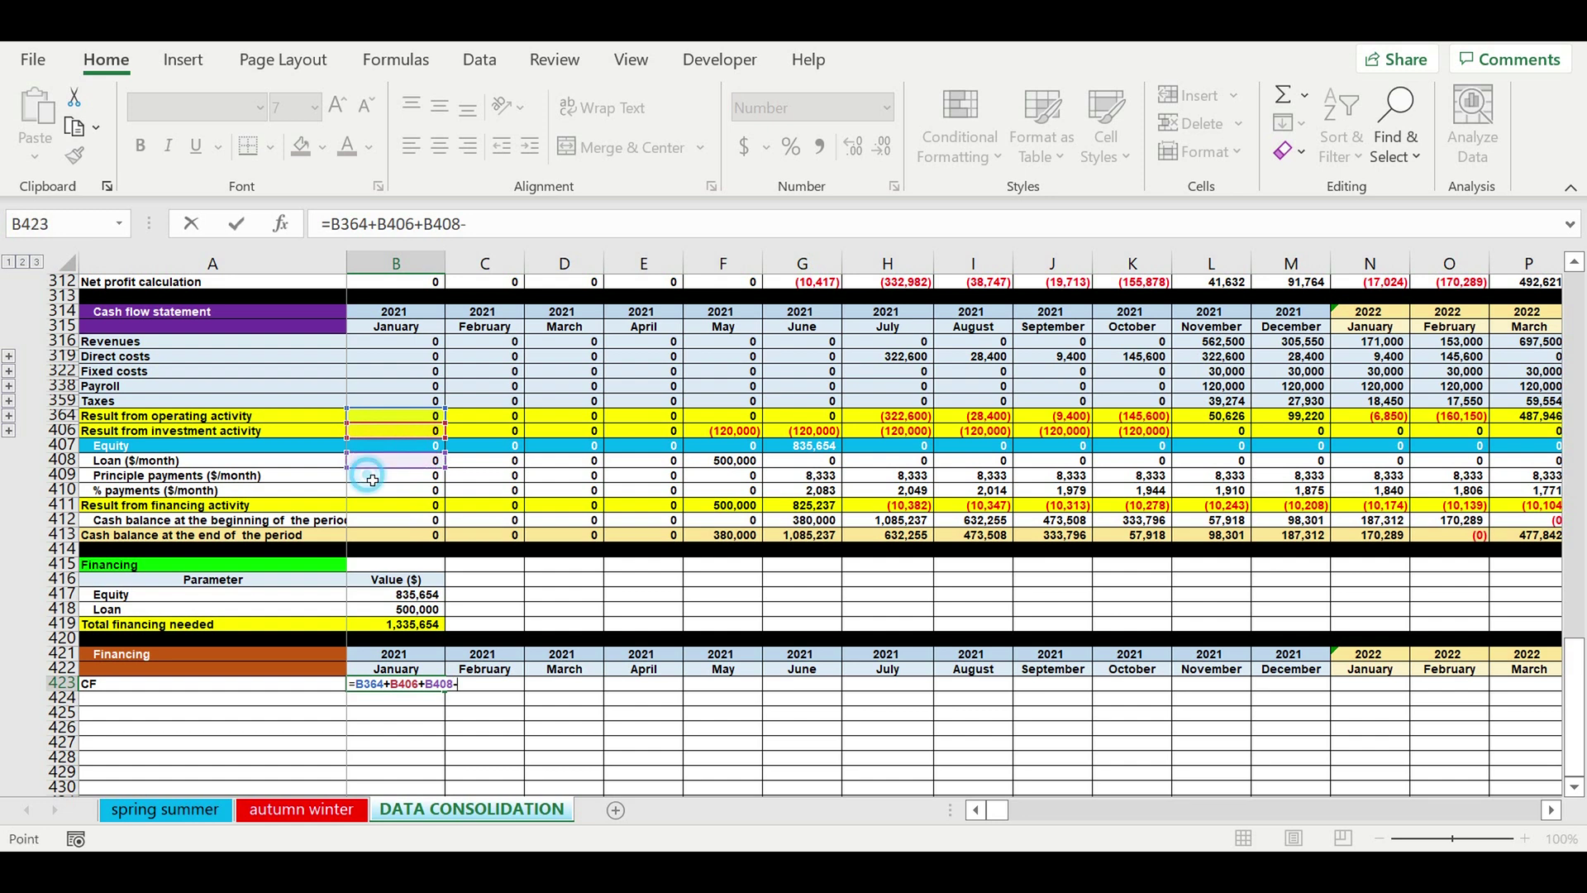
{"action": "type", "text": "-"}
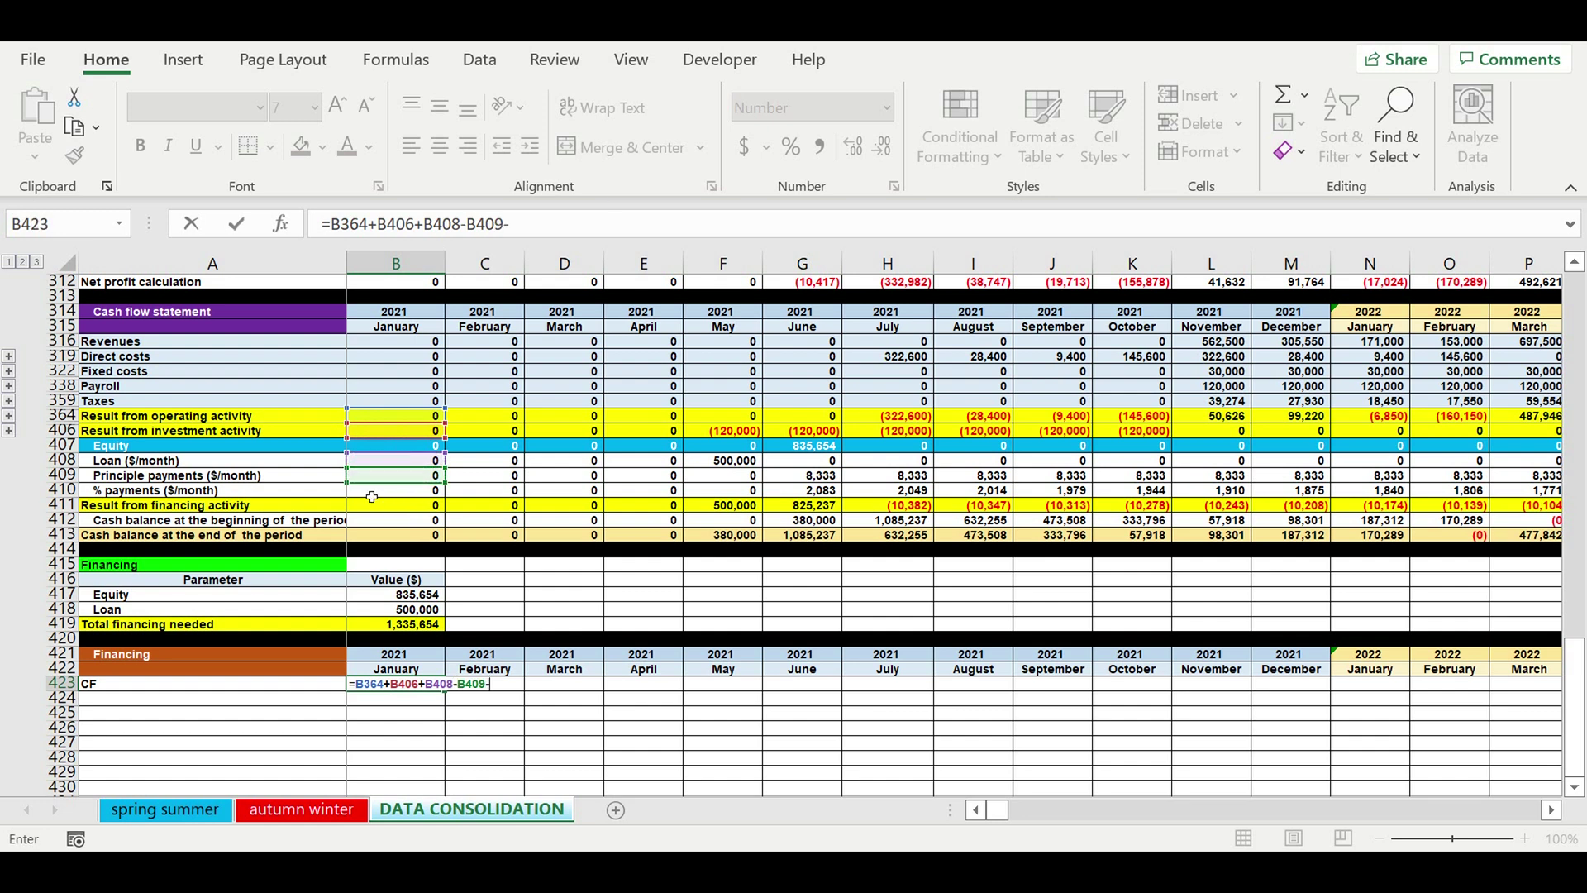
{"action": "left_click", "coordinate": [372, 493]}
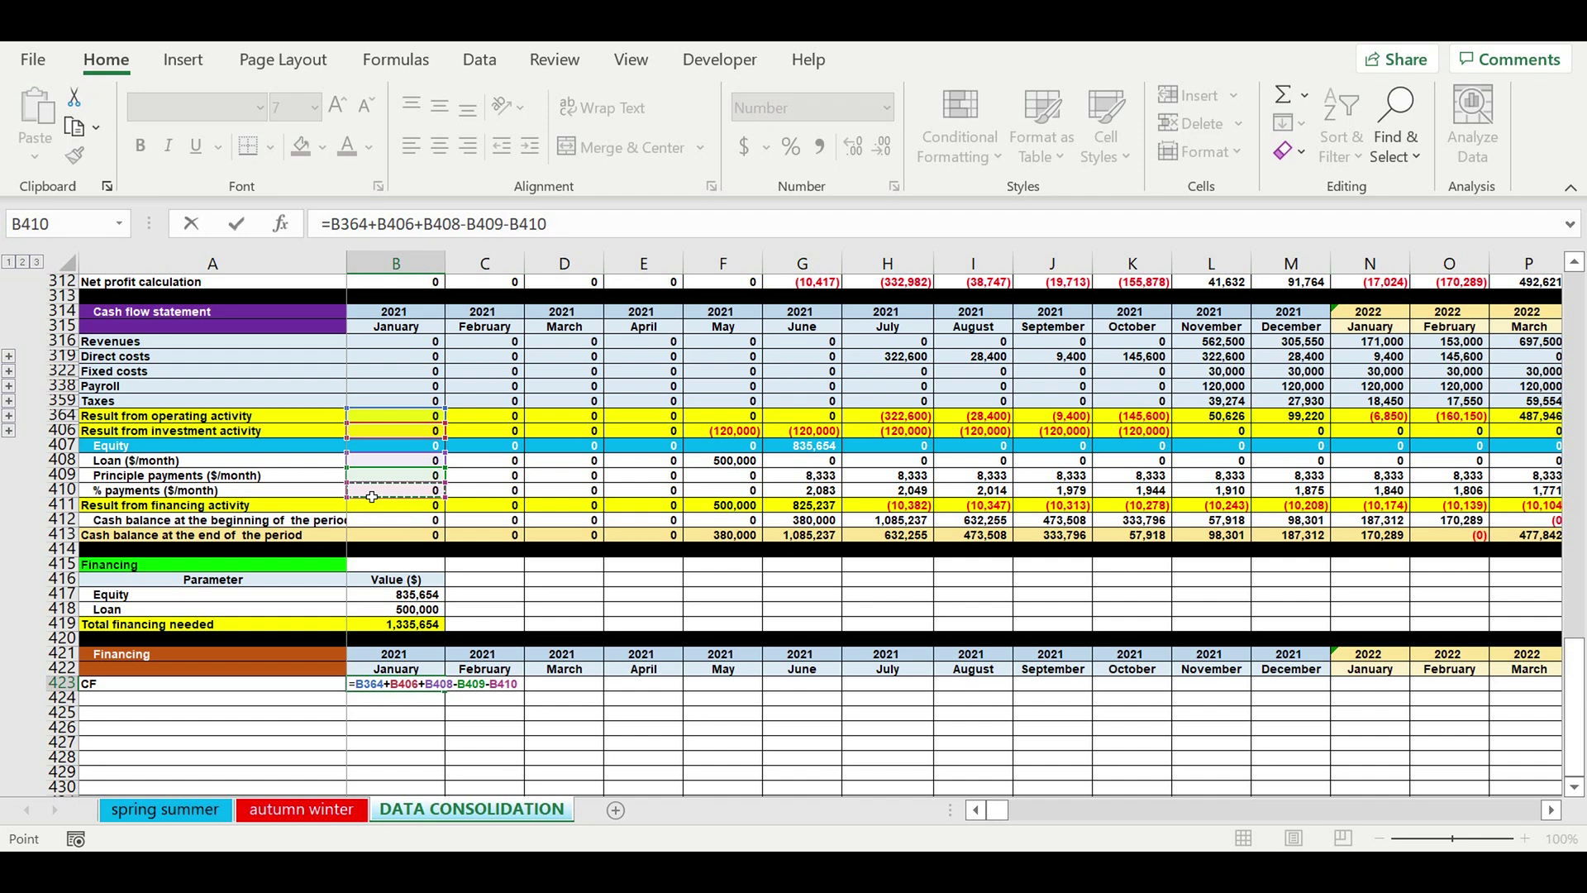
{"action": "key", "text": "Return"}
Copy the B423 formula to C423 and make it cumulative by adding +B423 at its end.
{"action": "left_click", "coordinate": [409, 684]}
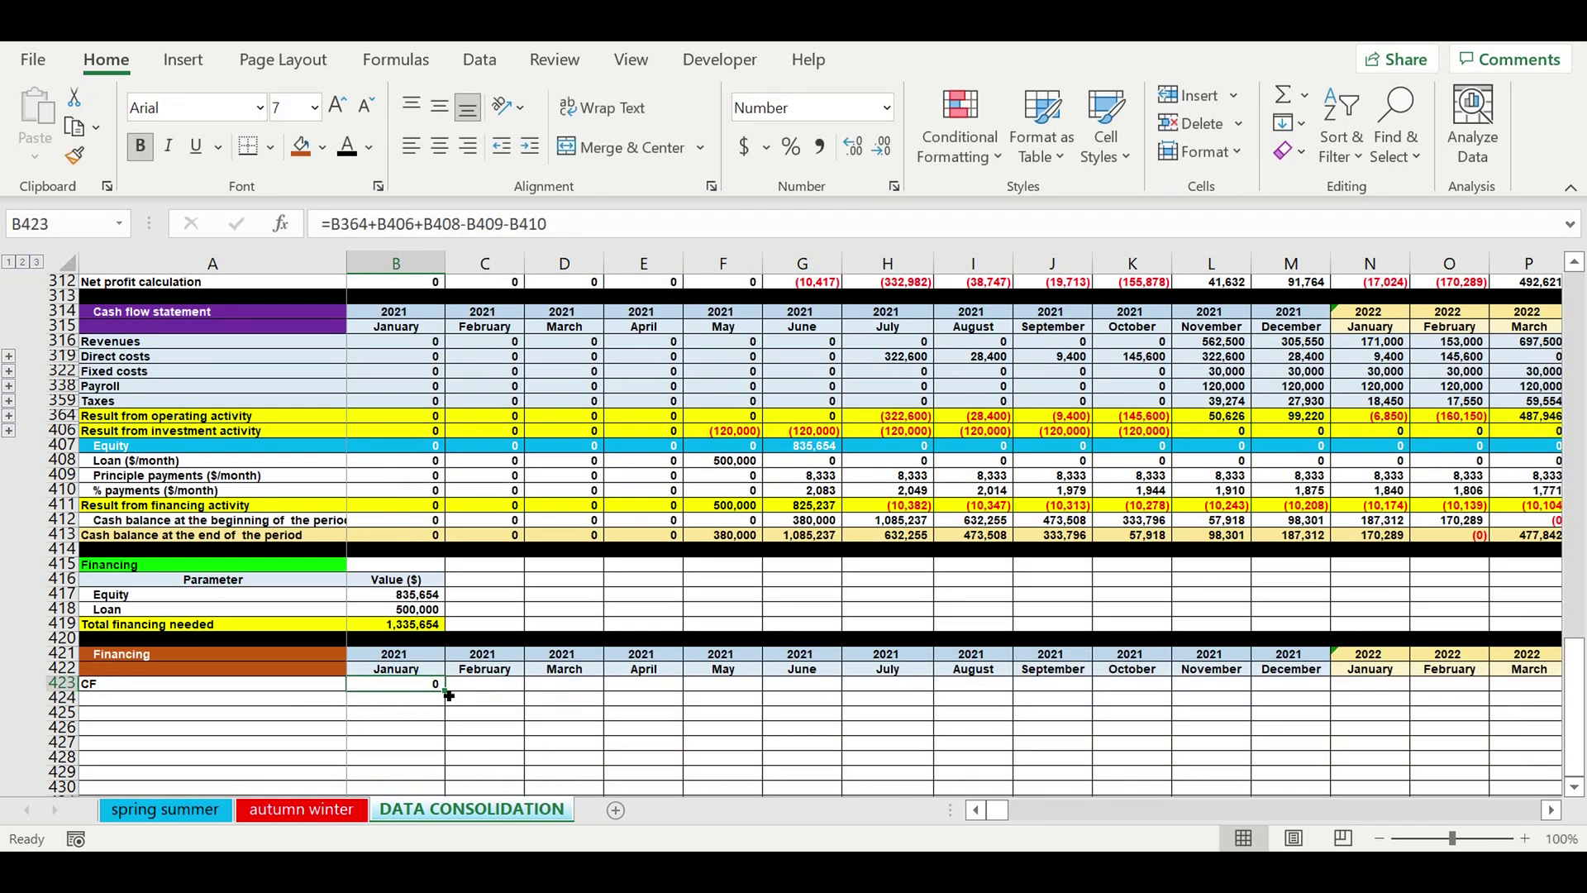
{"action": "left_click_drag", "start_coordinate": [450, 696], "coordinate": [500, 701]}
{"action": "left_click", "coordinate": [488, 686]}
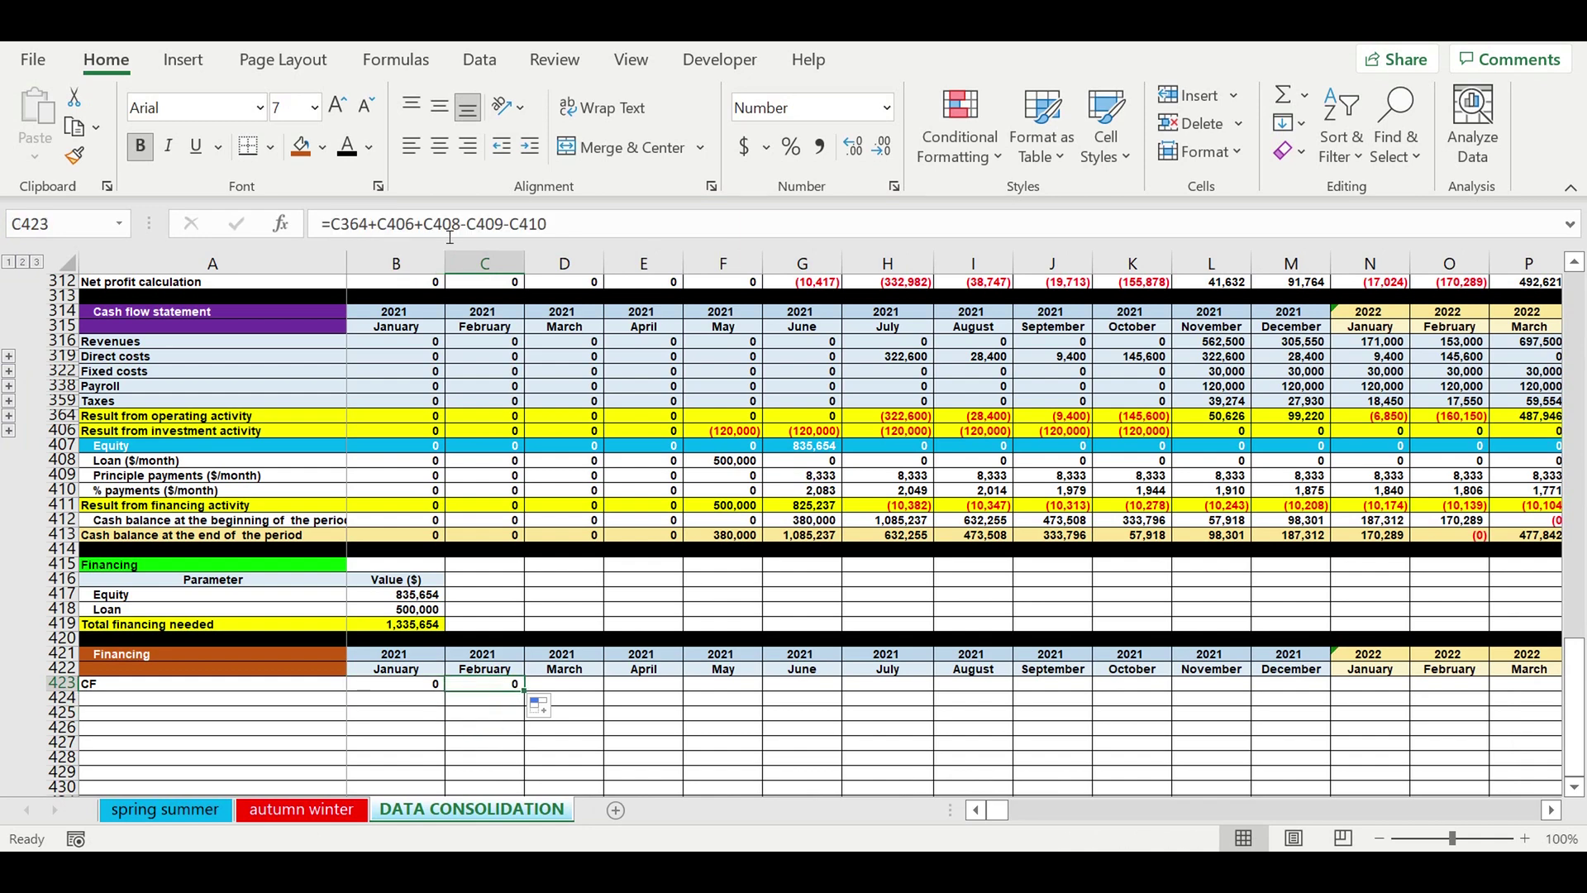
{"action": "left_click", "coordinate": [567, 228]}
{"action": "type", "text": "+"}
{"action": "left_click", "coordinate": [406, 688]}
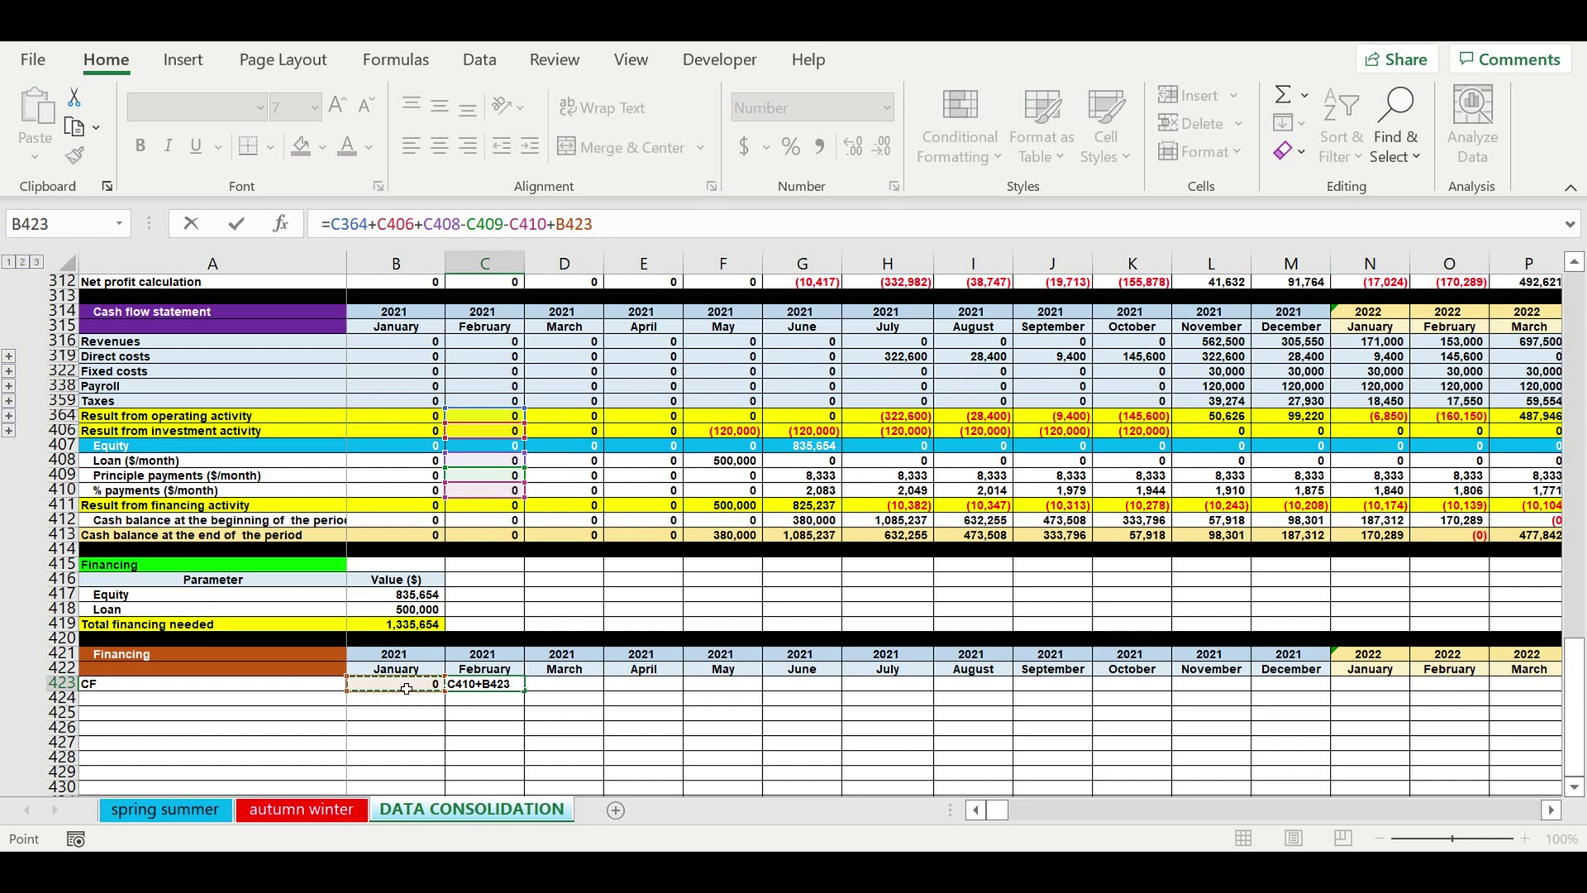
{"action": "key", "text": "ctrl+Return"}
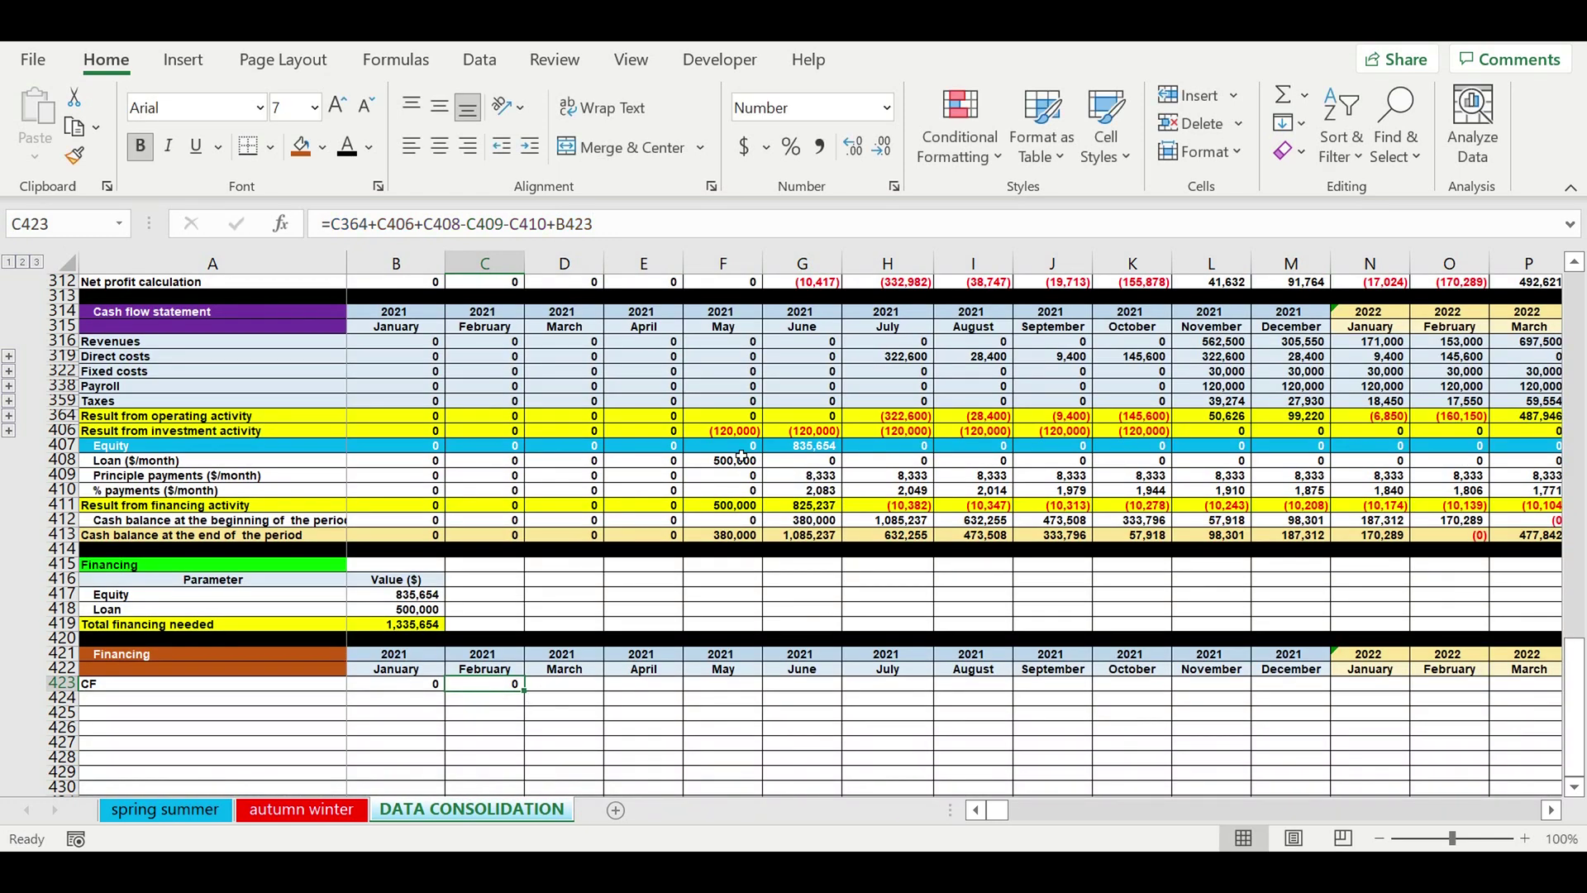
Reset the June 2021 equity in G407 to 0 by filling it from F407.
{"action": "left_click", "coordinate": [741, 451]}
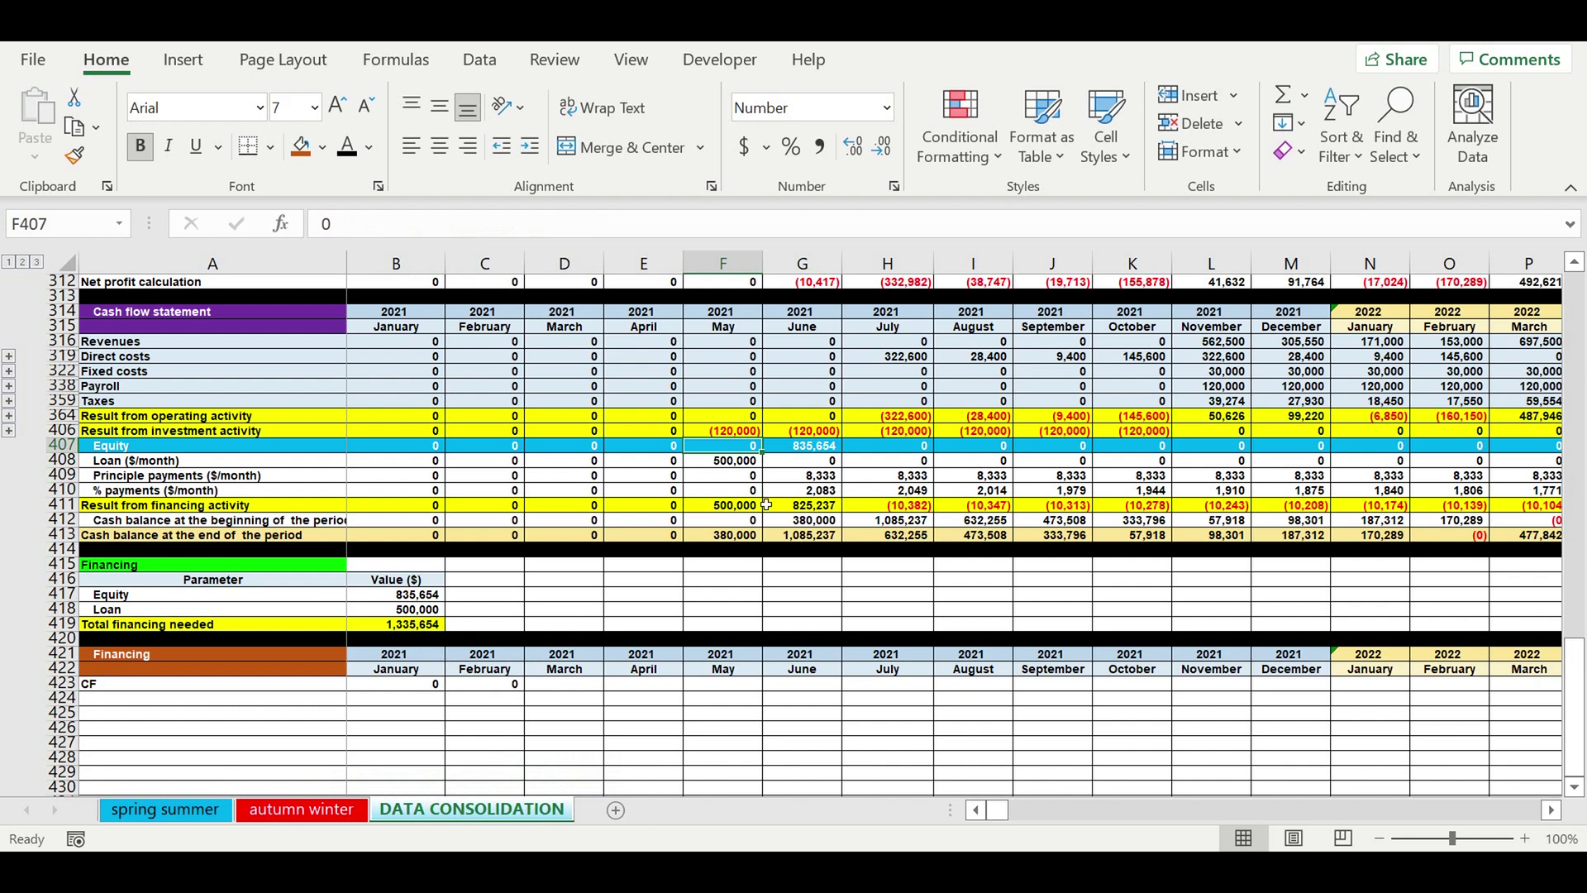
{"action": "left_click_drag", "start_coordinate": [767, 459], "coordinate": [818, 464]}
{"action": "left_click", "coordinate": [802, 655]}
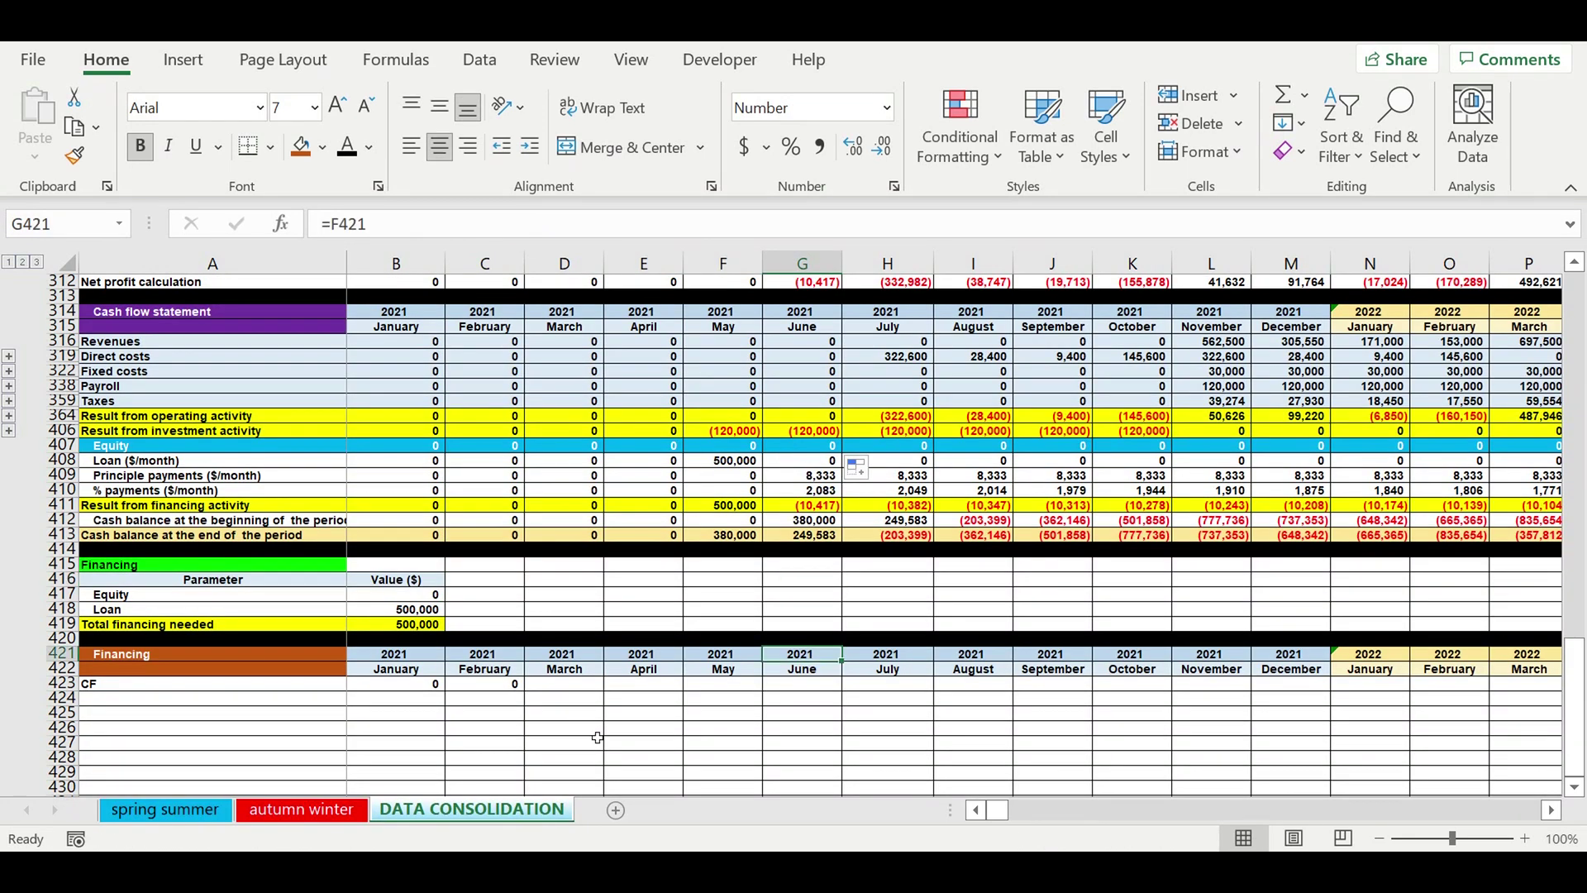
Fill the cumulative CF formula from C423 across the months to December 2030 in DQ423.
{"action": "left_click", "coordinate": [508, 685]}
{"action": "left_click_drag", "start_coordinate": [524, 690], "coordinate": [1284, 709]}
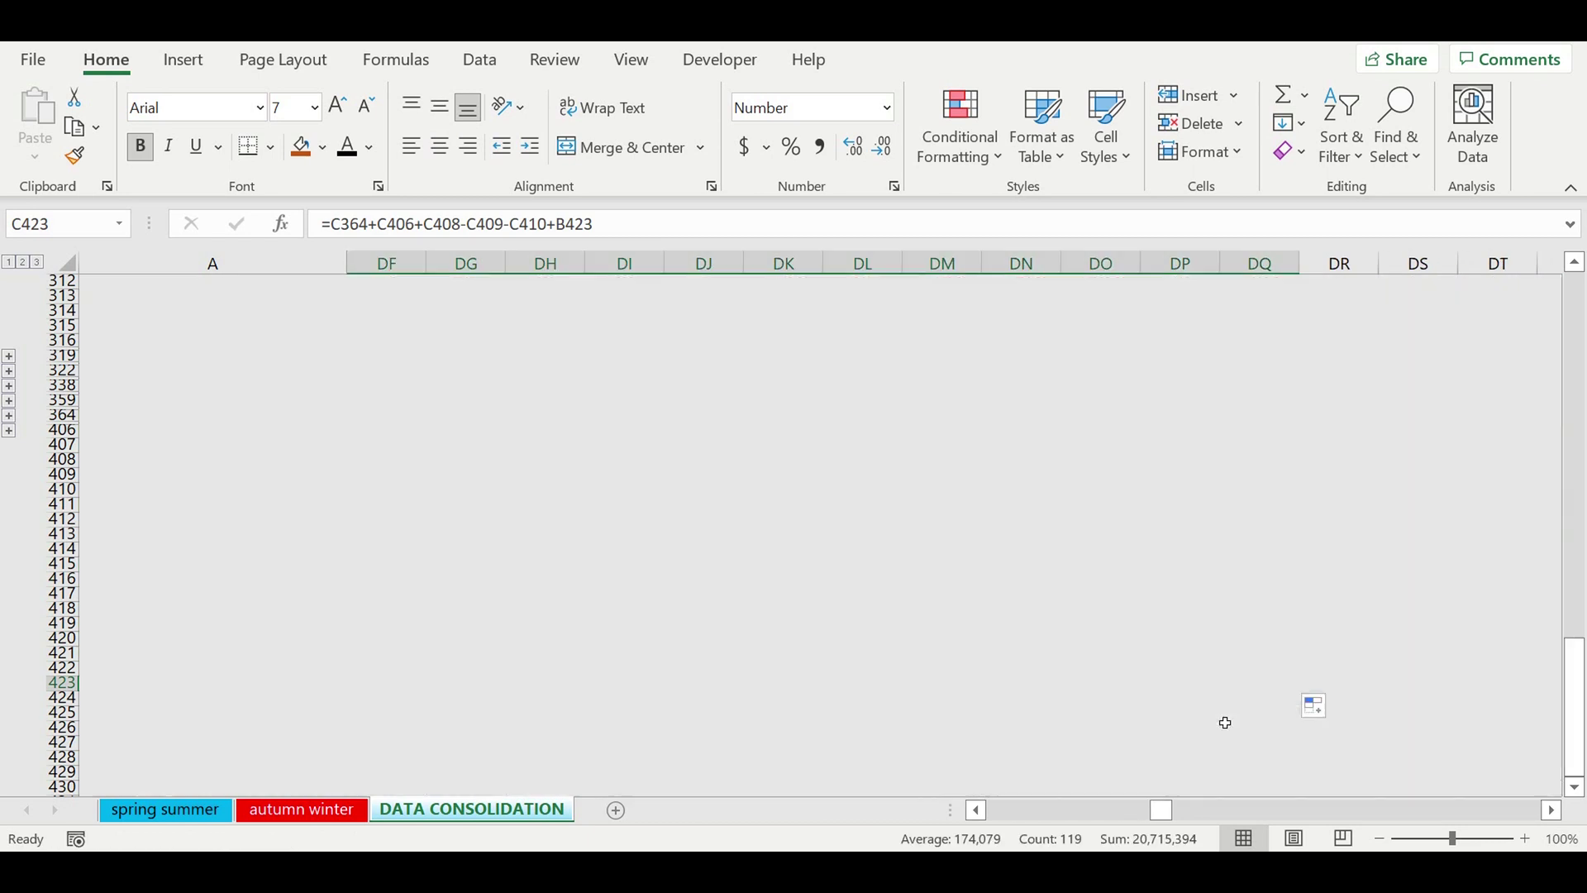
{"action": "left_click", "coordinate": [1202, 701]}
{"action": "left_click", "coordinate": [1204, 714]}
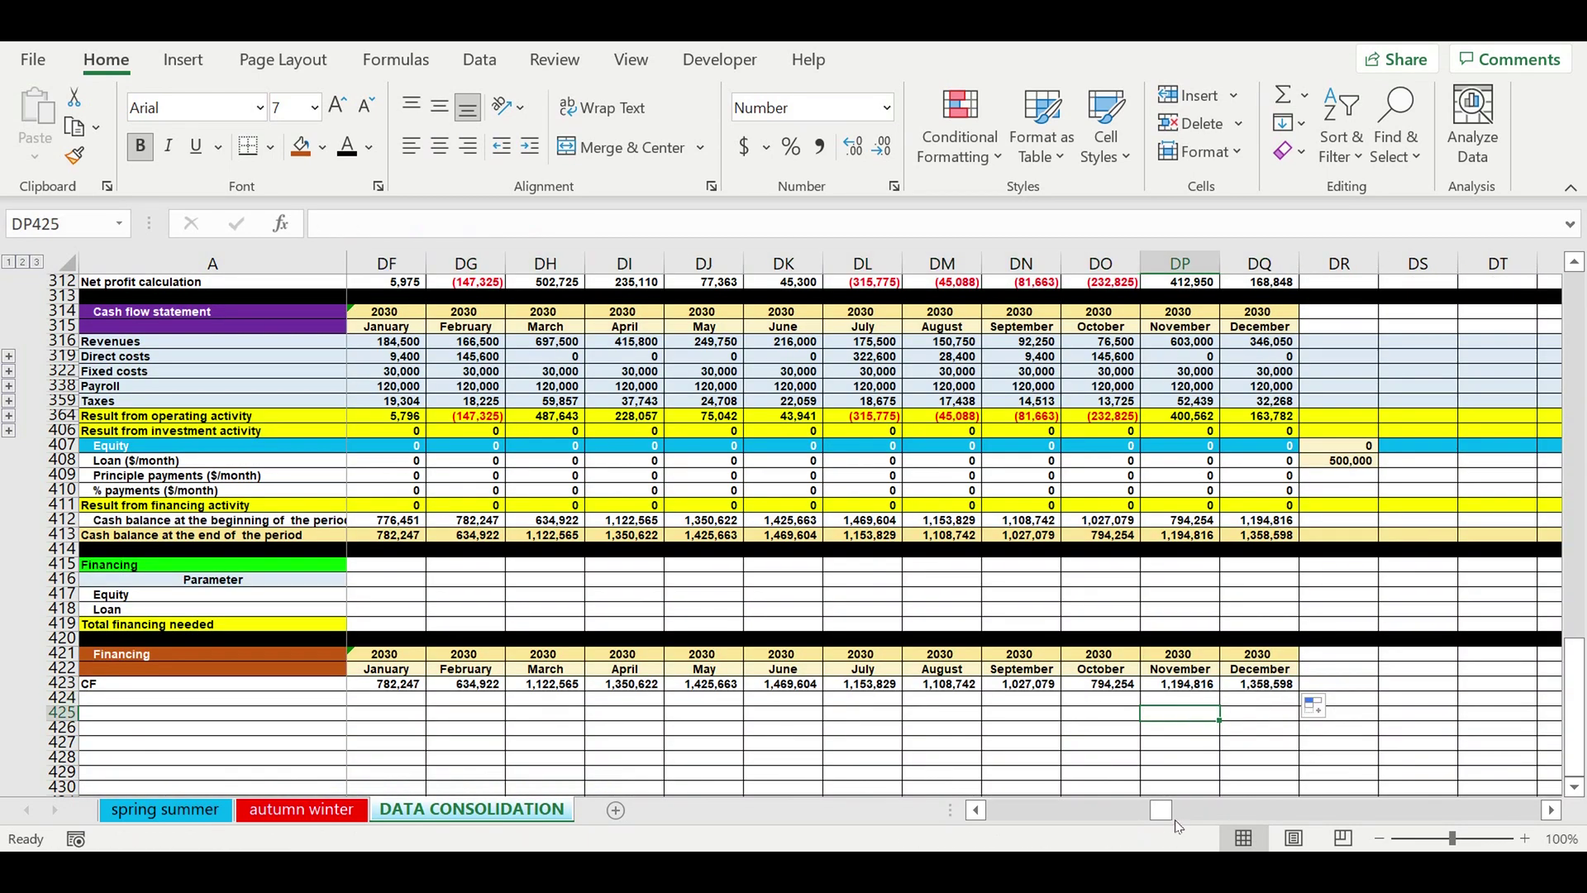
Calculate the lowest cumulative cash flow in DR423 with =MIN(B423:DQ423).
{"action": "left_click", "coordinate": [1331, 684]}
{"action": "type", "text": "="}
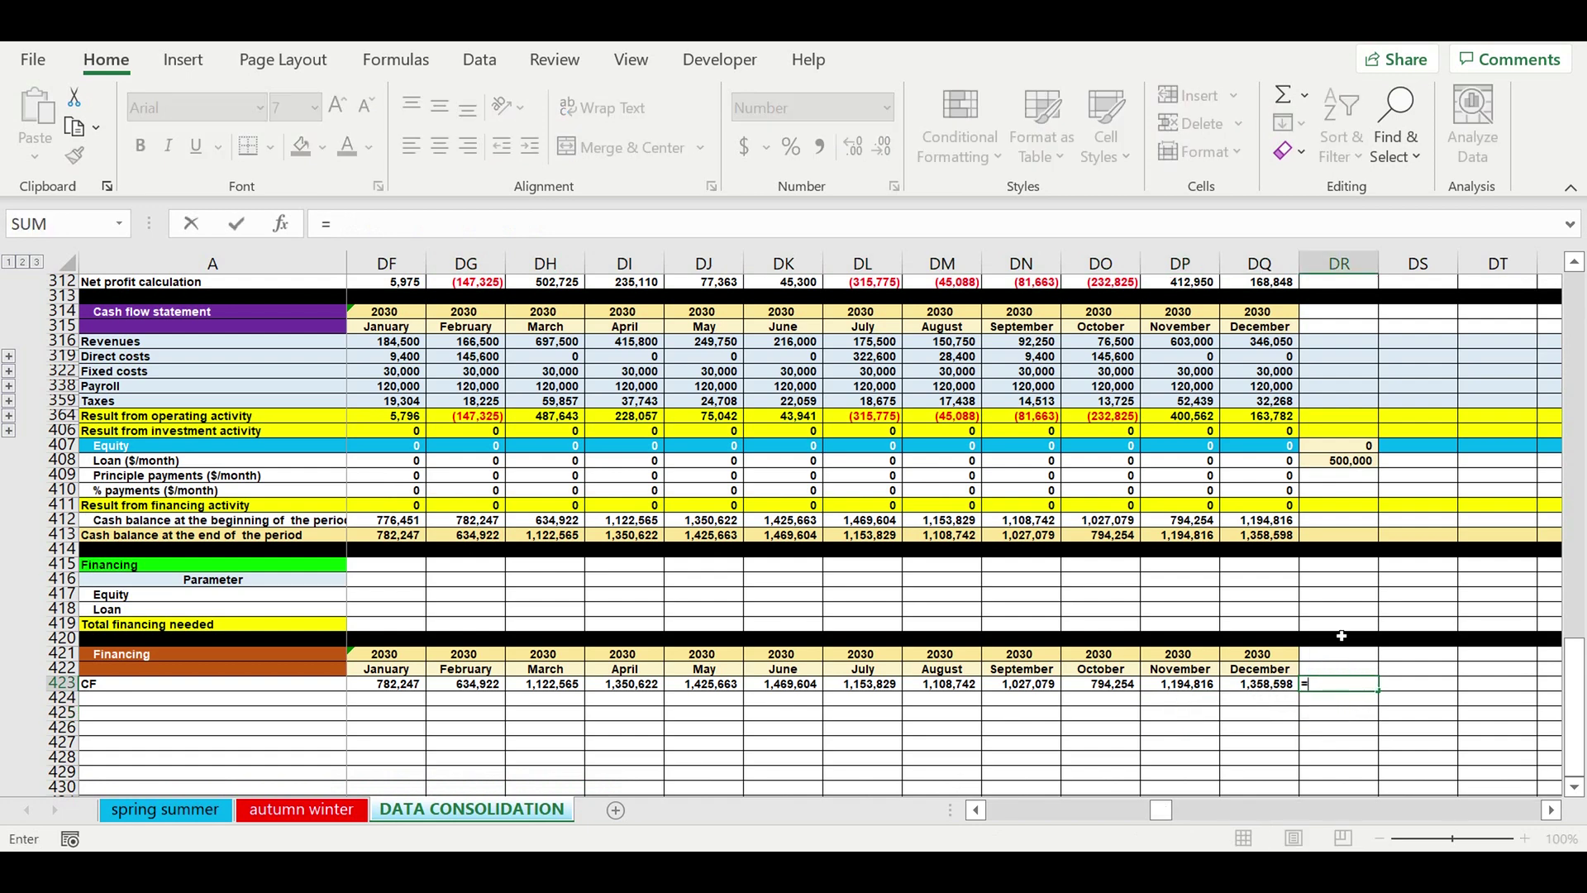
{"action": "type", "text": "mi"}
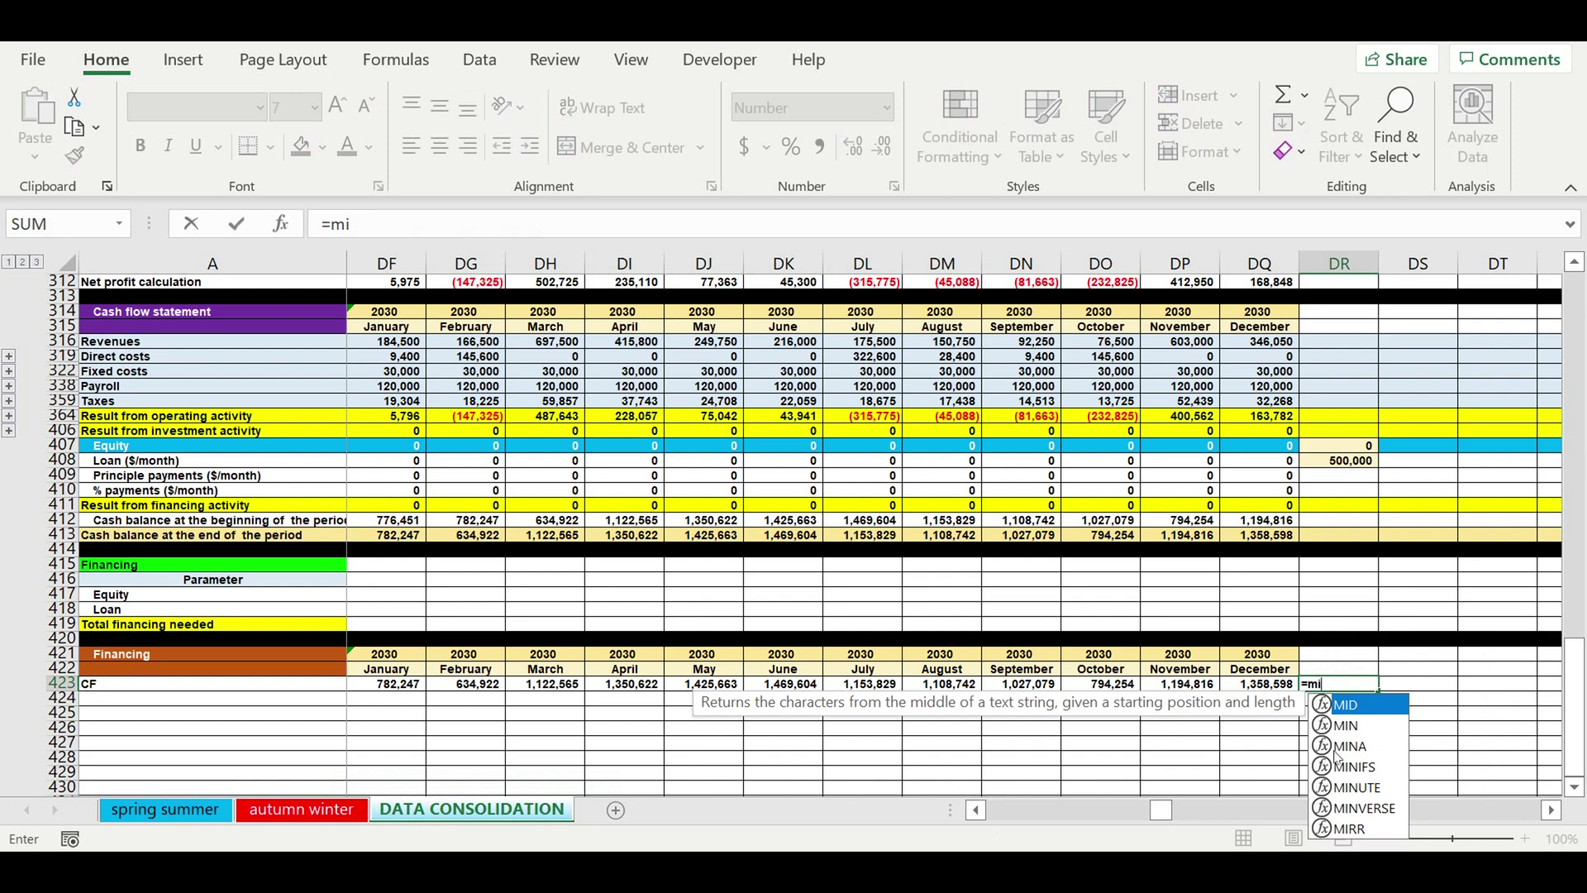
{"action": "double_click", "coordinate": [1348, 727]}
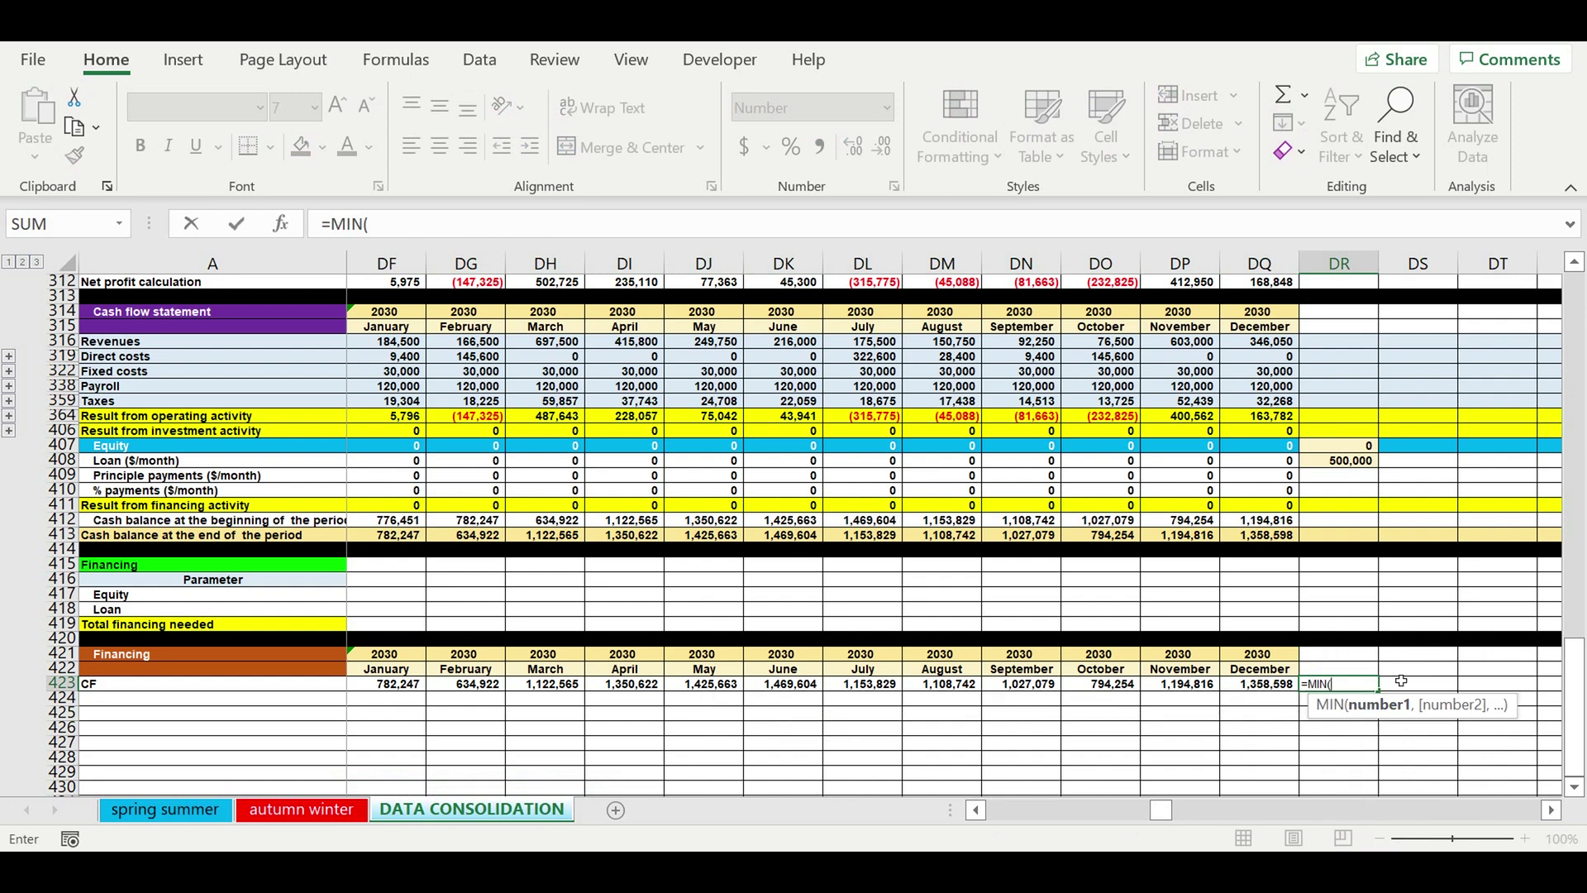
{"action": "left_click_drag", "start_coordinate": [1262, 690], "coordinate": [6, 691]}
{"action": "left_click_drag", "start_coordinate": [6, 612], "coordinate": [368, 690]}
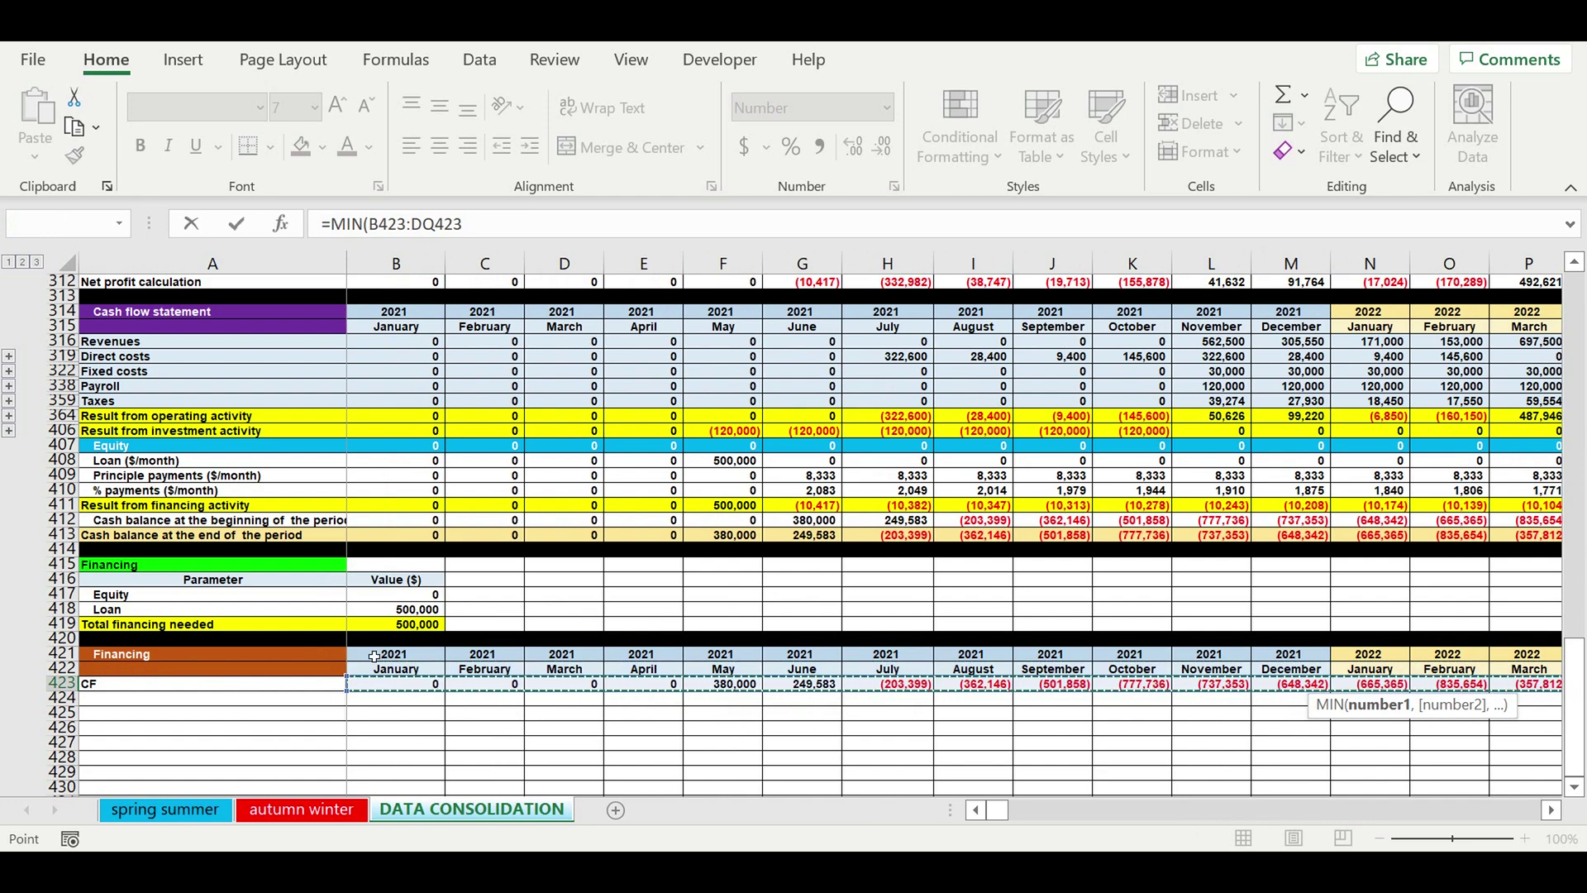
{"action": "left_click", "coordinate": [502, 232]}
{"action": "type", "text": ")"}
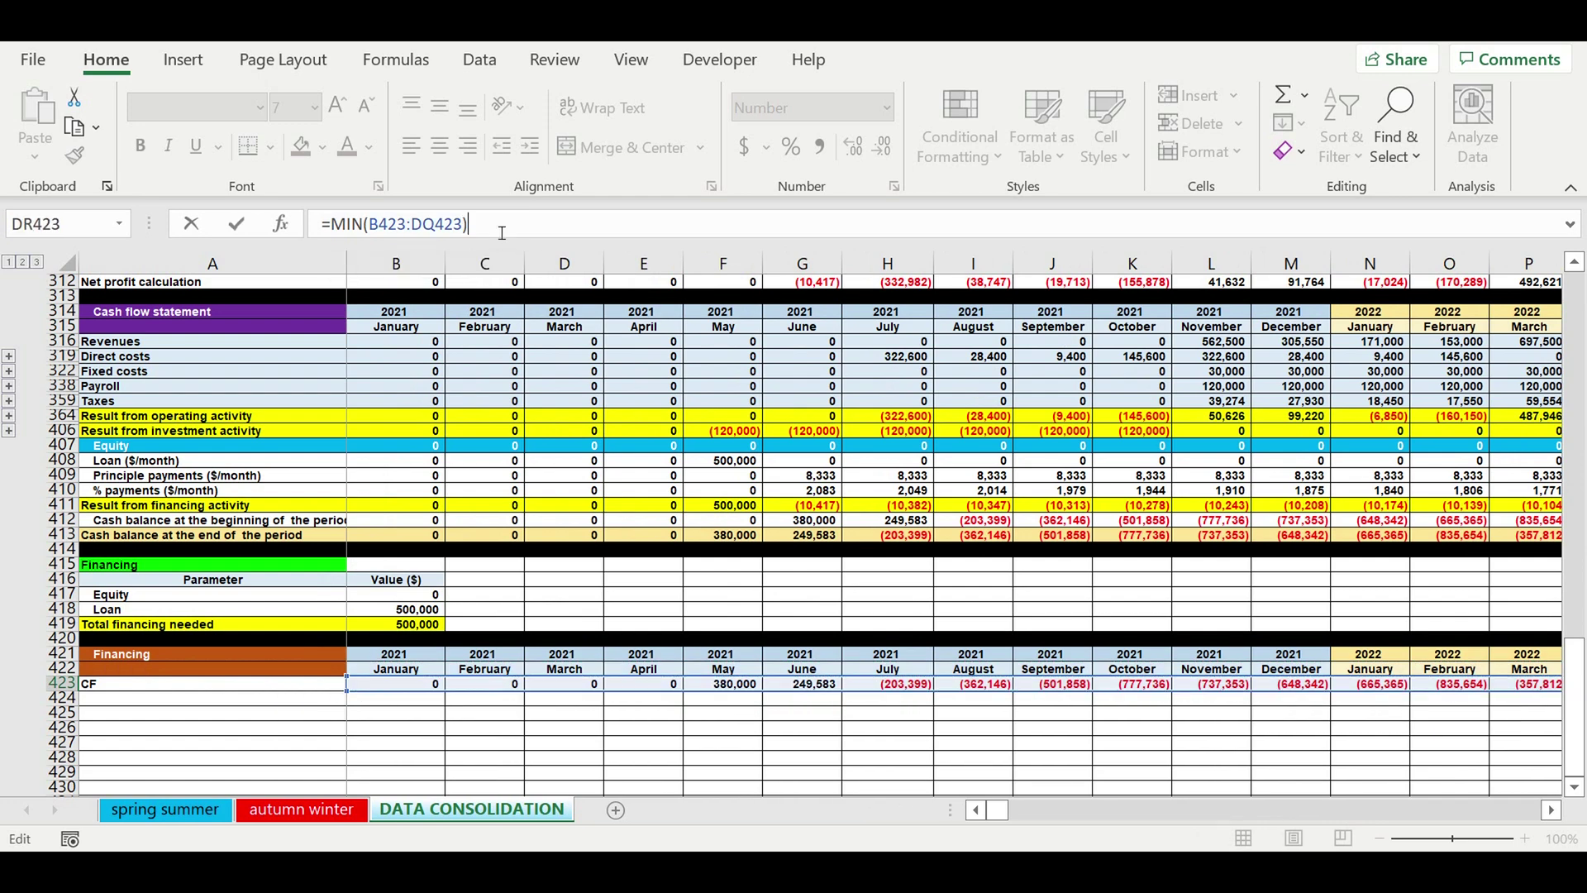
{"action": "key", "text": "Return"}
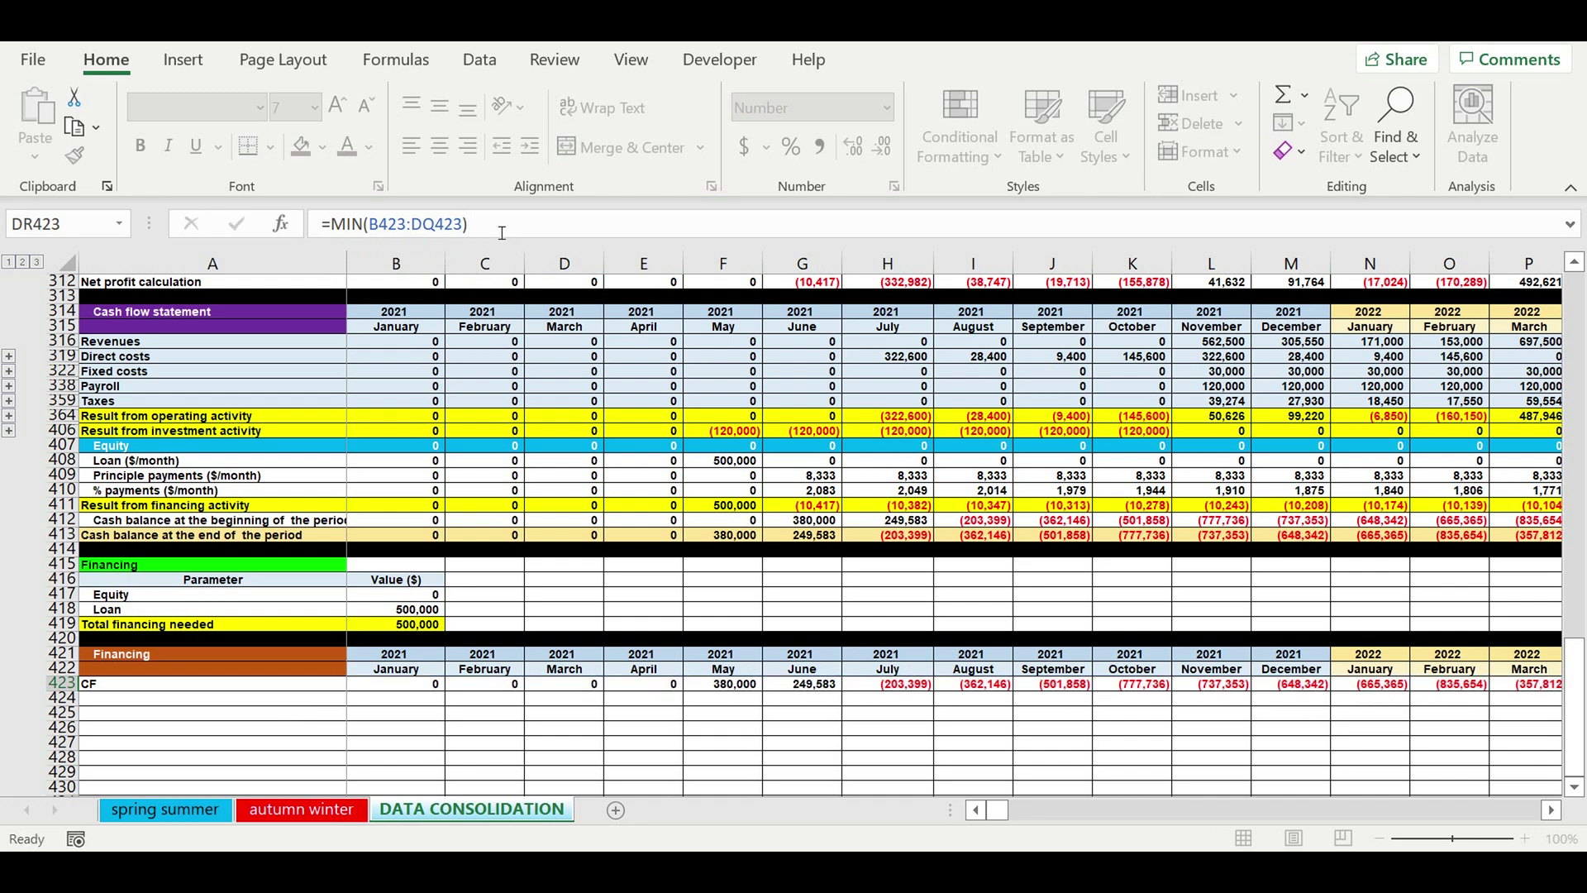
{"action": "left_click", "coordinate": [1516, 686]}
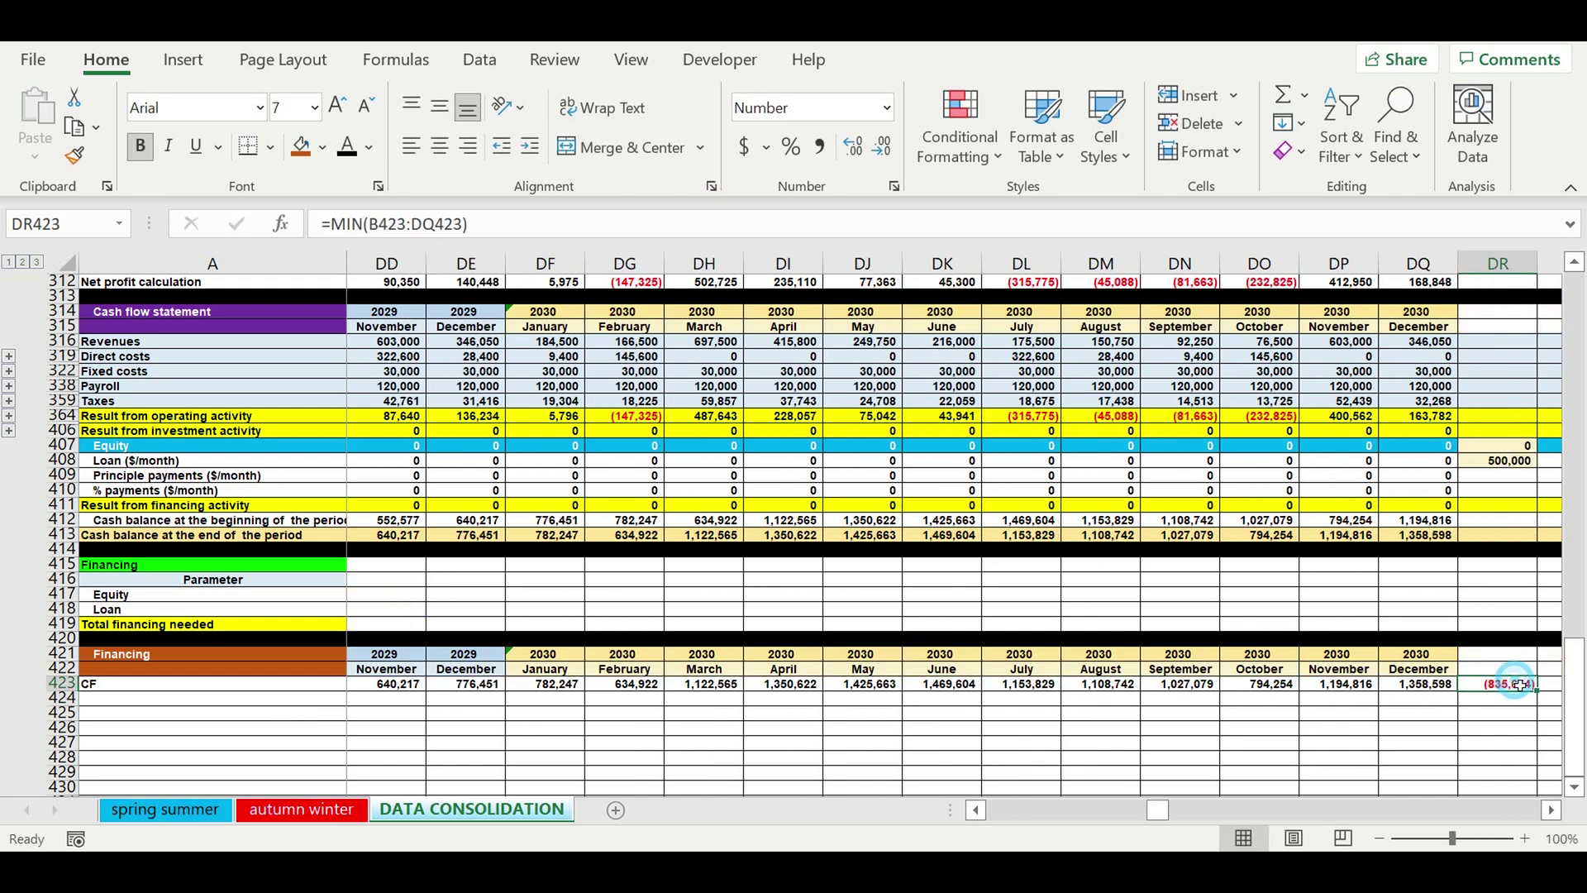
Link the January 2021 equity in B407 to the negated minimum cash flow with =-DR423.
{"action": "left_click_drag", "start_coordinate": [1158, 810], "coordinate": [324, 782]}
{"action": "left_click", "coordinate": [418, 447]}
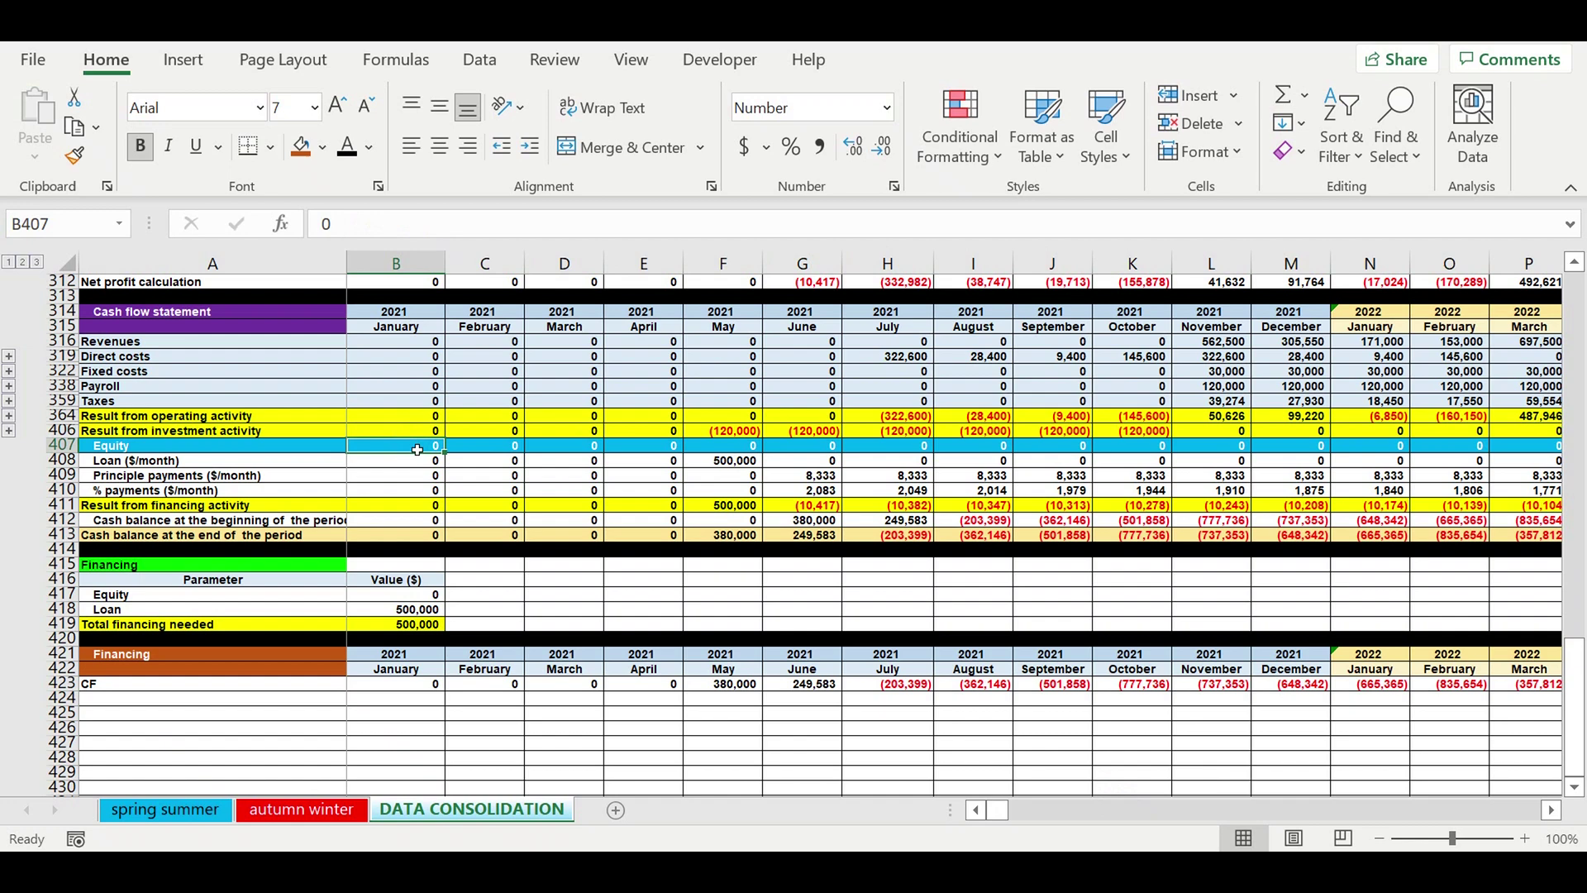
{"action": "type", "text": "="}
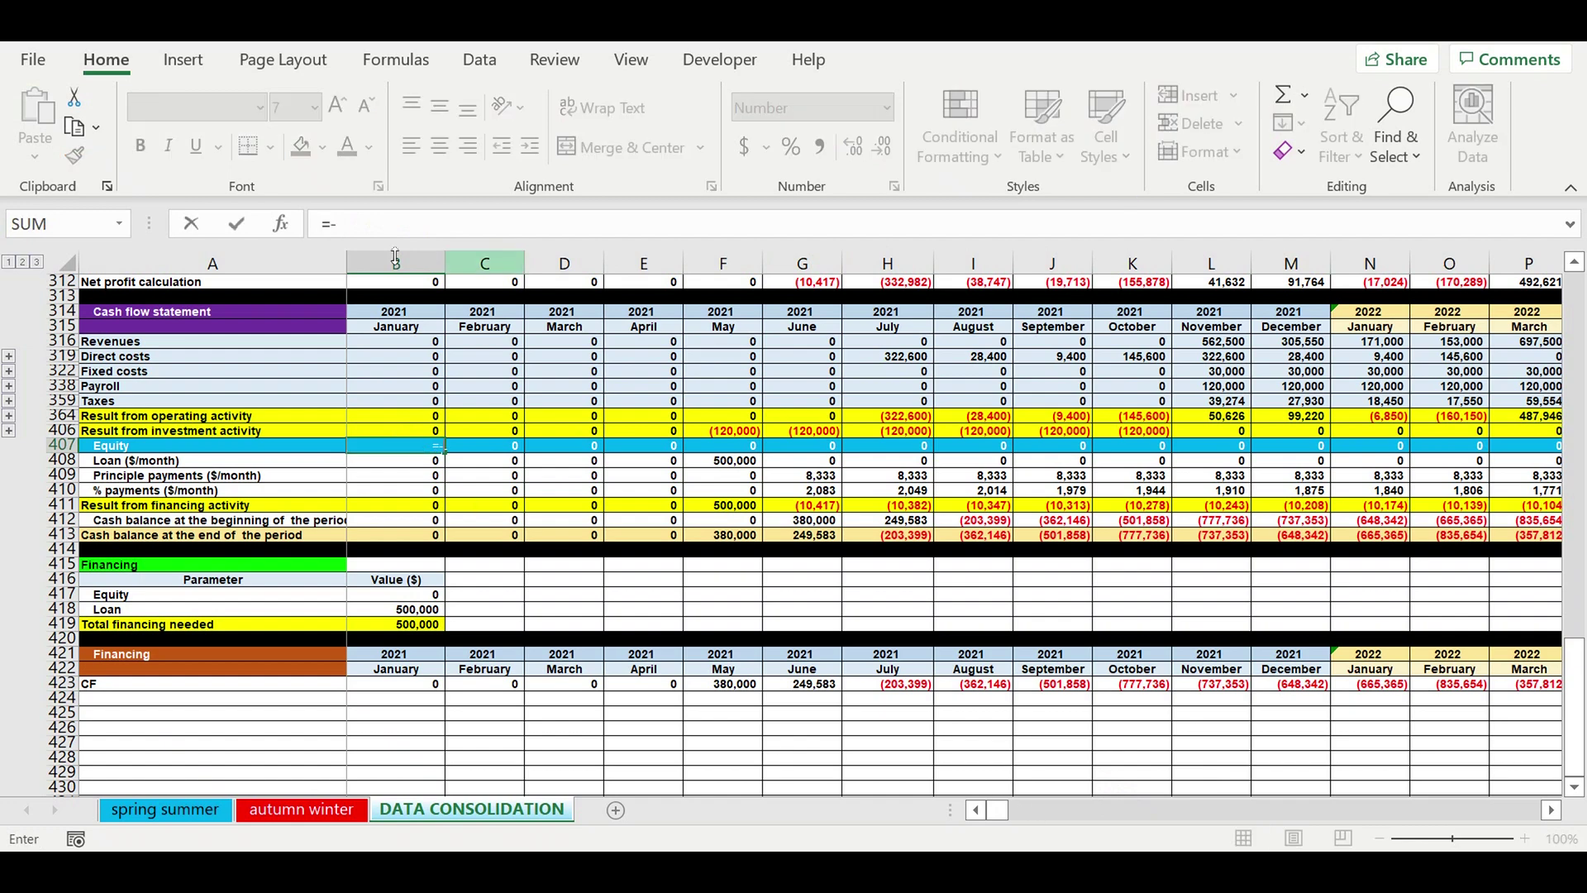
{"action": "left_click", "coordinate": [335, 224]}
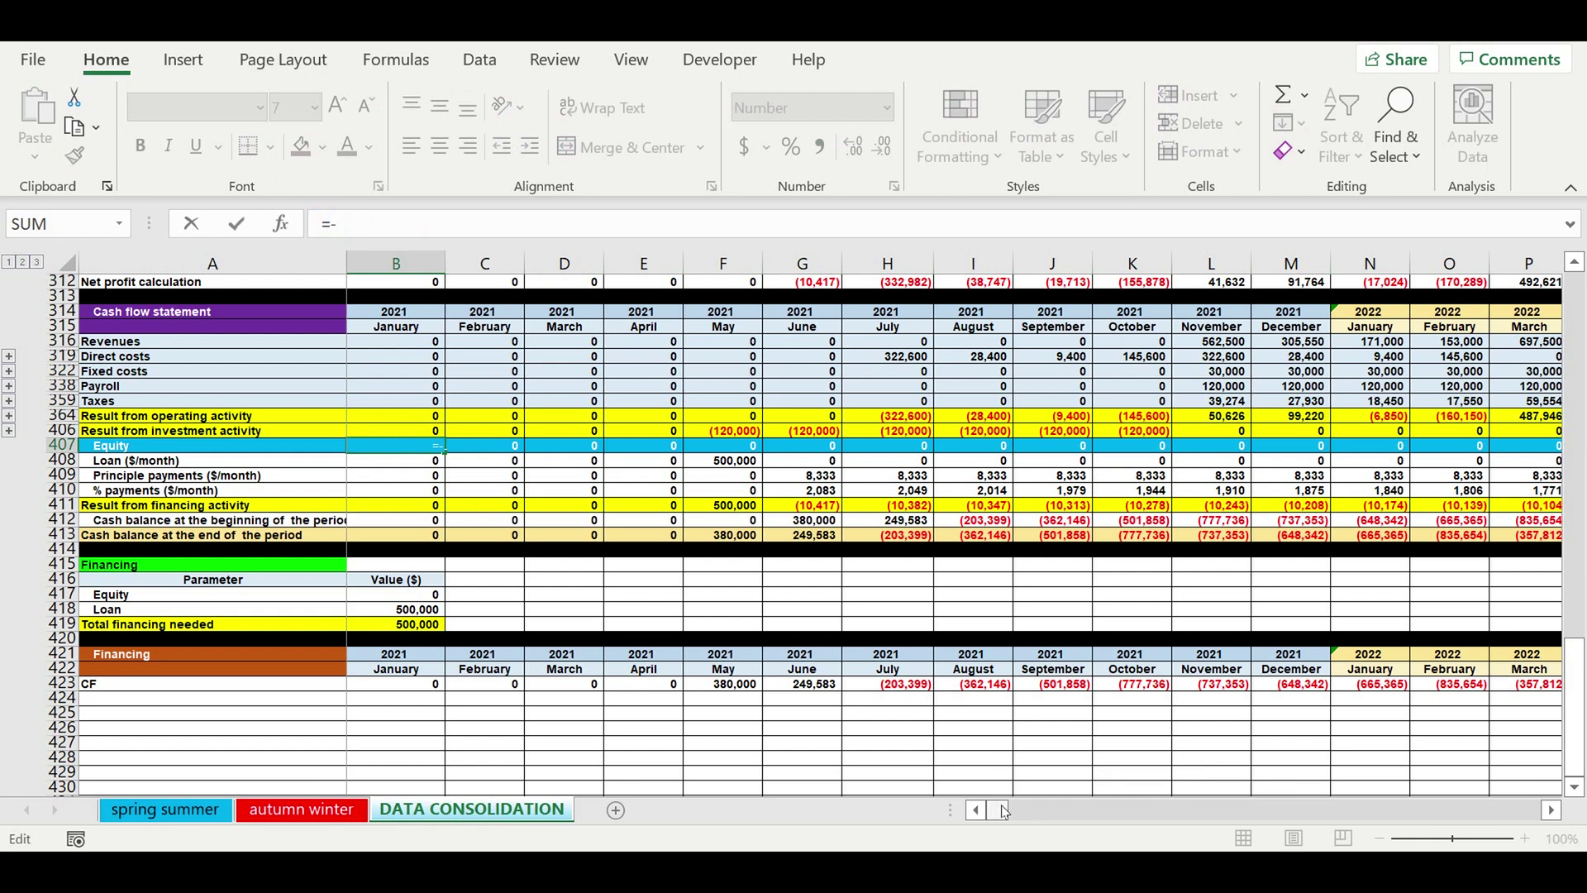
{"action": "left_click_drag", "start_coordinate": [999, 810], "coordinate": [1172, 817]}
{"action": "left_click", "coordinate": [789, 685]}
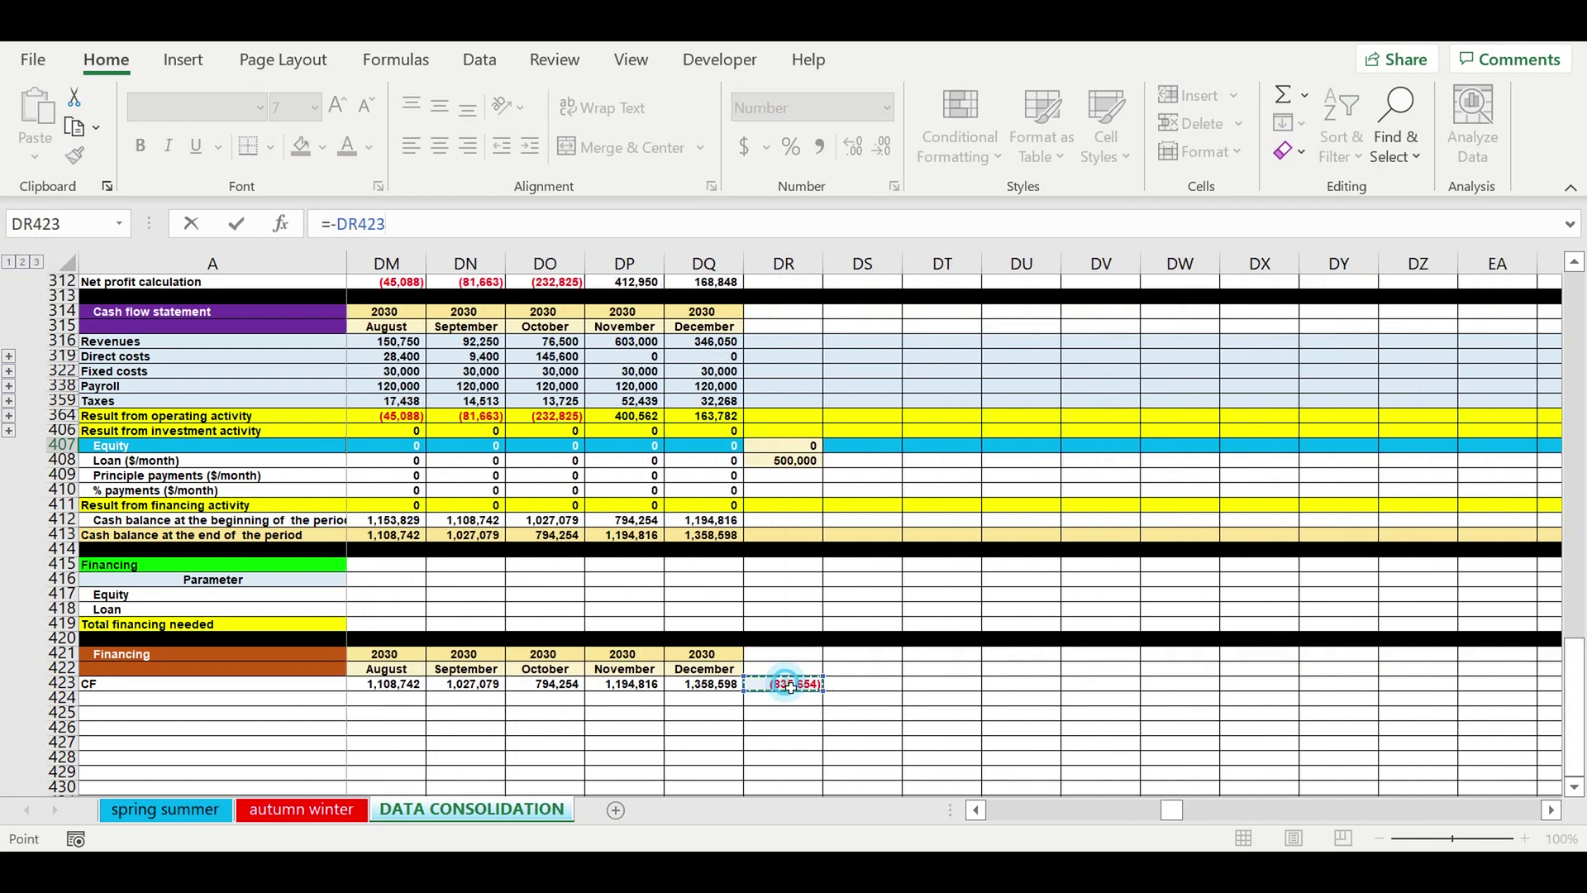
{"action": "key", "text": "Return"}
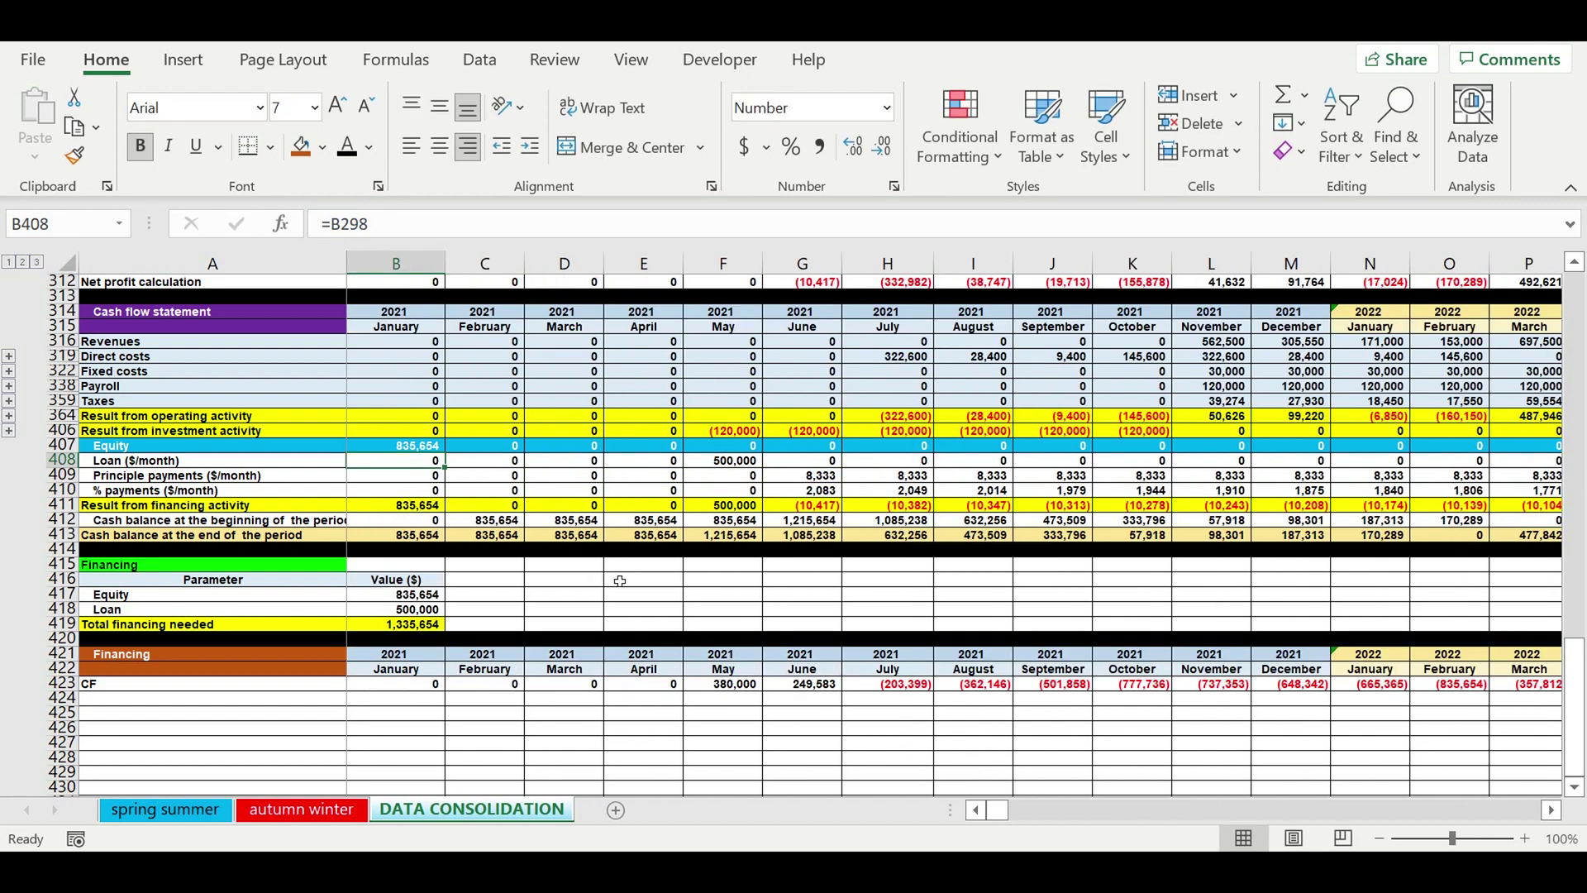
{"action": "left_click", "coordinate": [411, 447]}
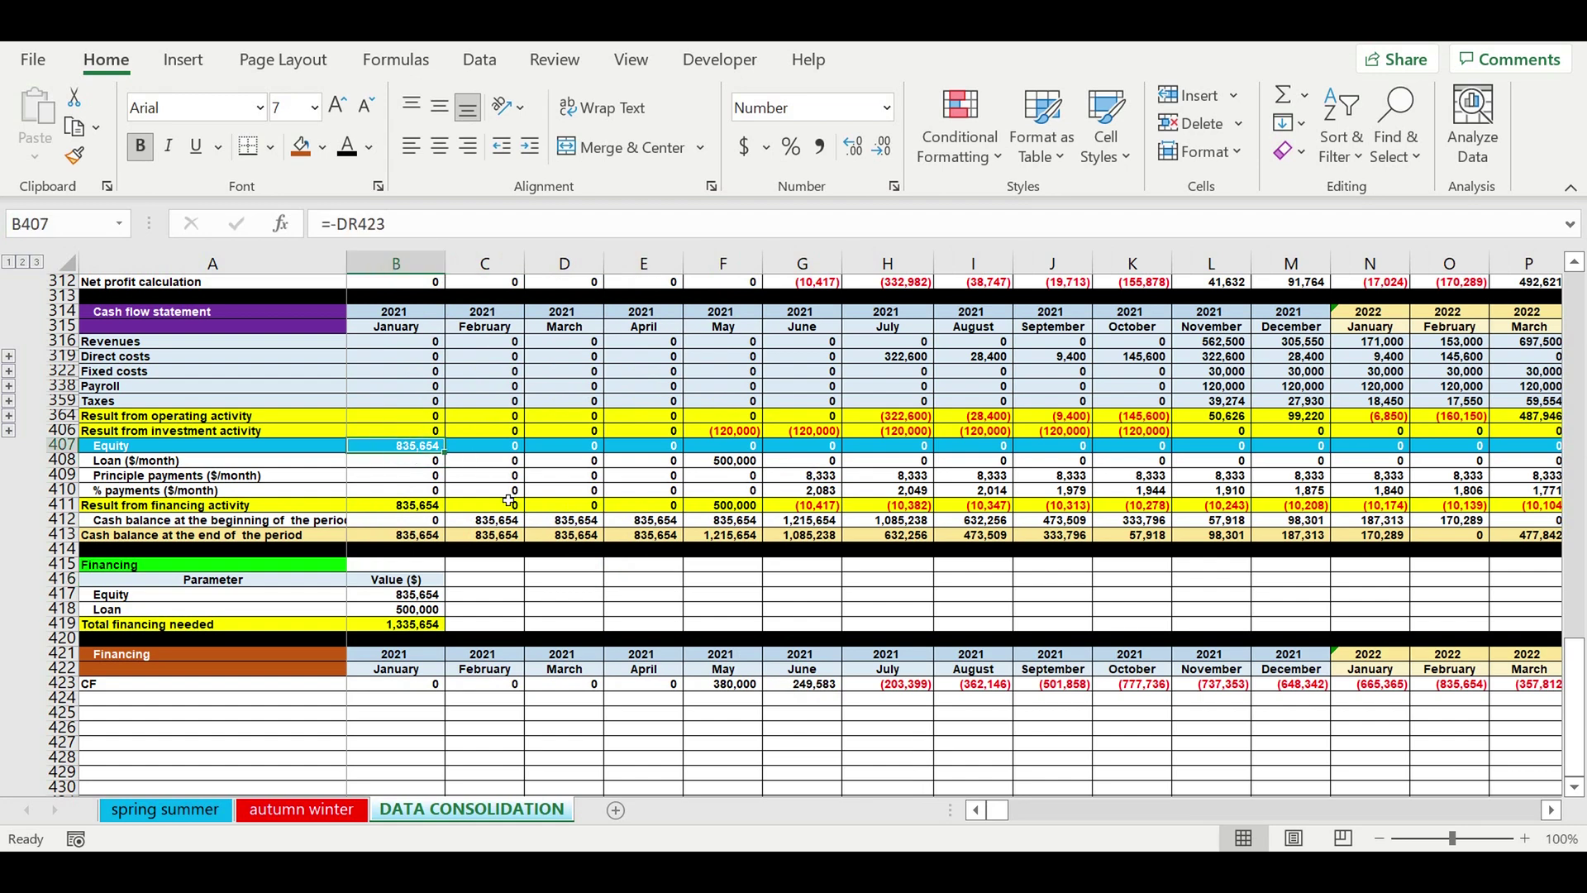
Examine the end-of-period cash balances in row 413 across the months and the equity and loan amounts in the Financing summary.
{"action": "left_click", "coordinate": [1457, 537]}
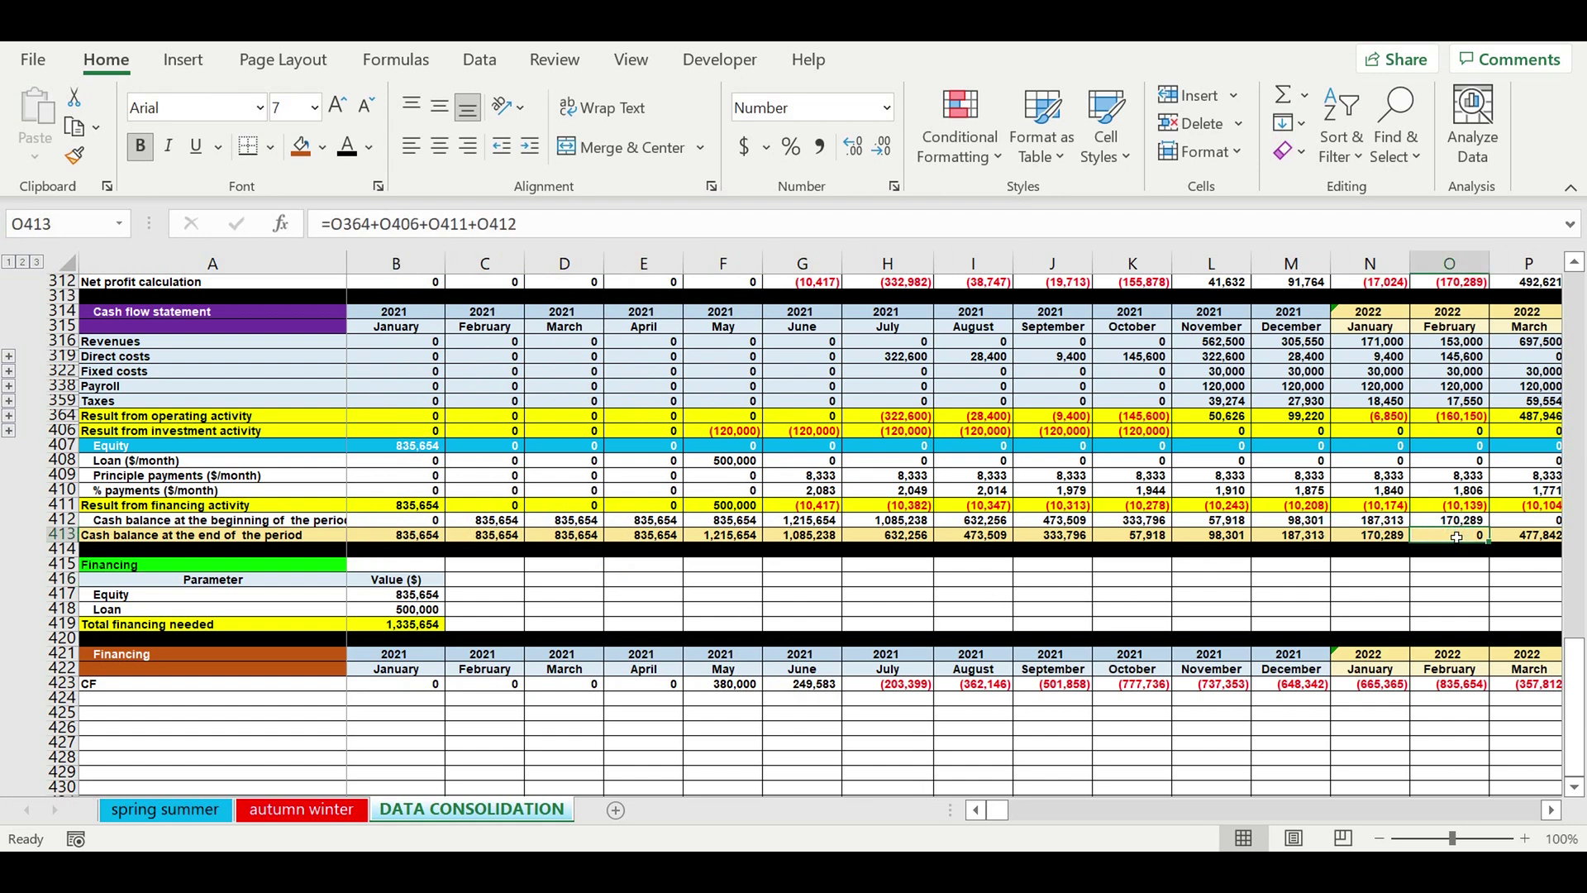
{"action": "left_click", "coordinate": [1552, 811]}
{"action": "left_click", "coordinate": [1554, 811]}
{"action": "left_click", "coordinate": [1554, 810]}
{"action": "left_click", "coordinate": [1554, 811]}
{"action": "left_click", "coordinate": [1554, 811]}
{"action": "left_click", "coordinate": [1554, 811]}
{"action": "left_click", "coordinate": [1554, 811]}
{"action": "left_click", "coordinate": [1554, 811]}
{"action": "left_click", "coordinate": [1554, 811]}
{"action": "left_click", "coordinate": [1554, 810]}
{"action": "left_click", "coordinate": [1554, 811]}
{"action": "left_click", "coordinate": [1554, 811]}
{"action": "left_click", "coordinate": [1554, 811]}
{"action": "left_click", "coordinate": [1554, 811]}
{"action": "left_click", "coordinate": [1554, 811]}
{"action": "left_click", "coordinate": [1554, 811]}
{"action": "left_click", "coordinate": [1554, 811]}
{"action": "left_click", "coordinate": [1554, 811]}
{"action": "left_click", "coordinate": [1554, 811]}
{"action": "left_click", "coordinate": [1554, 811]}
{"action": "left_click", "coordinate": [1554, 811]}
{"action": "left_click", "coordinate": [1554, 811]}
{"action": "left_click", "coordinate": [1554, 811]}
{"action": "left_click", "coordinate": [1554, 811]}
{"action": "left_click", "coordinate": [1554, 811]}
{"action": "left_click", "coordinate": [1554, 811]}
{"action": "left_click", "coordinate": [1554, 811]}
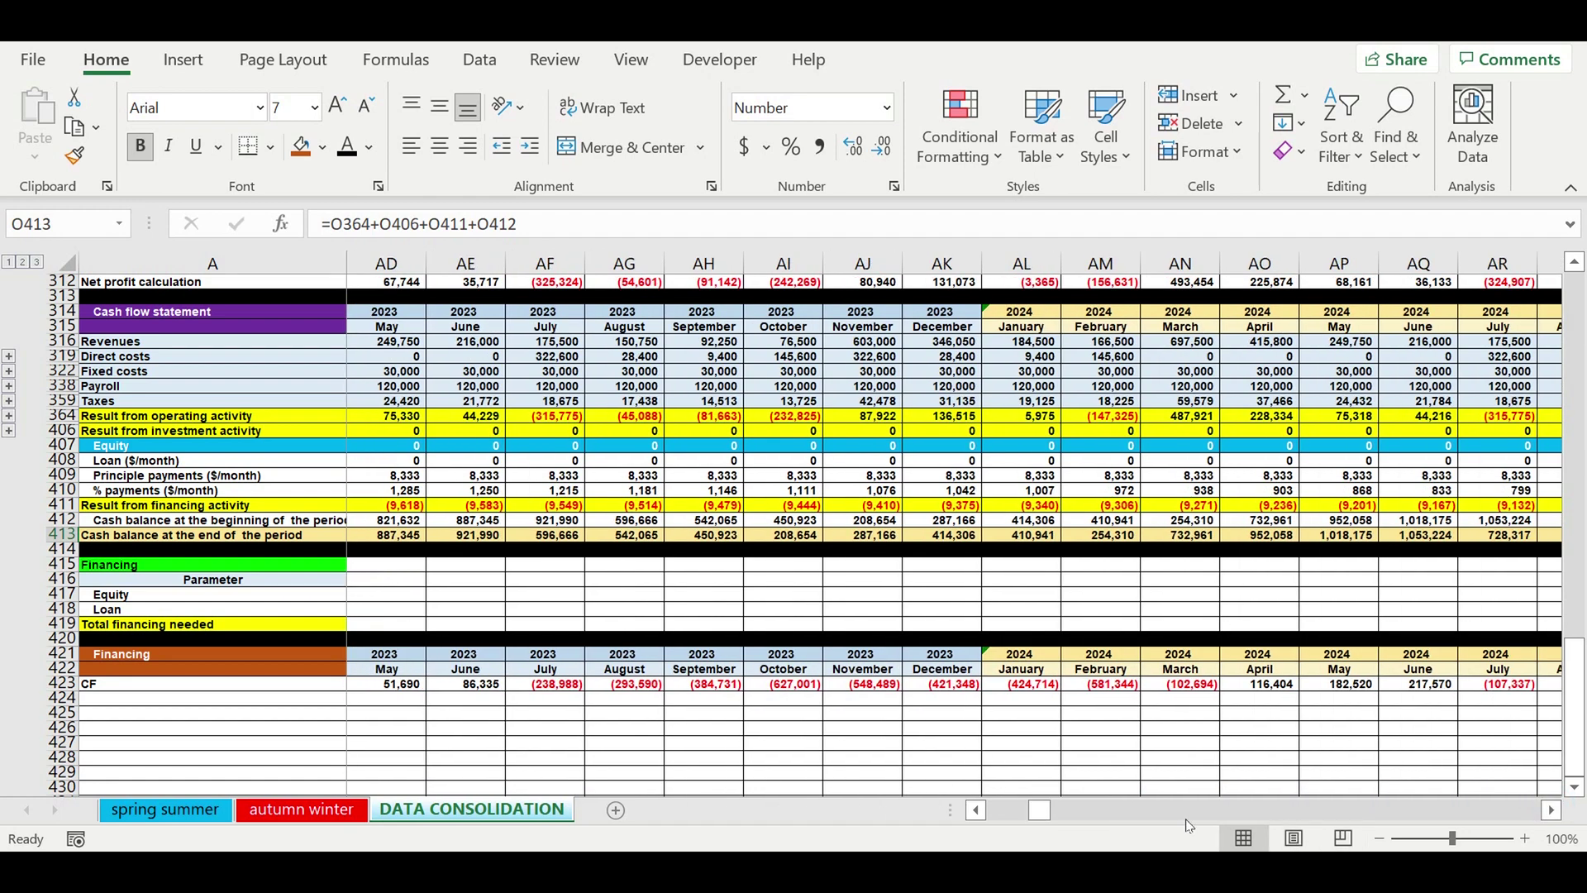
{"action": "left_click_drag", "start_coordinate": [1041, 818], "coordinate": [996, 810]}
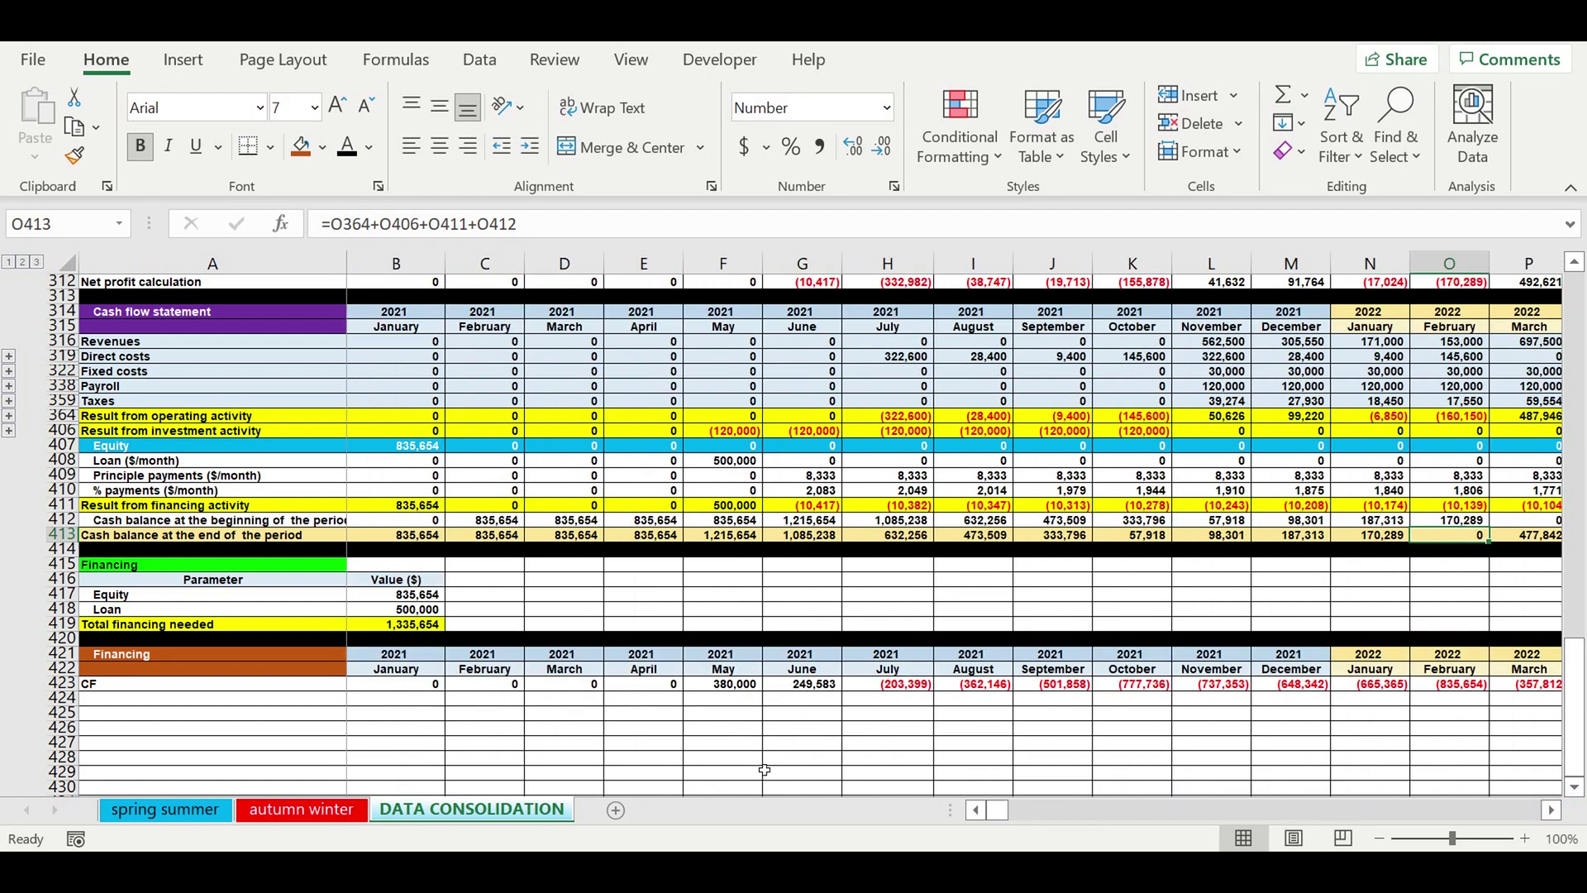
{"action": "left_click", "coordinate": [417, 625]}
{"action": "left_click_drag", "start_coordinate": [409, 596], "coordinate": [407, 618]}
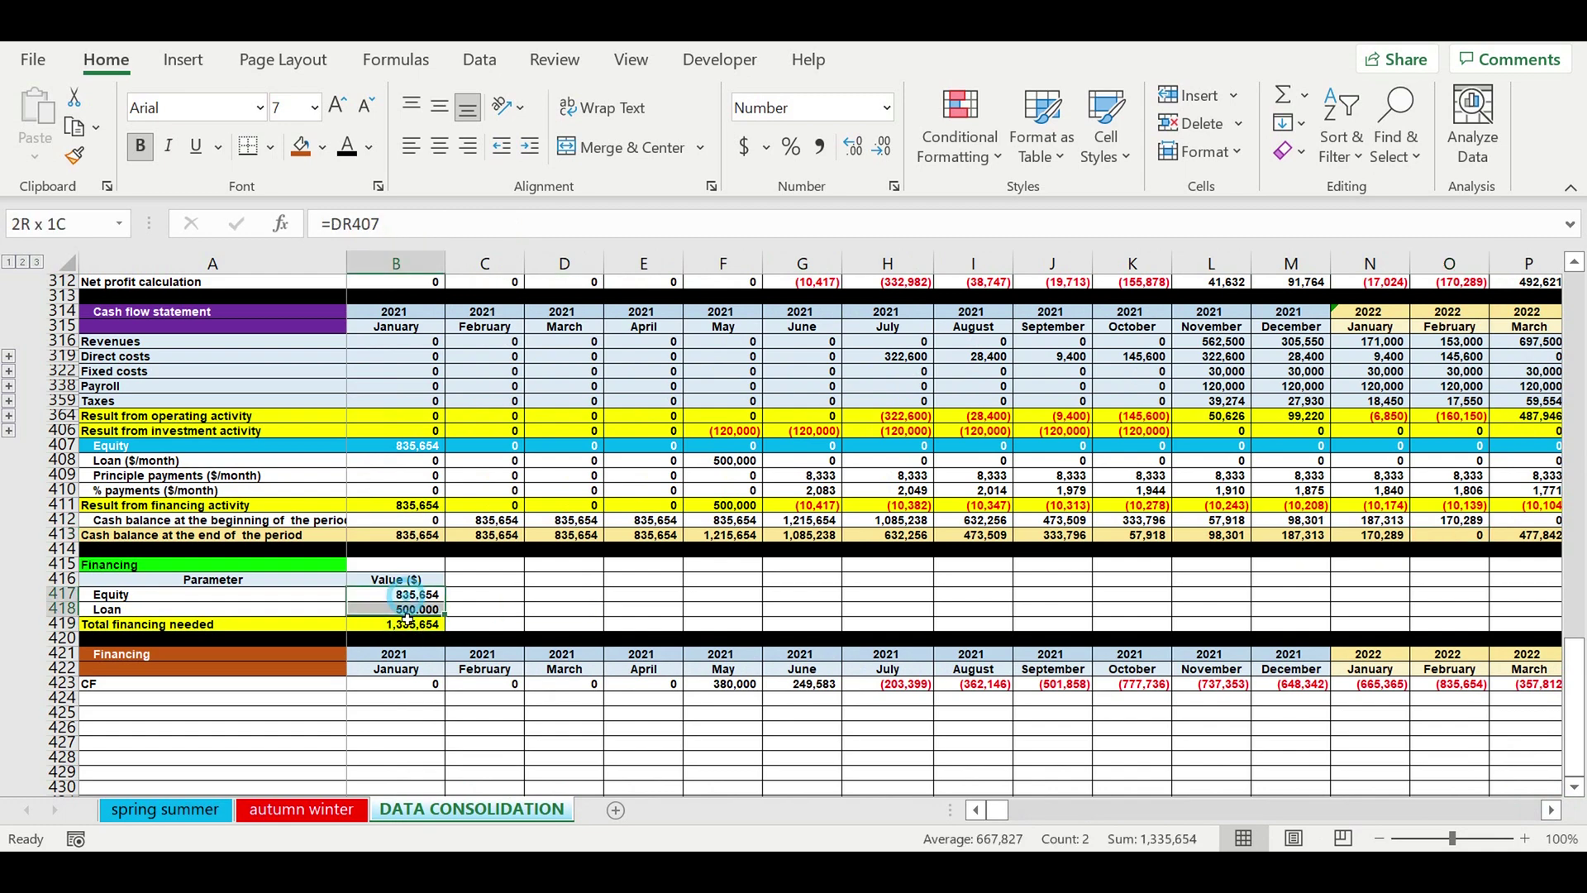
{"action": "left_click", "coordinate": [525, 611]}
Set the loan amount in B284 to 100,000 and check the recalculated equity and loan in the Financing summary.
{"action": "scroll", "coordinate": [513, 537], "scroll_direction": "up", "scroll_amount": 9}
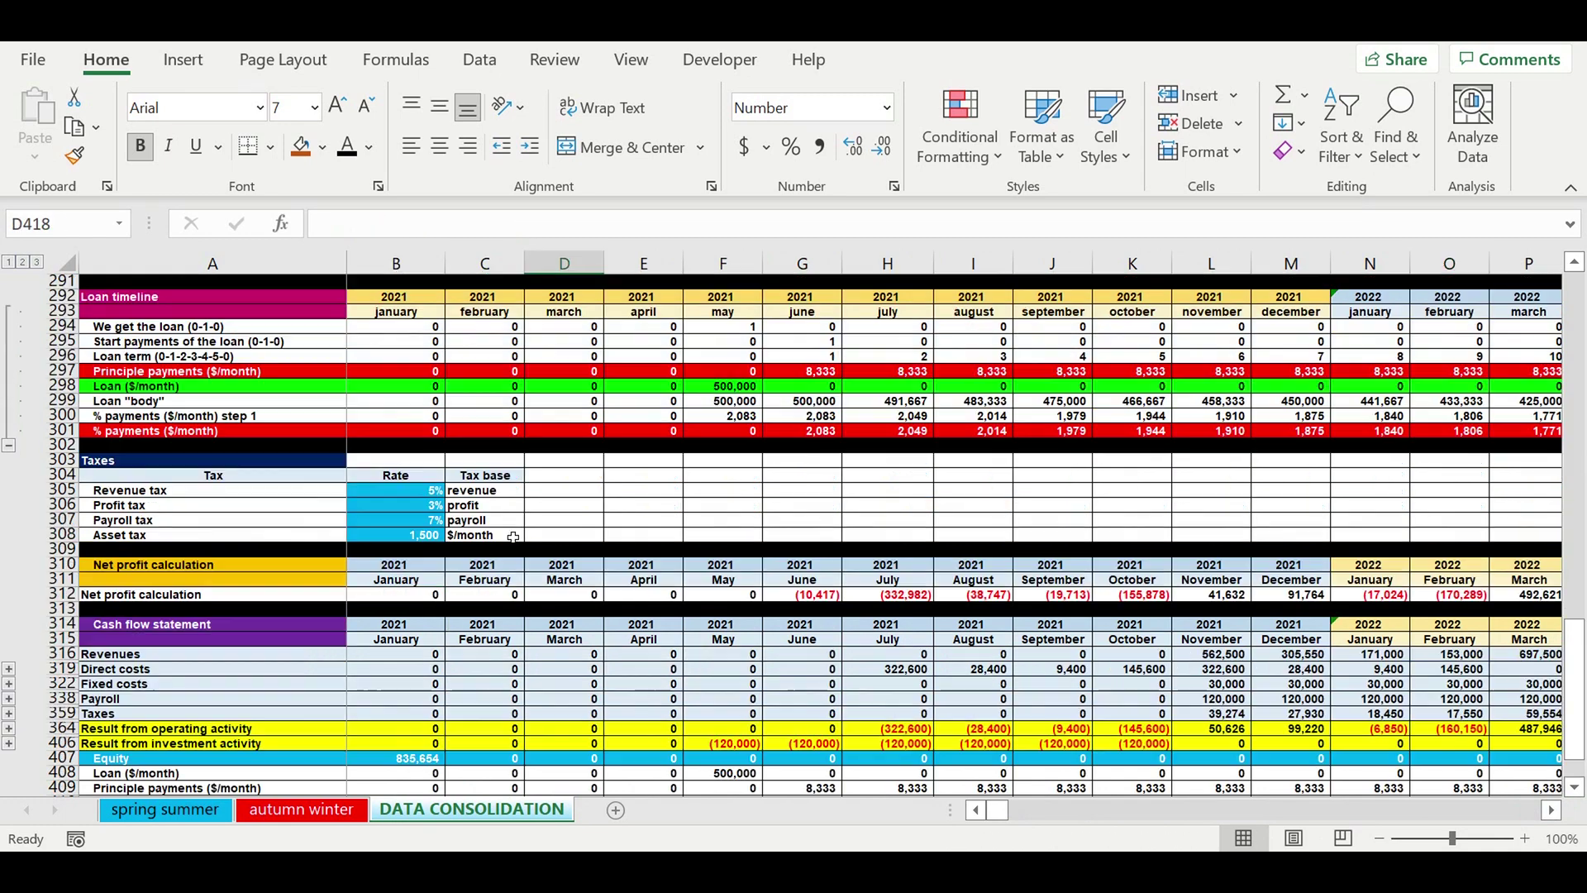
{"action": "scroll", "coordinate": [496, 512], "scroll_direction": "up", "scroll_amount": 3}
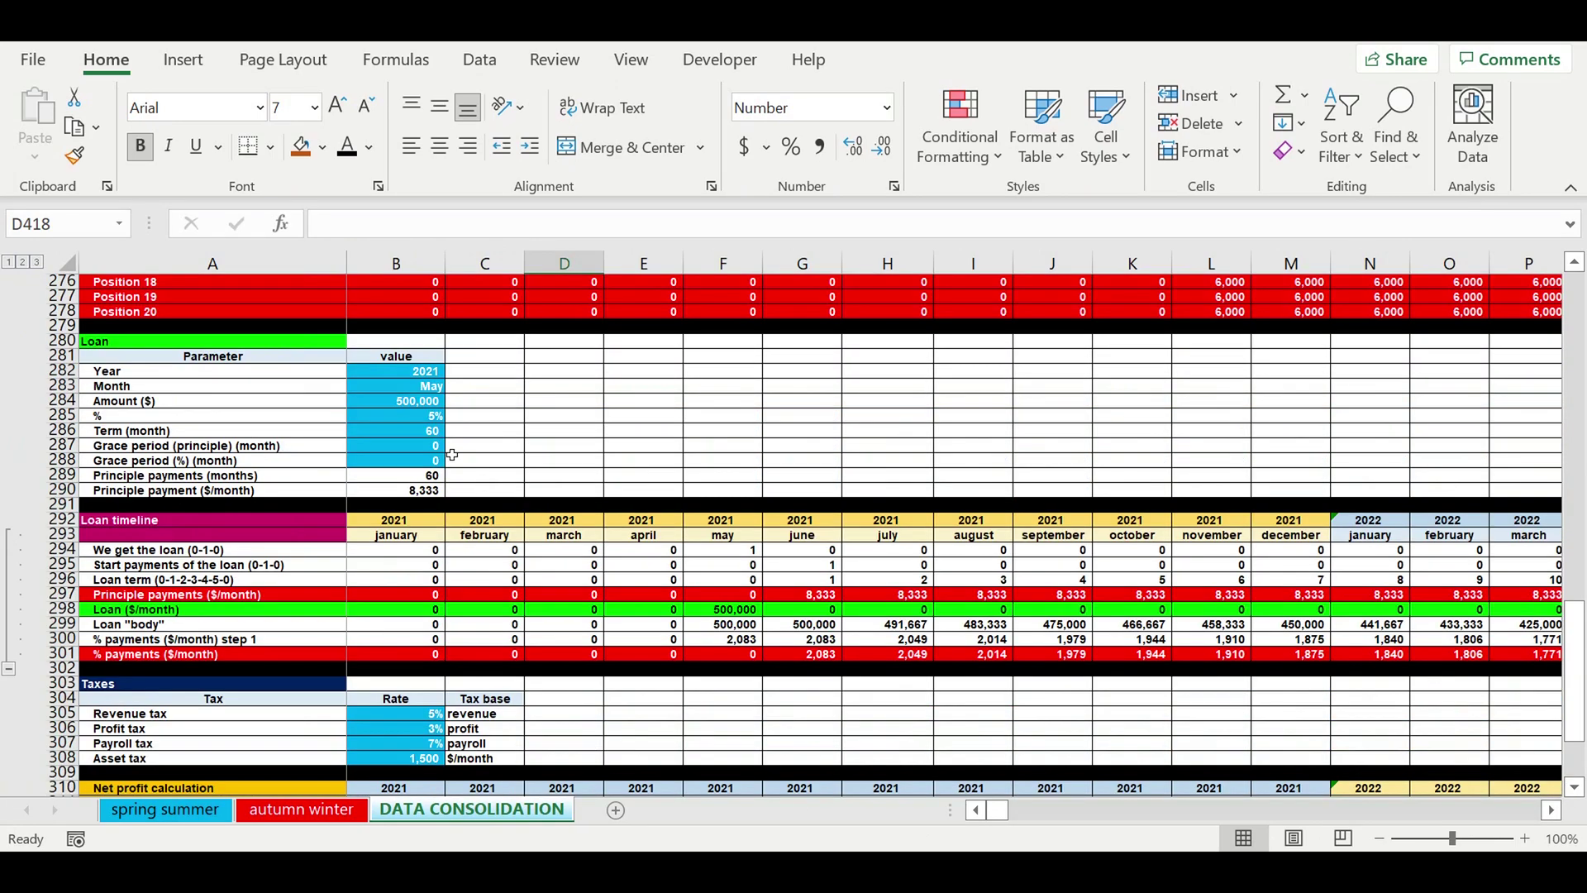
{"action": "left_click", "coordinate": [392, 408]}
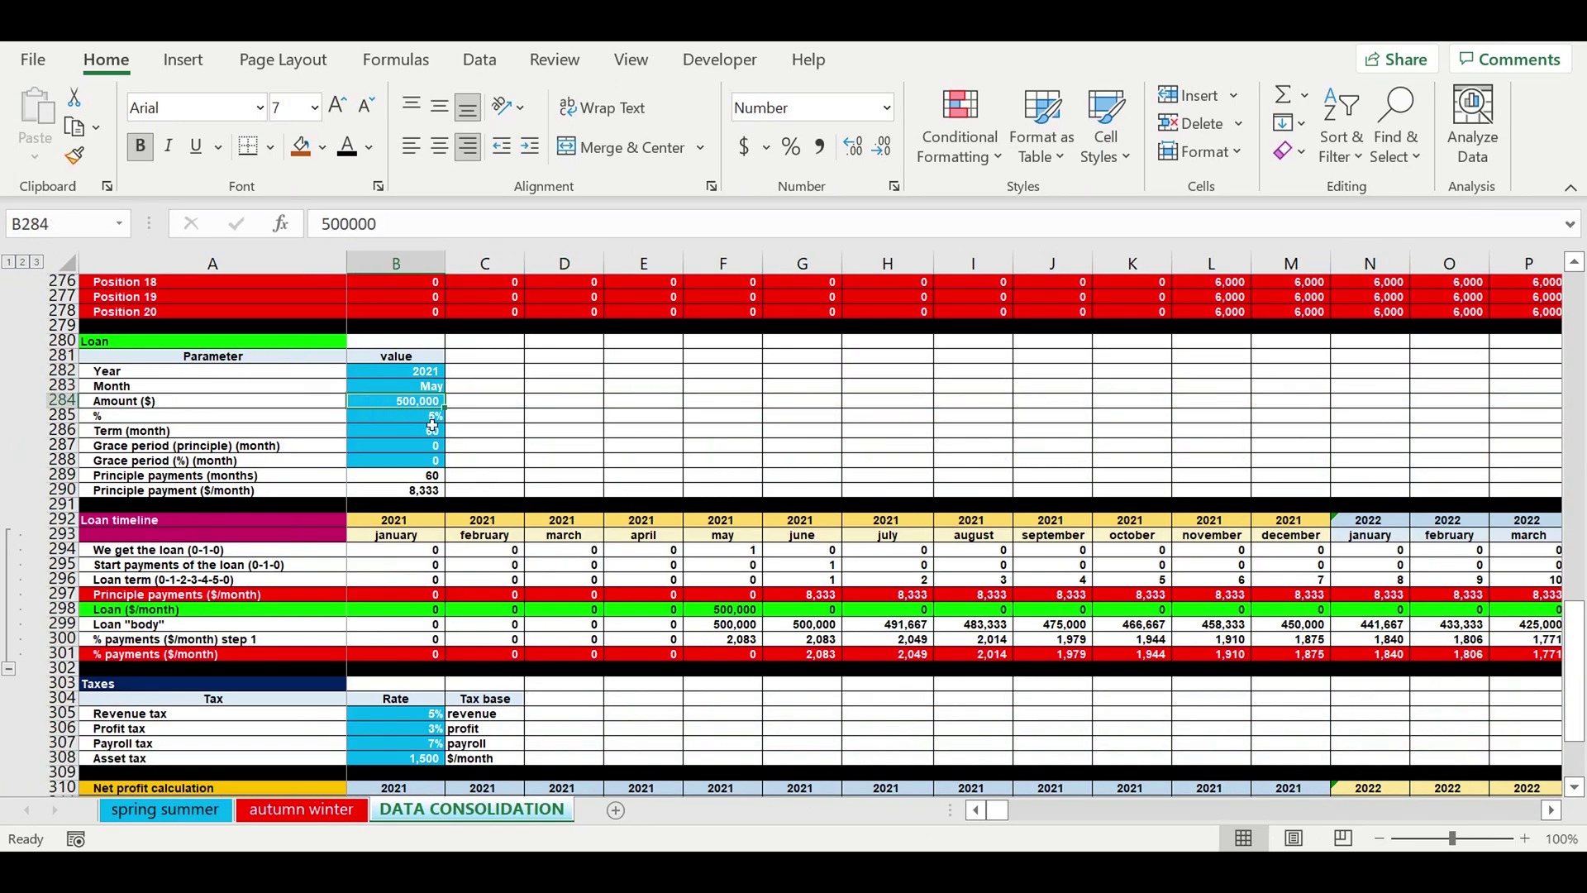
{"action": "type", "text": "100"}
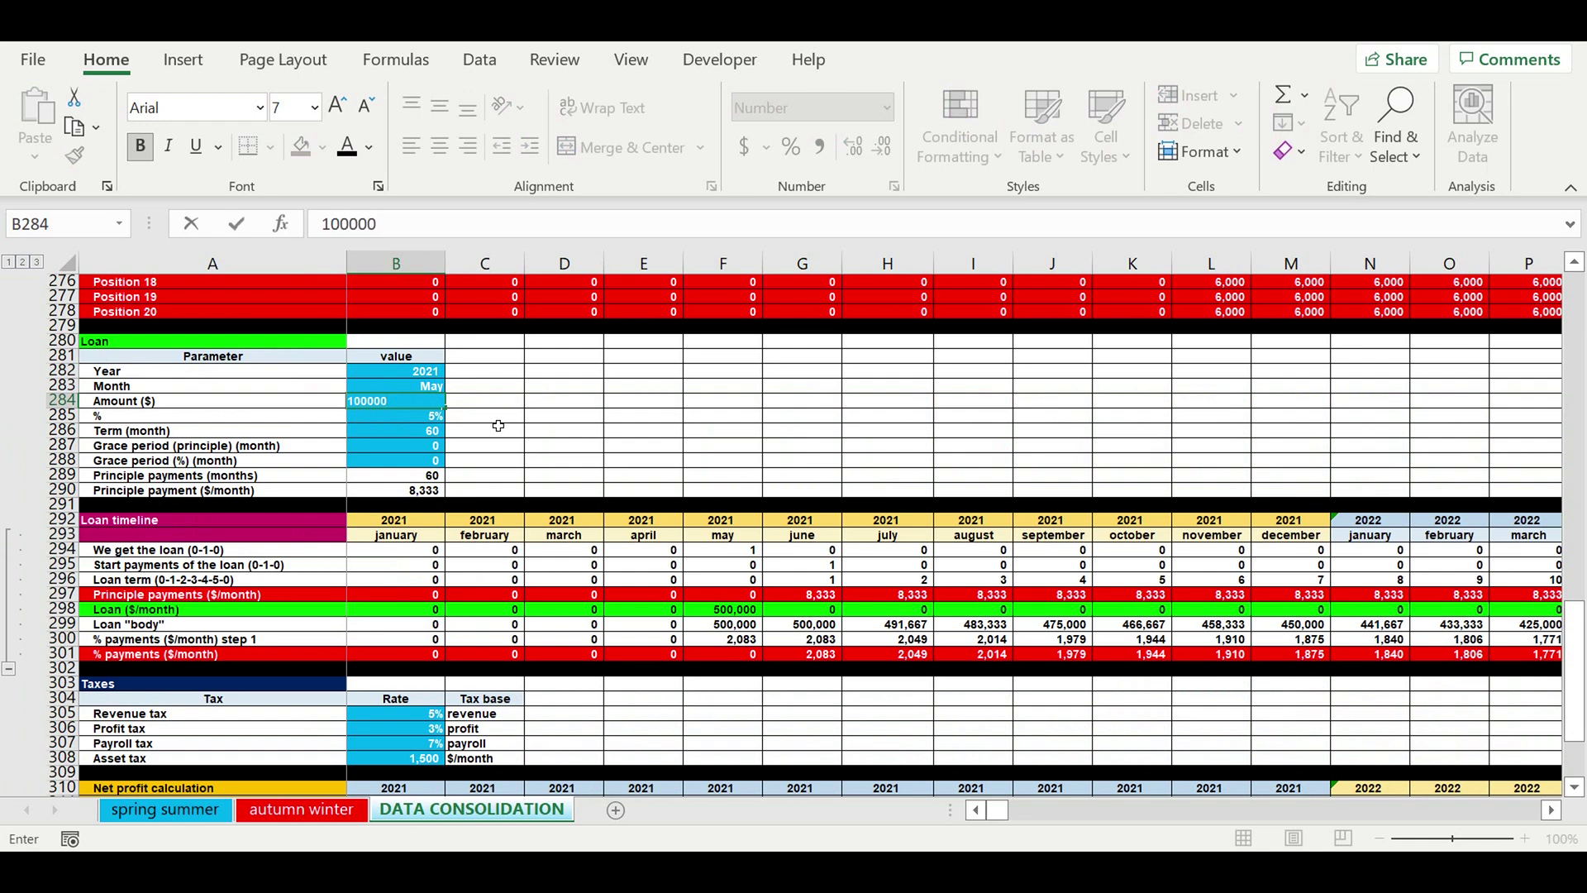
{"action": "key", "text": "Return"}
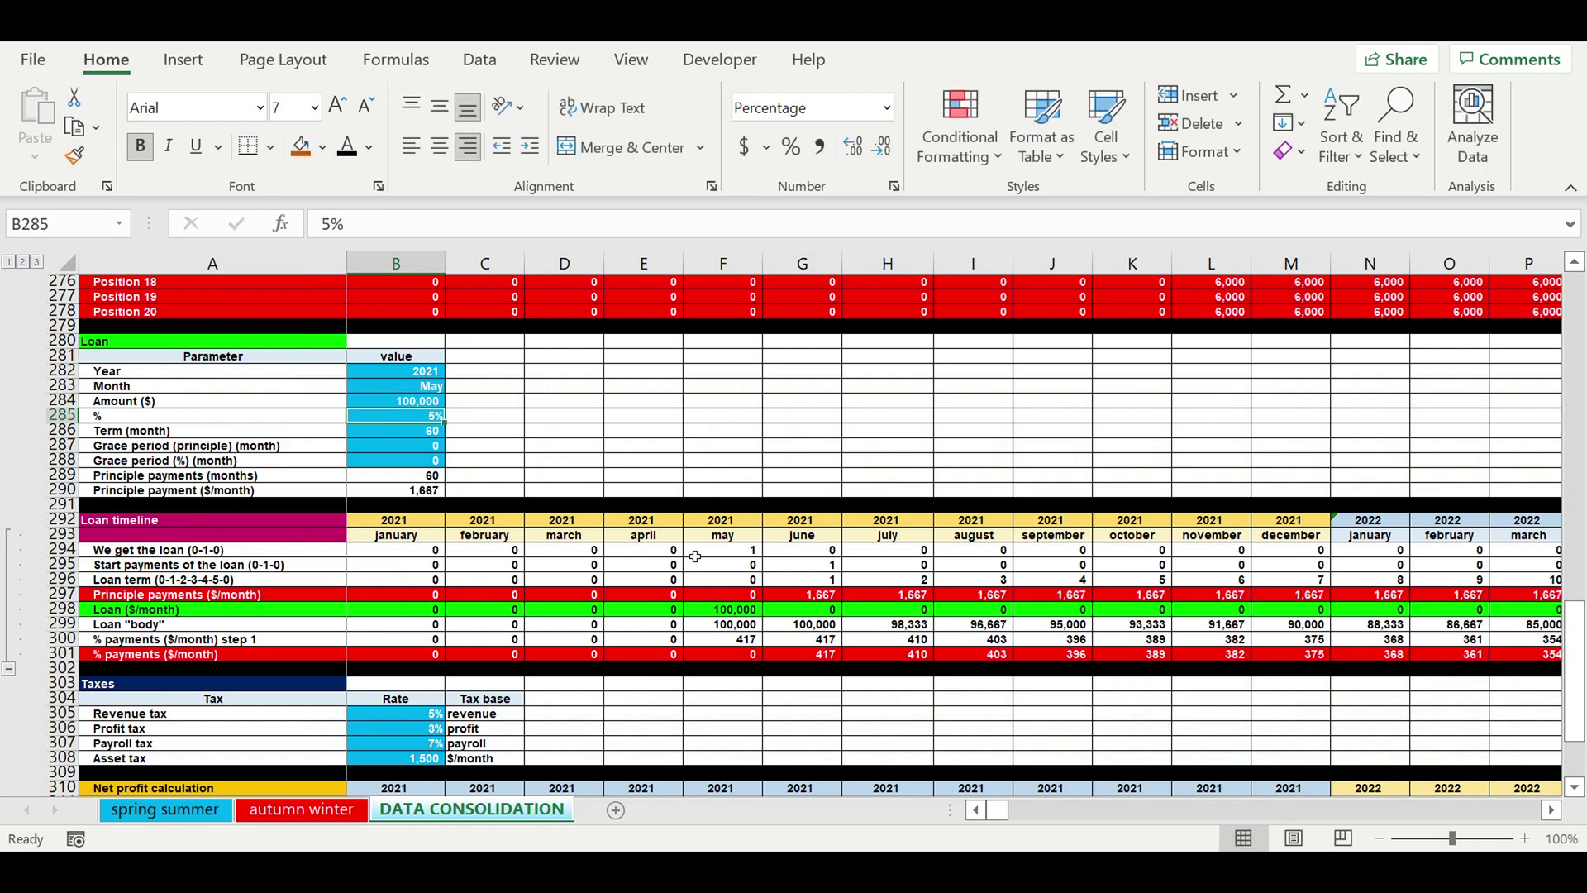
{"action": "scroll", "coordinate": [698, 579], "scroll_direction": "down", "scroll_amount": 7}
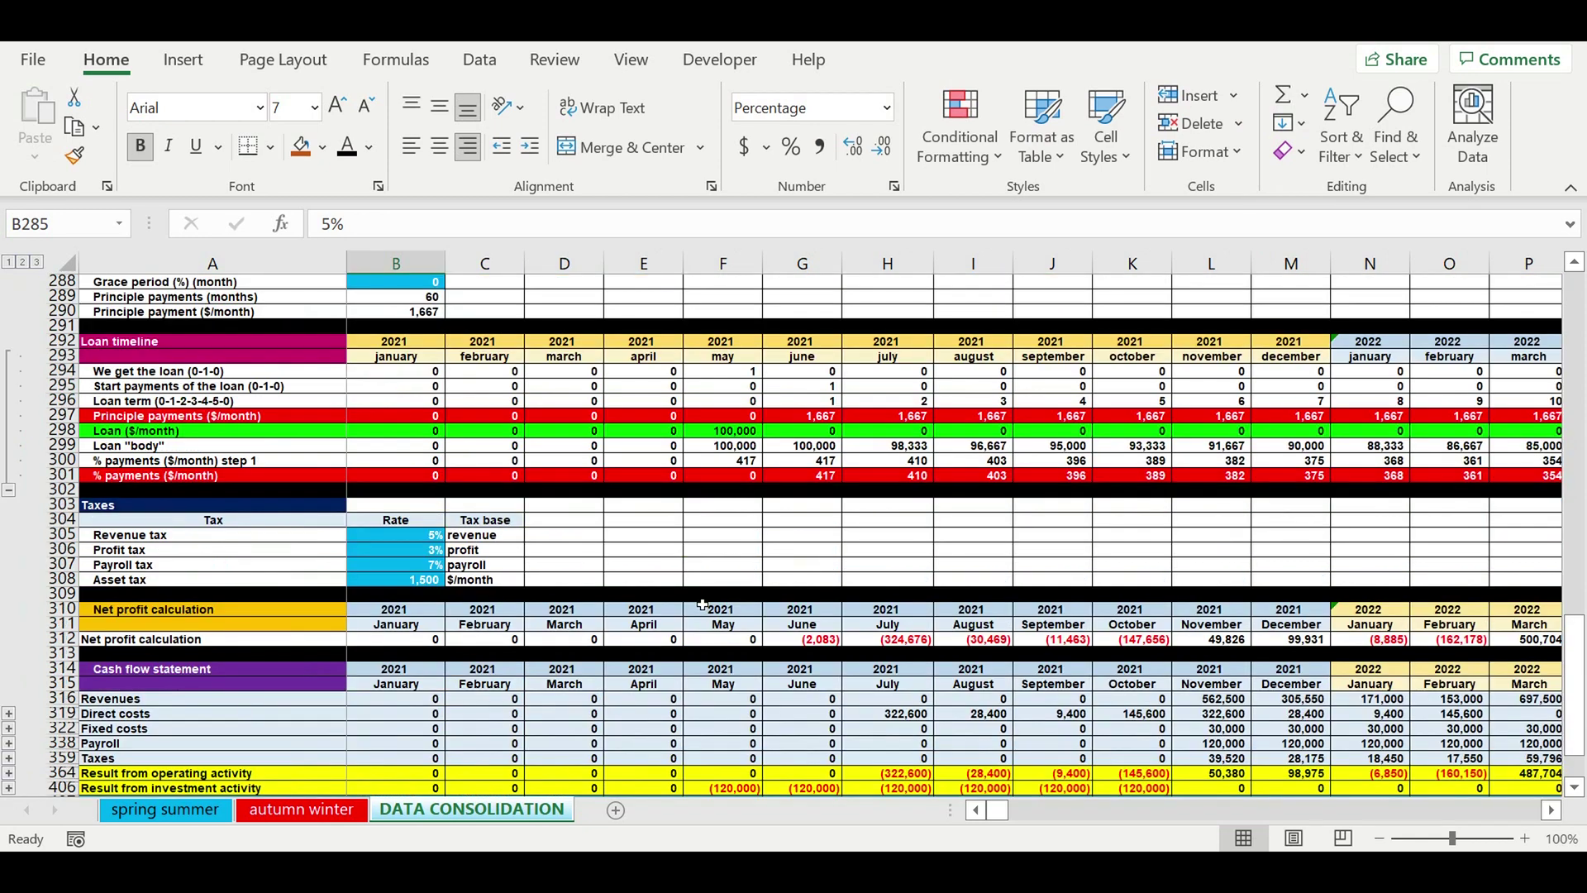
{"action": "scroll", "coordinate": [702, 604], "scroll_direction": "down", "scroll_amount": 3}
{"action": "scroll", "coordinate": [702, 604], "scroll_direction": "down", "scroll_amount": 3}
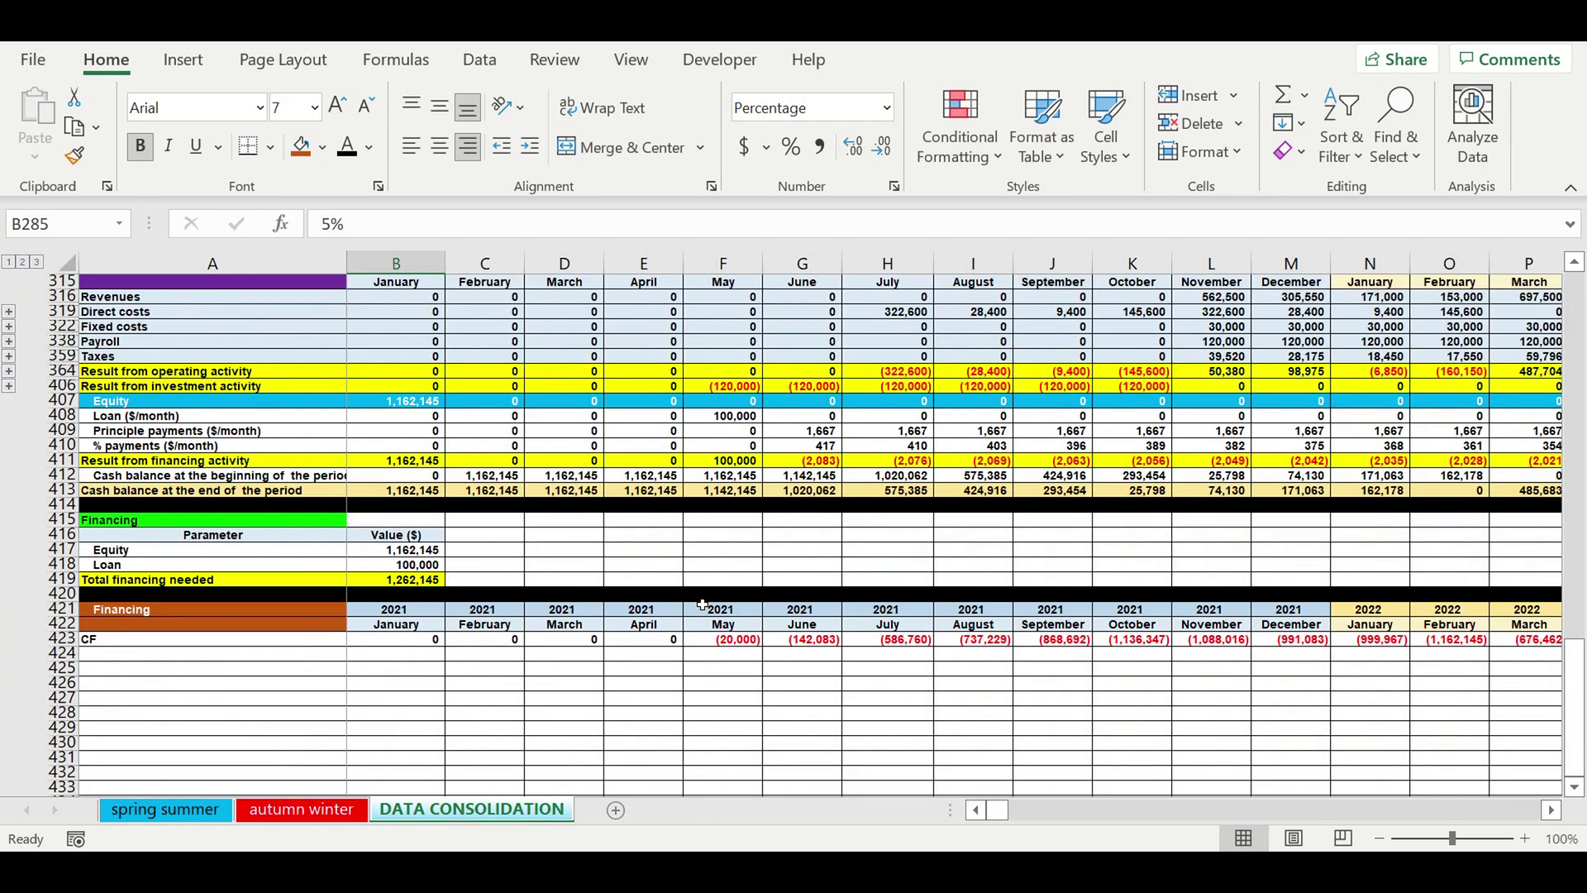
{"action": "left_click_drag", "start_coordinate": [386, 553], "coordinate": [390, 581]}
{"action": "left_click", "coordinate": [616, 477]}
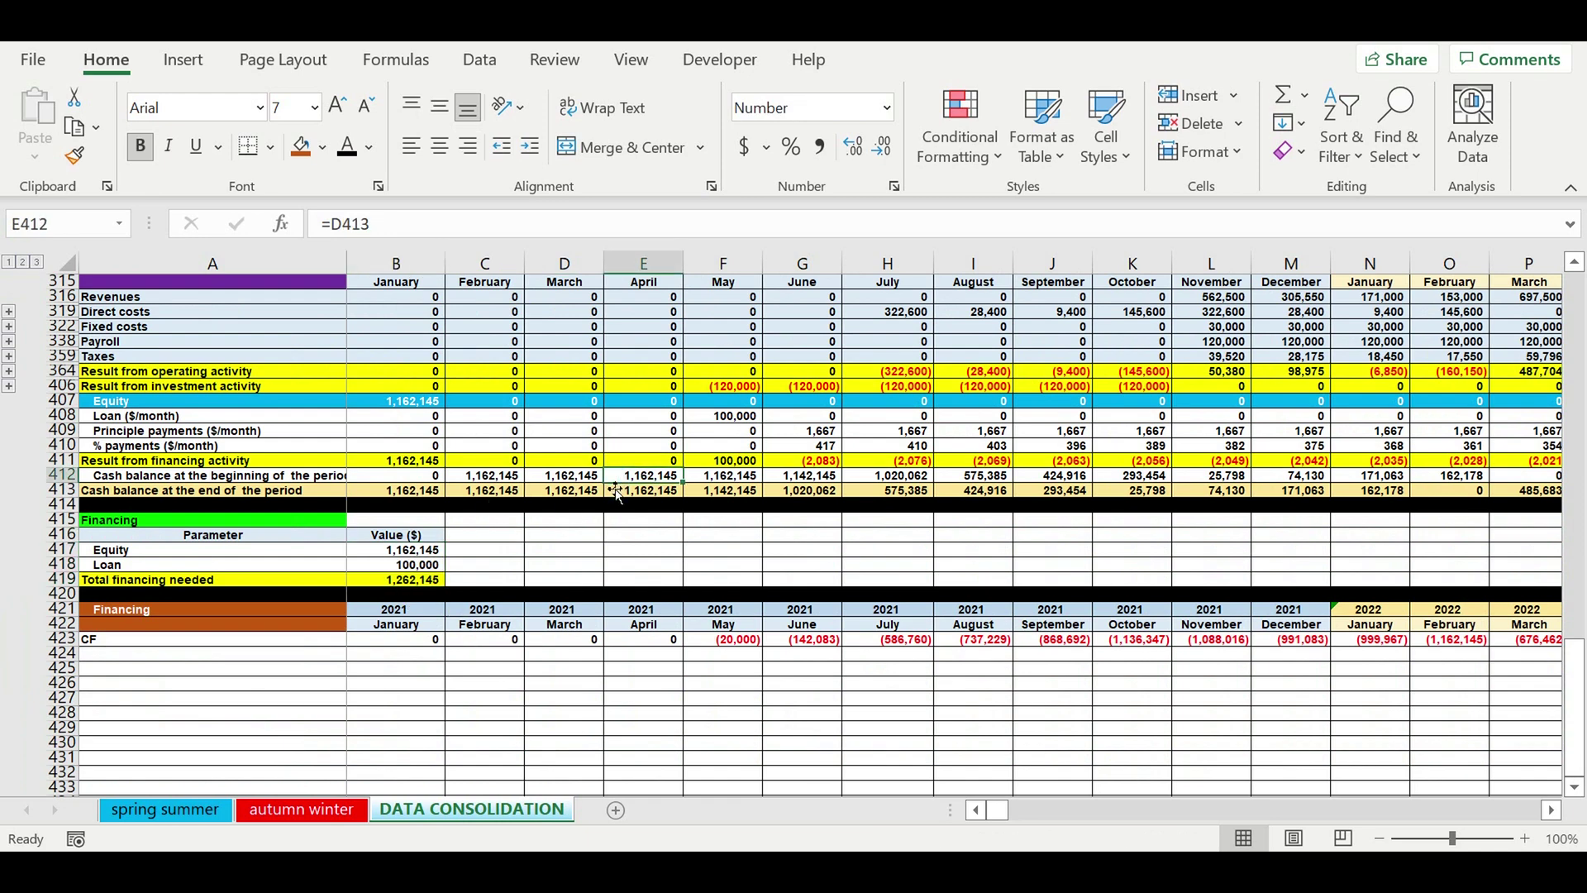
Set the loan amount in B284 to 0 and check how the equity and loan in the Financing summary respond.
{"action": "scroll", "coordinate": [627, 516], "scroll_direction": "up", "scroll_amount": 1}
{"action": "scroll", "coordinate": [627, 517], "scroll_direction": "up", "scroll_amount": 3}
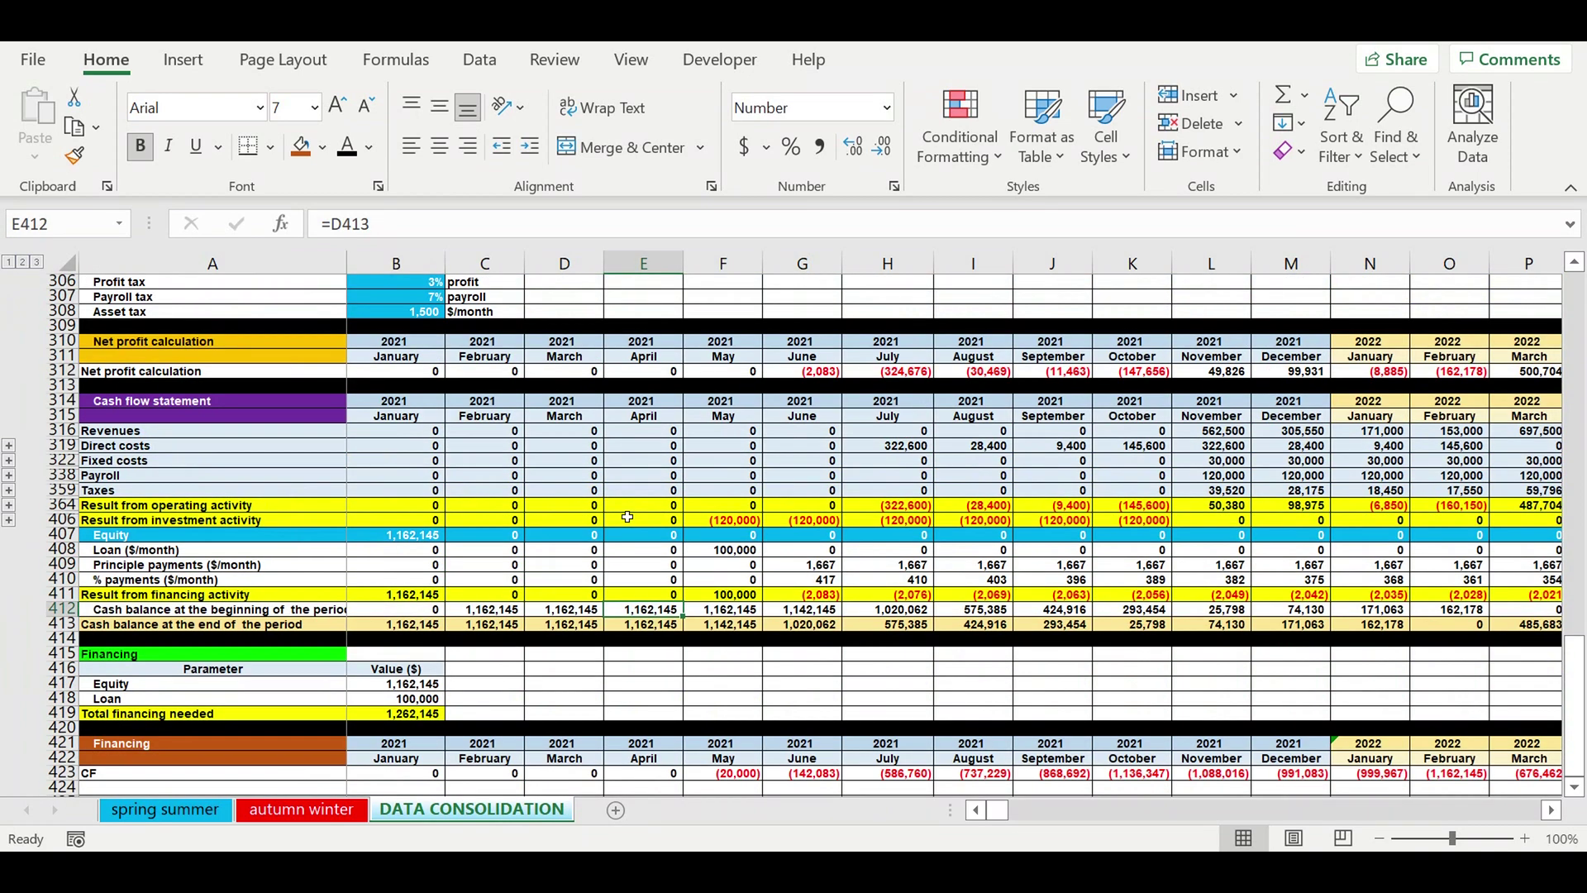
{"action": "scroll", "coordinate": [627, 516], "scroll_direction": "up", "scroll_amount": 14}
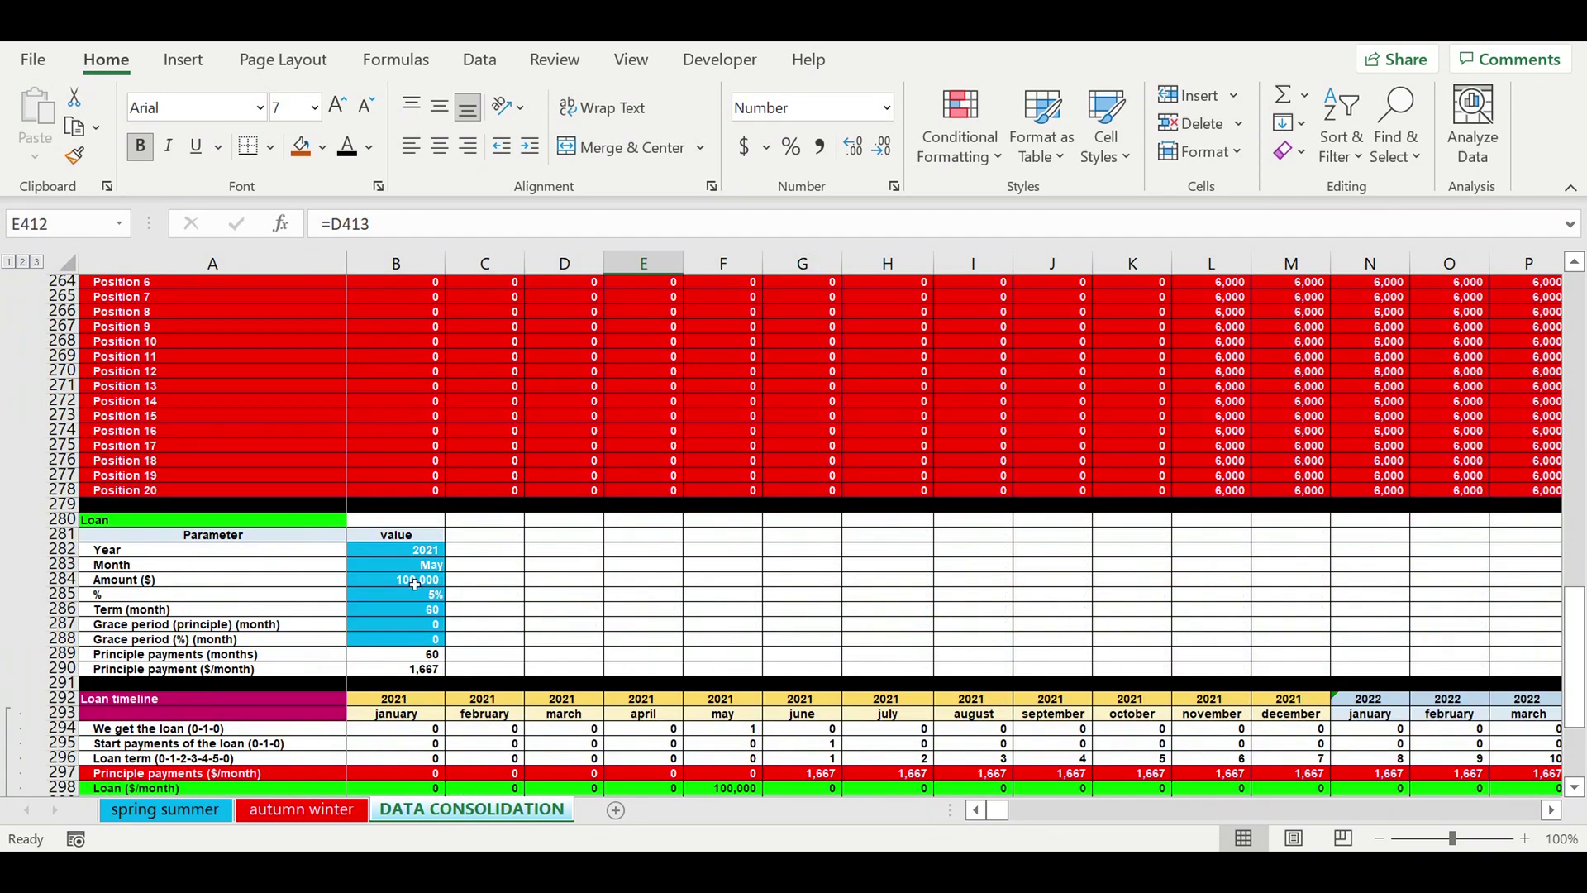
{"action": "left_click", "coordinate": [415, 584]}
{"action": "type", "text": "0"}
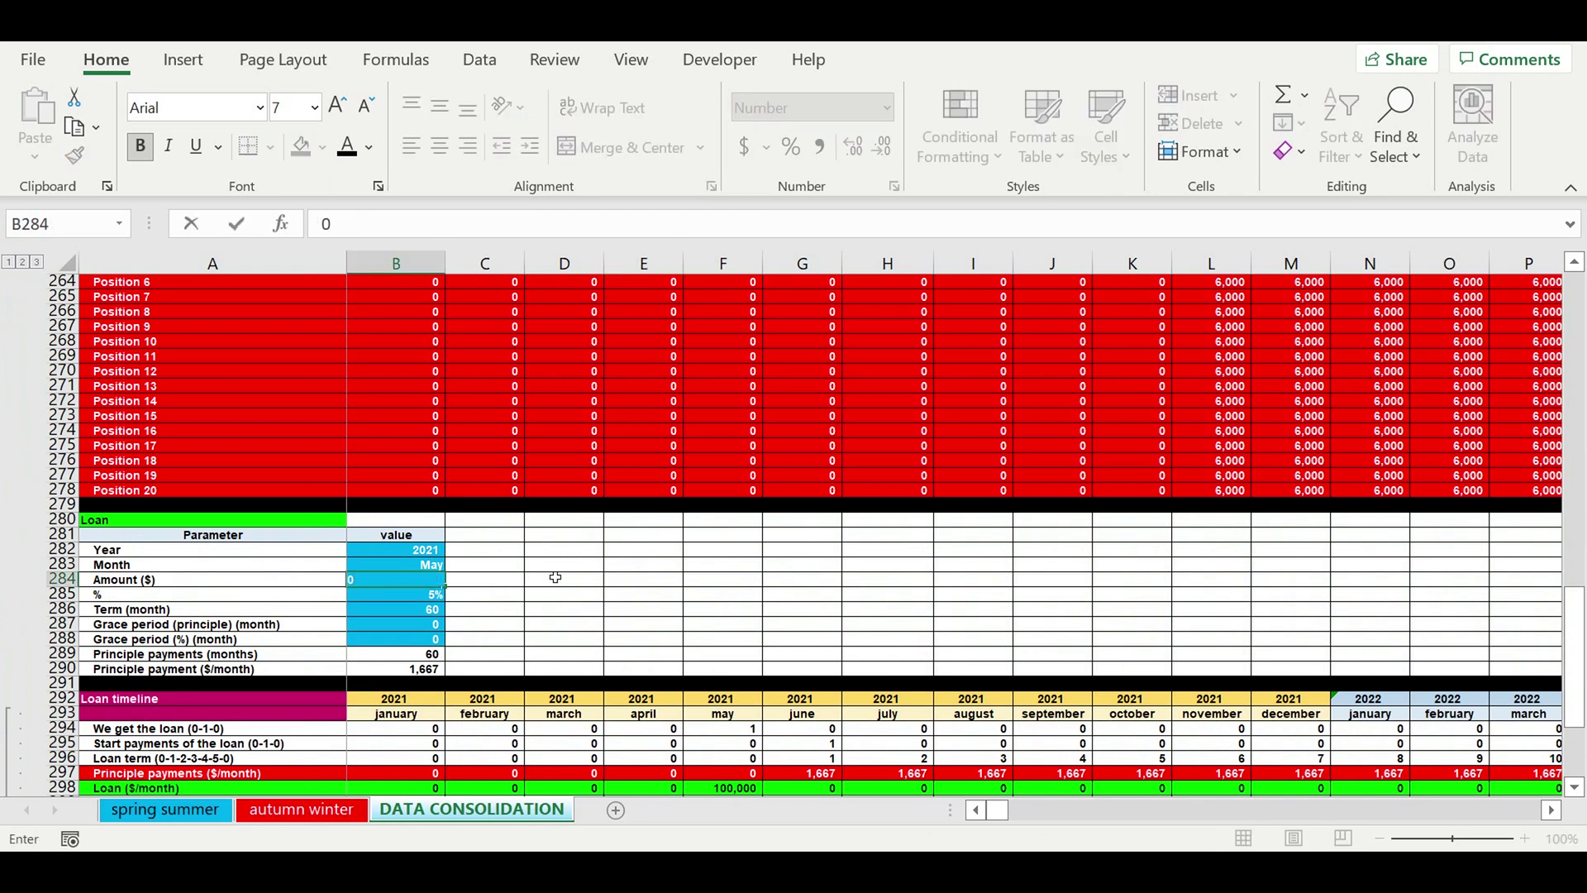
{"action": "key", "text": "Return"}
{"action": "scroll", "coordinate": [594, 590], "scroll_direction": "down", "scroll_amount": 4}
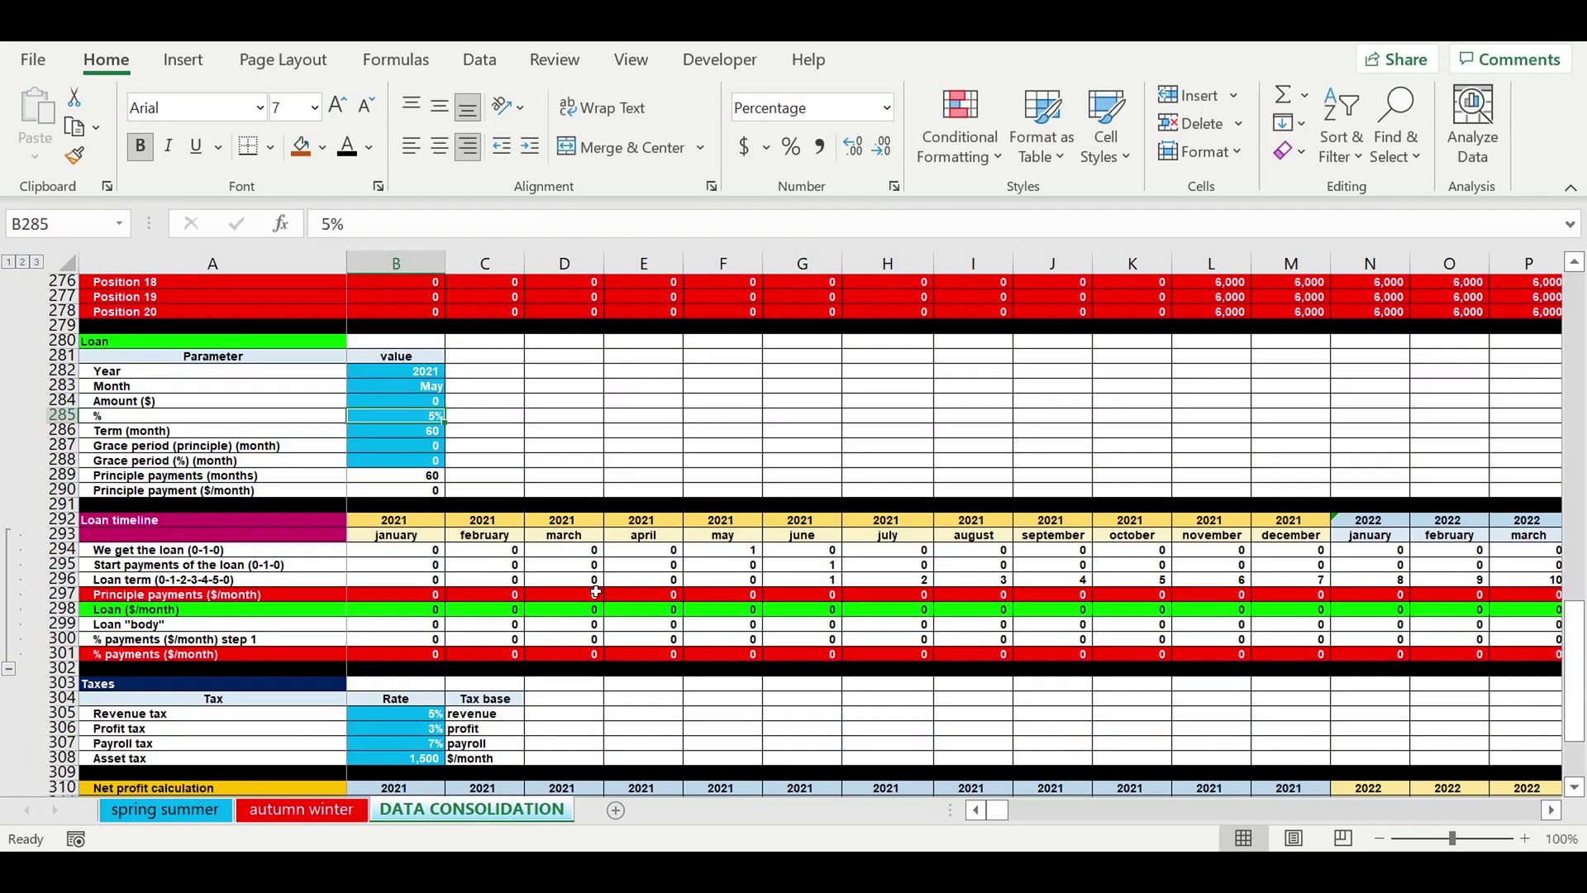
{"action": "scroll", "coordinate": [595, 592], "scroll_direction": "down", "scroll_amount": 4}
{"action": "scroll", "coordinate": [595, 591], "scroll_direction": "down", "scroll_amount": 6}
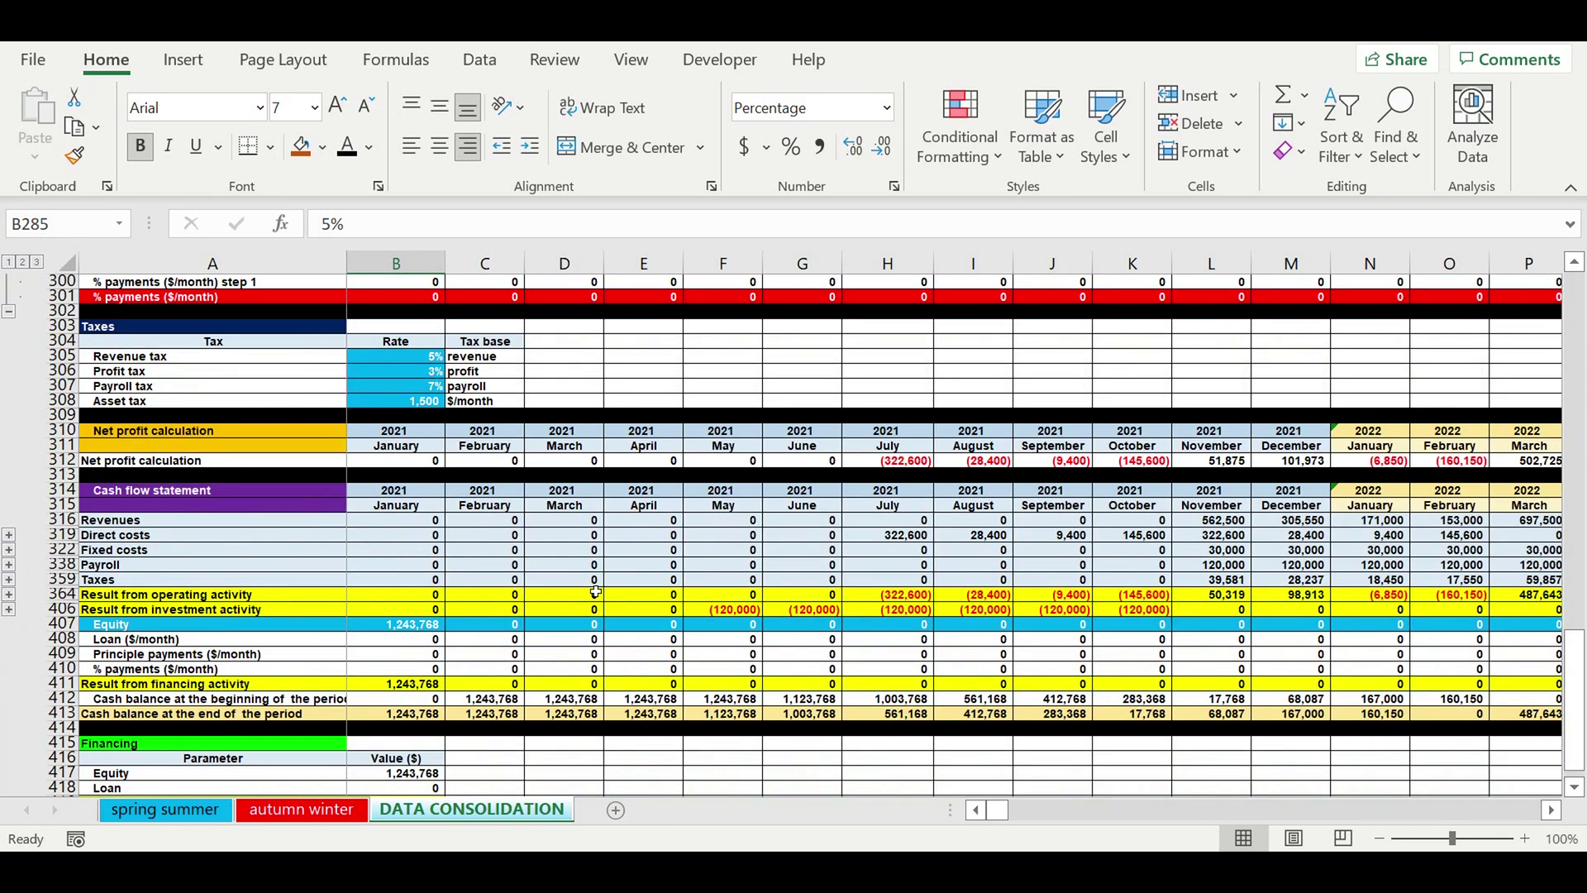
{"action": "left_click", "coordinate": [413, 699]}
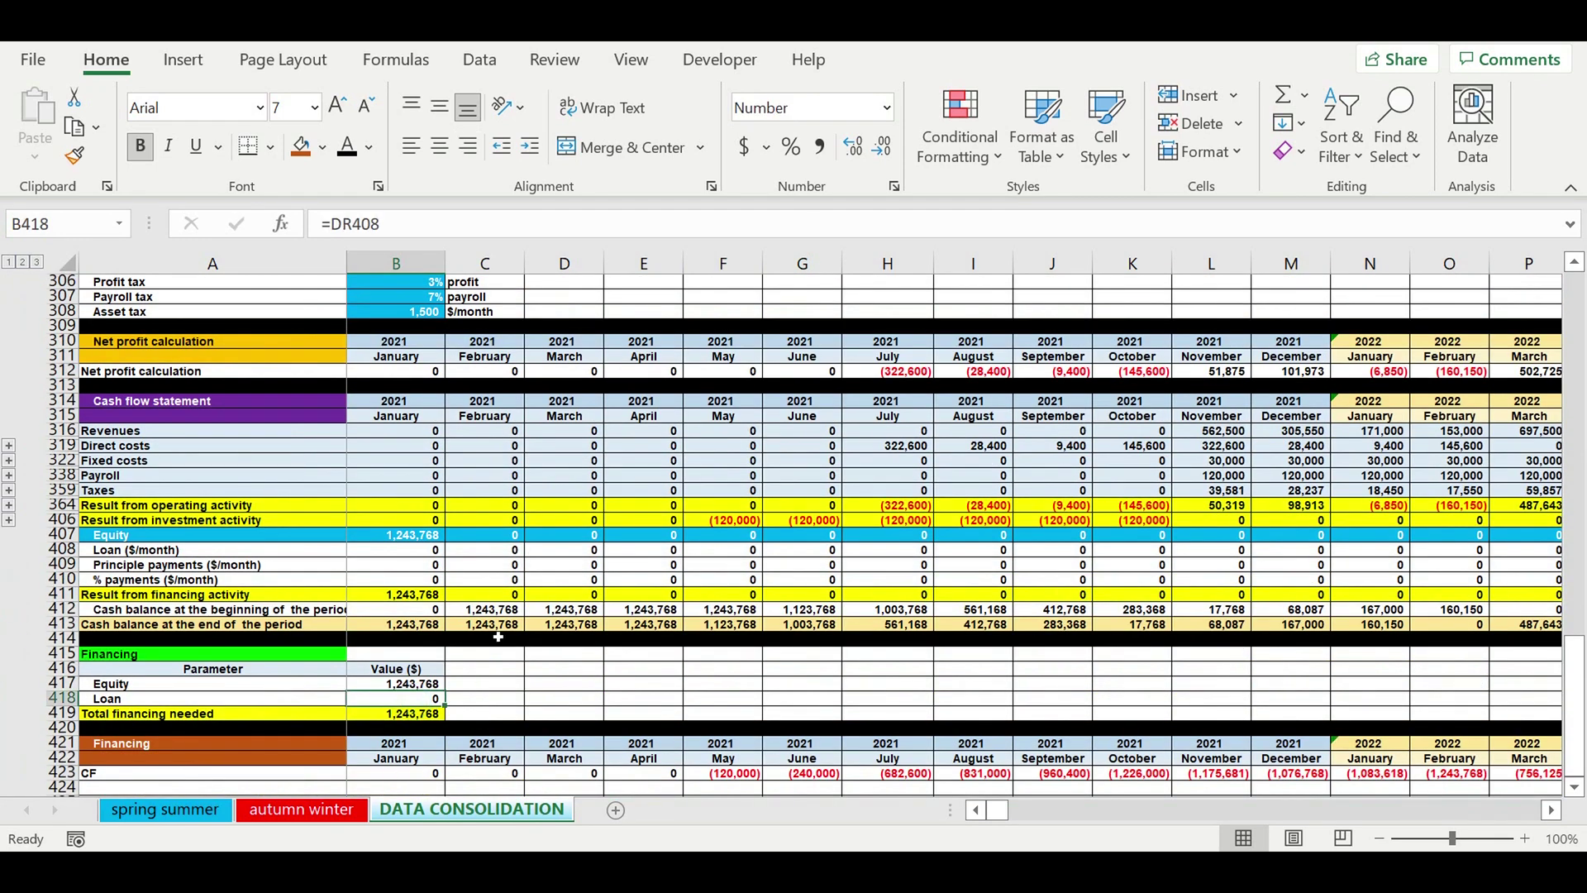
Set the loan amount in B284 to 1,000,000 and check the cash flow statement and the Financing summary.
{"action": "scroll", "coordinate": [499, 637], "scroll_direction": "up", "scroll_amount": 4}
{"action": "scroll", "coordinate": [499, 637], "scroll_direction": "up", "scroll_amount": 8}
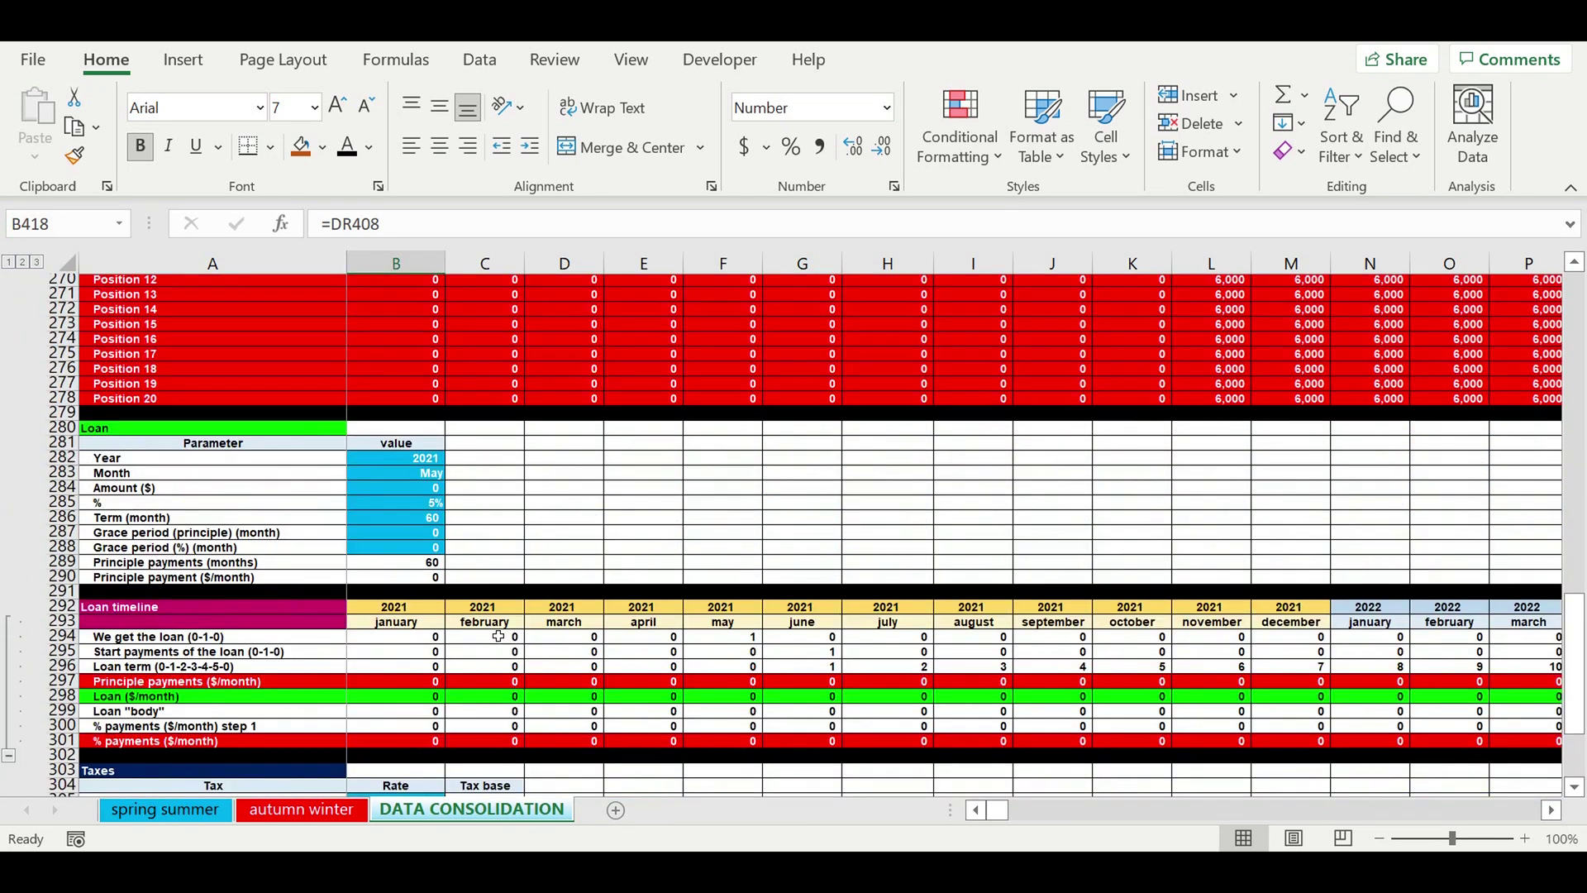
{"action": "scroll", "coordinate": [494, 632], "scroll_direction": "up", "scroll_amount": 4}
{"action": "left_click", "coordinate": [427, 672]}
{"action": "type", "text": "1,"}
{"action": "type", "text": "000"}
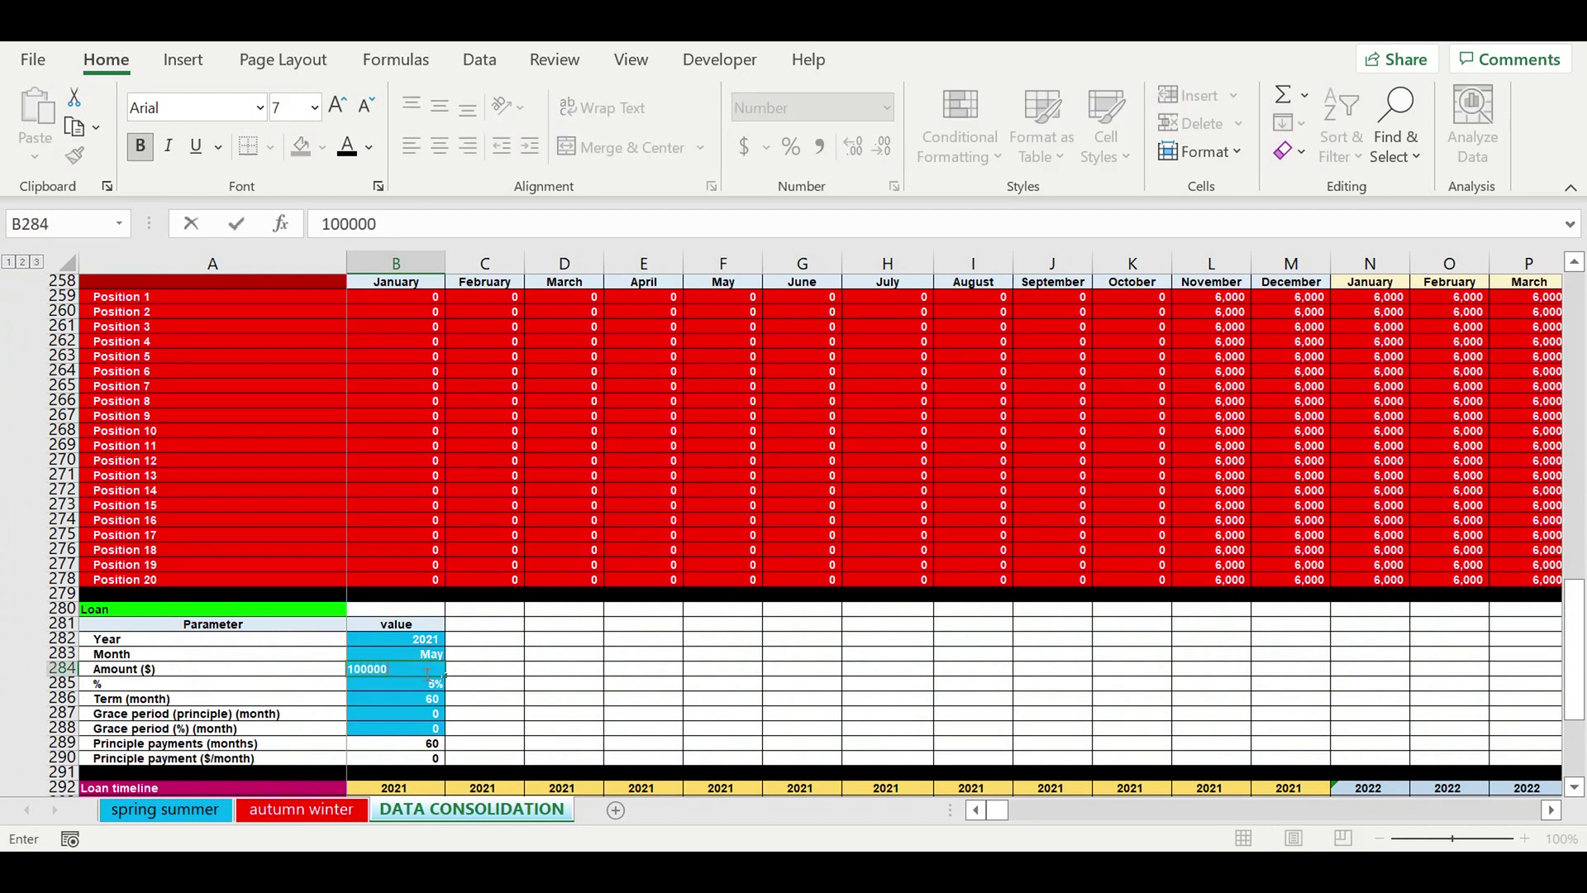
{"action": "type", "text": ",000"}
{"action": "key", "text": "Return"}
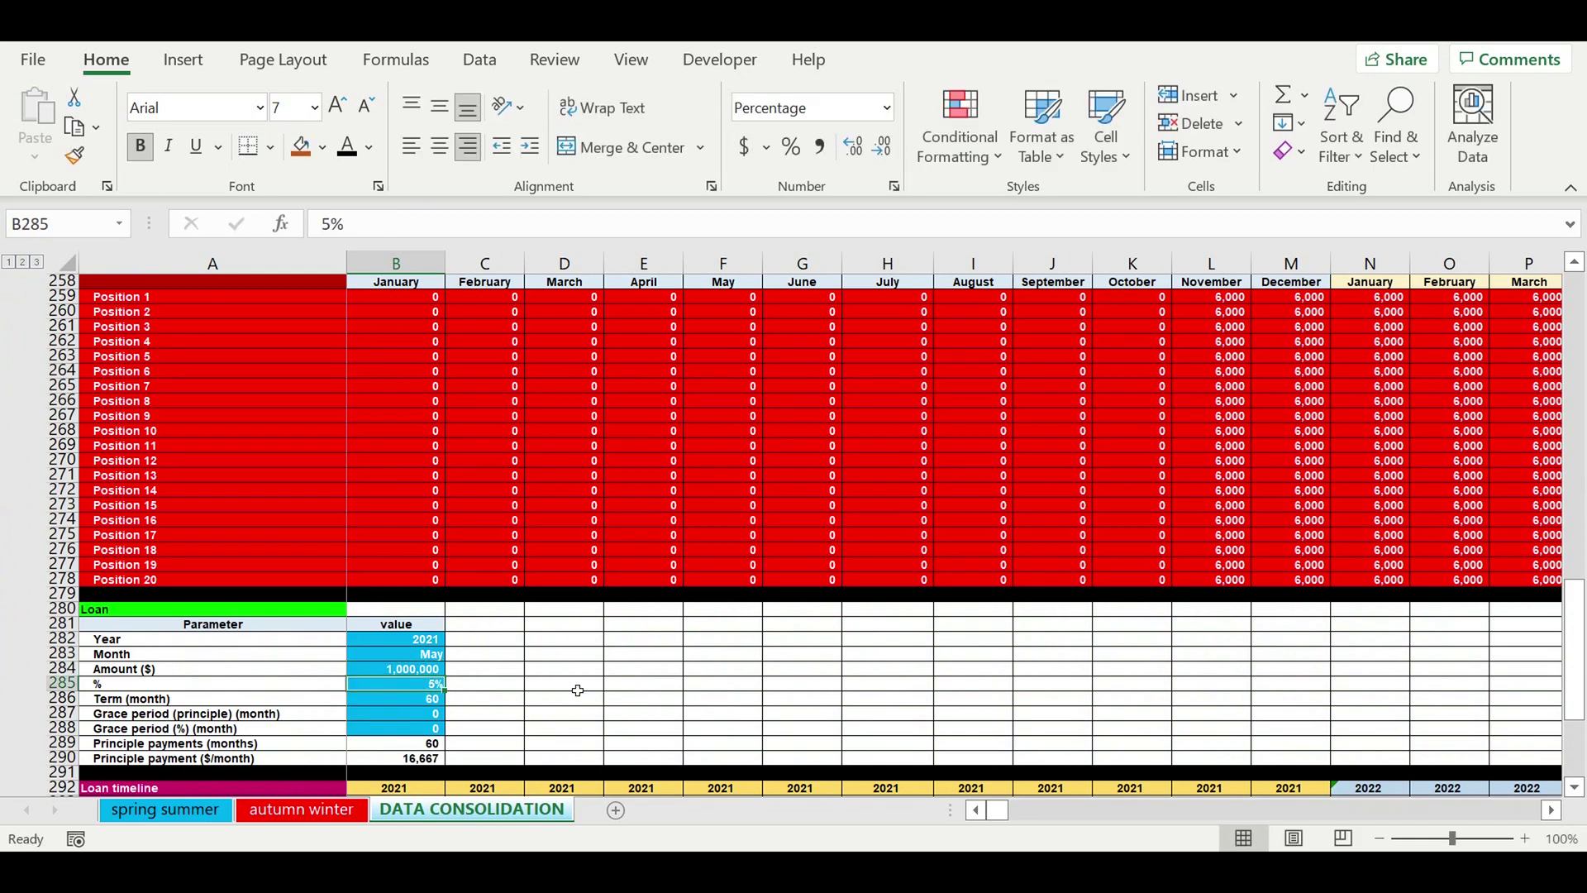
{"action": "left_click", "coordinate": [577, 690]}
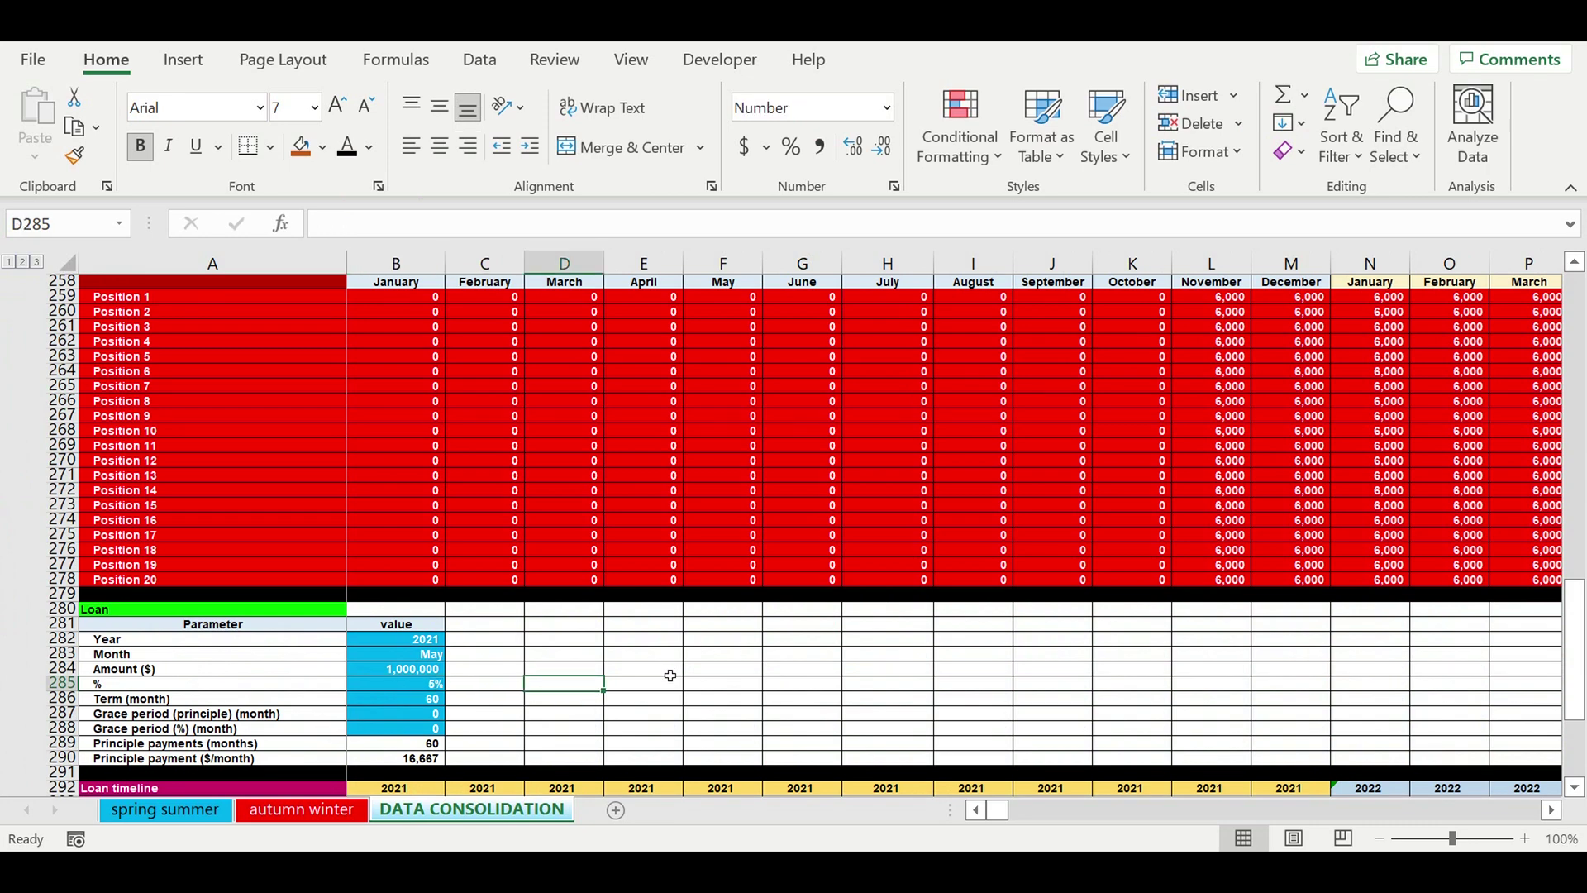
{"action": "scroll", "coordinate": [670, 675], "scroll_direction": "down", "scroll_amount": 3}
{"action": "scroll", "coordinate": [671, 675], "scroll_direction": "down", "scroll_amount": 8}
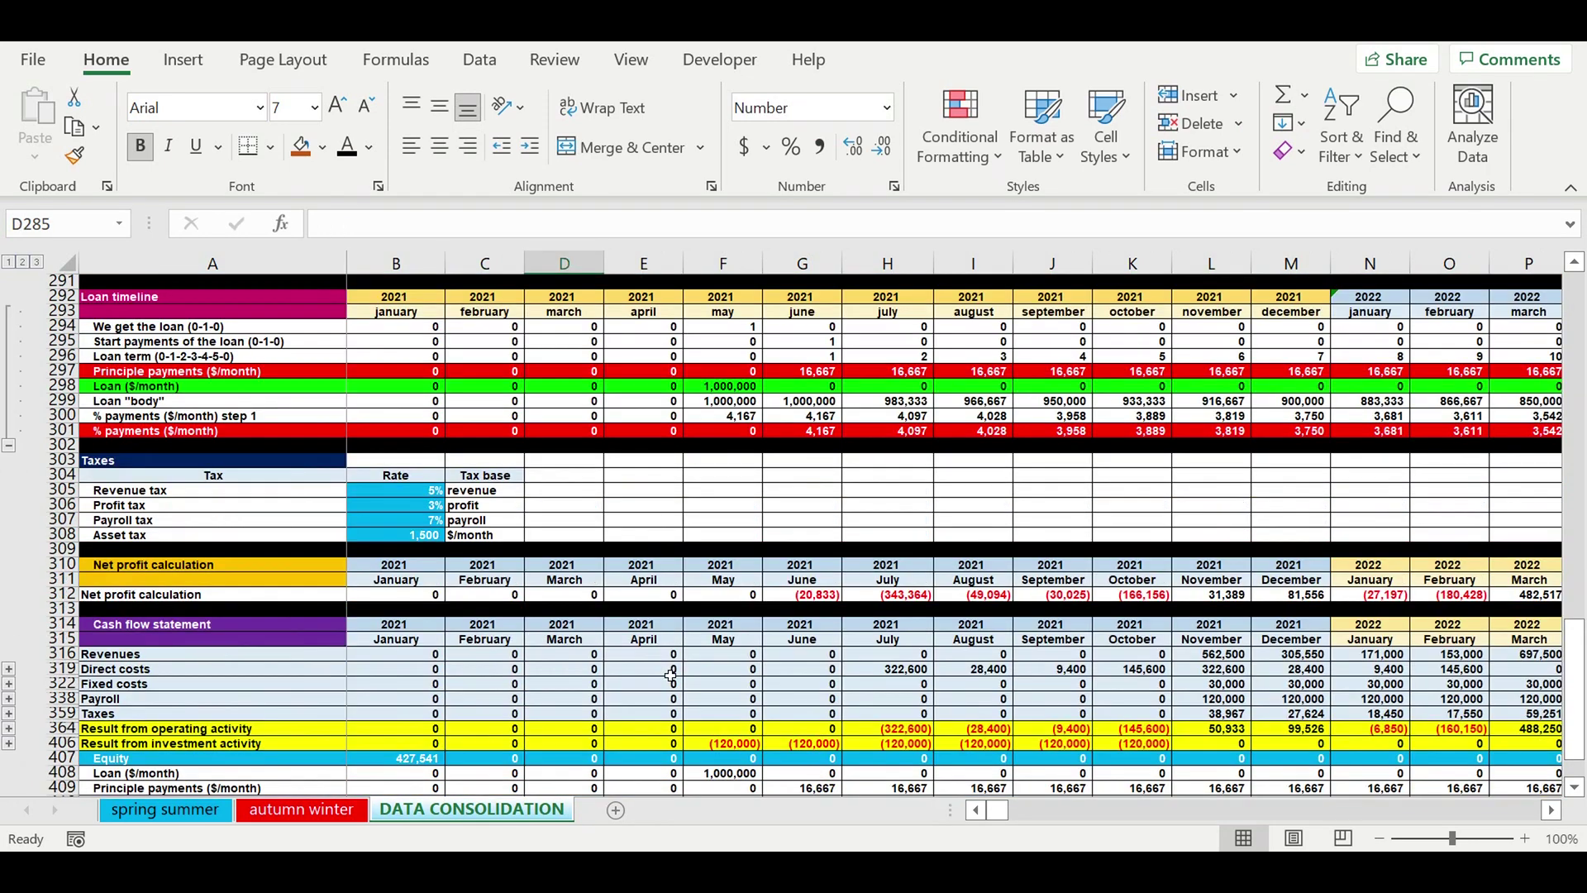
{"action": "scroll", "coordinate": [670, 676], "scroll_direction": "down", "scroll_amount": 4}
{"action": "scroll", "coordinate": [670, 675], "scroll_direction": "down", "scroll_amount": 2}
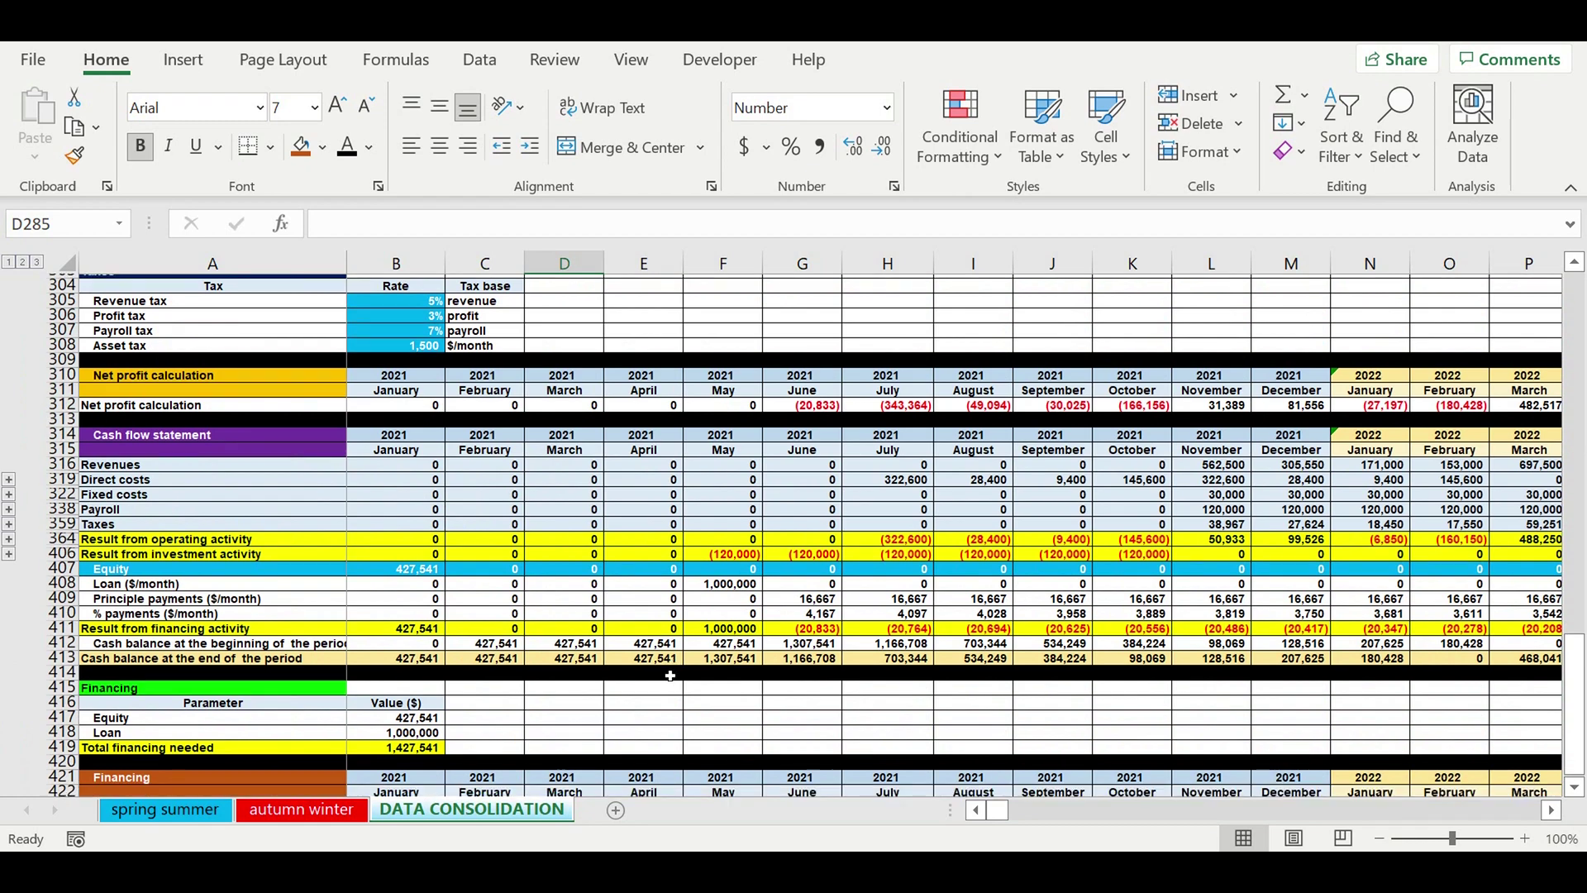
Fill row 424 below the monthly Financing table with black as a separator.
{"action": "left_click", "coordinate": [613, 705]}
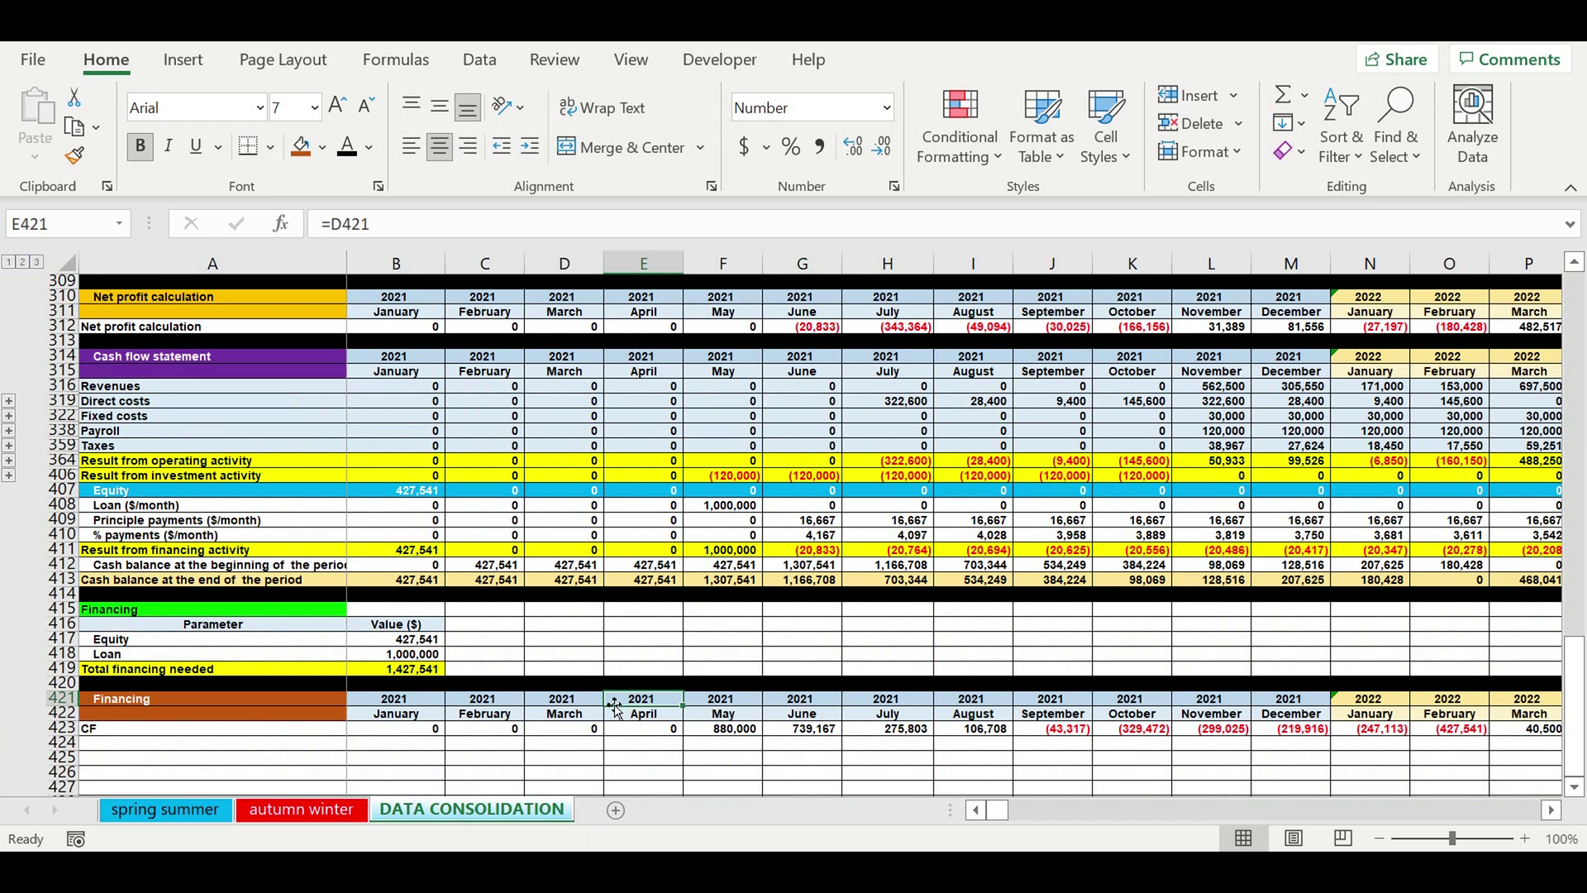
{"action": "left_click", "coordinate": [68, 747]}
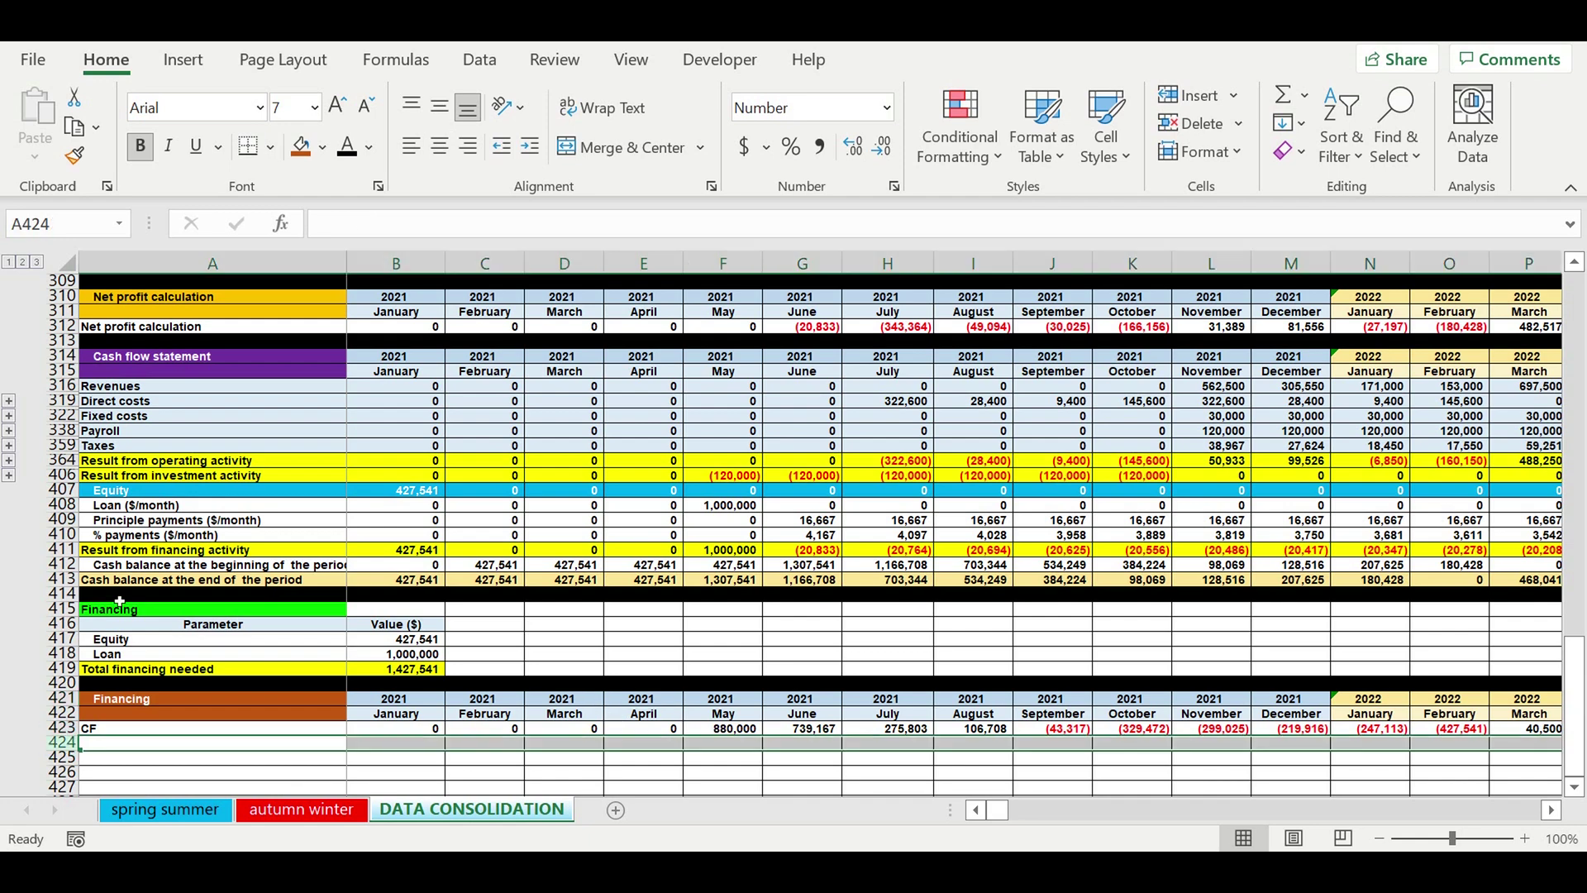
{"action": "left_click", "coordinate": [323, 148]}
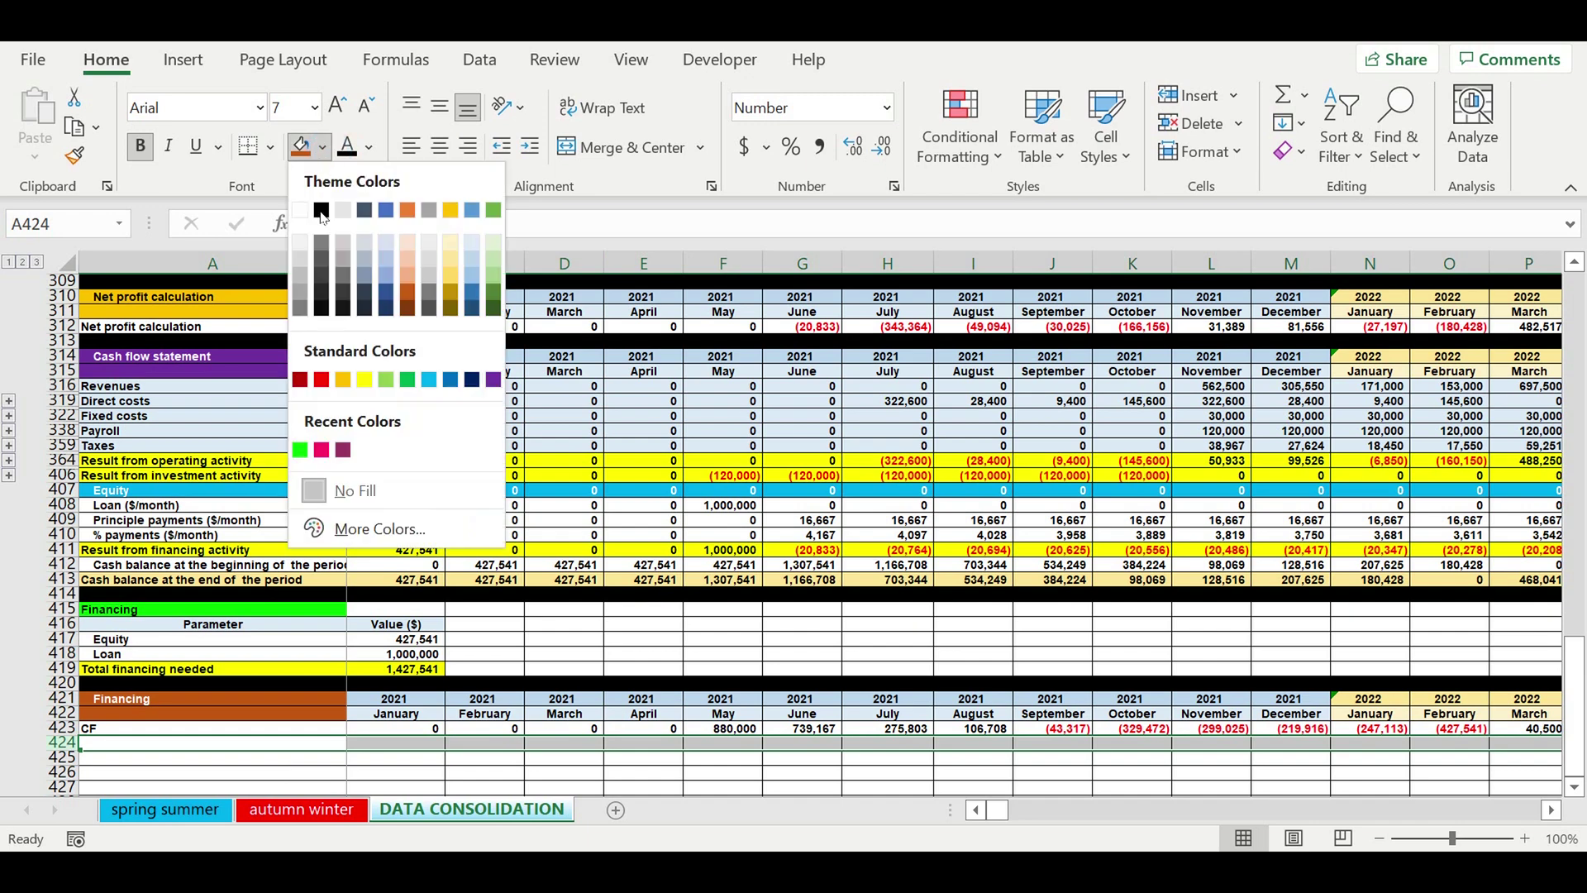
{"action": "left_click", "coordinate": [324, 207]}
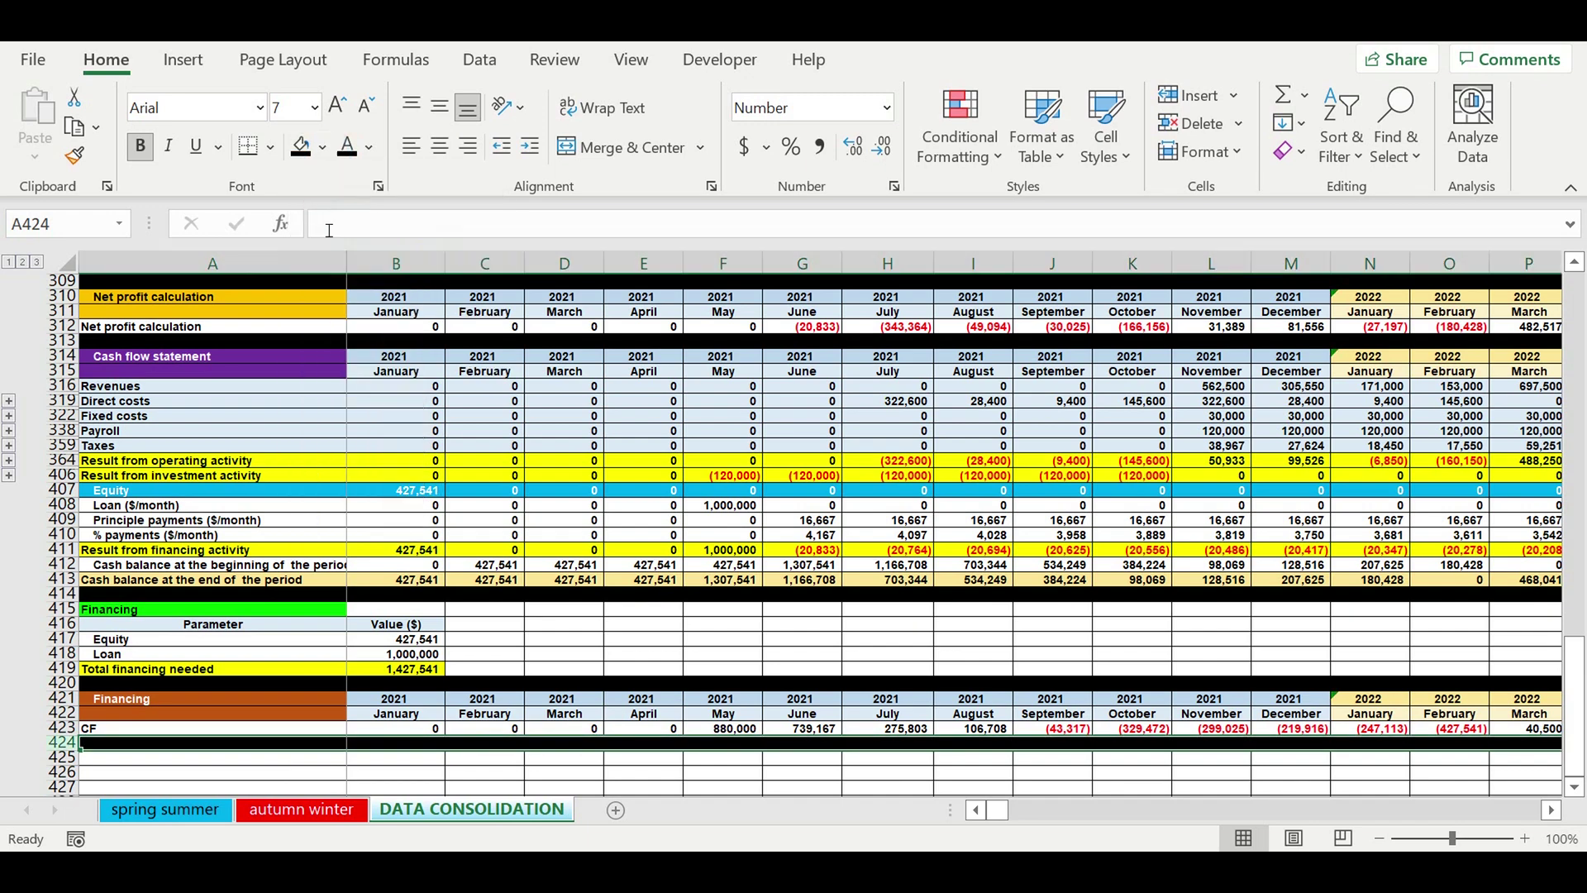
Review the CF row, the monthly equity in row 407 and the end-of-period cash balances in row 413.
{"action": "left_click", "coordinate": [217, 729]}
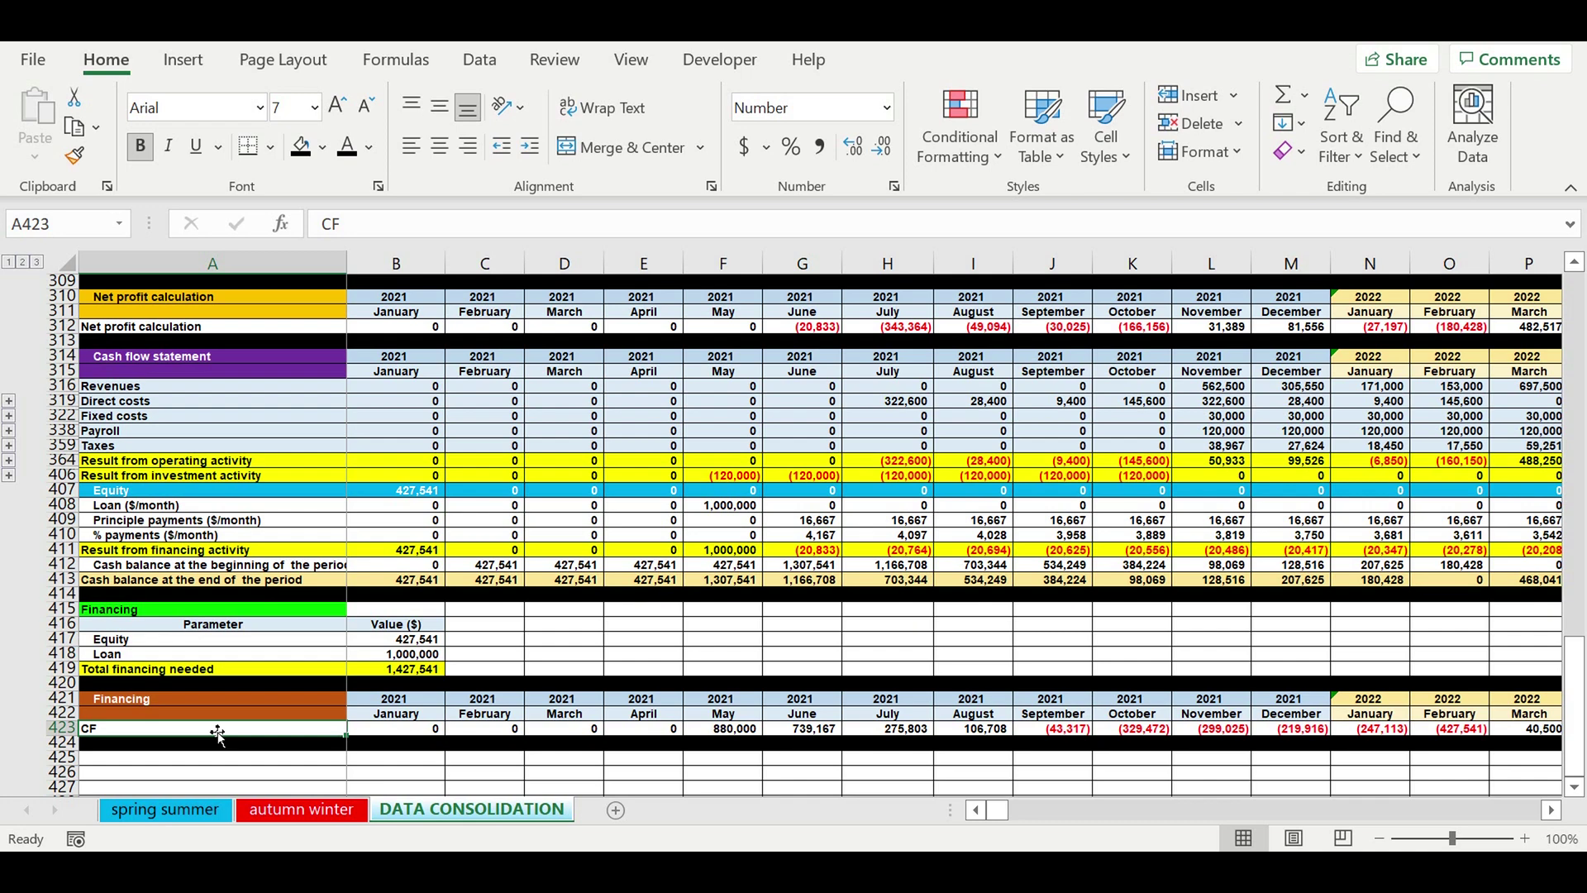
{"action": "left_click", "coordinate": [406, 492]}
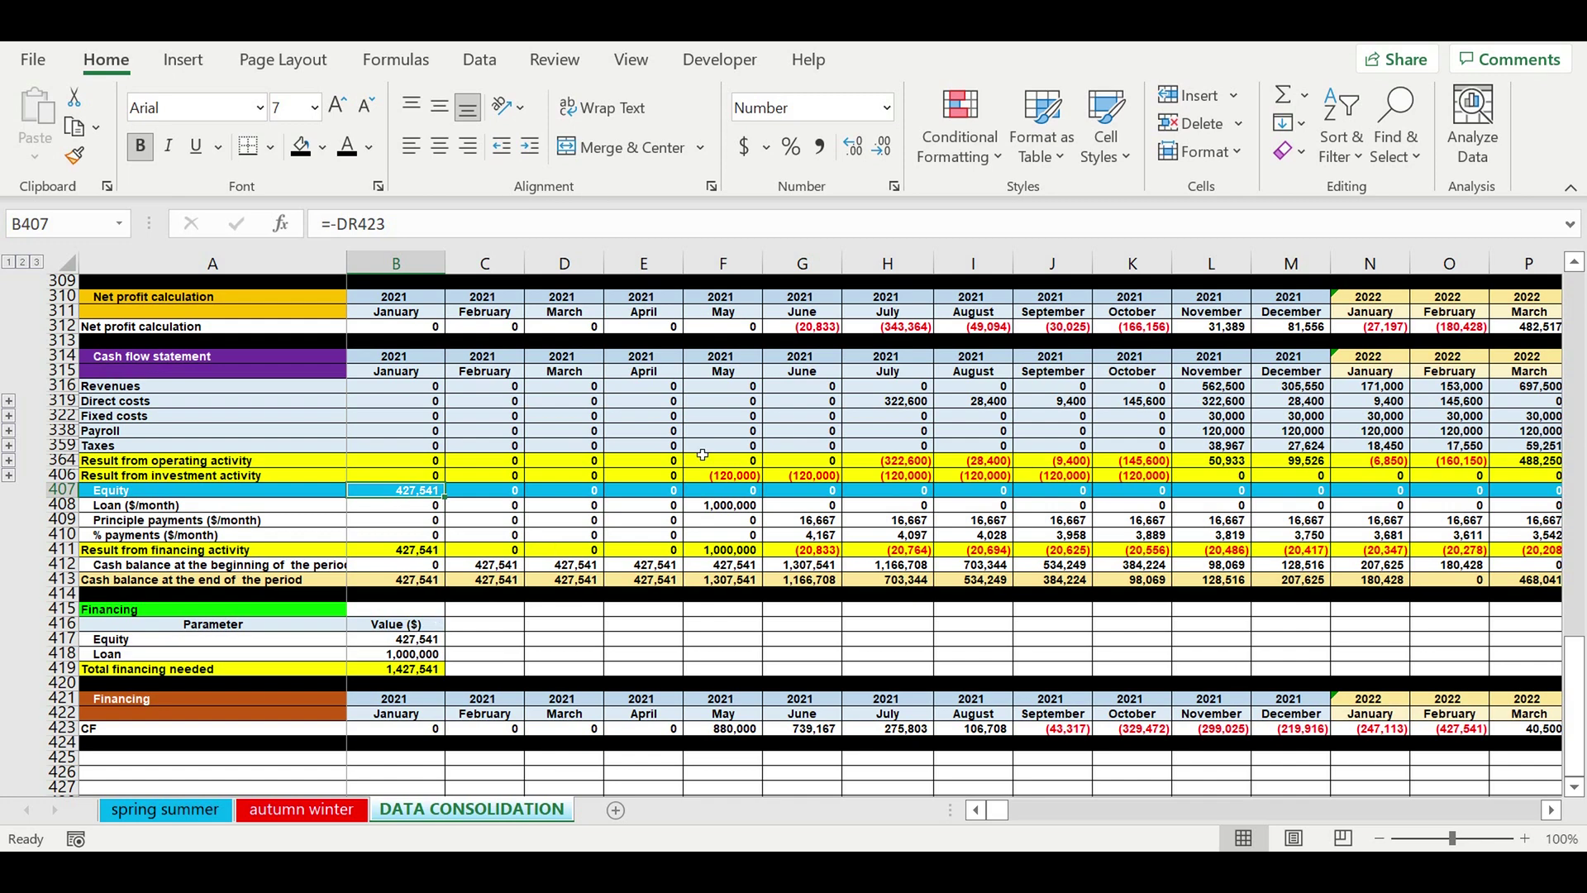
{"action": "left_click", "coordinate": [738, 493]}
{"action": "left_click", "coordinate": [781, 496]}
{"action": "left_click", "coordinate": [891, 497]}
{"action": "left_click", "coordinate": [1002, 496]}
{"action": "left_click", "coordinate": [1078, 496]}
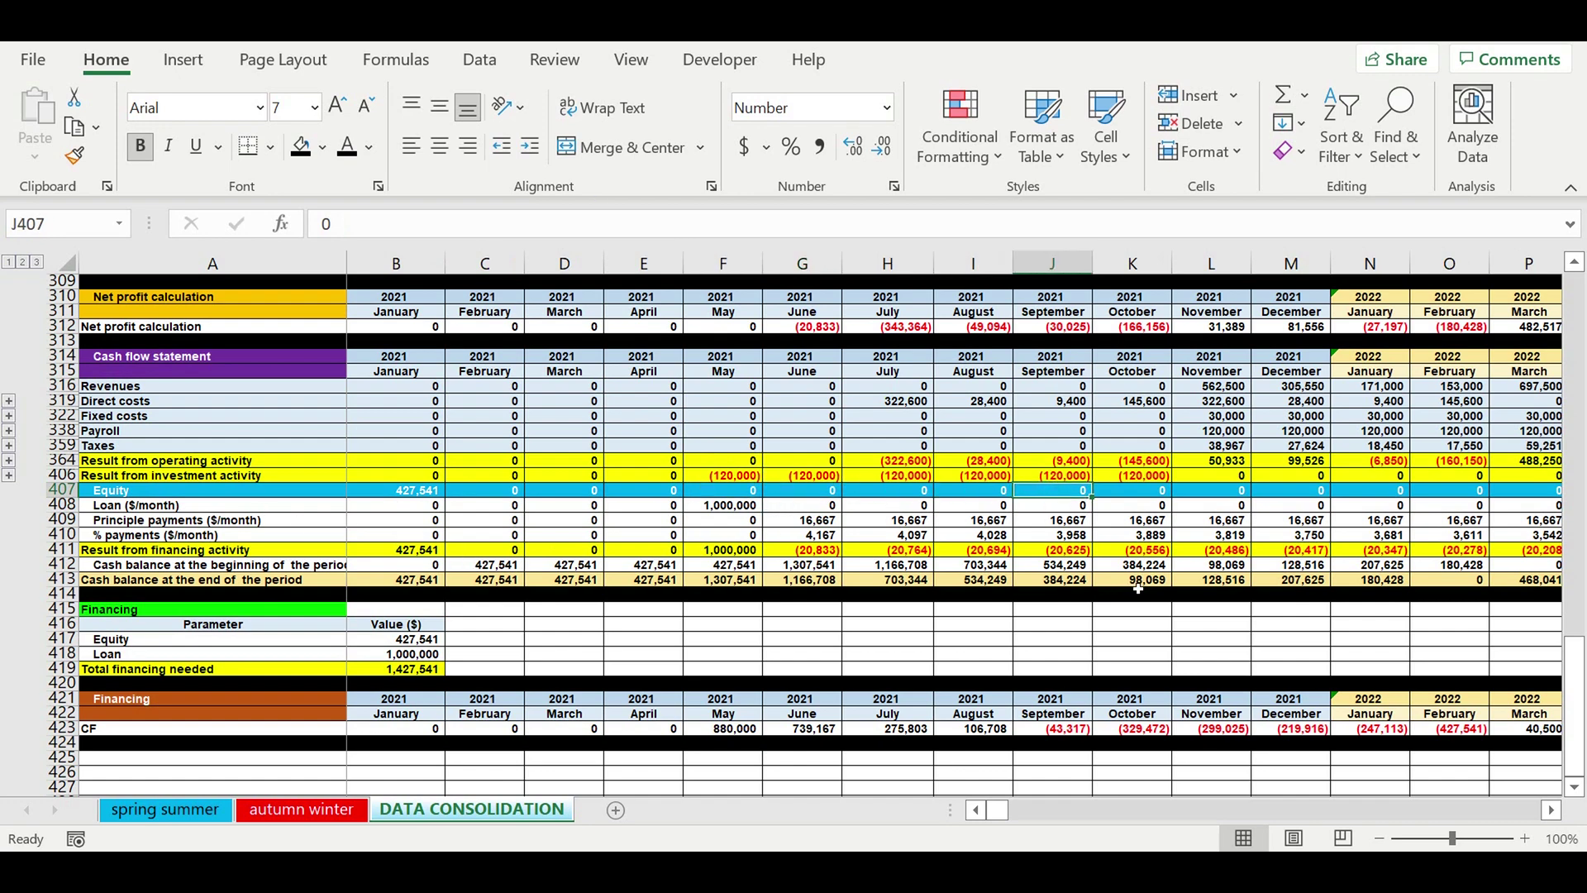
{"action": "left_click", "coordinate": [724, 580]}
{"action": "left_click_drag", "start_coordinate": [907, 586], "coordinate": [1471, 586]}
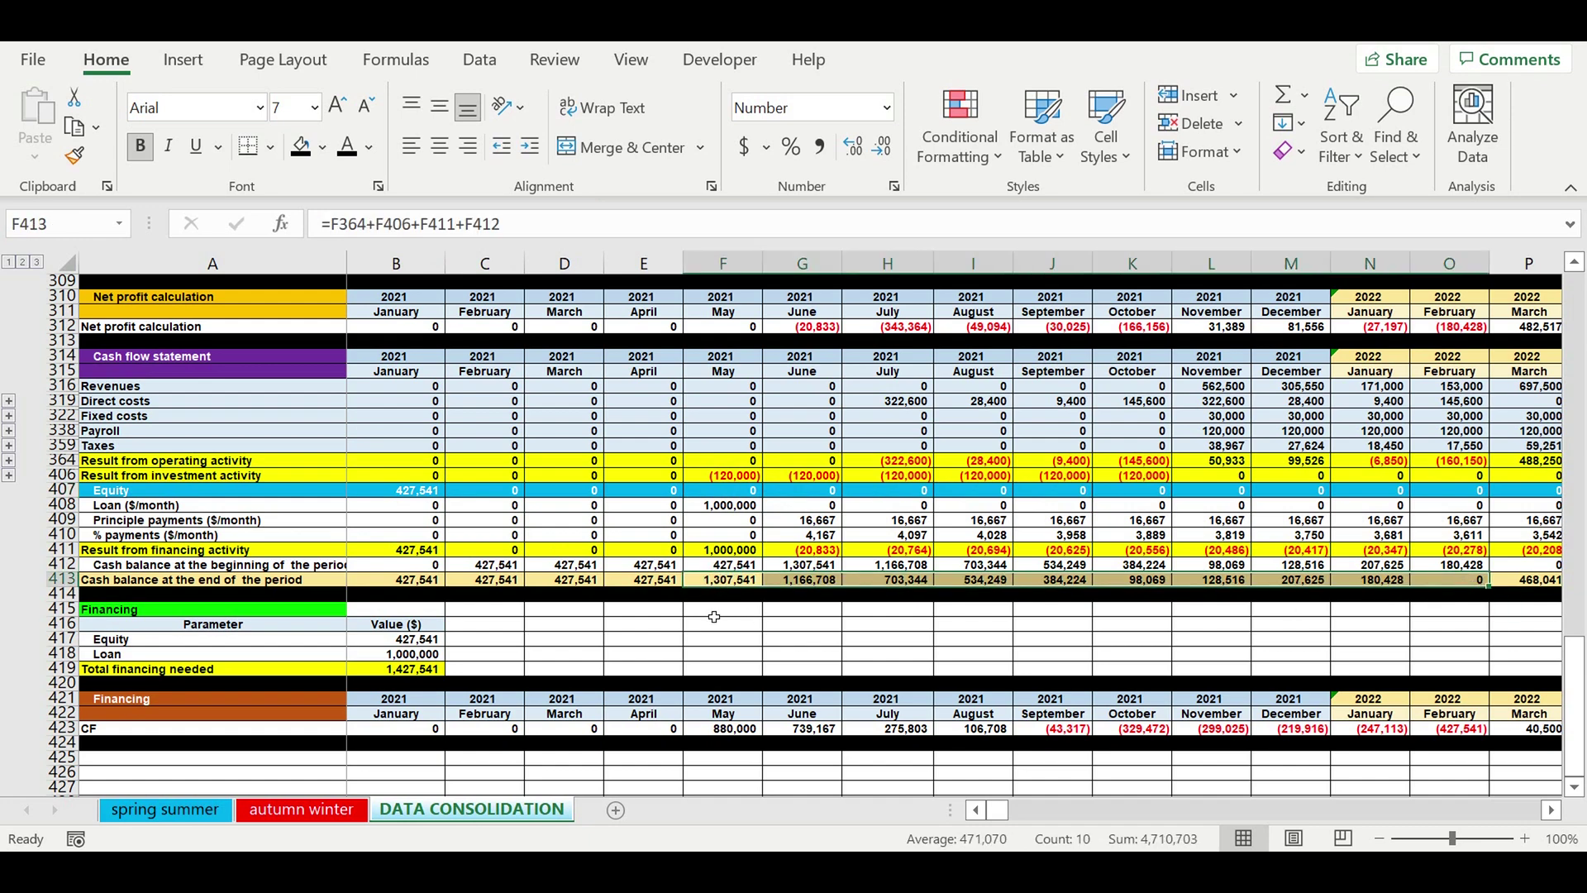
{"action": "left_click", "coordinate": [533, 537]}
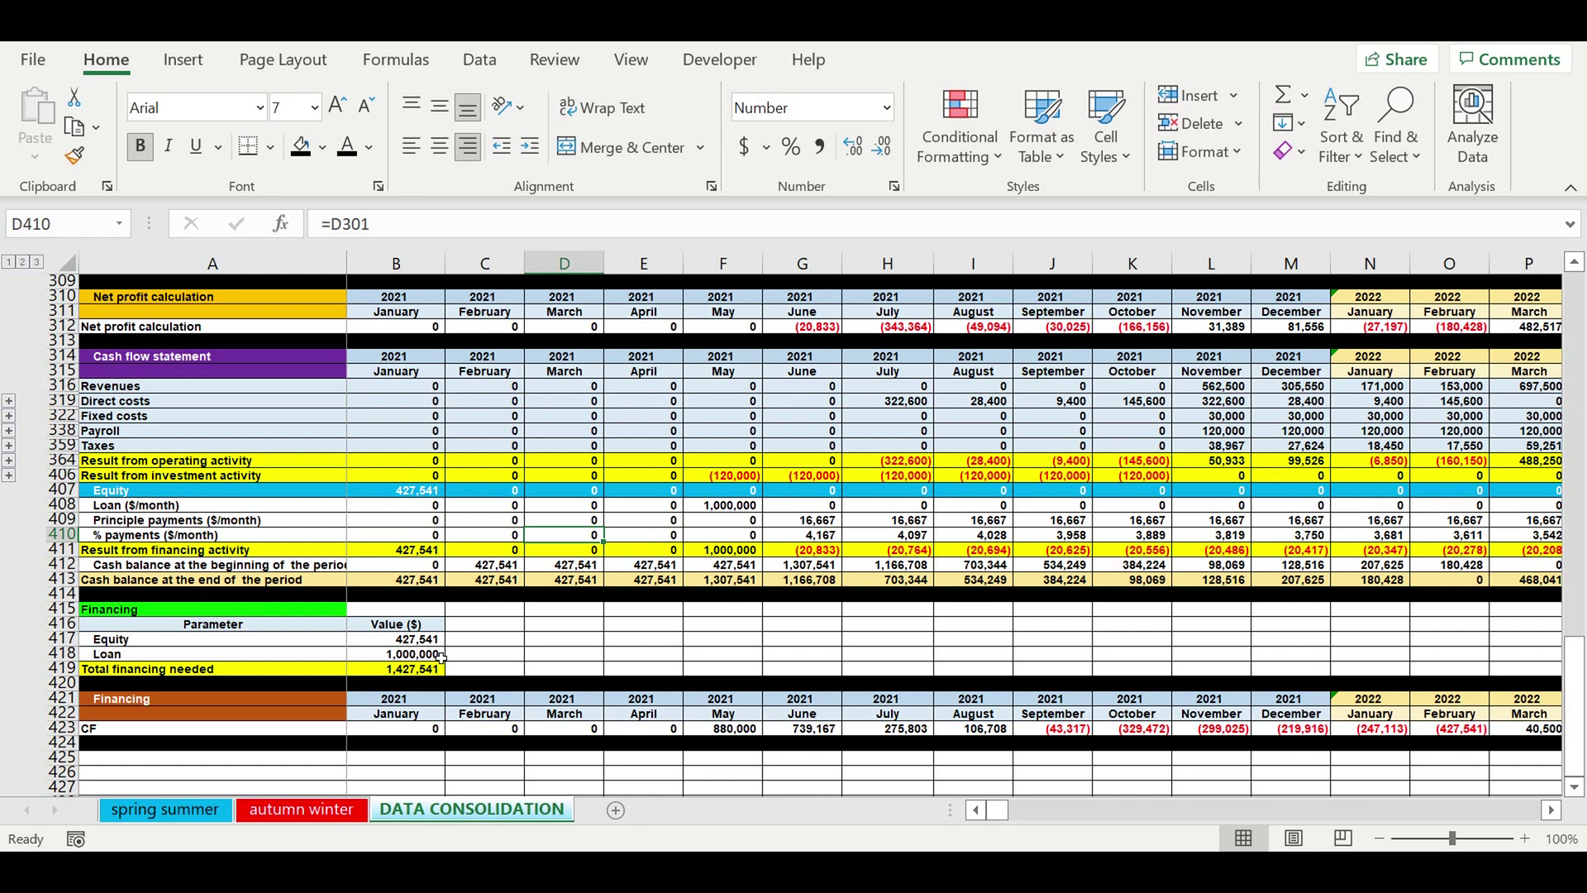
{"action": "left_click", "coordinate": [478, 582]}
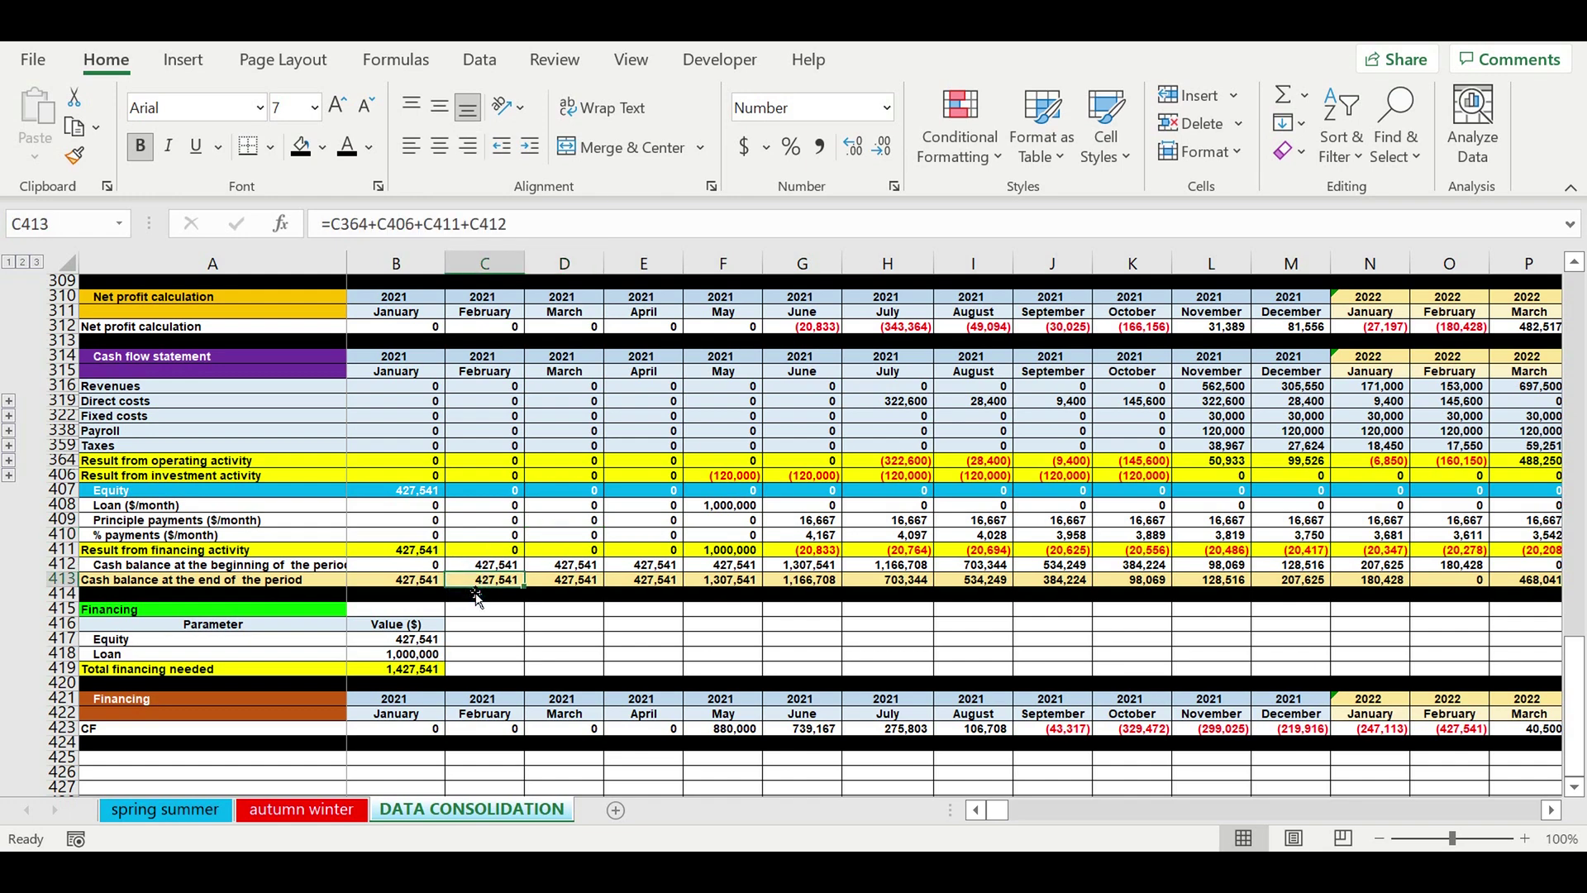